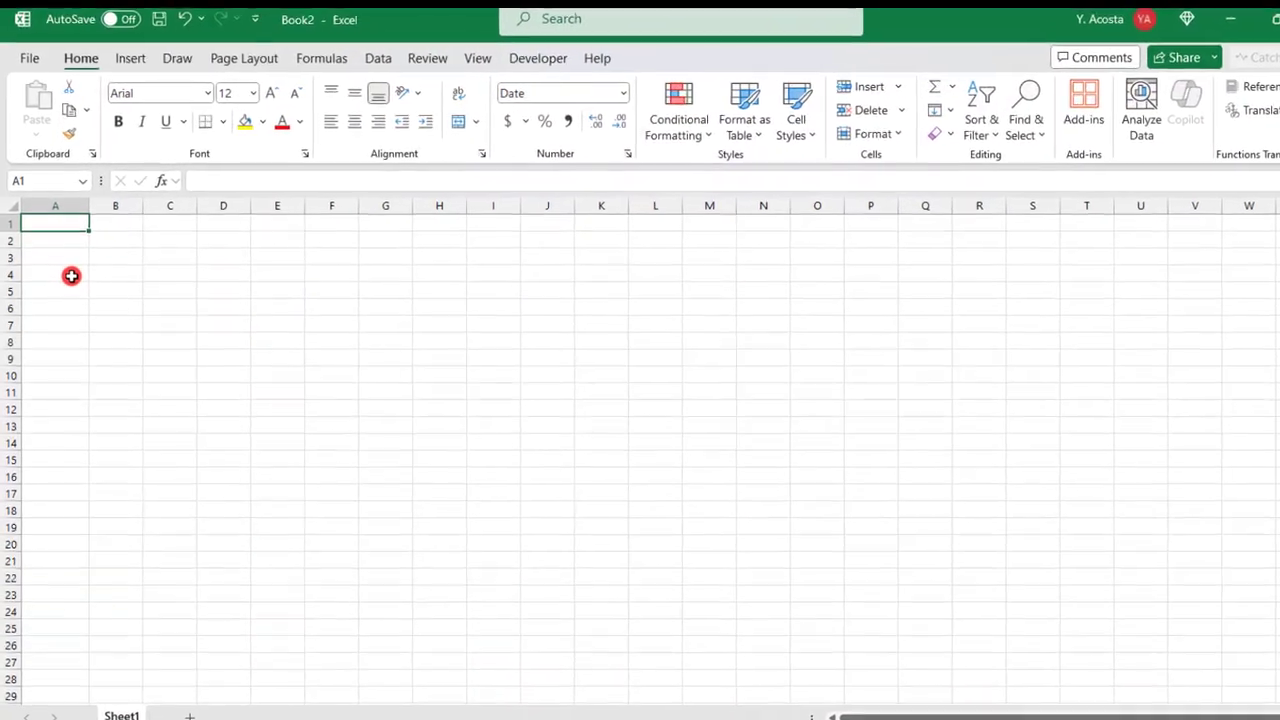
Enter the schedule start date 11-5-2023 into cell A1.
text(11)
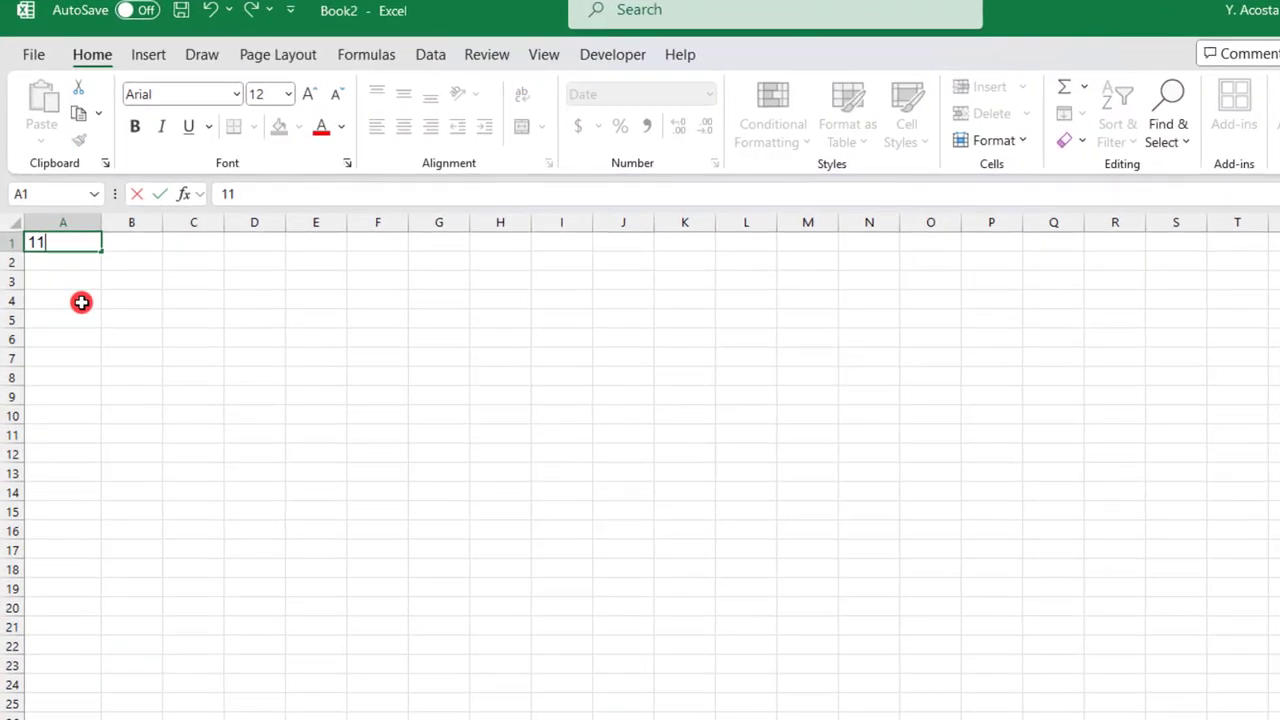
text(-5-)
text(2023)
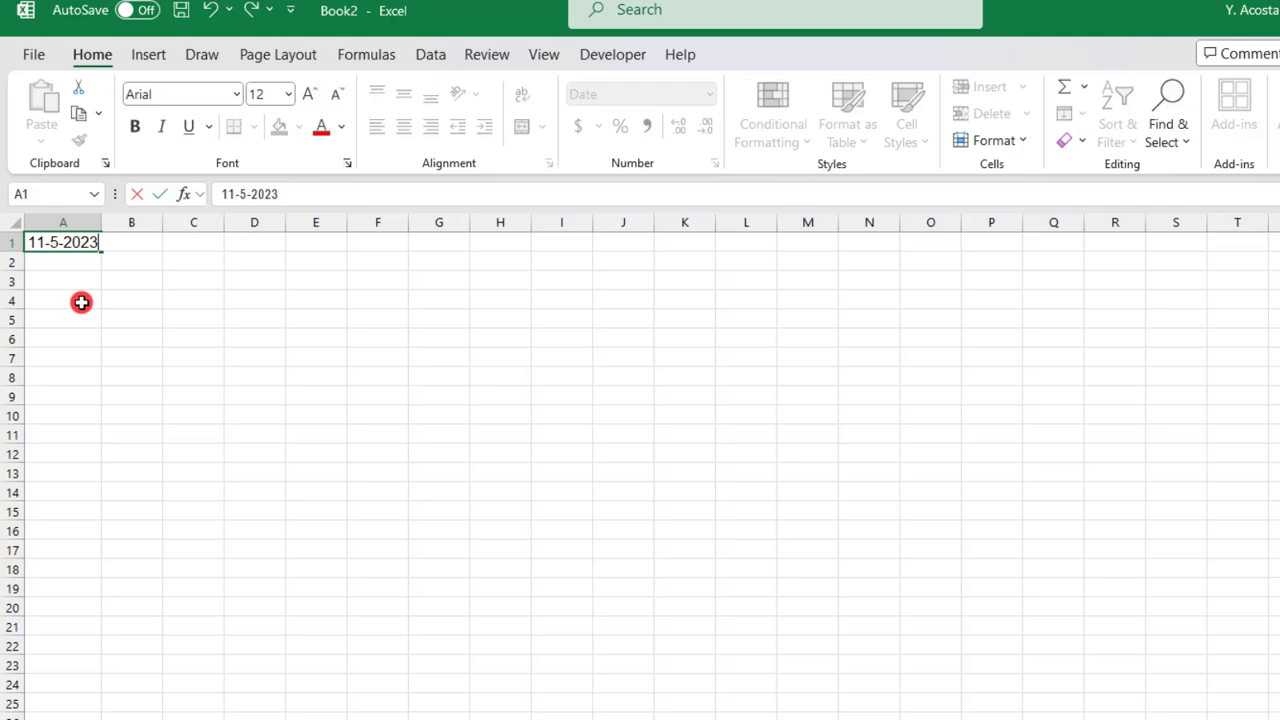
key(Return)
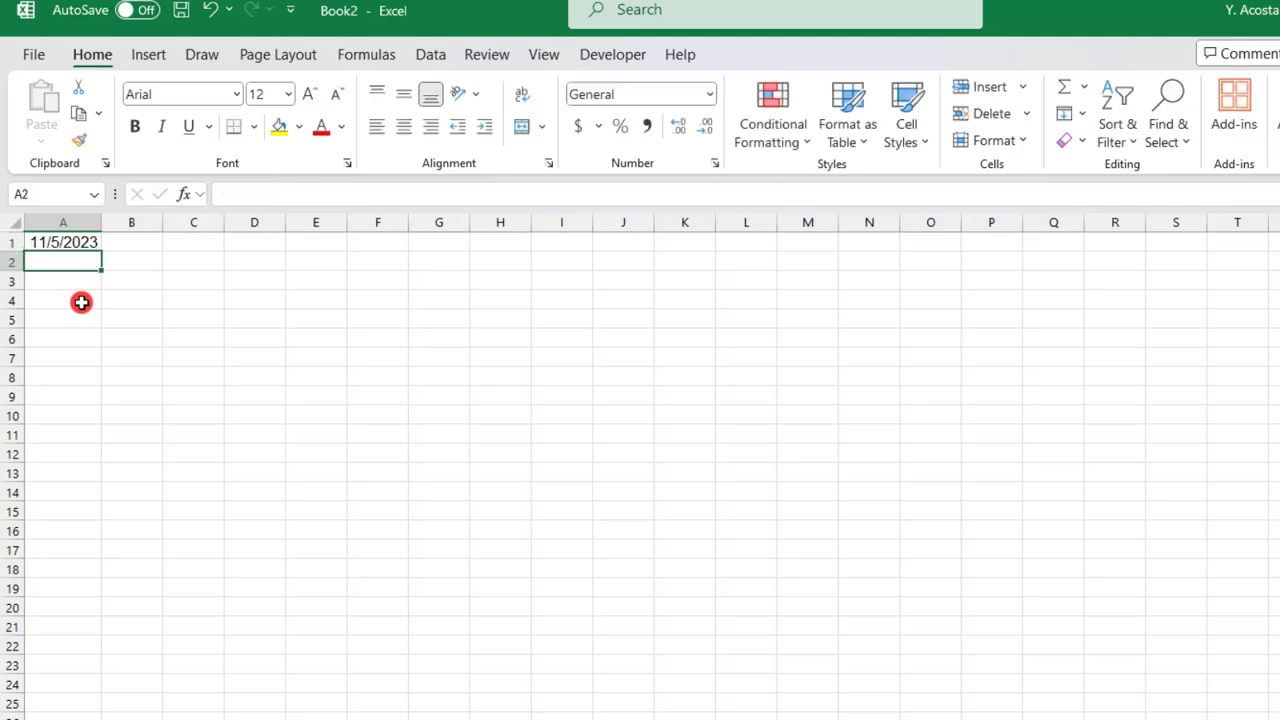
Apply the Long Date number format to A1 so it reads Sunday, November 5, 2023.
click(89, 244)
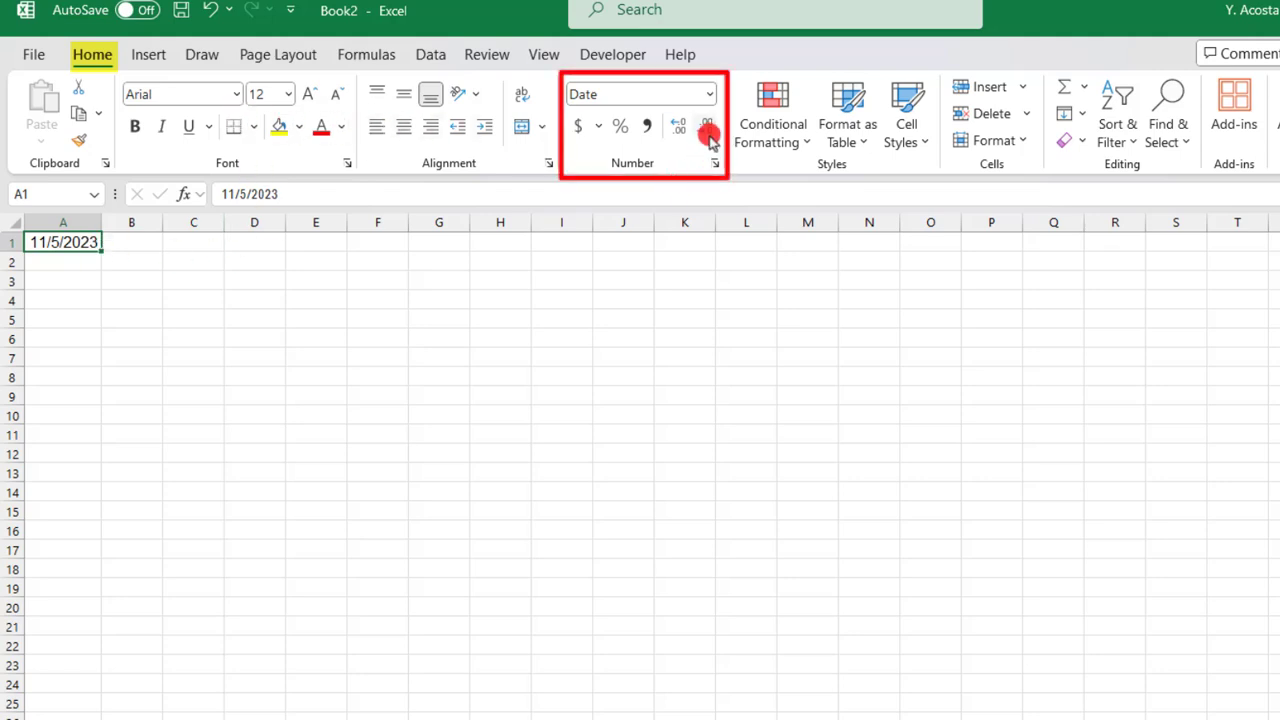
click(713, 92)
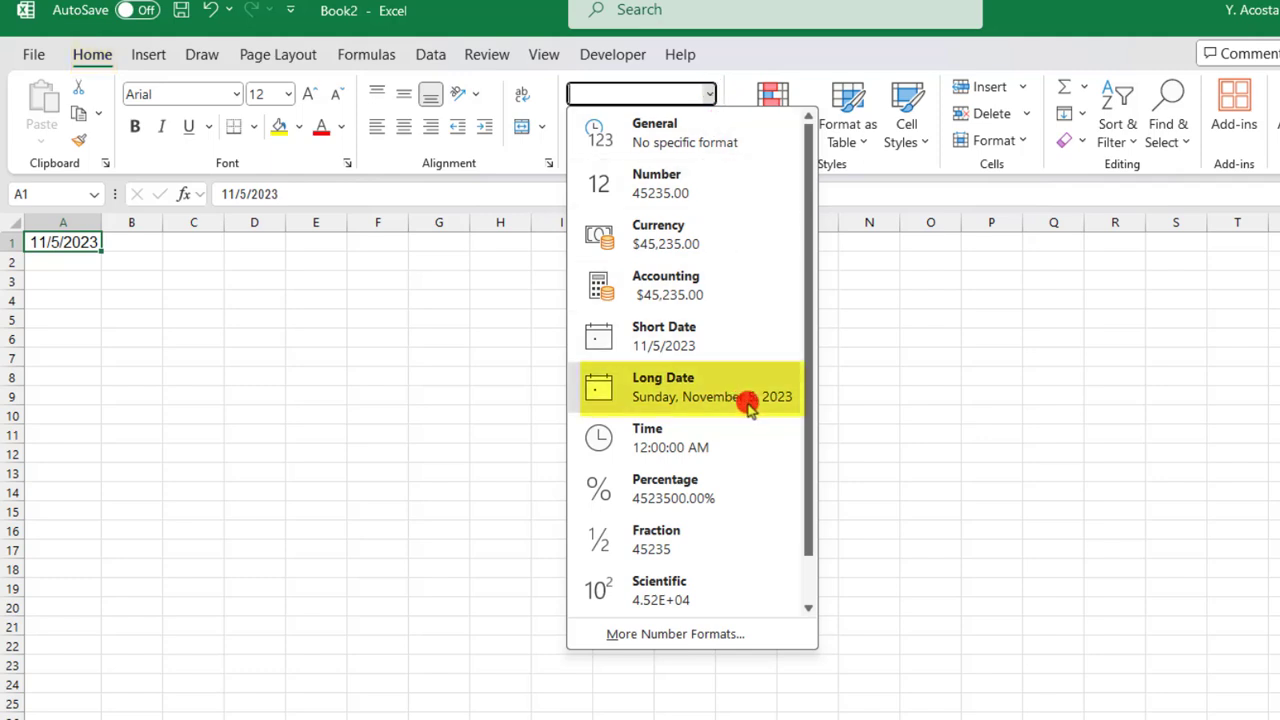
click(745, 400)
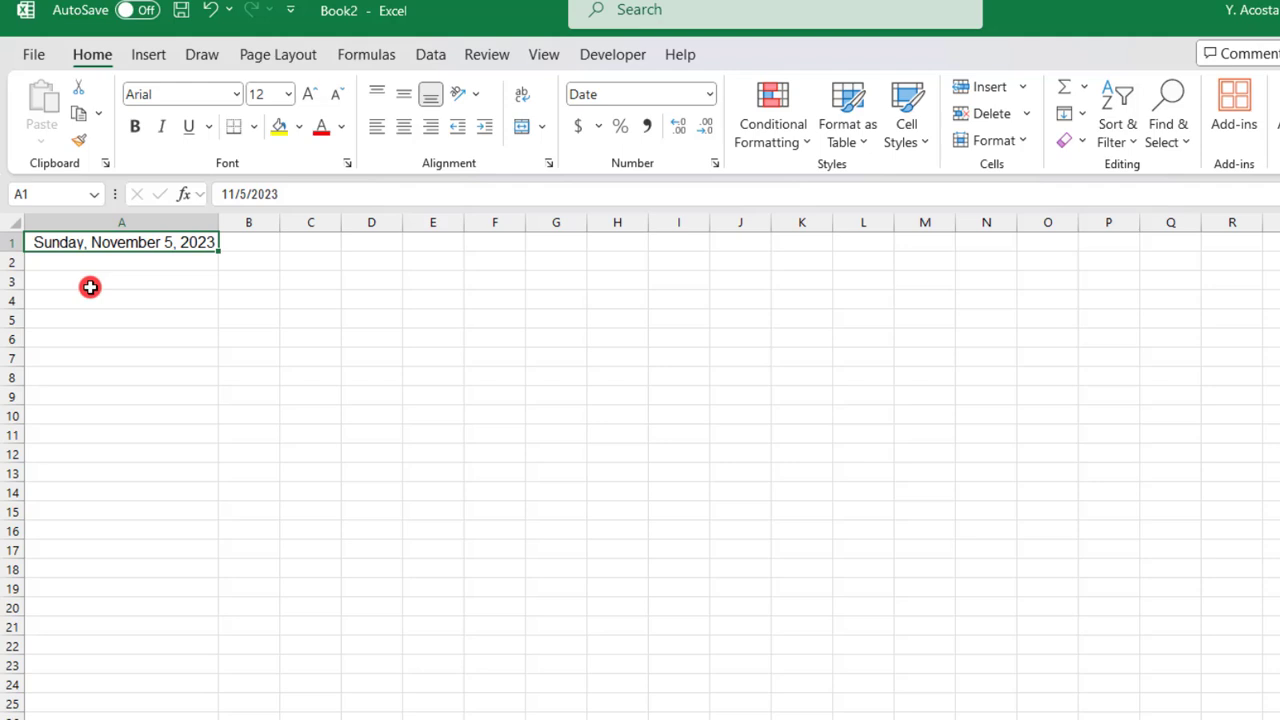
Enter 8 am and 9 am in B2:C2 and fill the hourly series through 9:00 PM in O2.
click(236, 264)
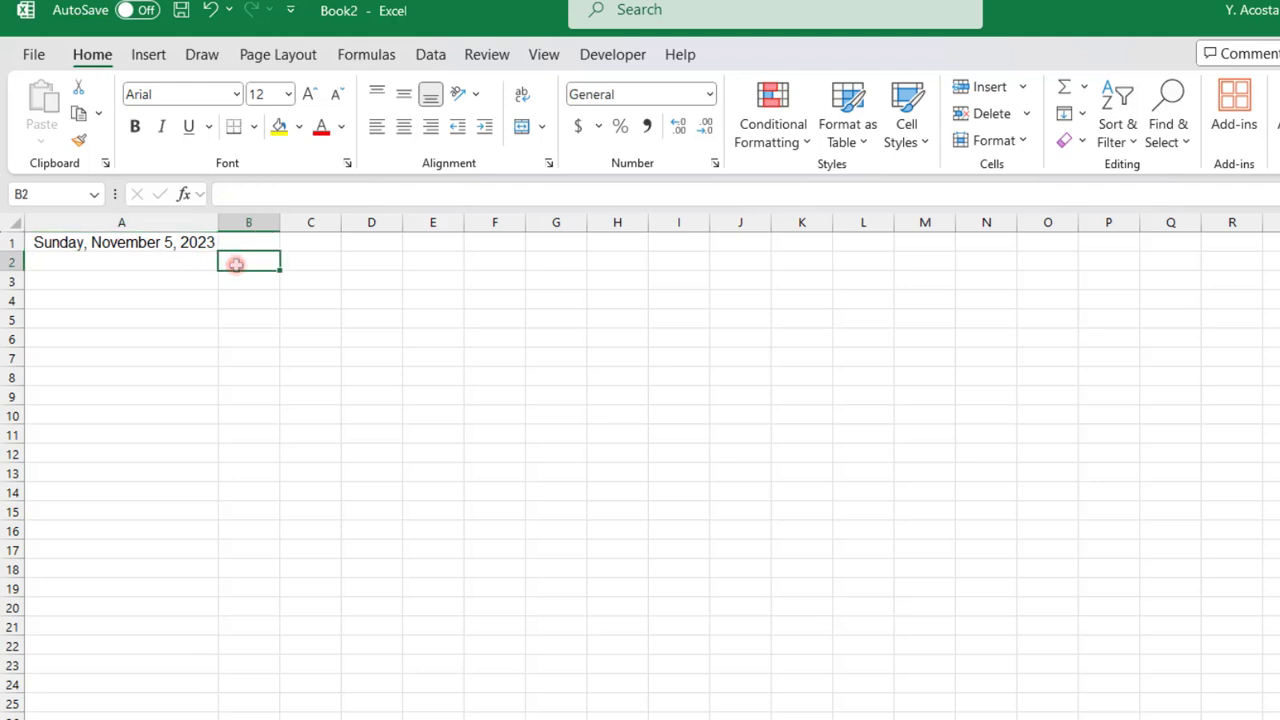
text(8 am)
key(Tab)
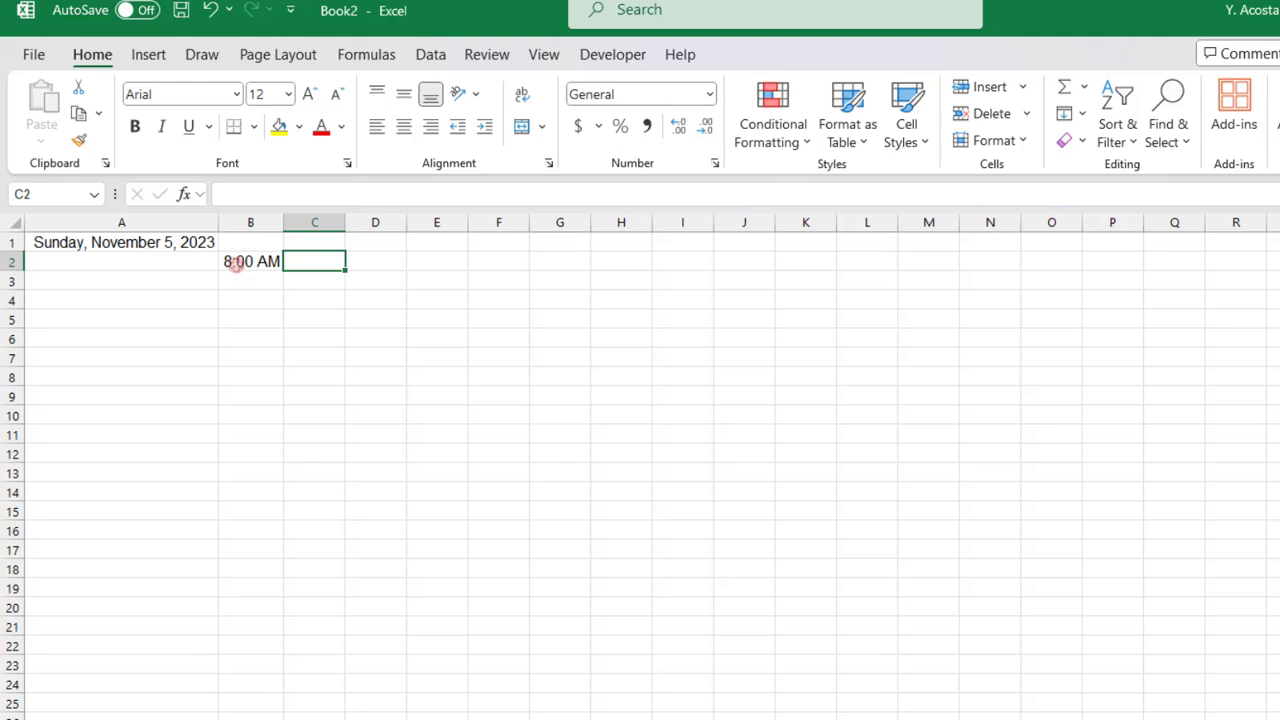
text(9 am)
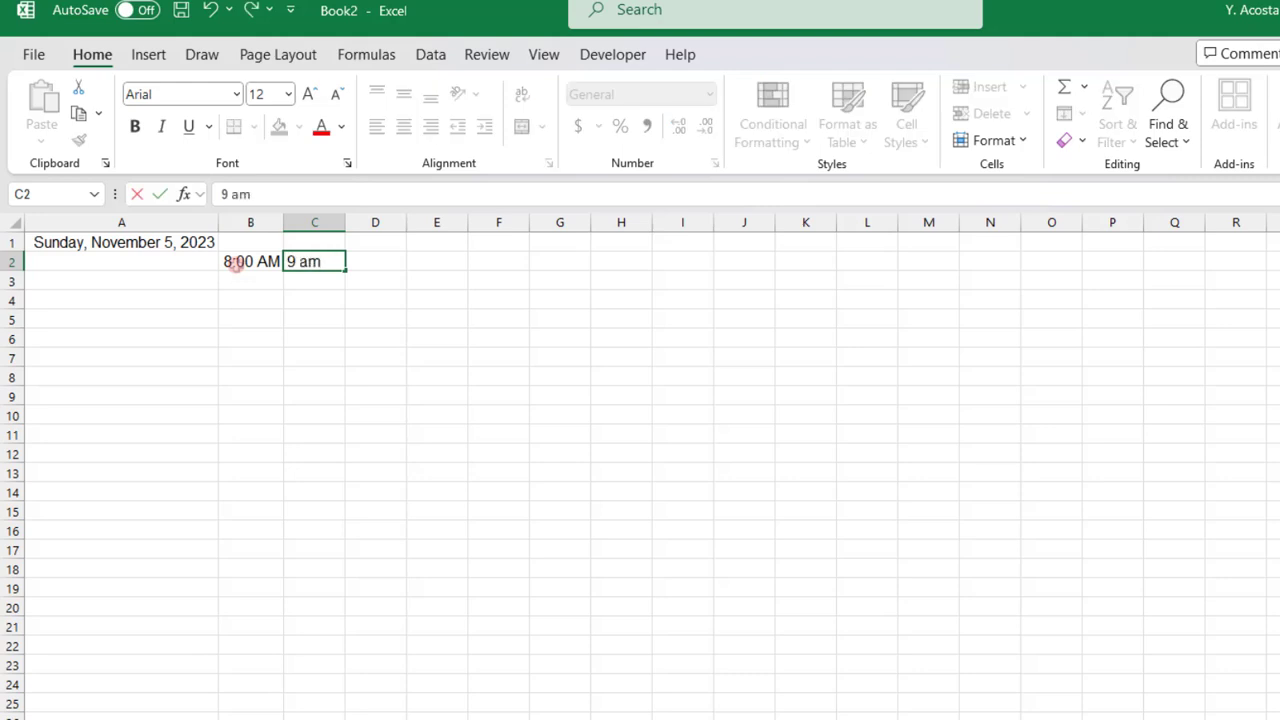
key(Tab)
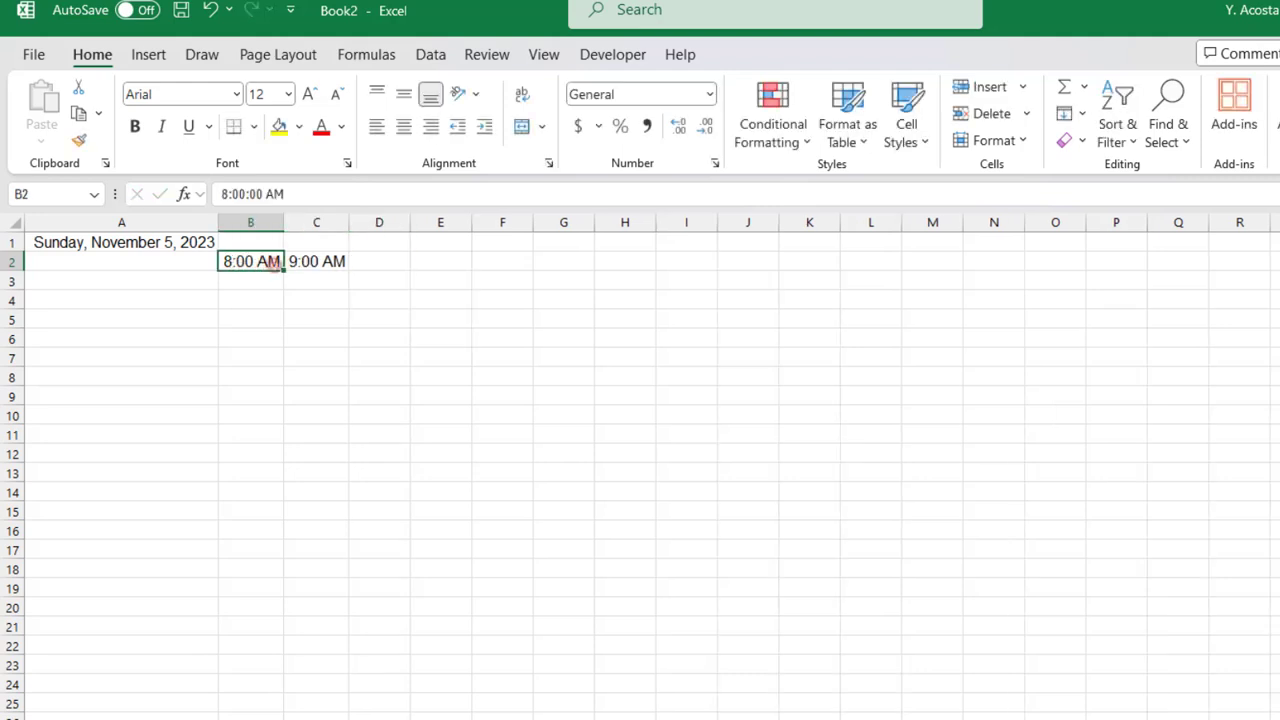
drag(234, 262, 807, 262)
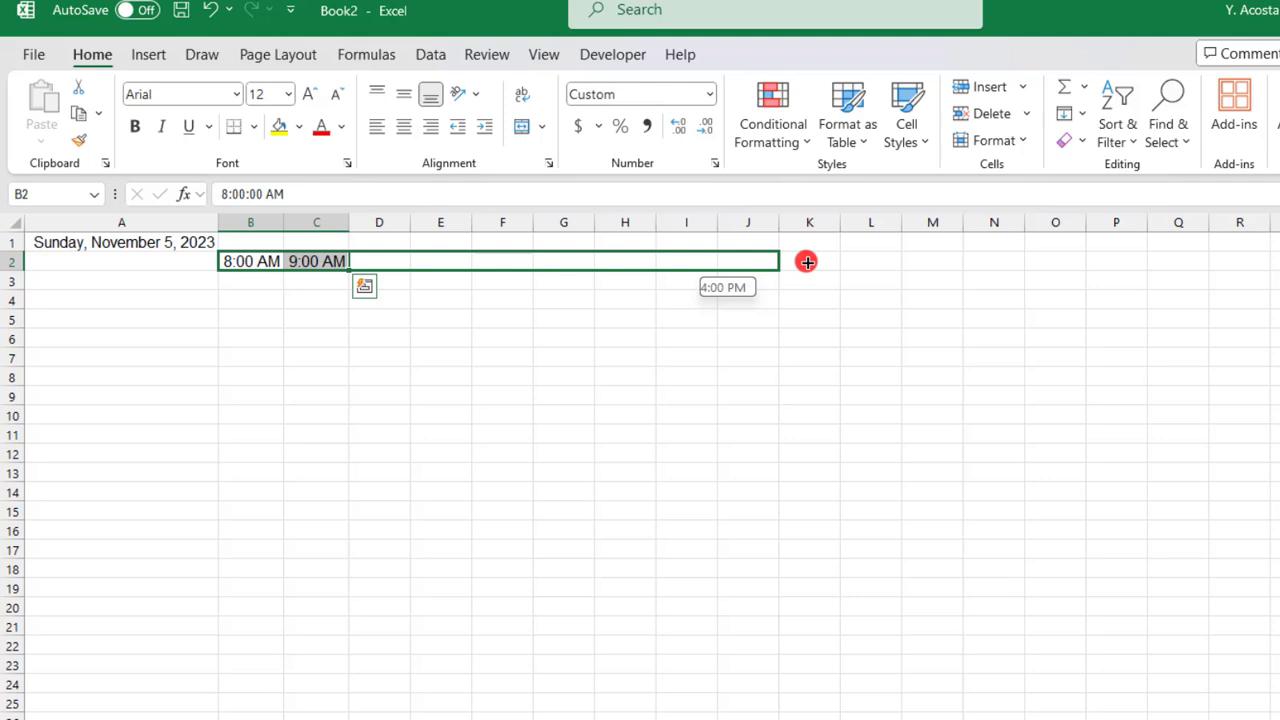
drag(807, 262, 1070, 266)
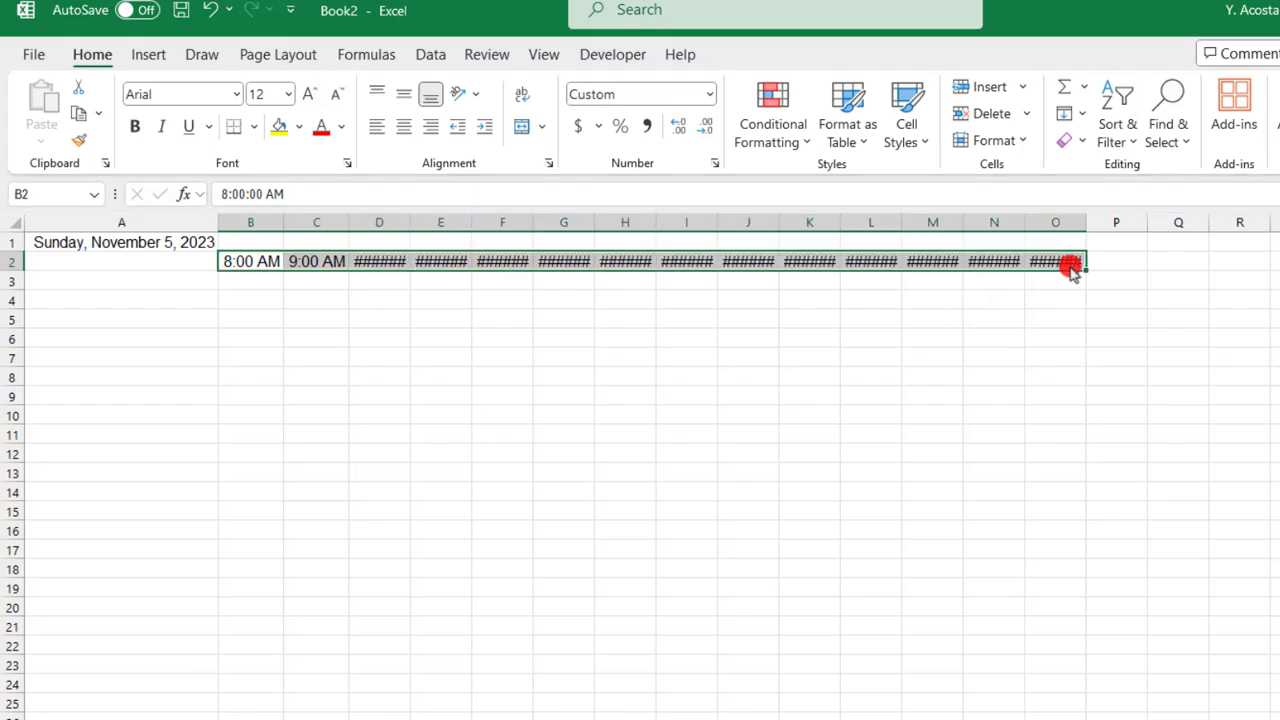
Autofit columns D through O so every hourly time is fully readable.
mouse_move(372, 226)
mouse_down()
mouse_move(511, 214)
mouse_move(1031, 221)
mouse_up()
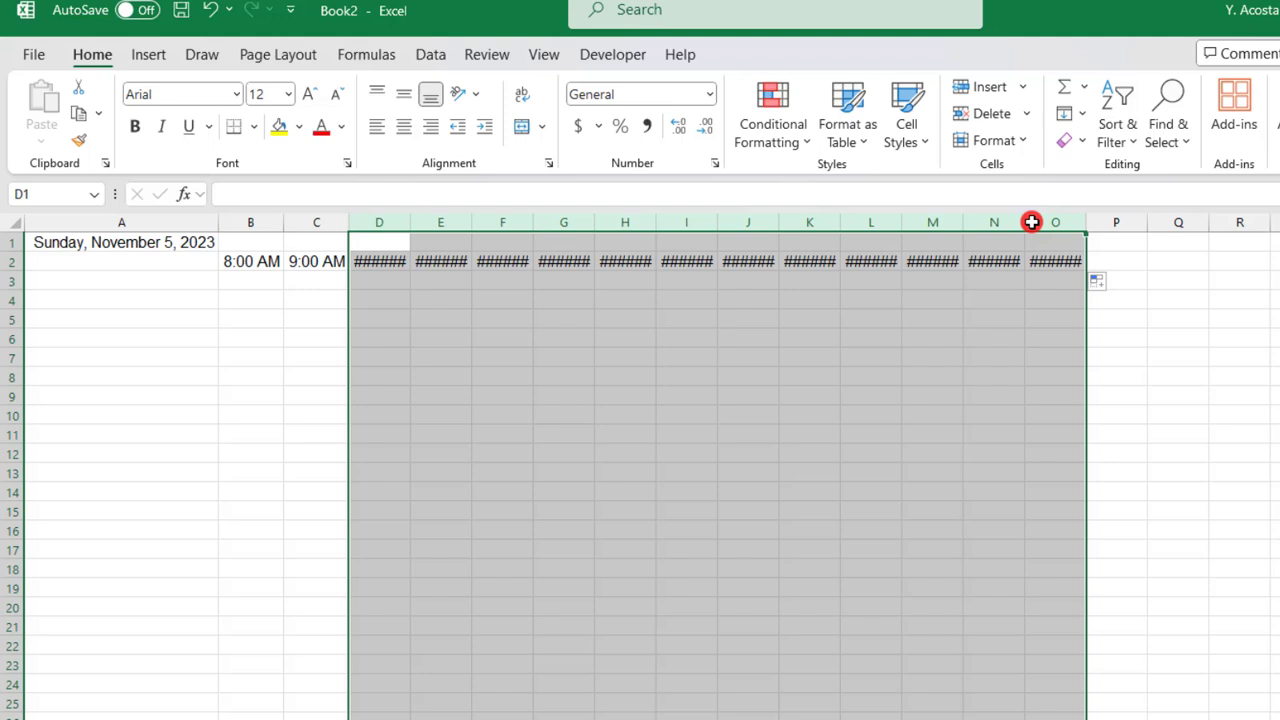
double_click(1024, 221)
click(798, 318)
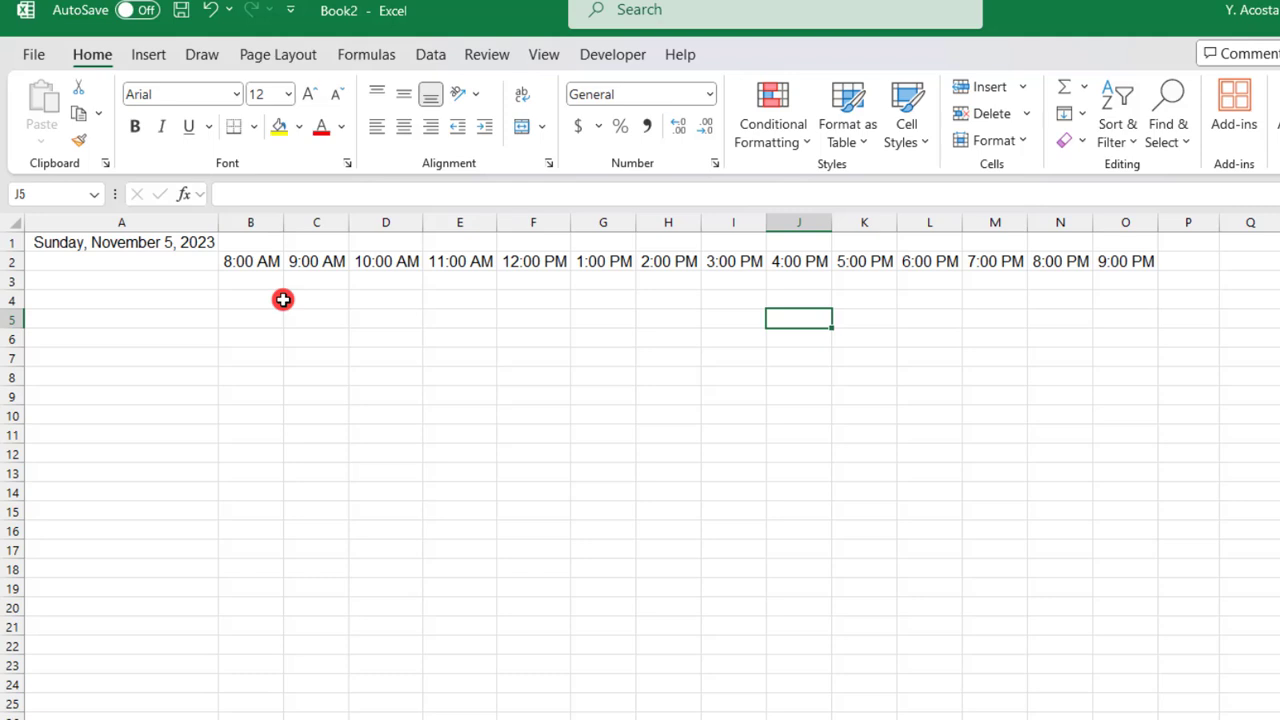
drag(246, 260, 1098, 254)
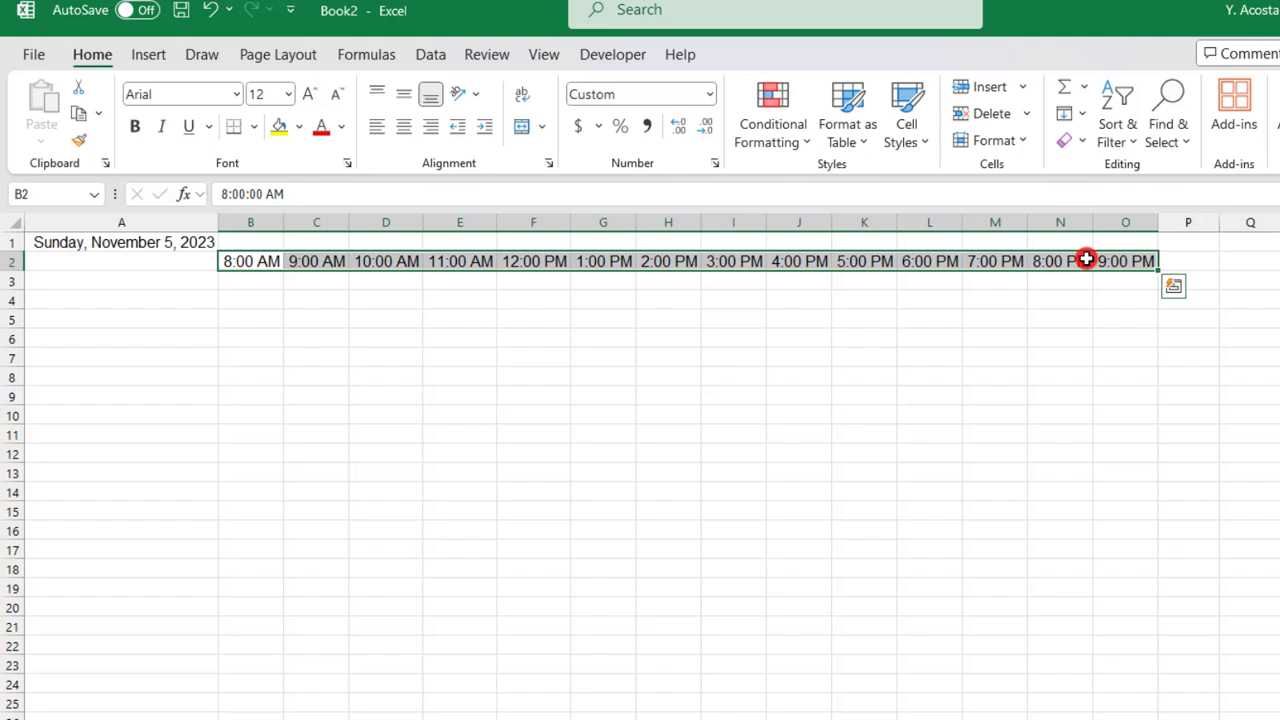
Give the hourly times in B2:O2 the 1:30 PM Time format.
right_click(792, 259)
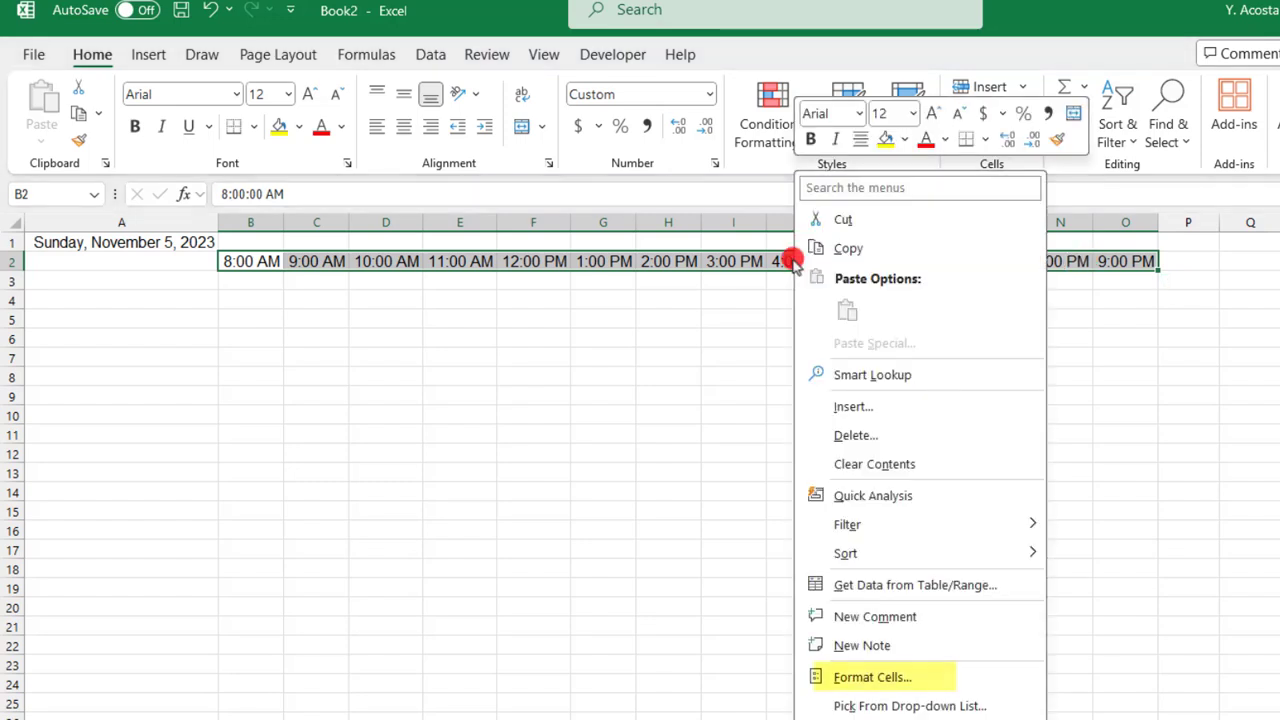
click(863, 677)
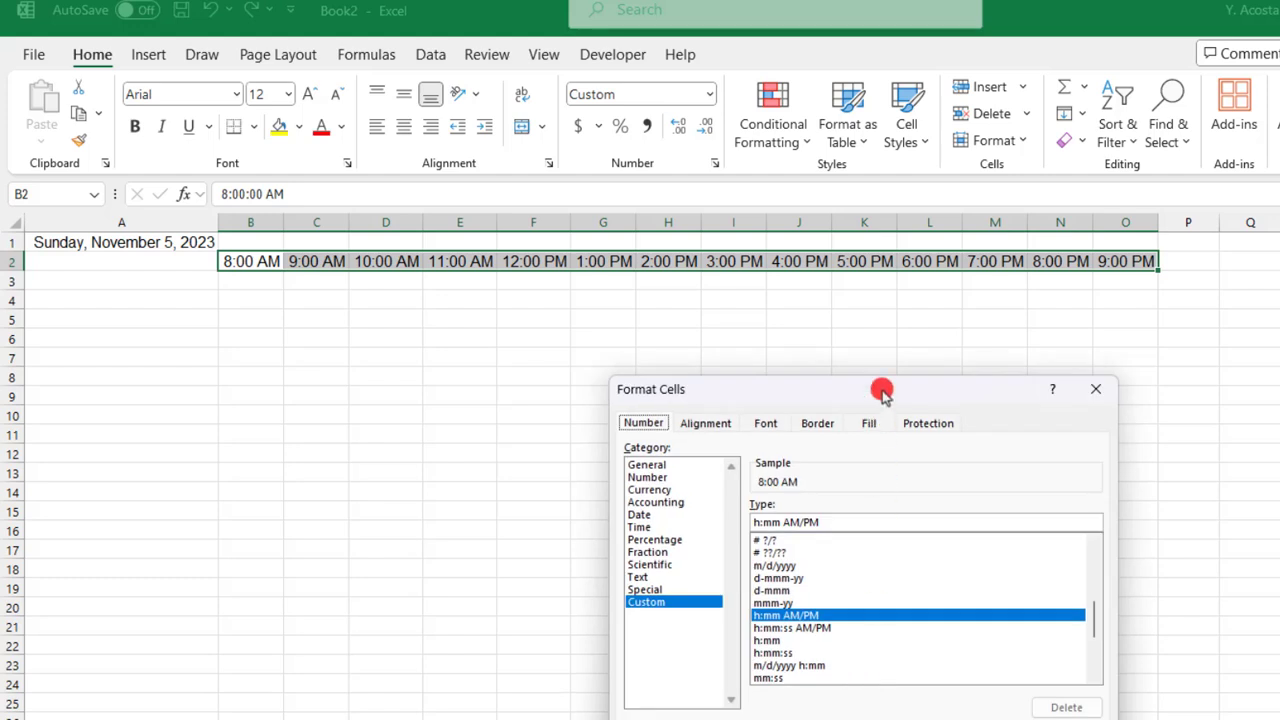
drag(880, 396, 883, 278)
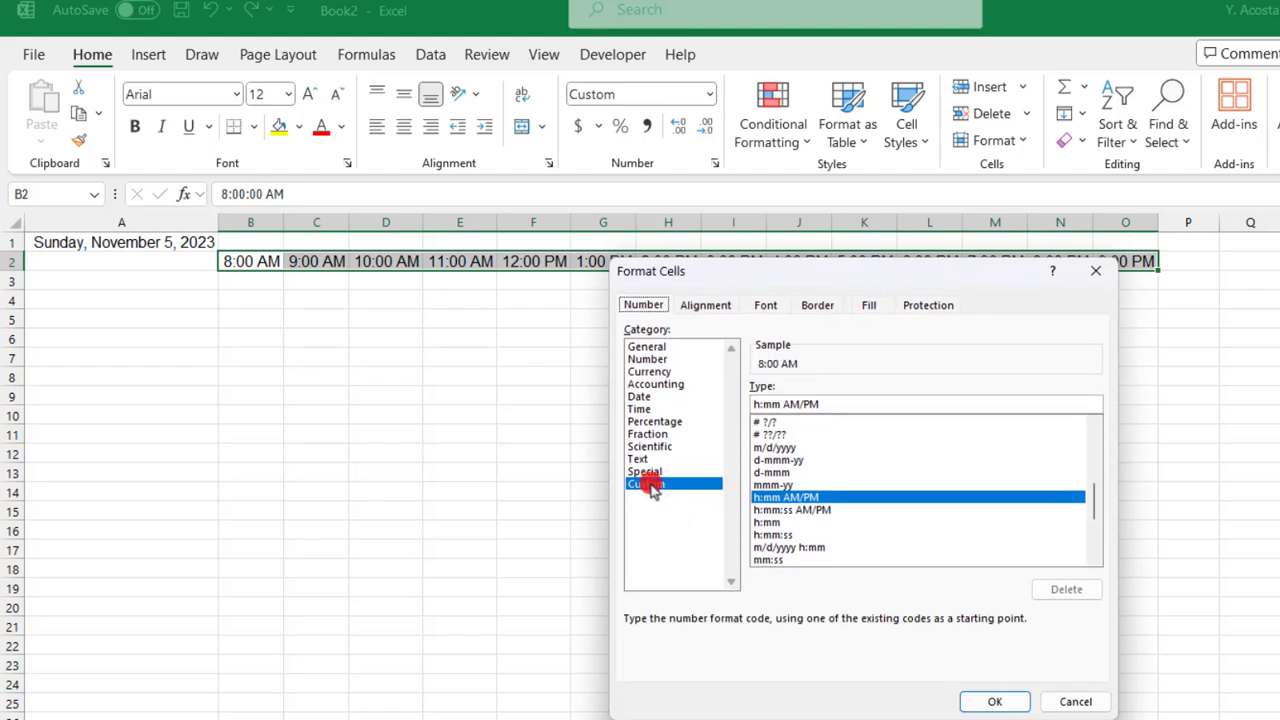
click(652, 409)
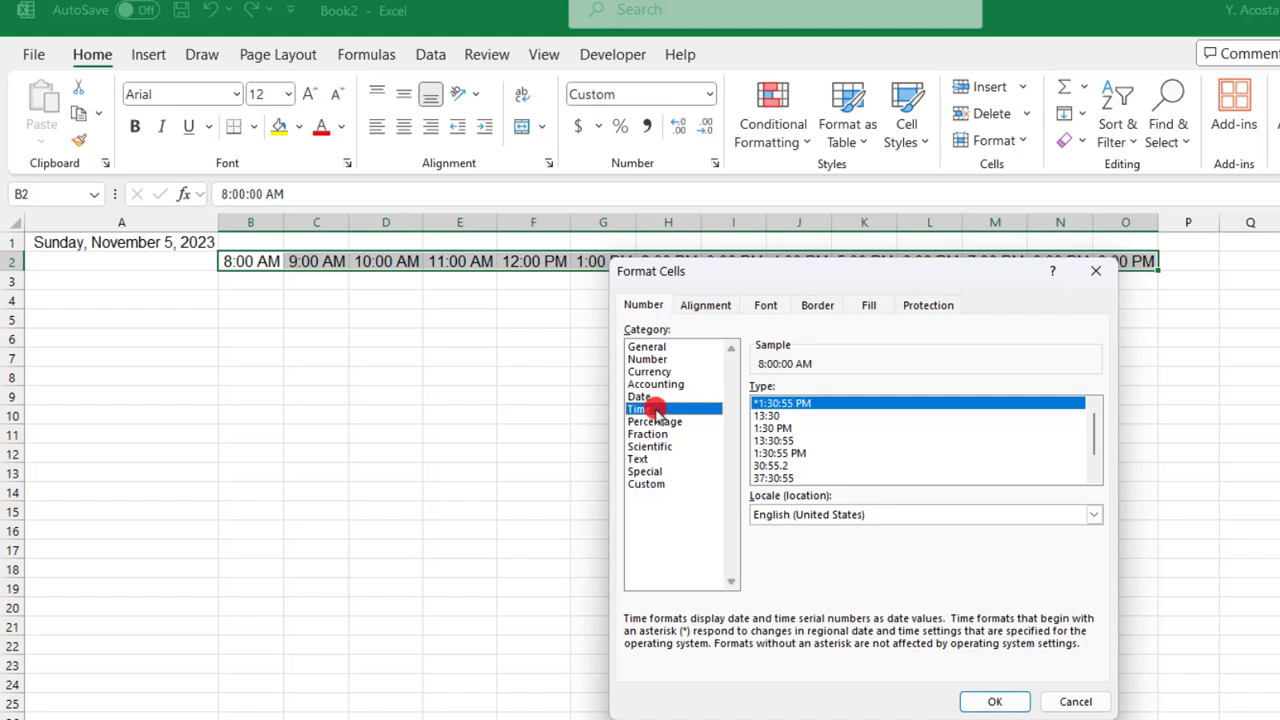
click(786, 429)
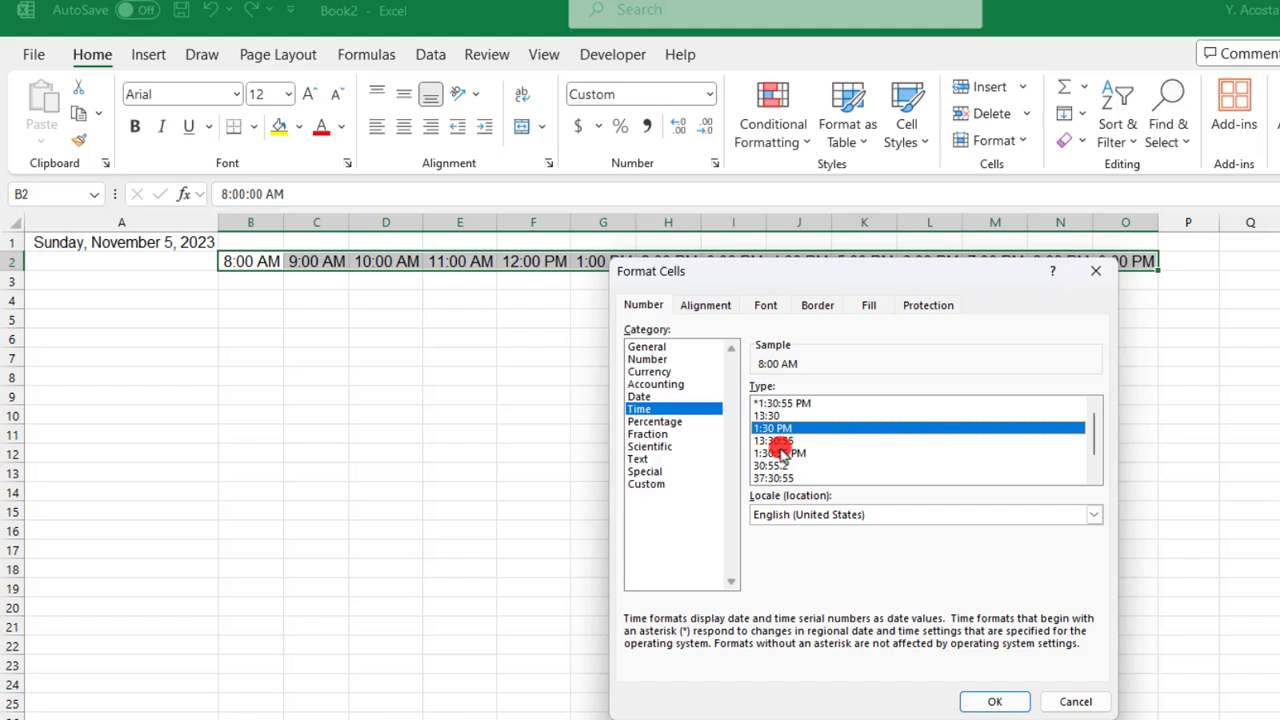
click(994, 703)
key(Down)
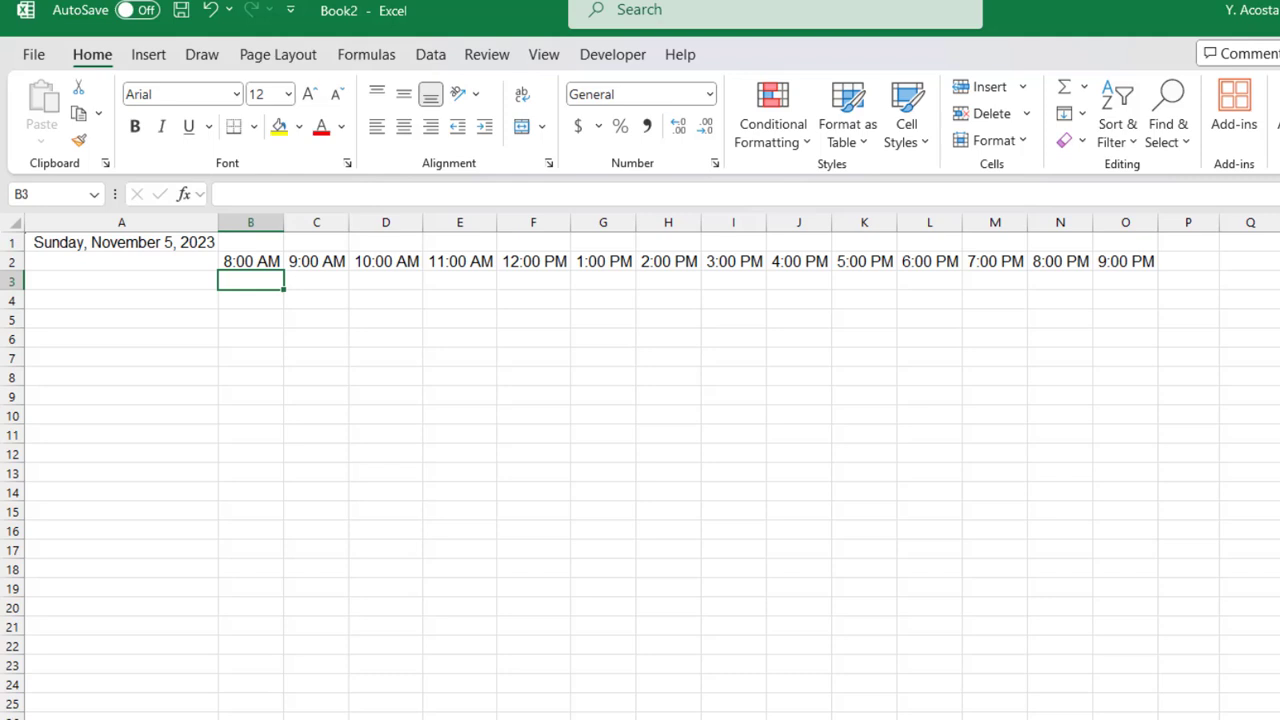
Add the heading Total in cell P2.
click(1193, 256)
text(Total)
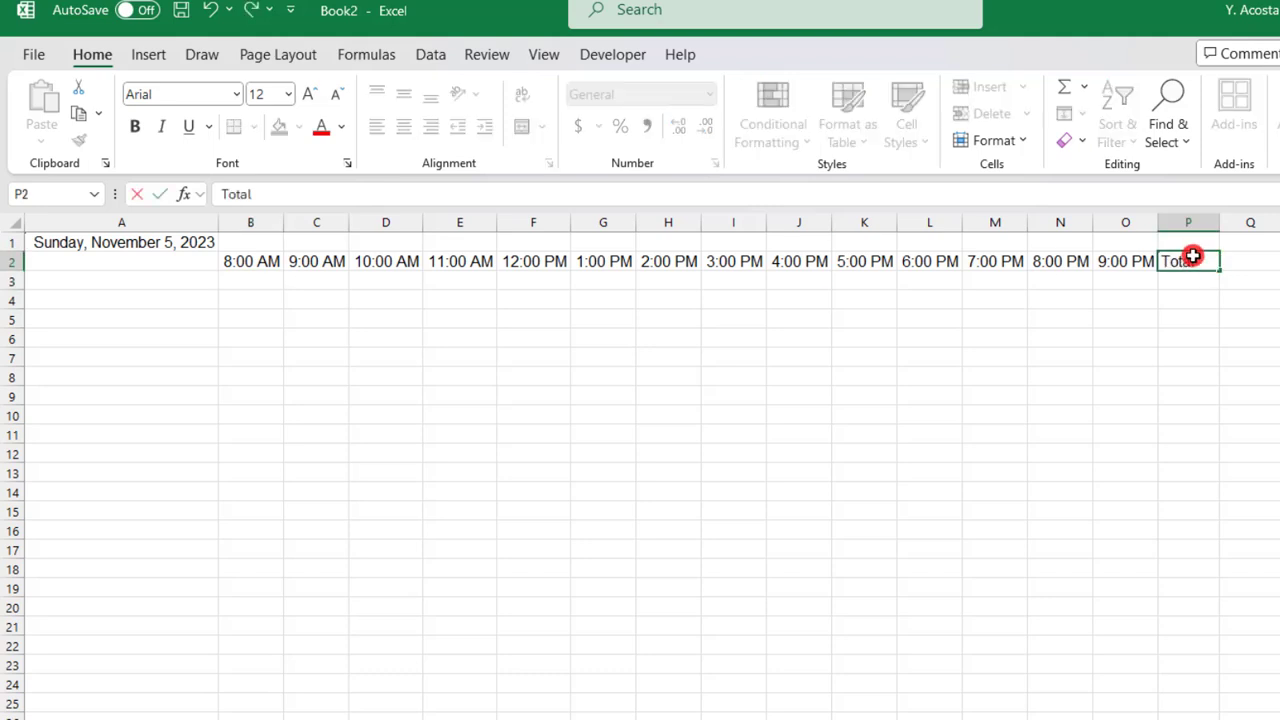
click(1183, 280)
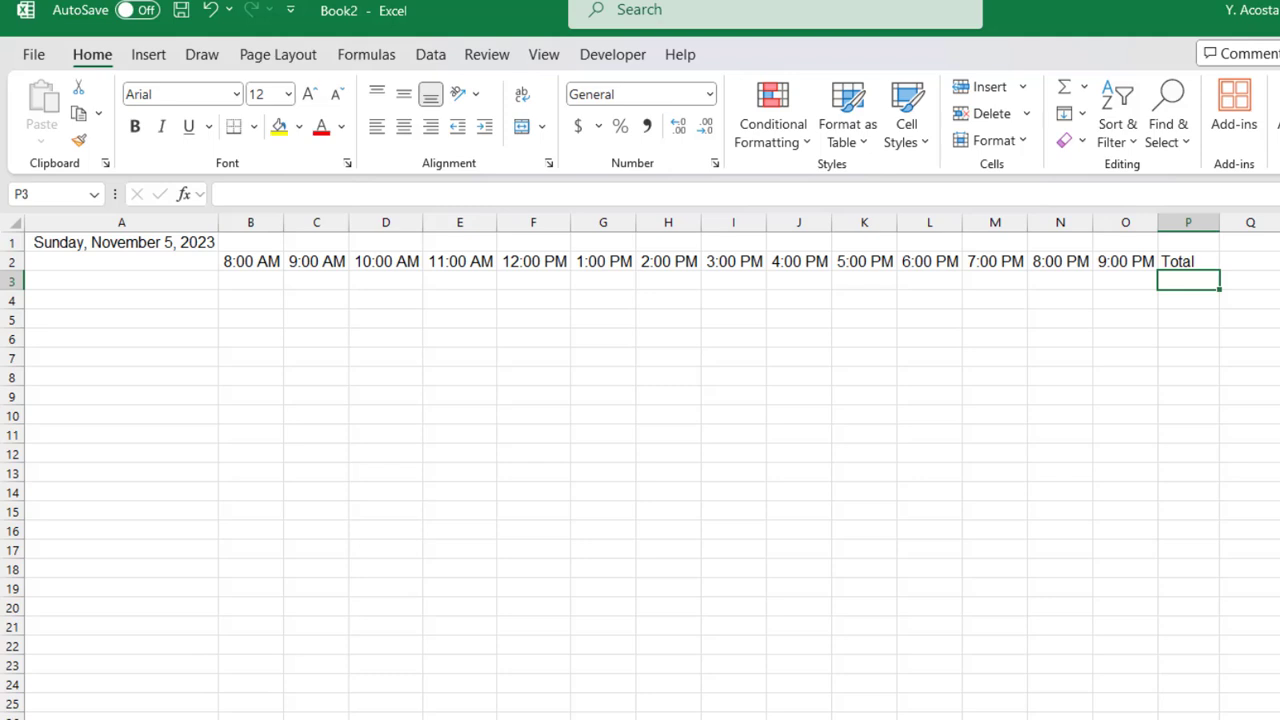
List employees John, Henry, Sasha, Jamie, Buddy, Emerson and Pepe in A3:A9.
key(Home)
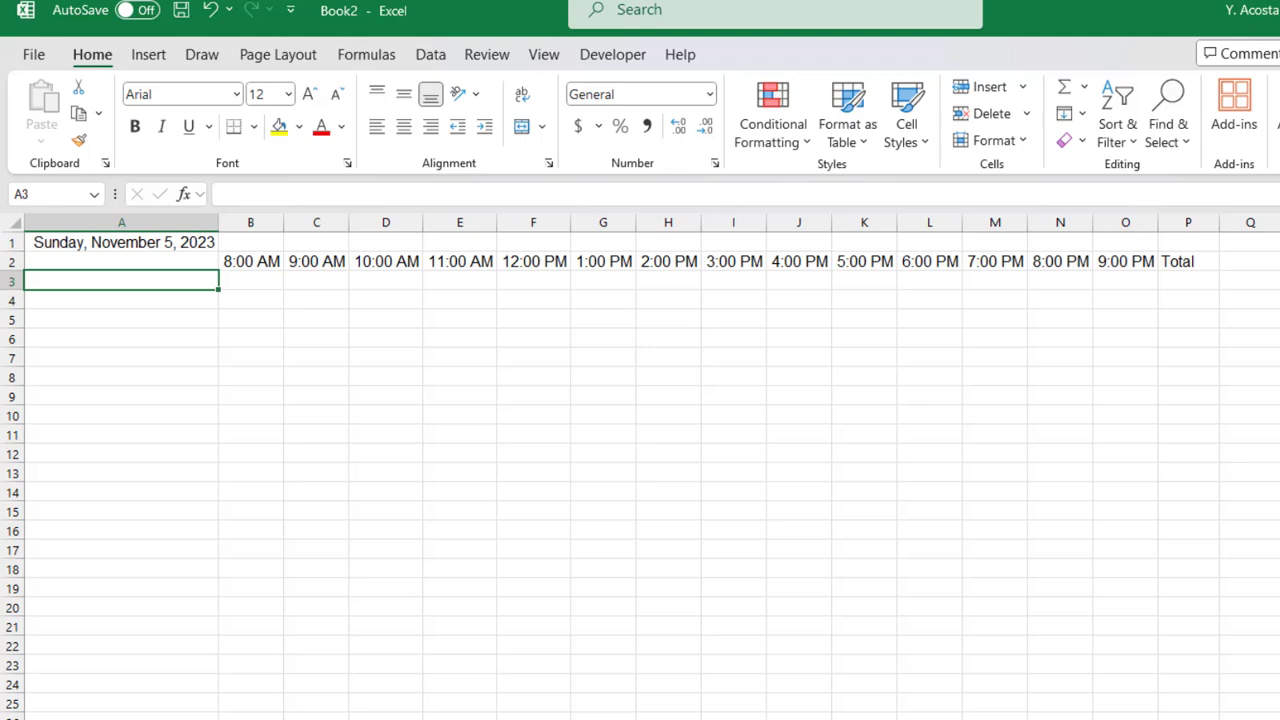
text(John)
key(Return)
text(He)
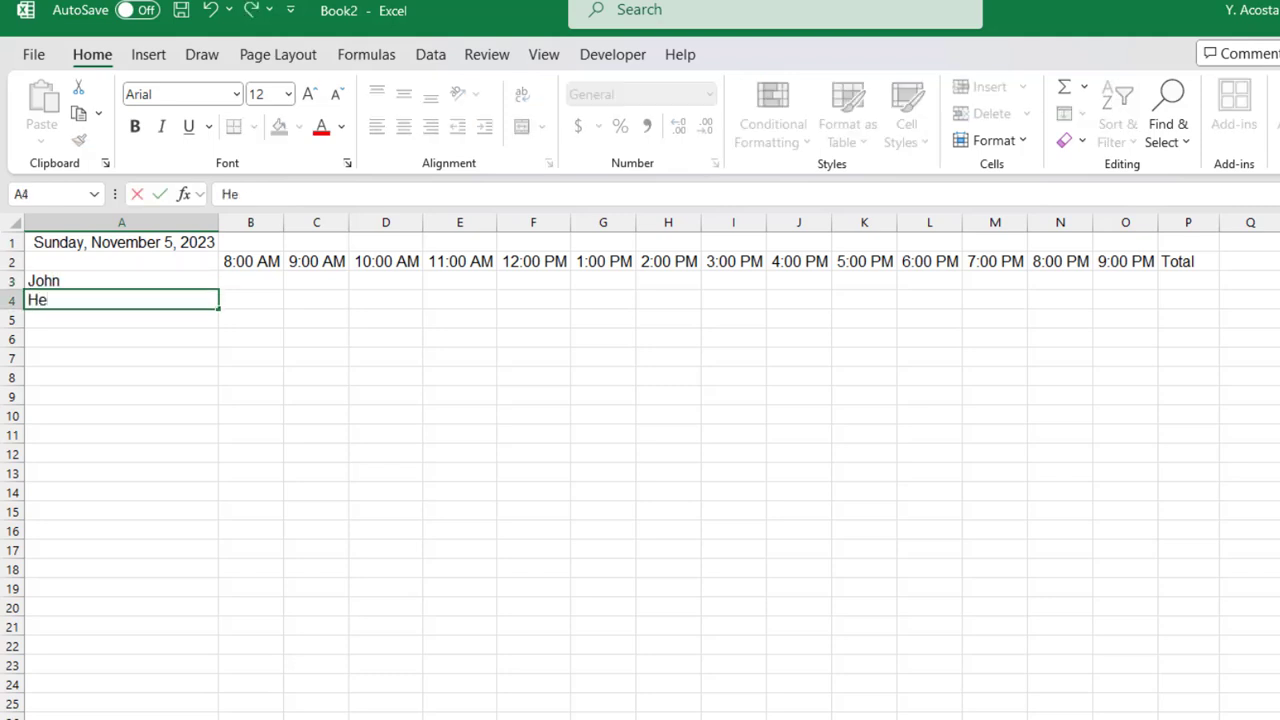
text(nry)
key(Return)
text(Sasha)
key(Return)
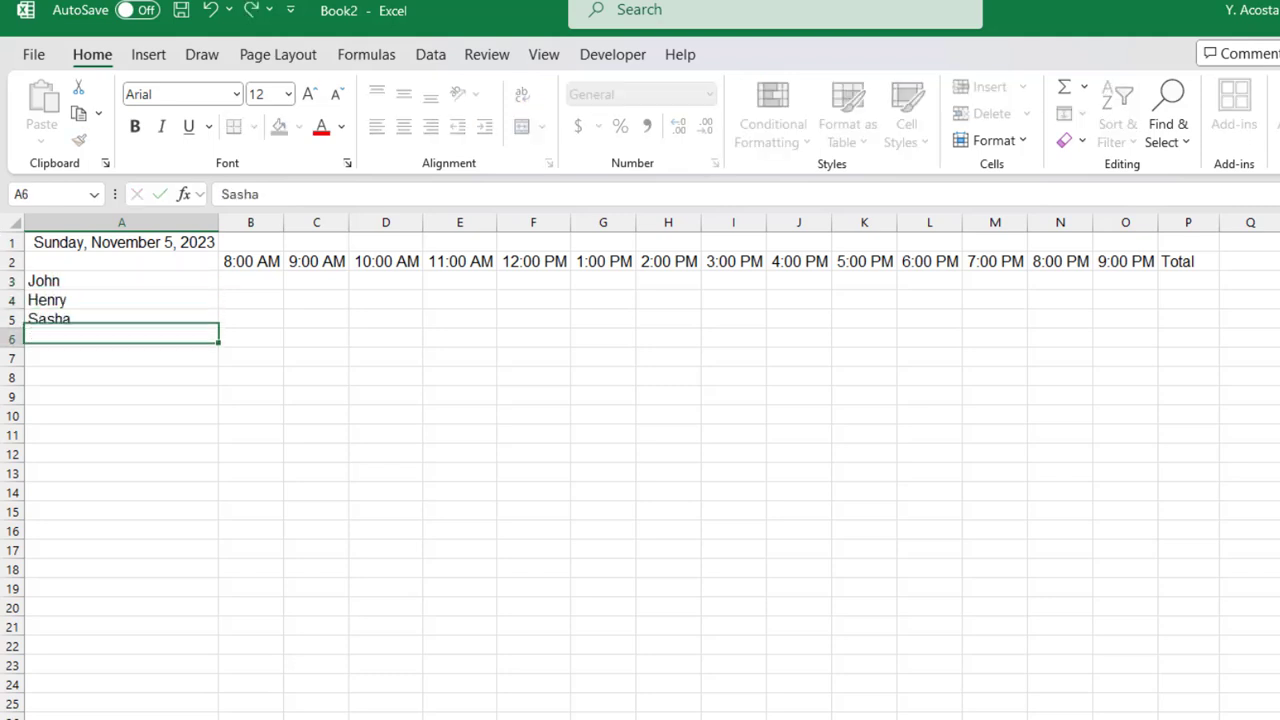
text(Jamie)
key(Return)
text(Bud)
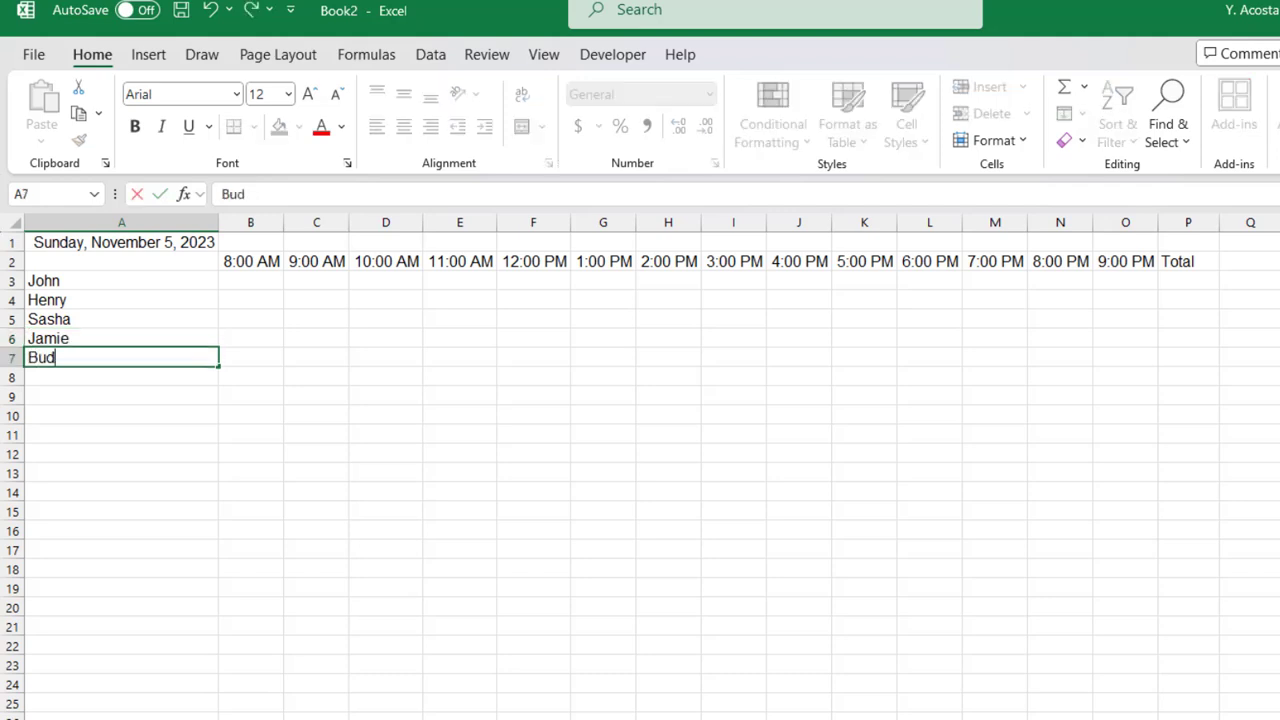
text(dy)
key(Return)
text(Emerson)
key(Return)
text(P)
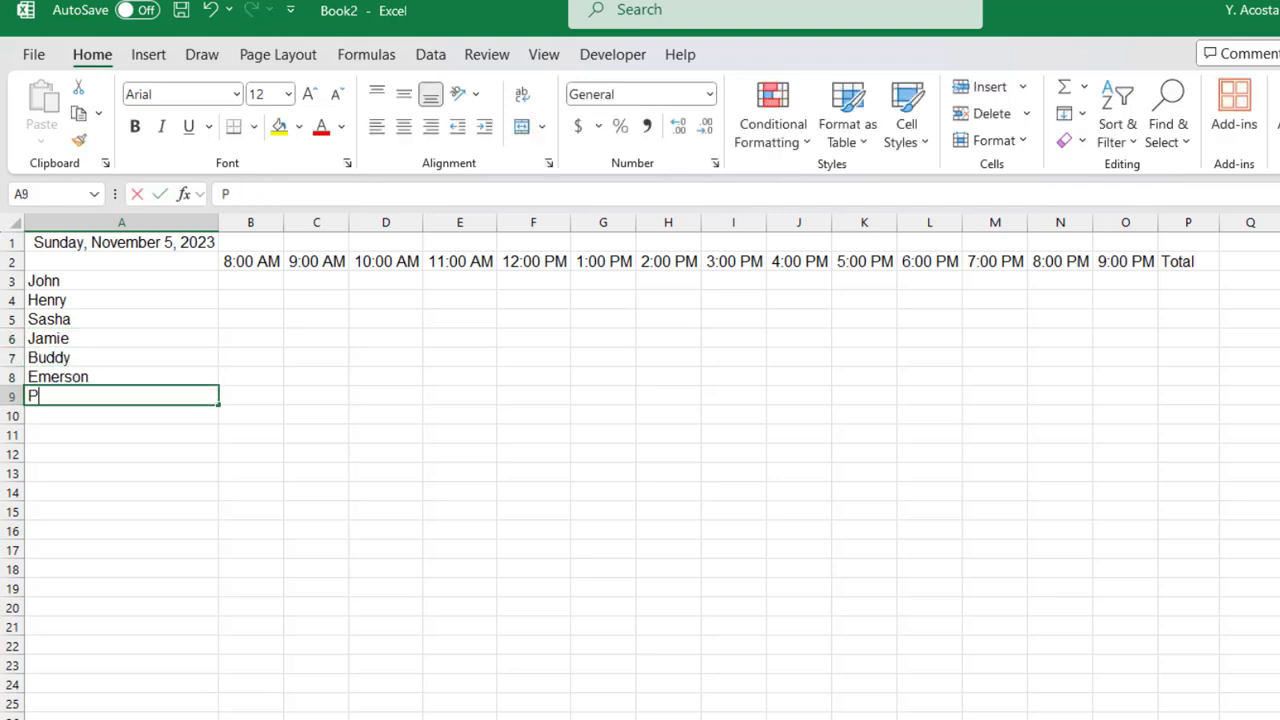
text(epe)
key(Return)
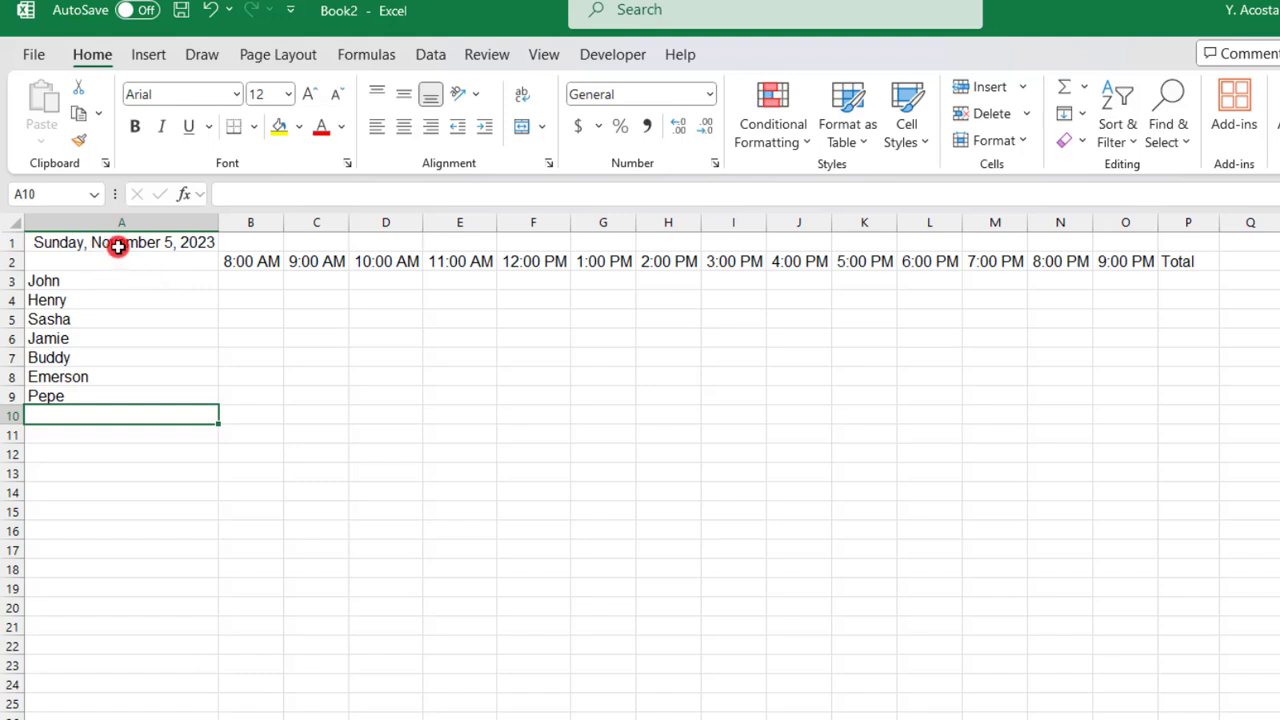
Apply All Borders to the schedule range A1:P9.
drag(118, 246, 1114, 391)
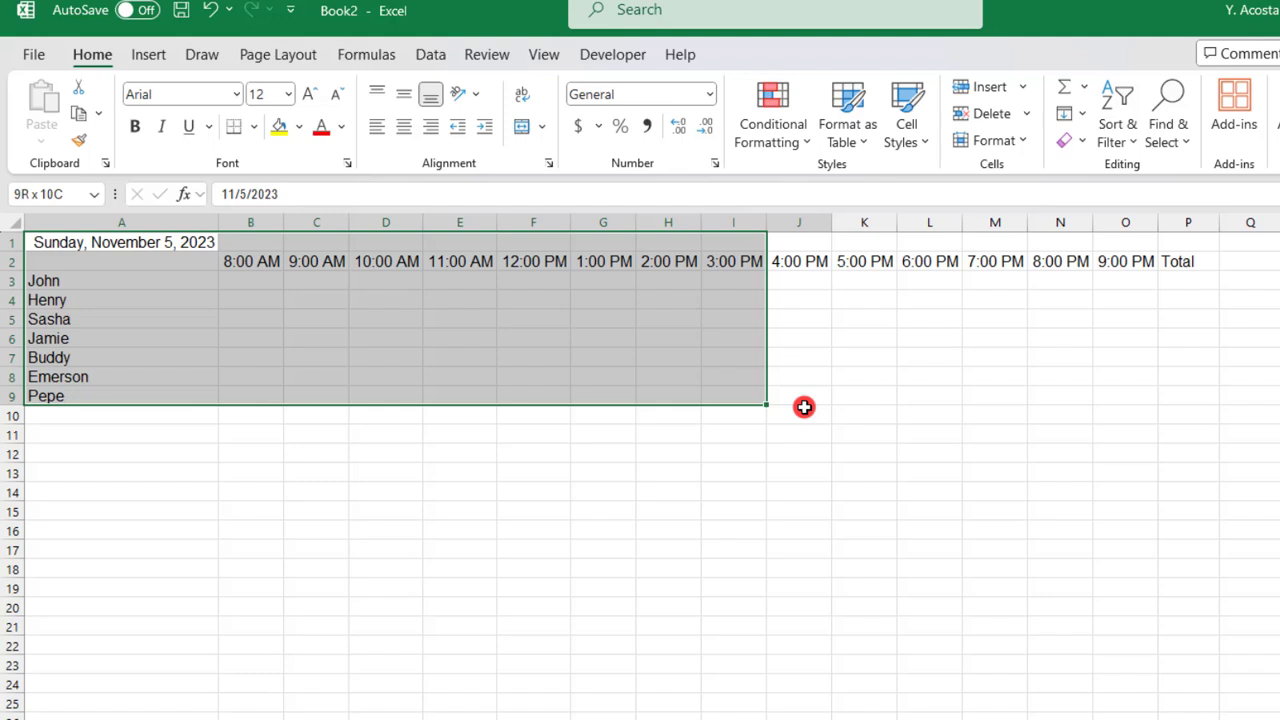
drag(1114, 391, 1188, 395)
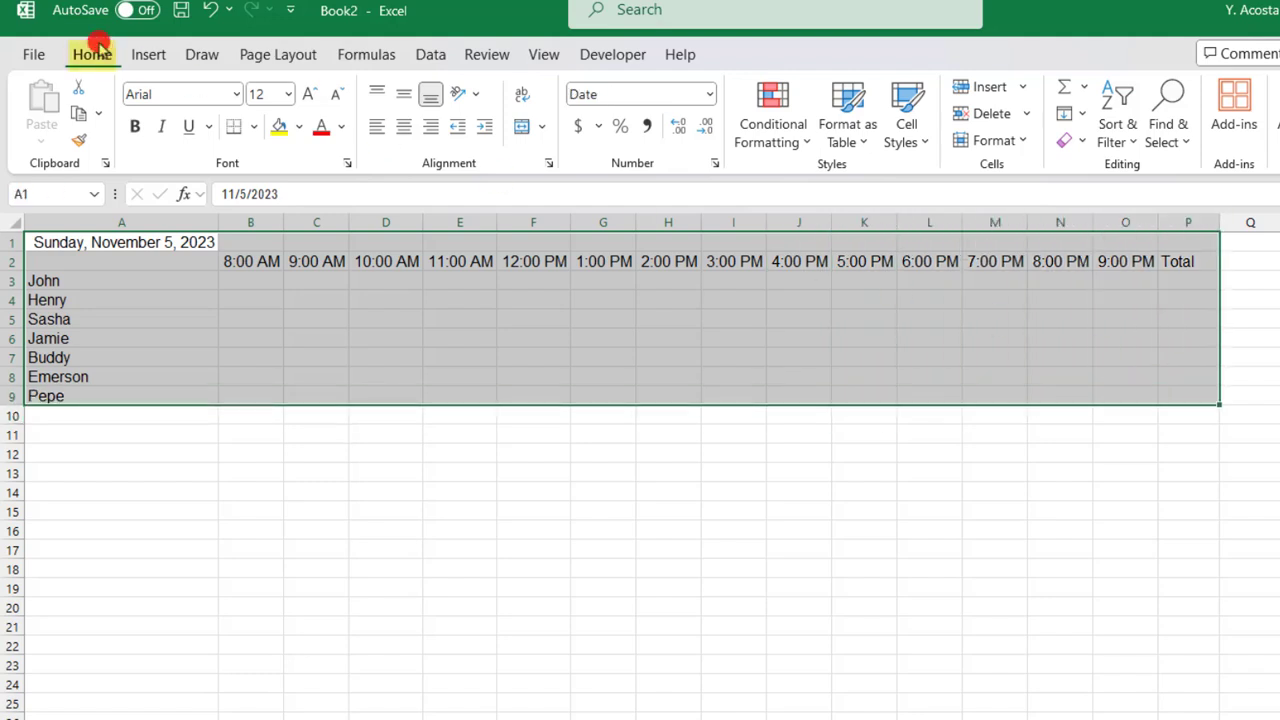
click(250, 130)
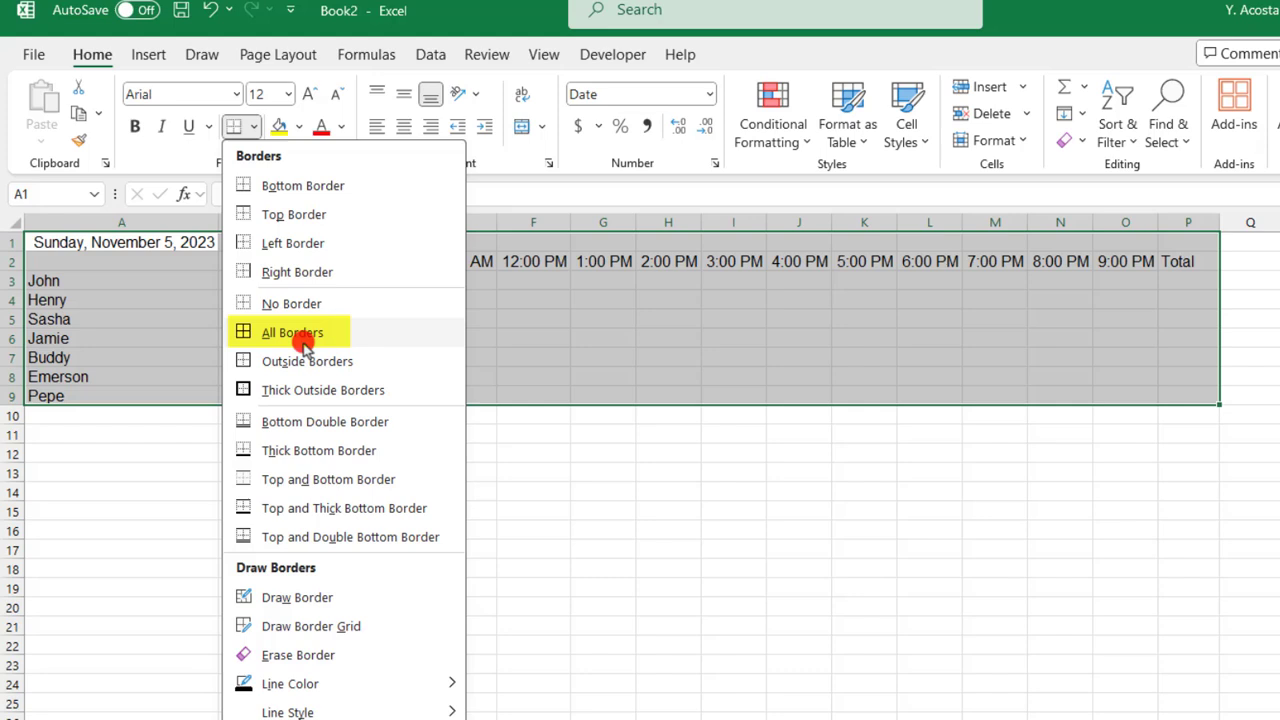
click(302, 340)
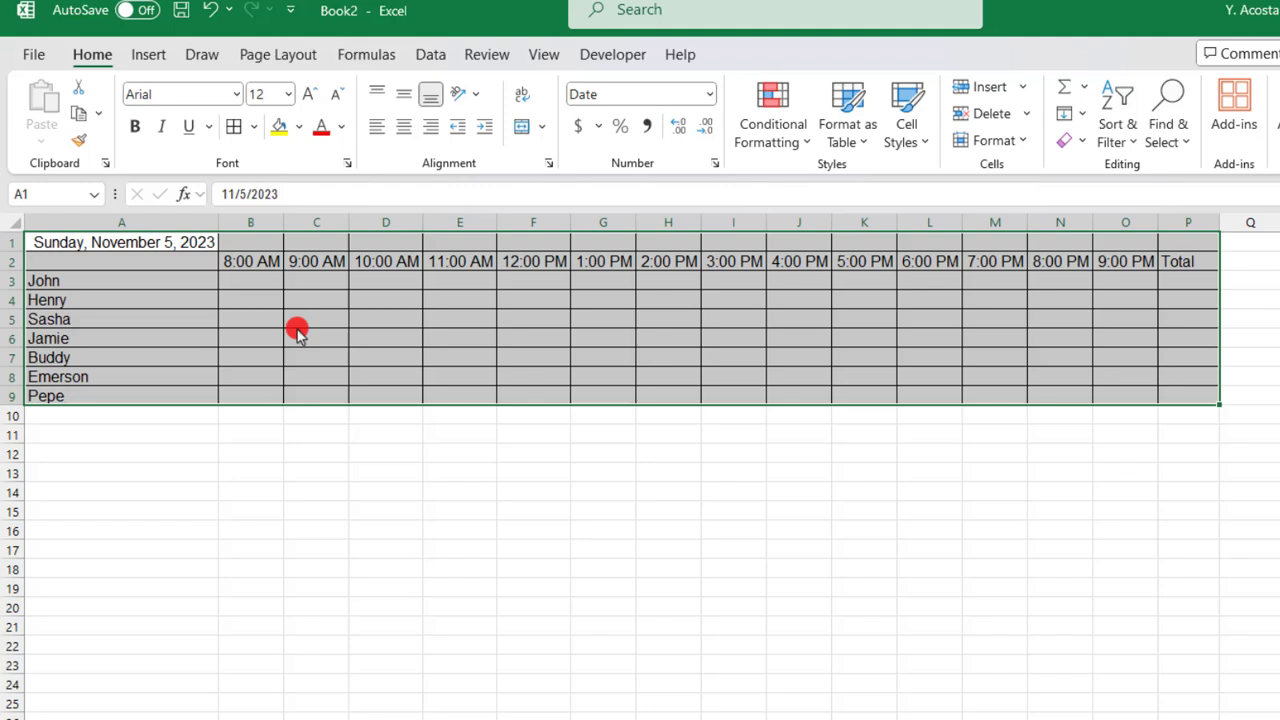
click(272, 278)
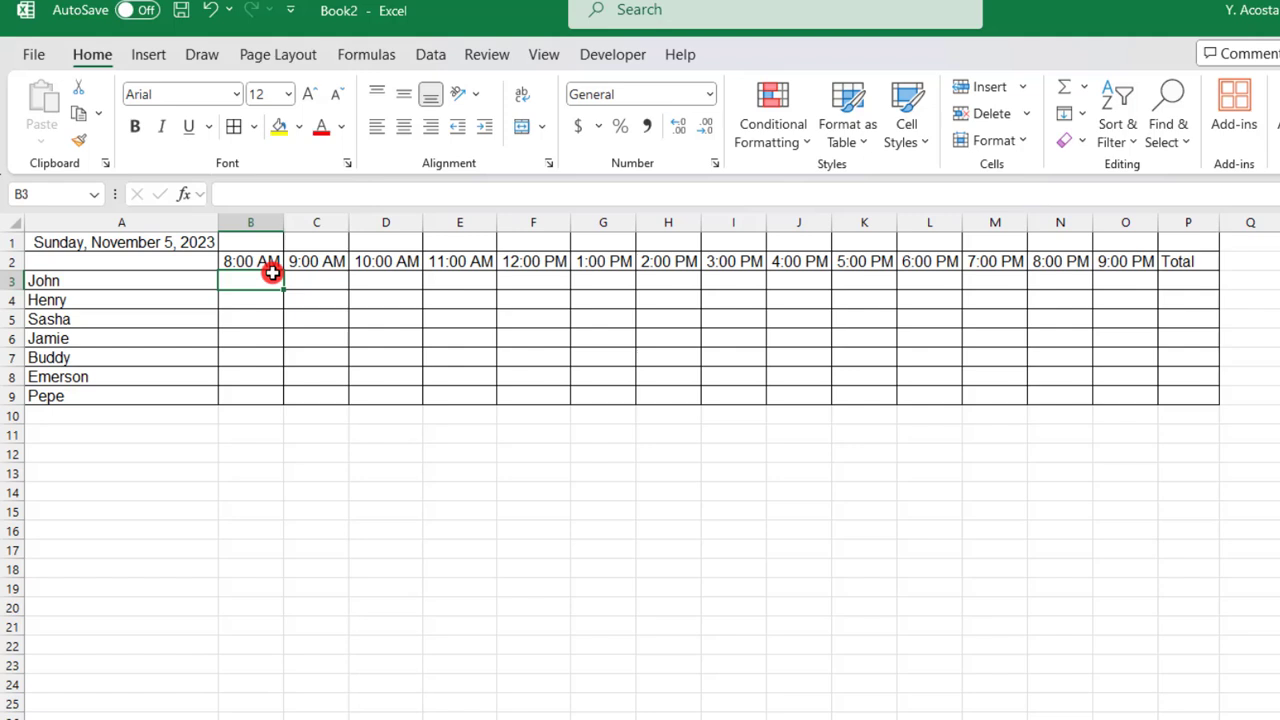
Add an Equal To conditional rule on B3:O9 filling cells containing X with gold.
mouse_move(266, 277)
mouse_down()
mouse_move(804, 369)
mouse_move(1103, 396)
mouse_up()
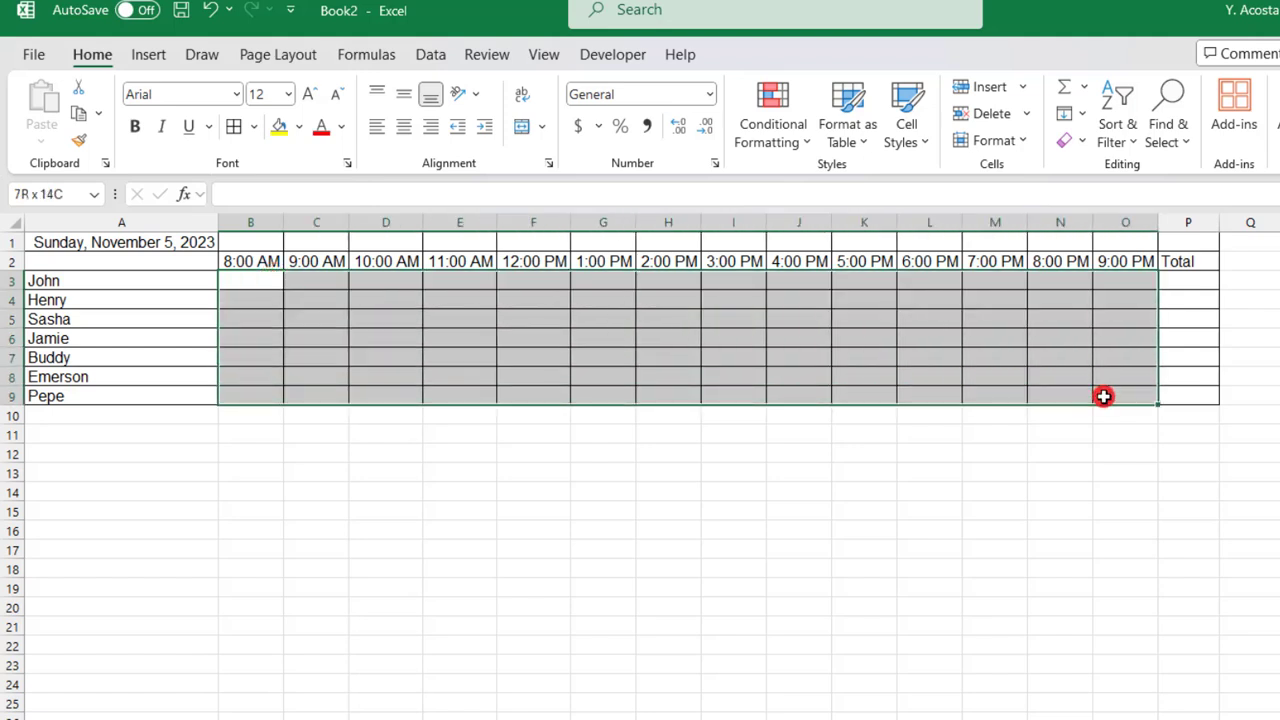
drag(1103, 396, 1103, 396)
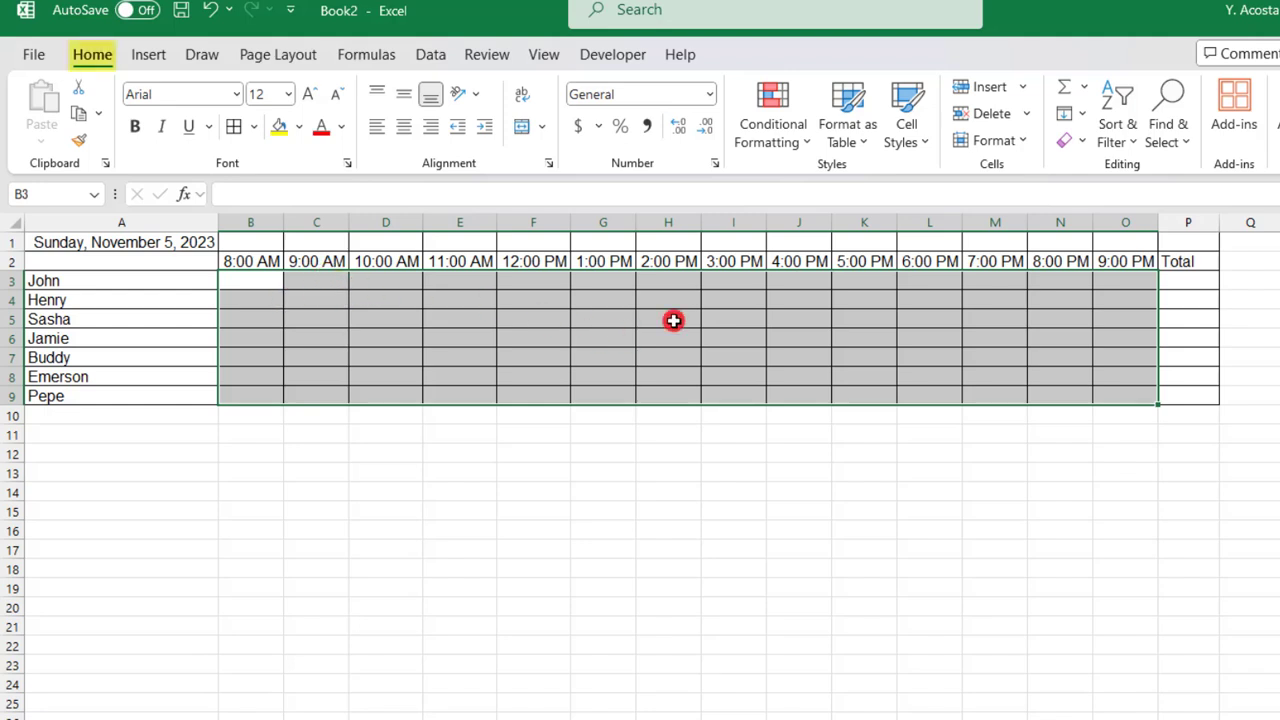
click(808, 148)
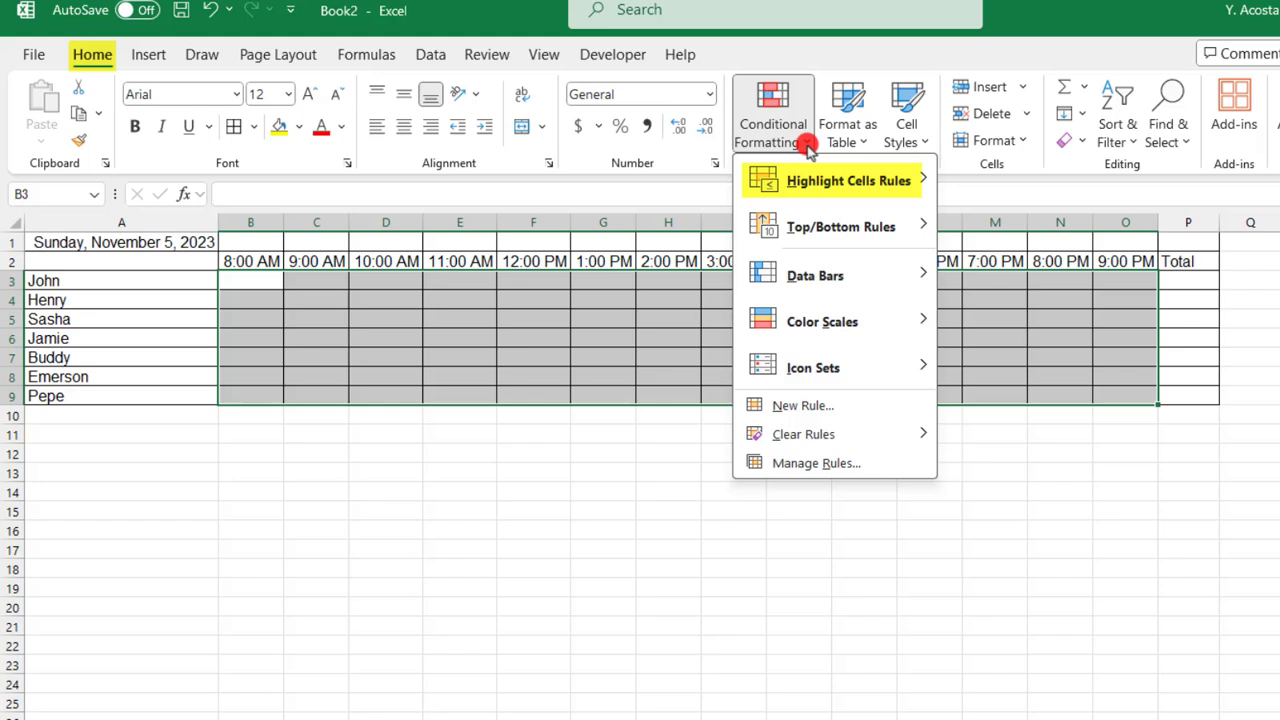
mouse_move(848, 180)
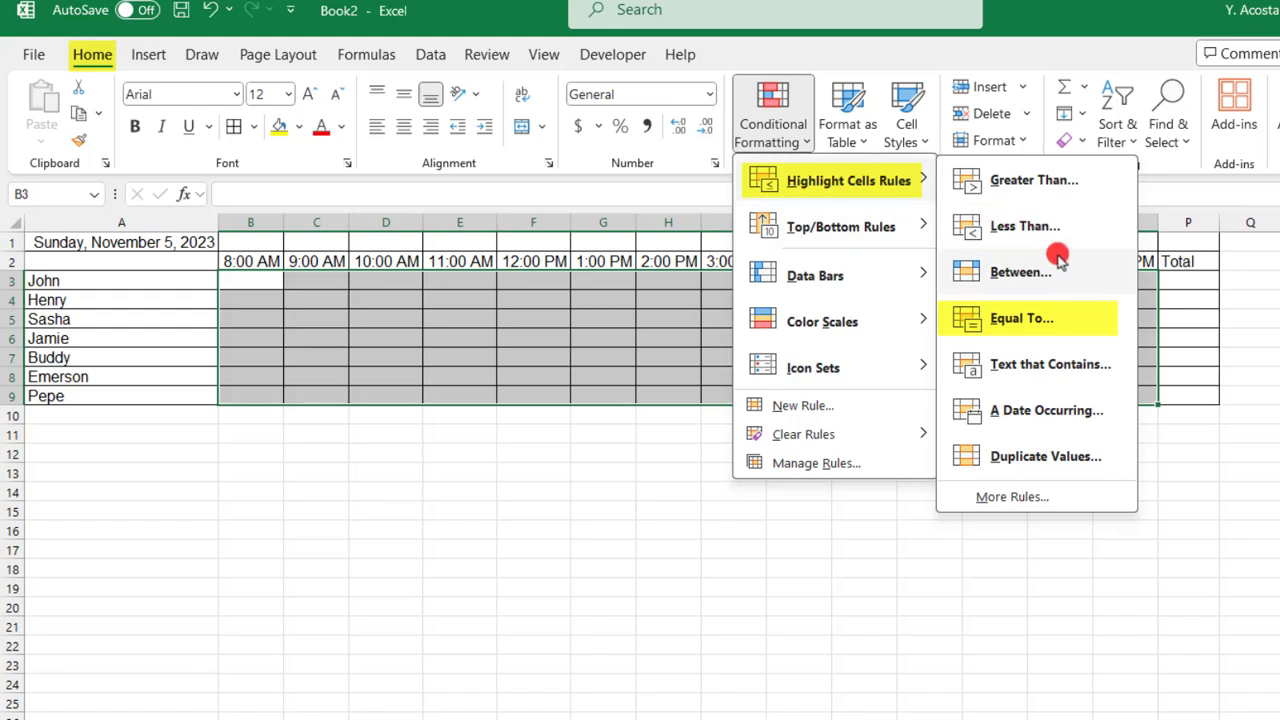
click(1057, 318)
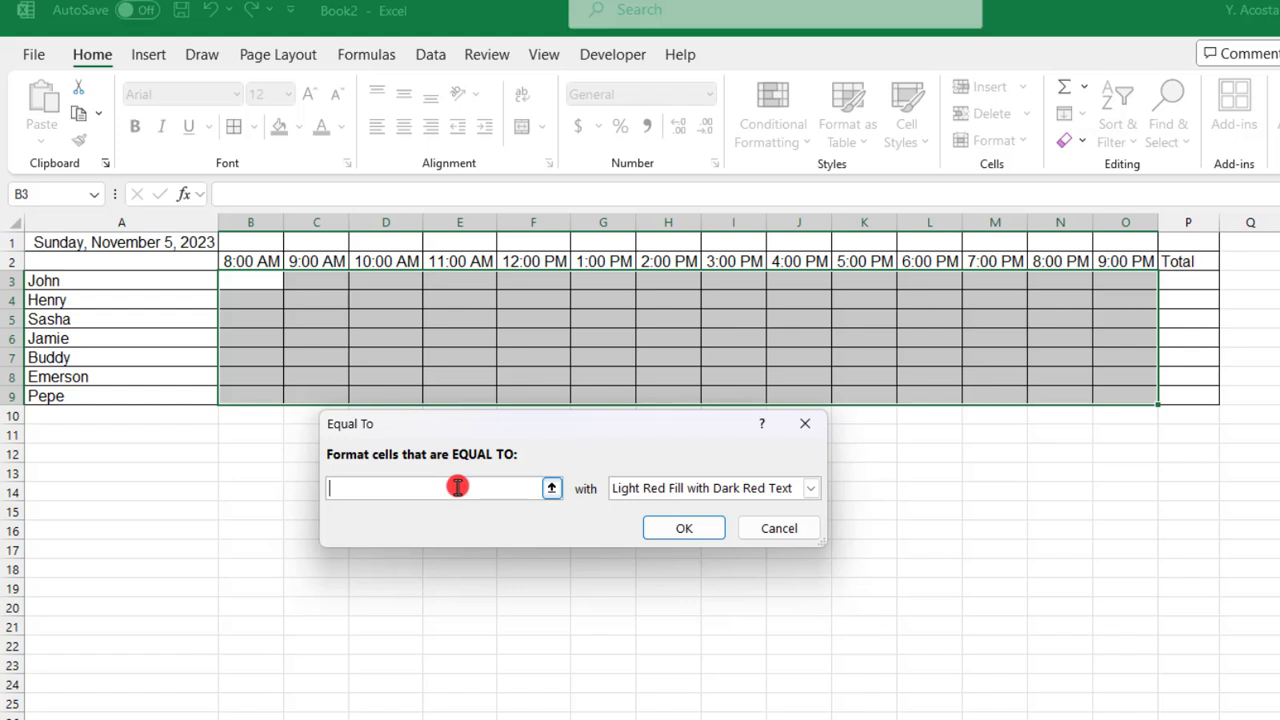
text(X)
click(660, 488)
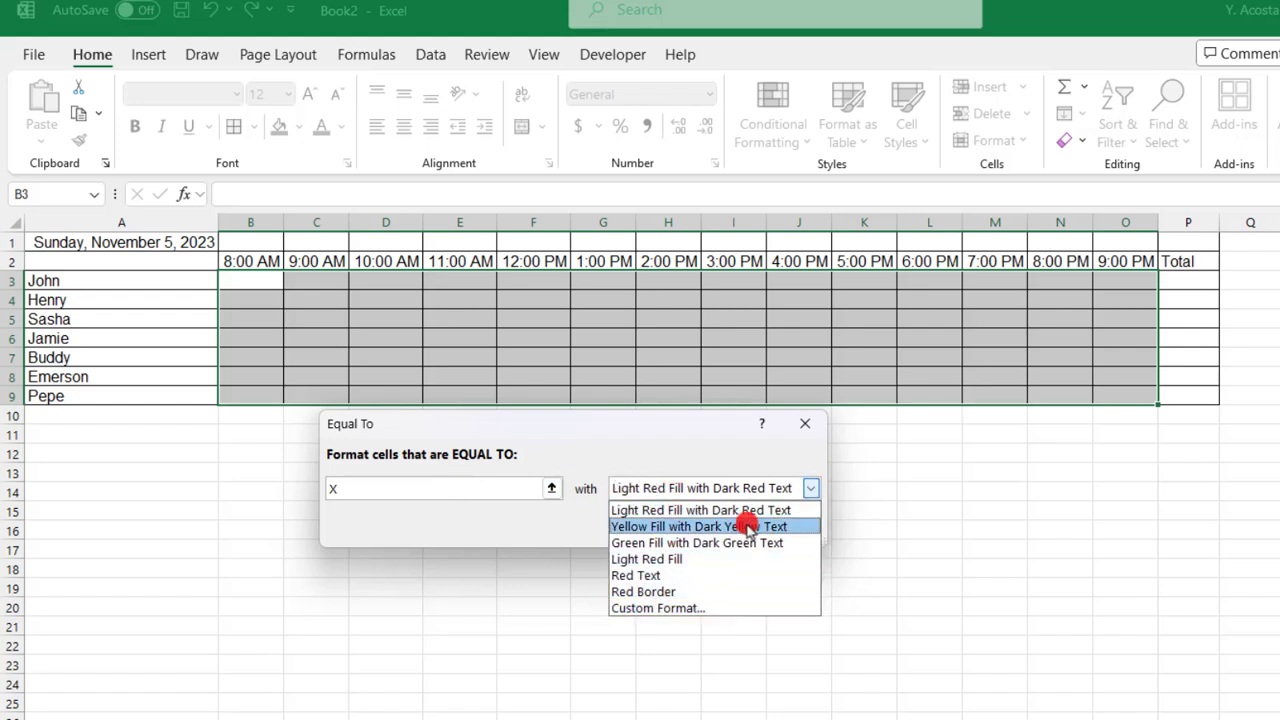
click(706, 608)
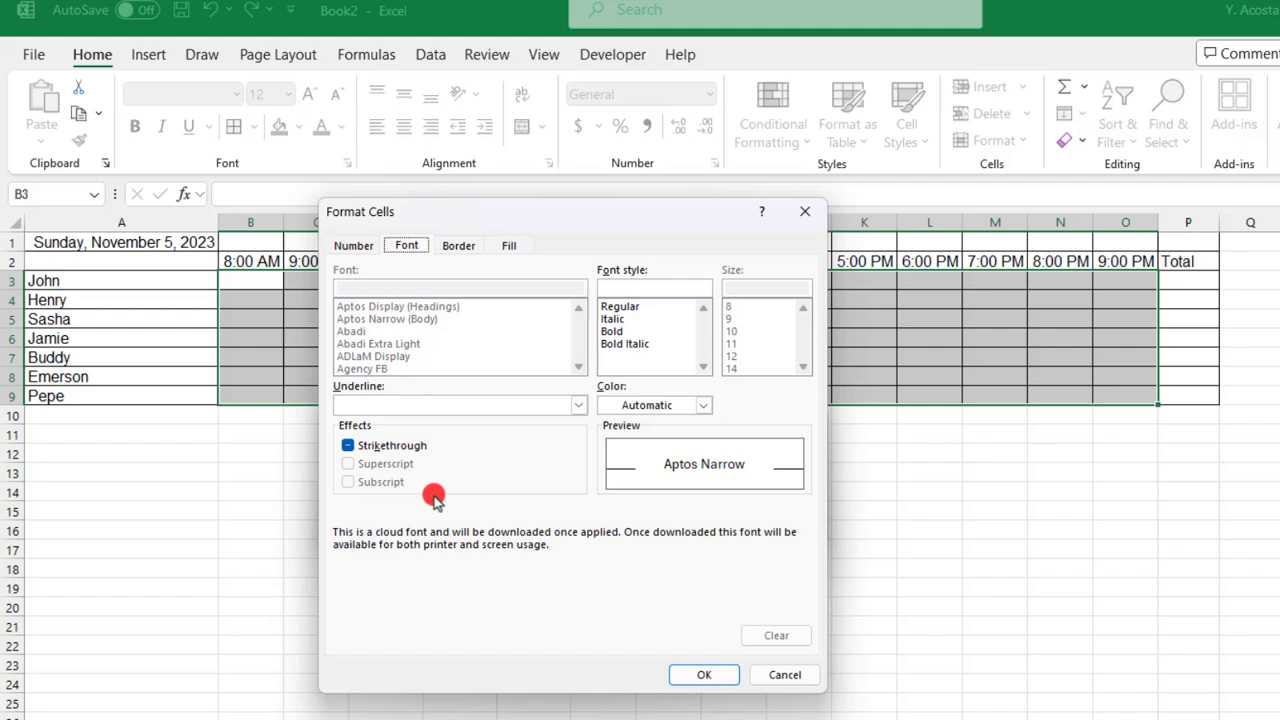
click(508, 247)
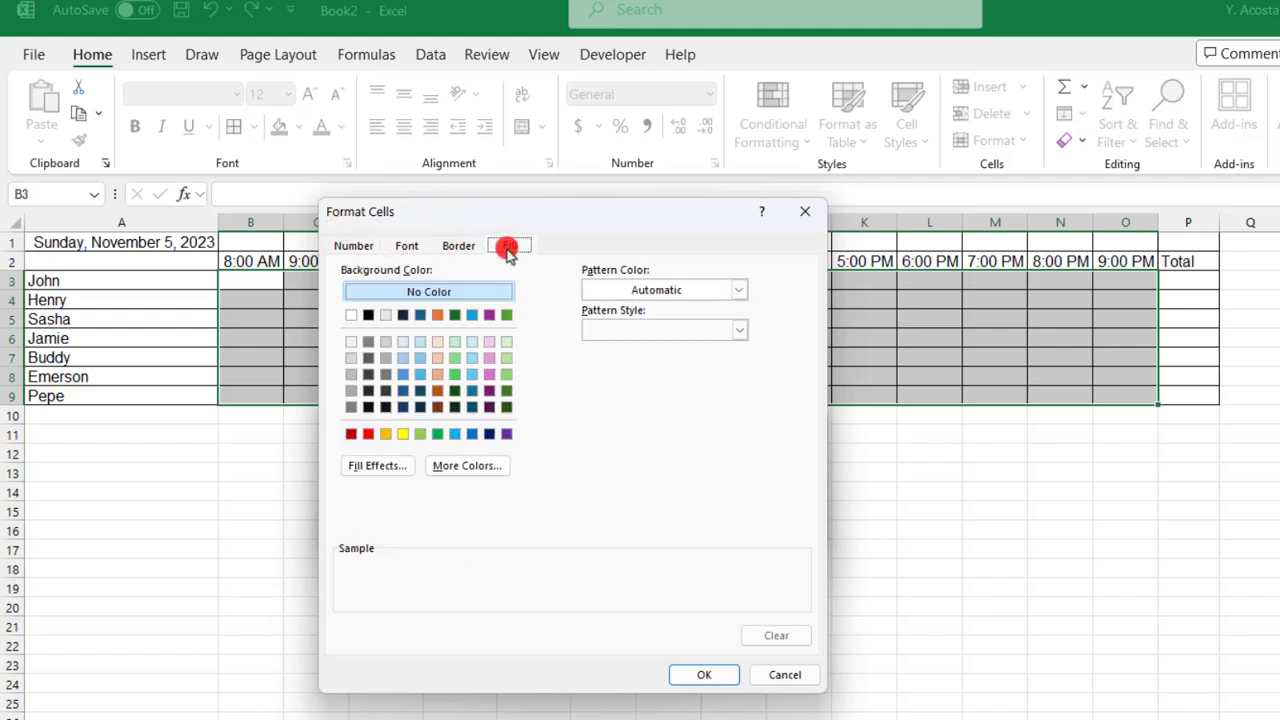
click(385, 434)
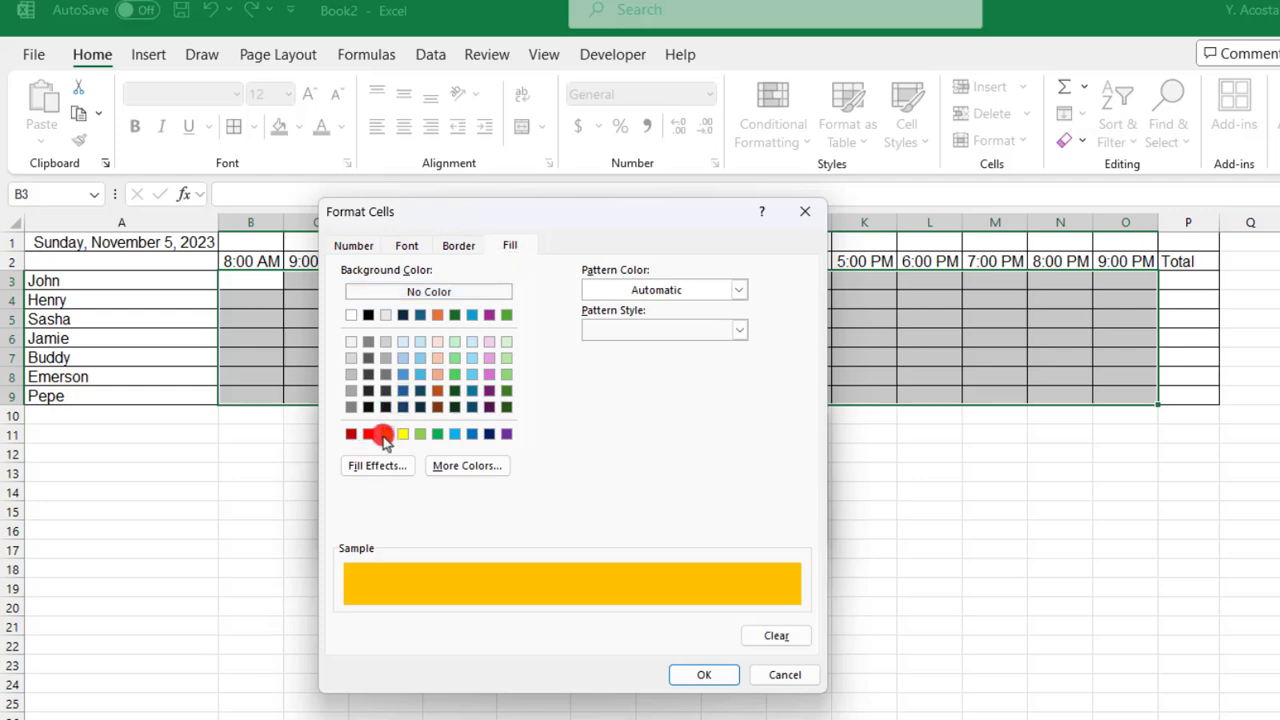
click(704, 675)
click(681, 530)
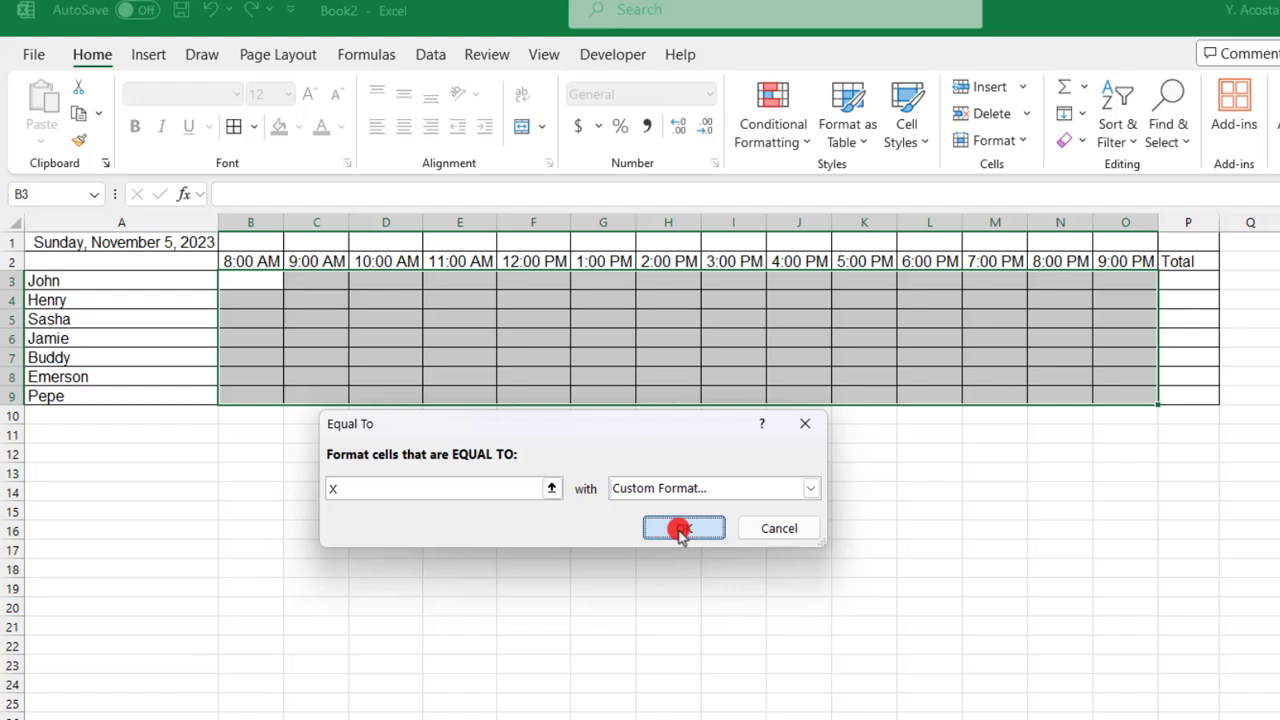
Enter X in John's 8:00 AM cell B3 to test the gold highlight.
click(263, 282)
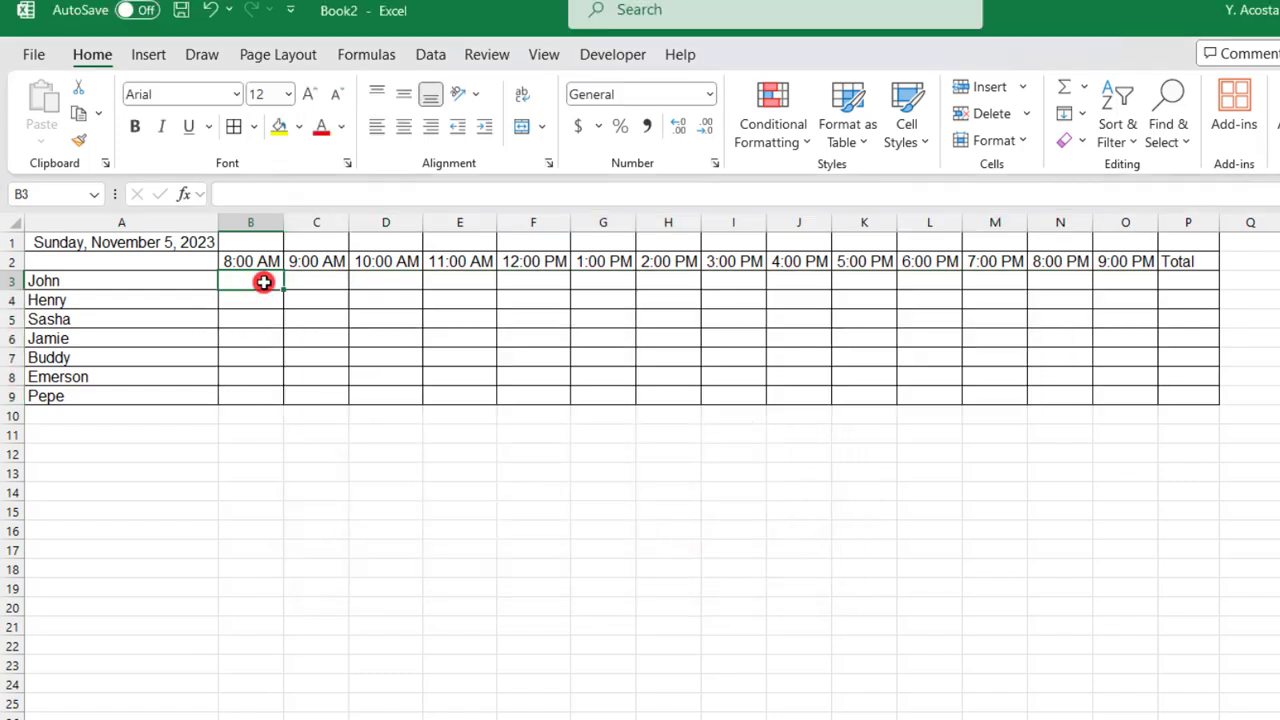
text(X)
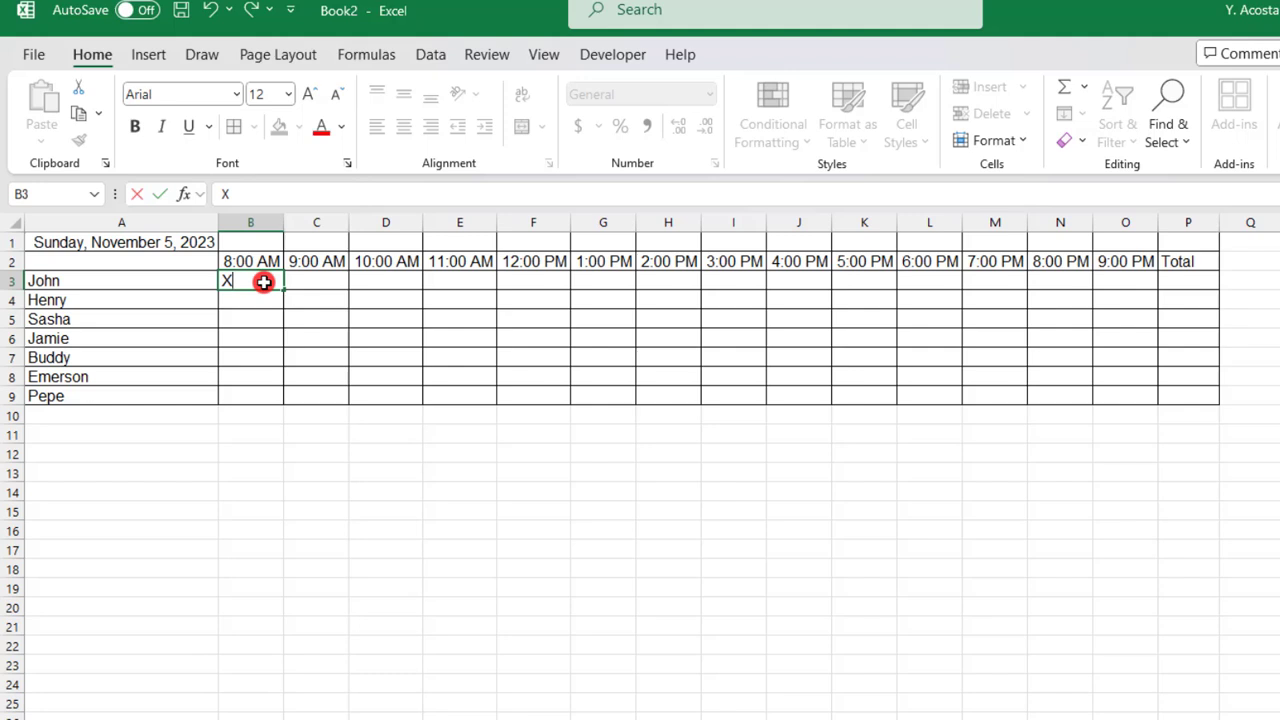
key(Return)
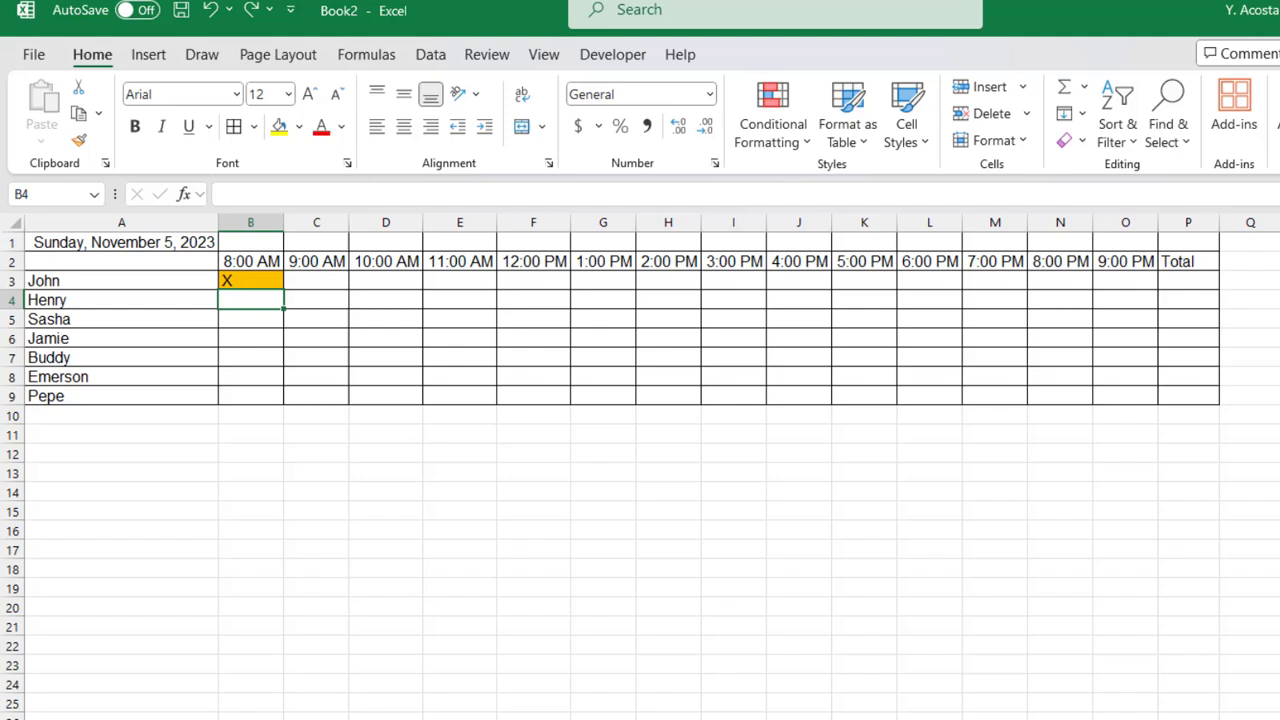
Enter =COUNTA(B3:O3) in P3 to count John's filled time slots.
click(1188, 281)
text(=)
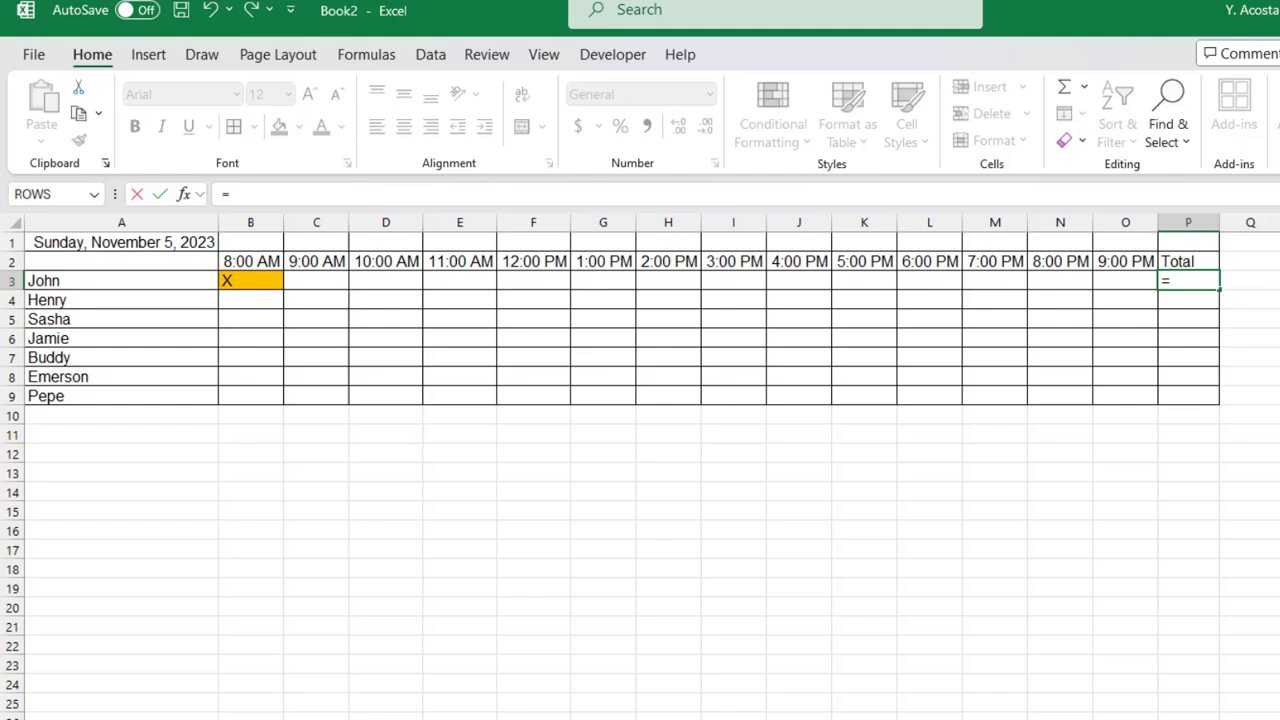
text(counta)
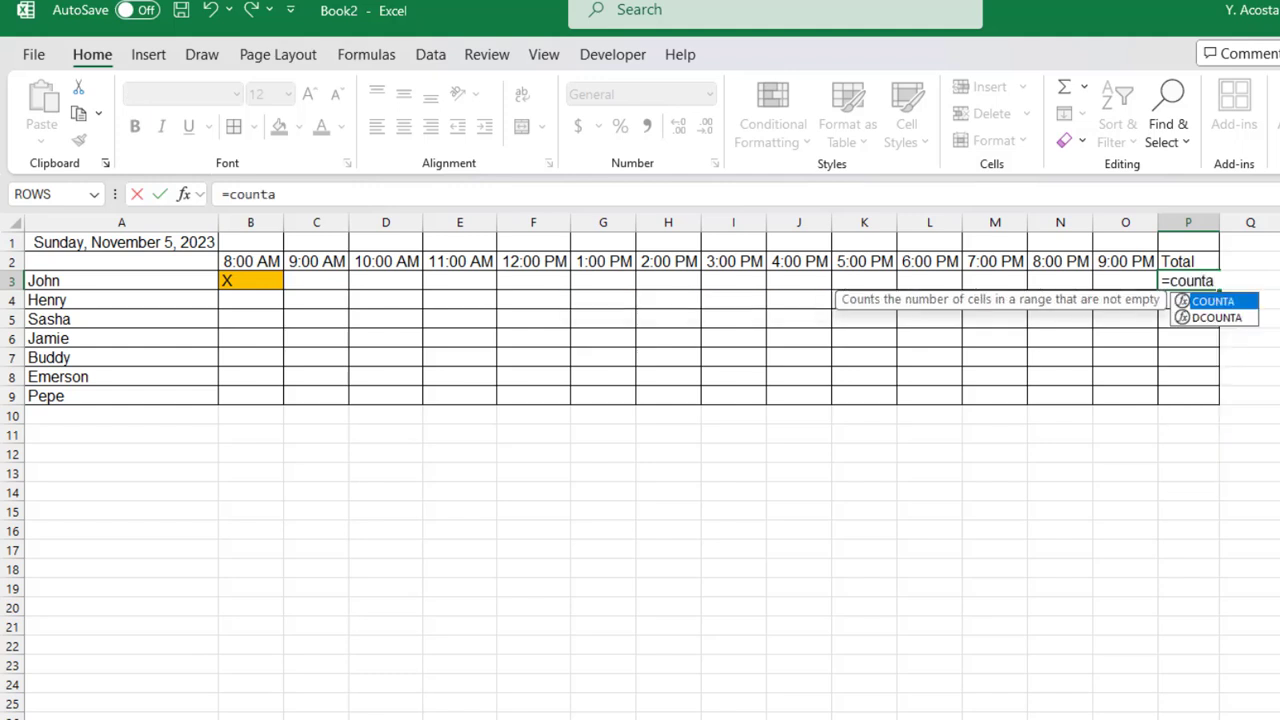
text(()
drag(271, 283, 1104, 289)
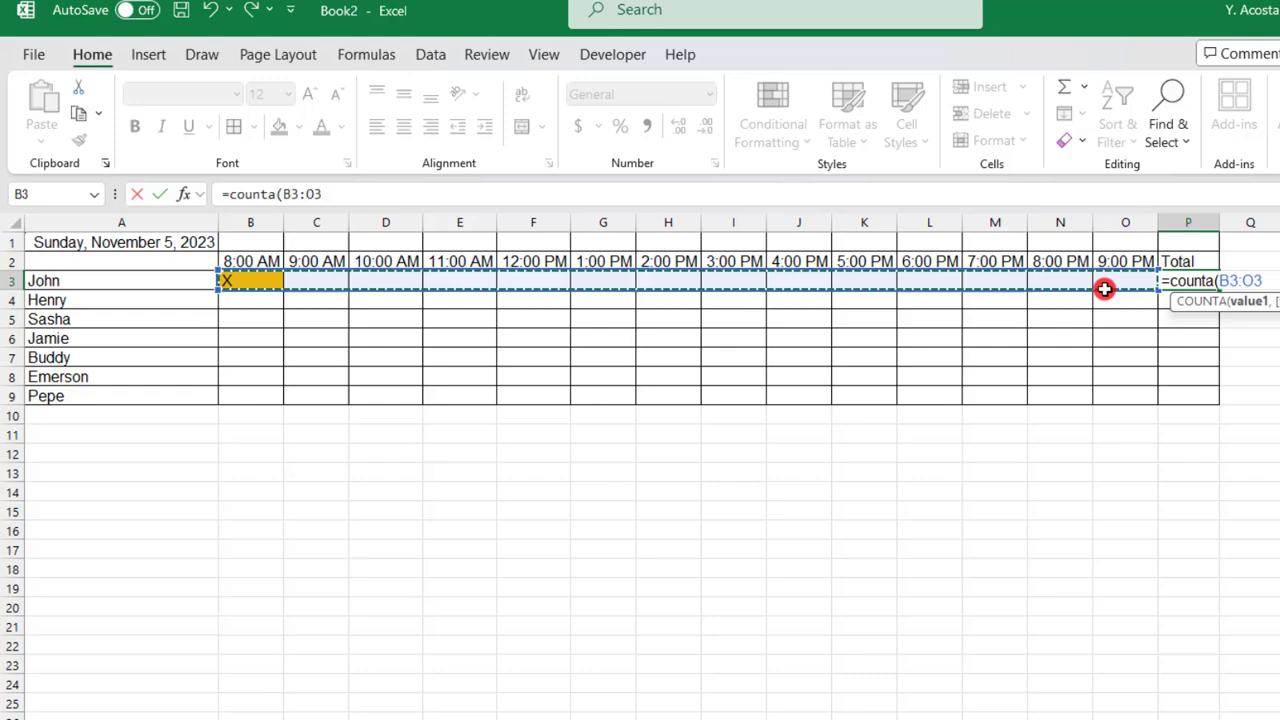
text())
key(Return)
Copy the Total formula from P3 down through P9.
key(ctrl+c)
key(Up)
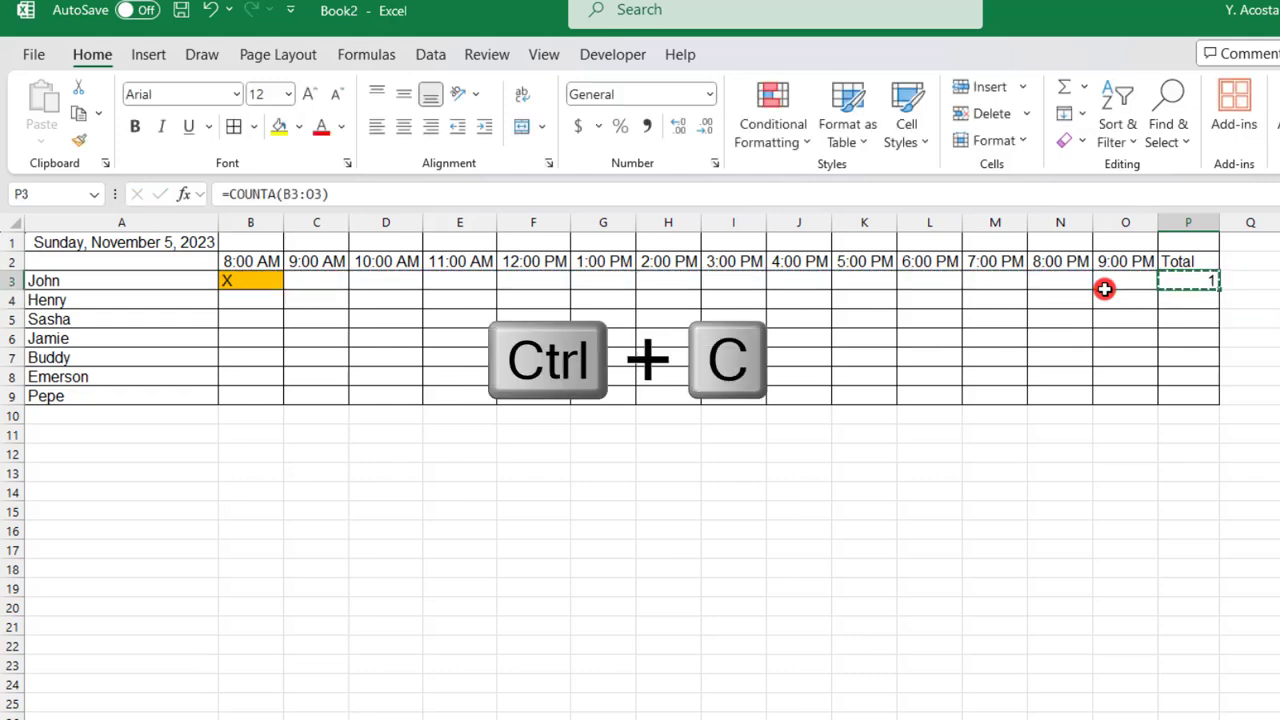
key(ctrl+c)
key(shift+Down)
key(shift+Down)
key(shift+Down)
key(ctrl+v)
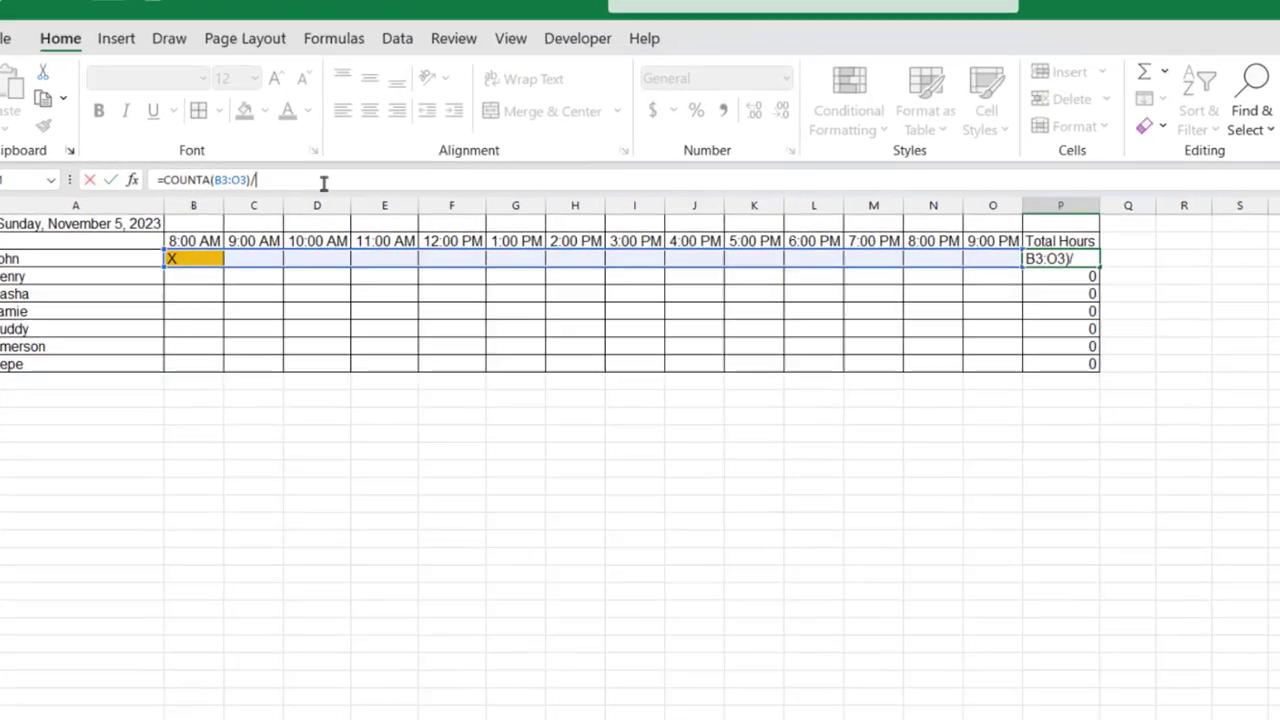
Edit P3's formula to divide the count by 4, making =COUNTA(B3:O3)/4.
text(/2)
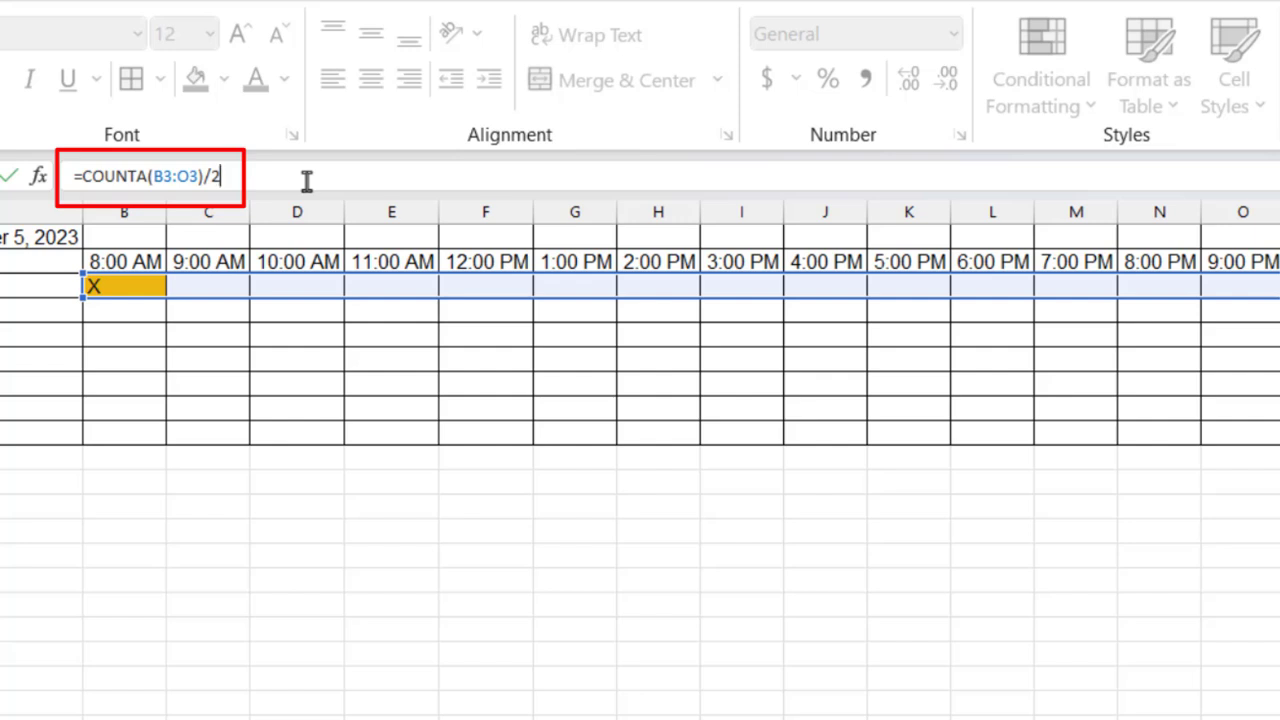
double_click(214, 176)
text(4)
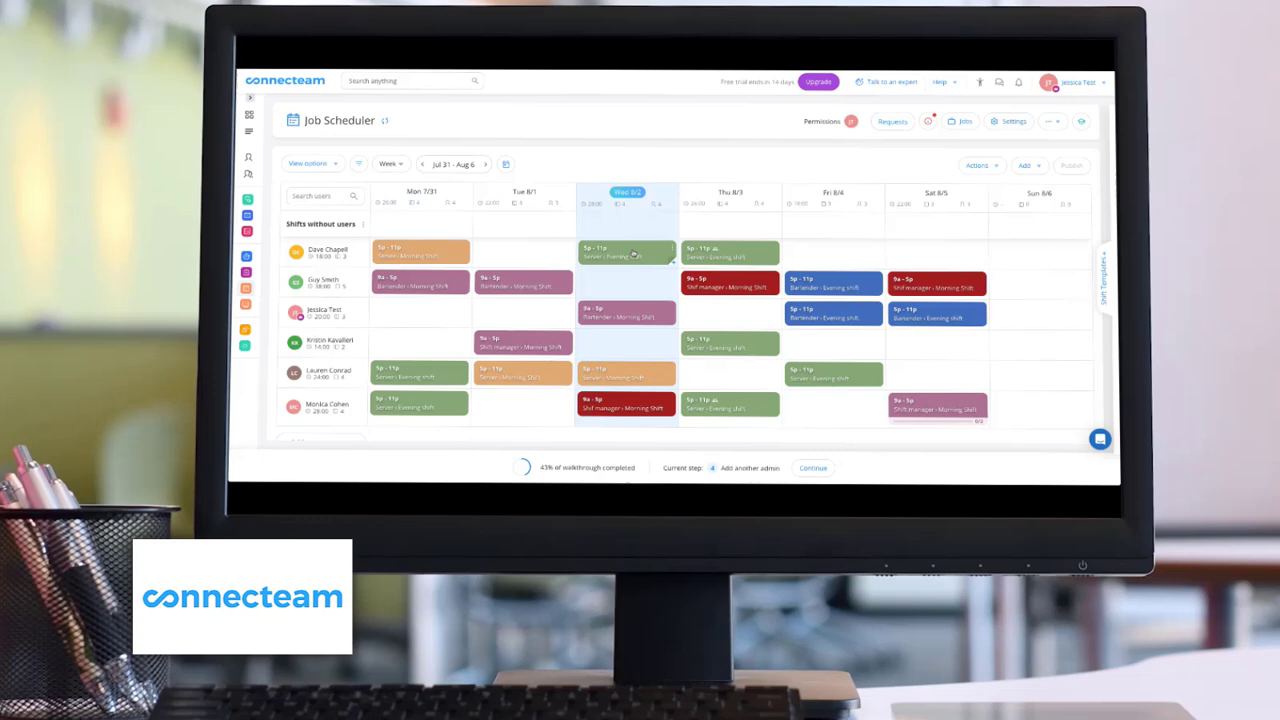
Drag the green 5p–11p server shift card from Wed 8/2 onto Fri 8/4.
mouse_move(633, 254)
mouse_down()
mouse_move(840, 257)
mouse_move(722, 311)
mouse_up()
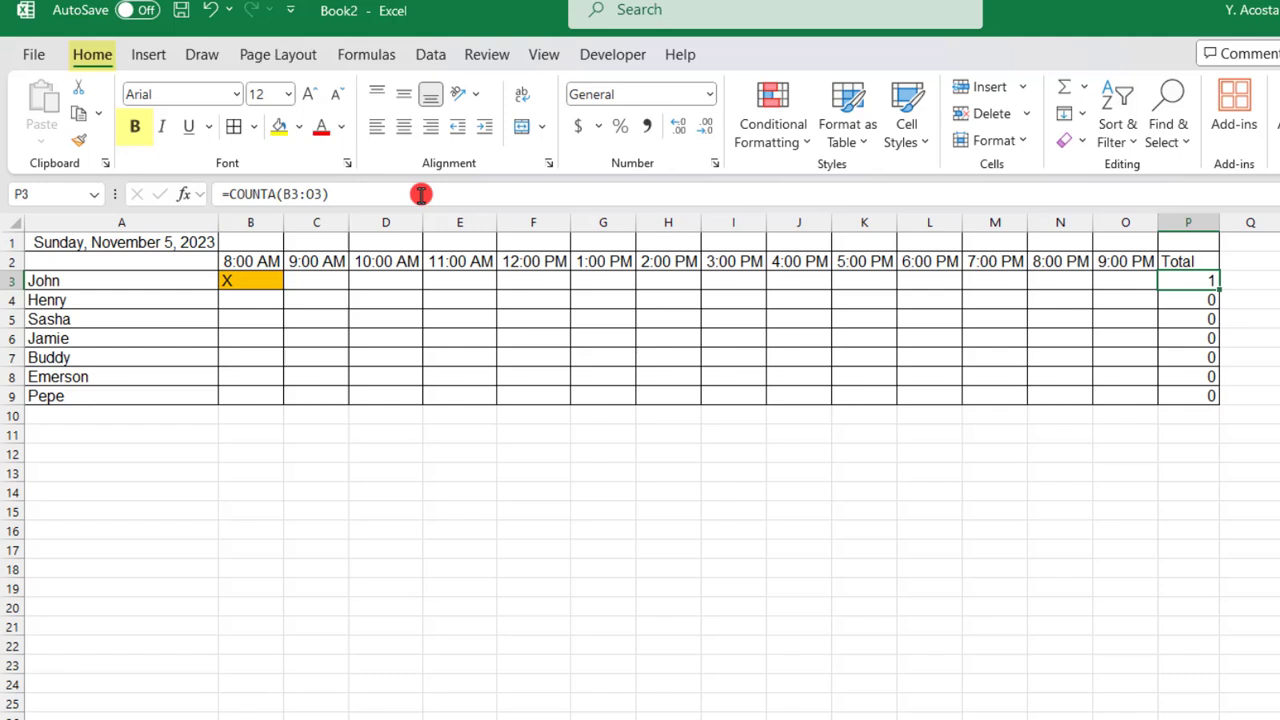
Bold the row 2 time headers, the date and names in column A, and totals P3:P9.
drag(270, 262, 1200, 262)
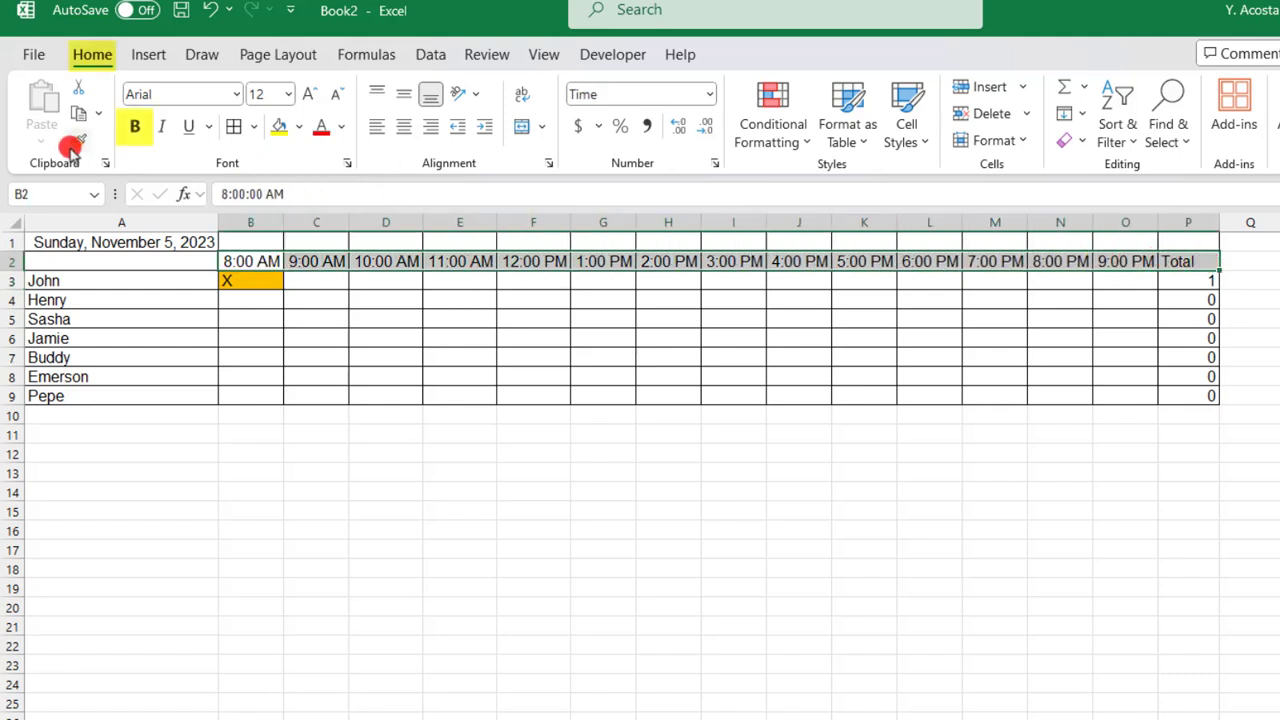
key(ctrl+b)
drag(154, 240, 157, 397)
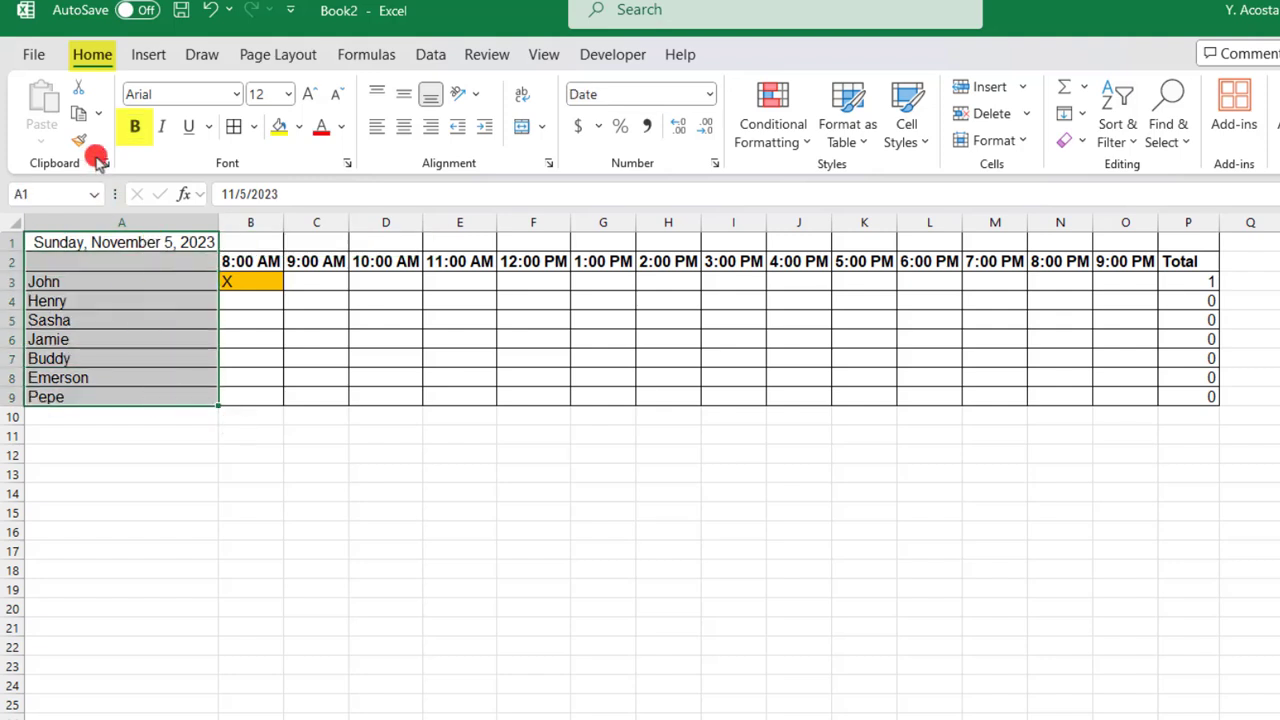
click(135, 126)
click(1192, 283)
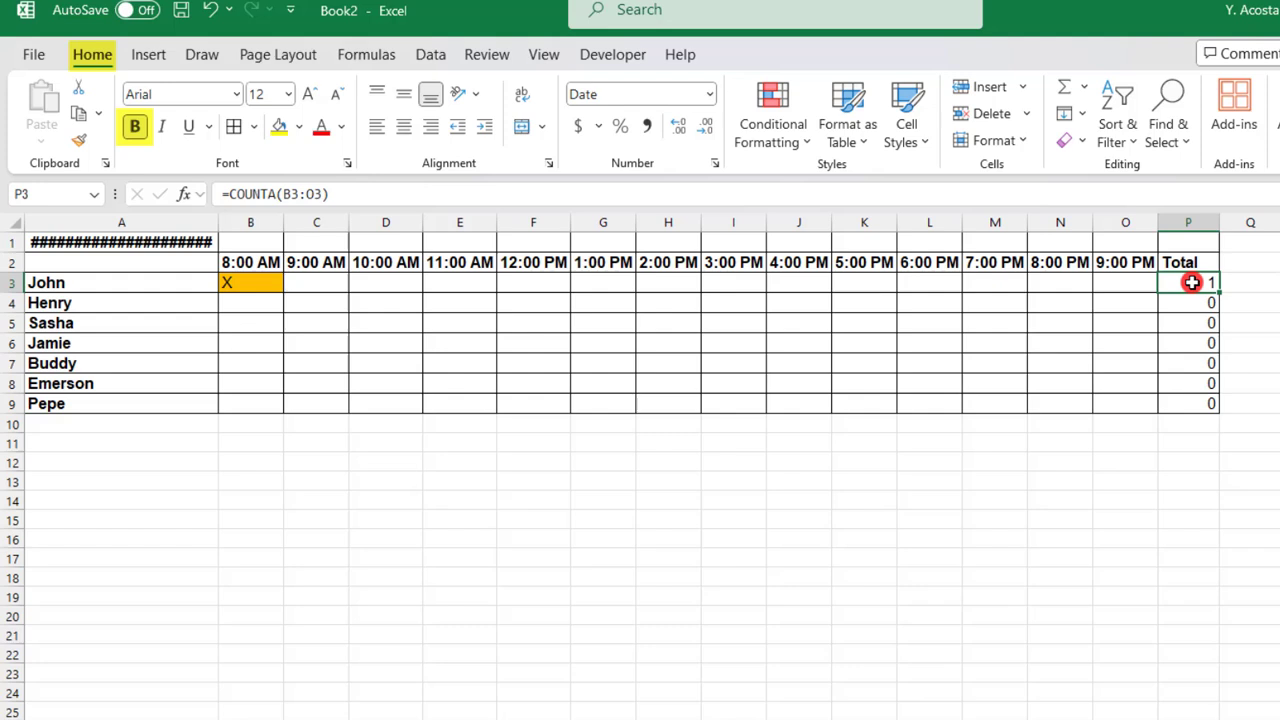
drag(1192, 283, 1195, 403)
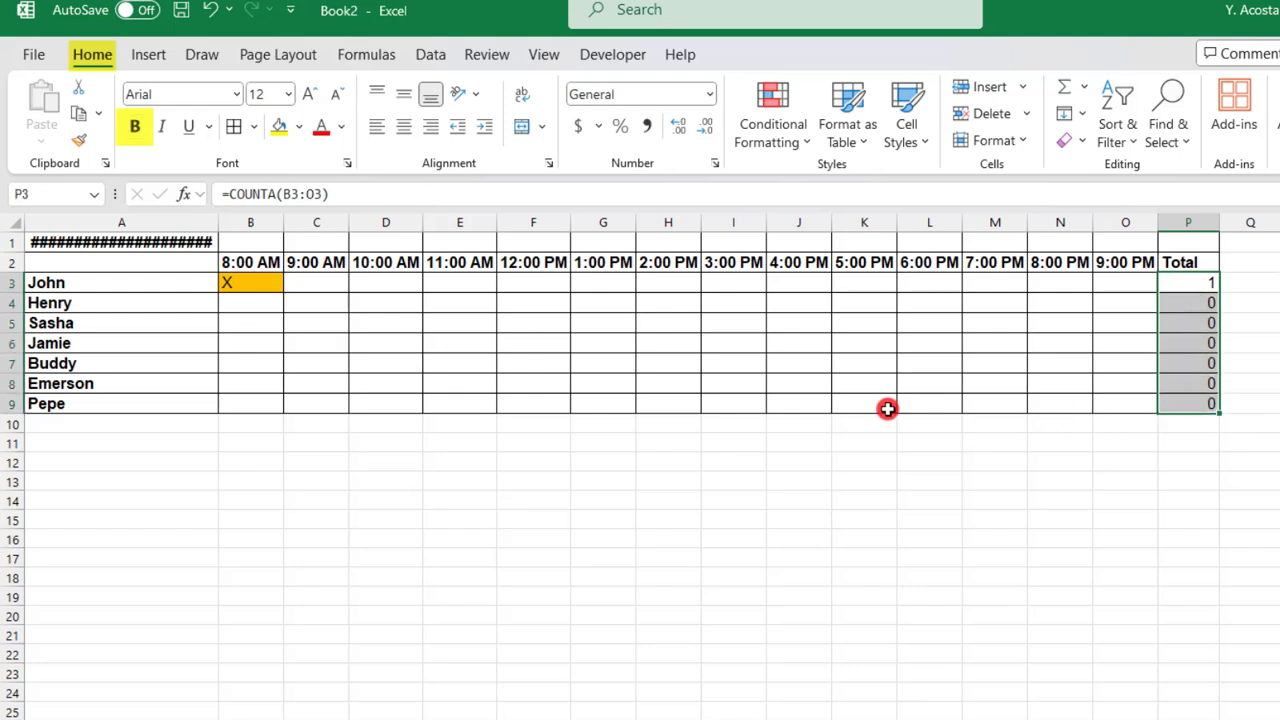
click(135, 126)
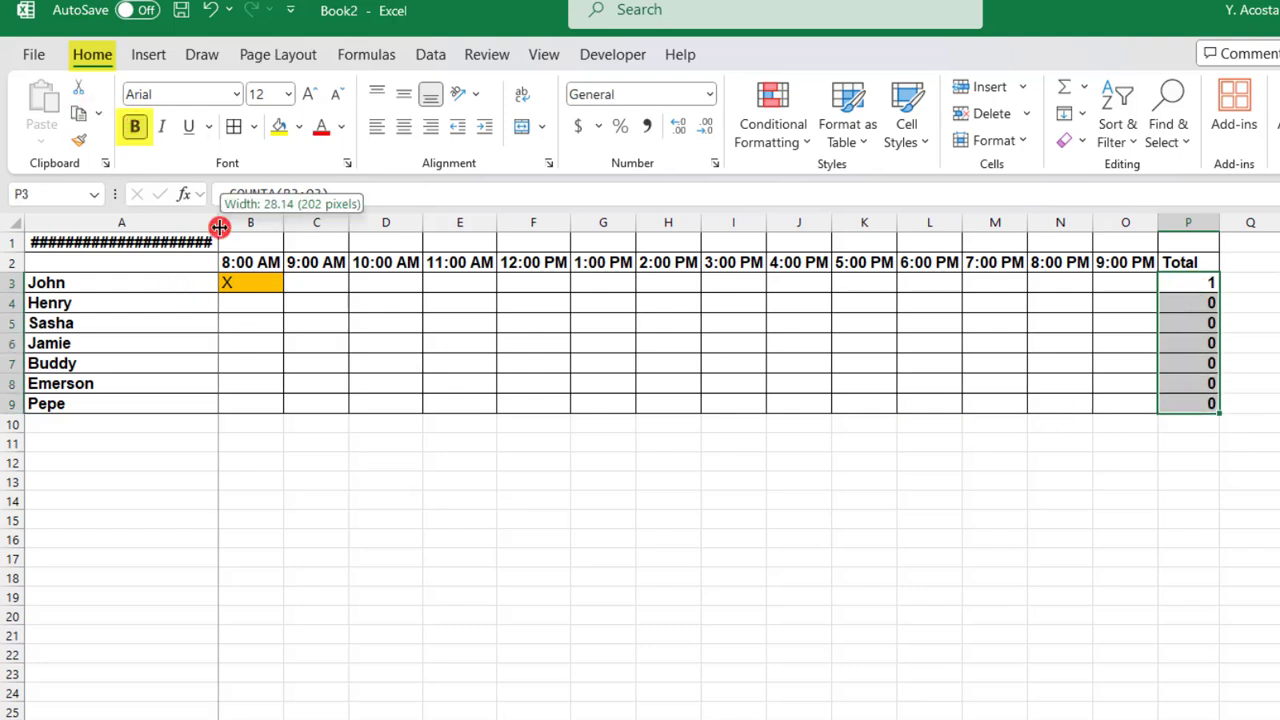
Autofit column A to show the full date, then select title row A1 through P1.
double_click(218, 222)
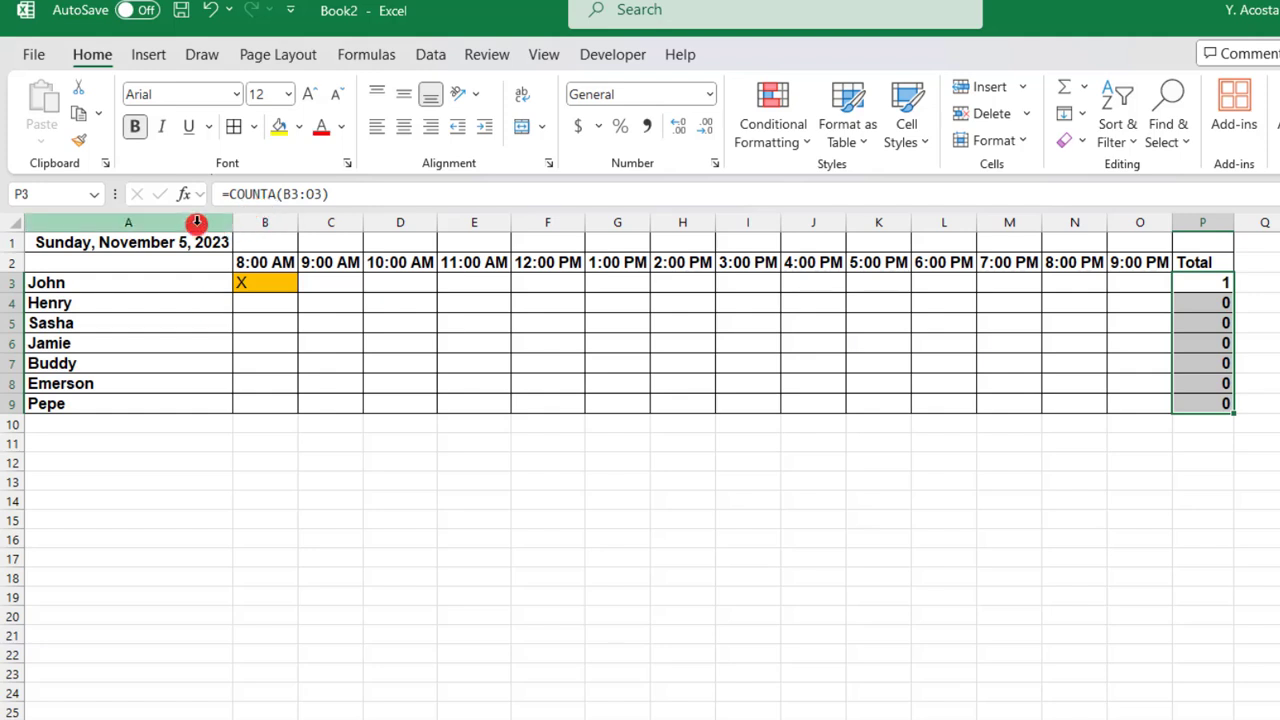
click(194, 222)
click(209, 278)
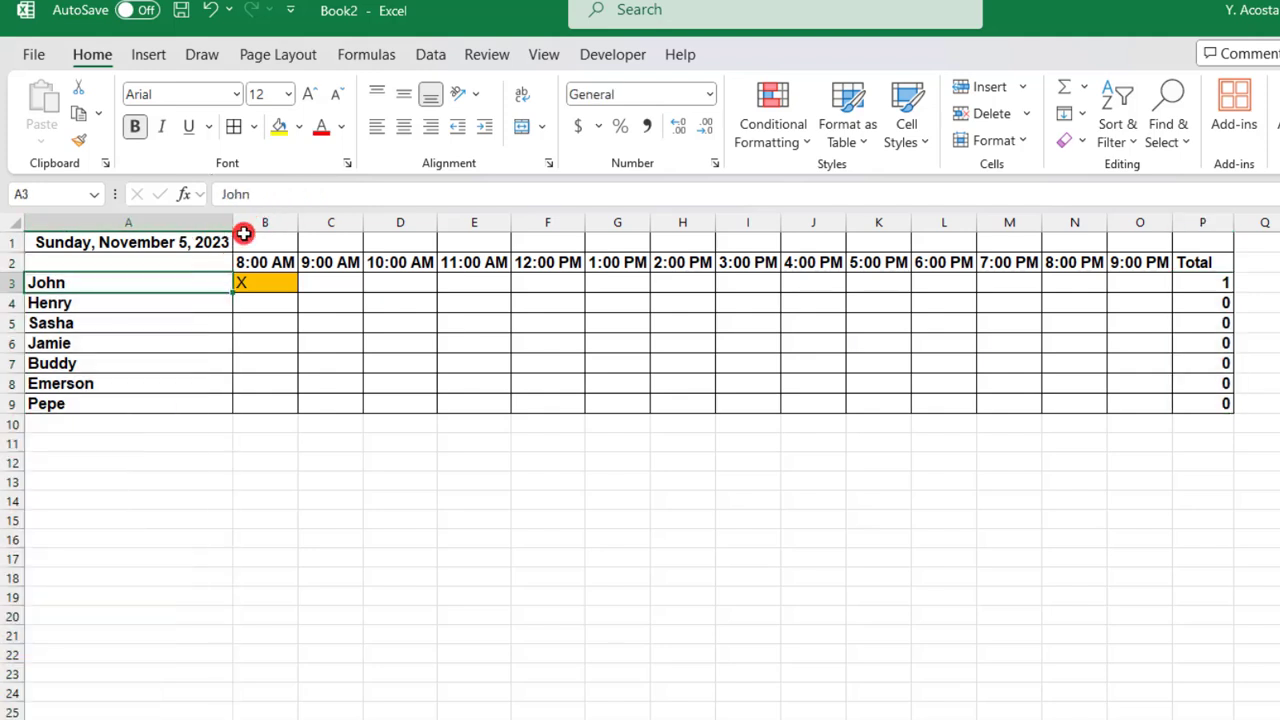
click(199, 245)
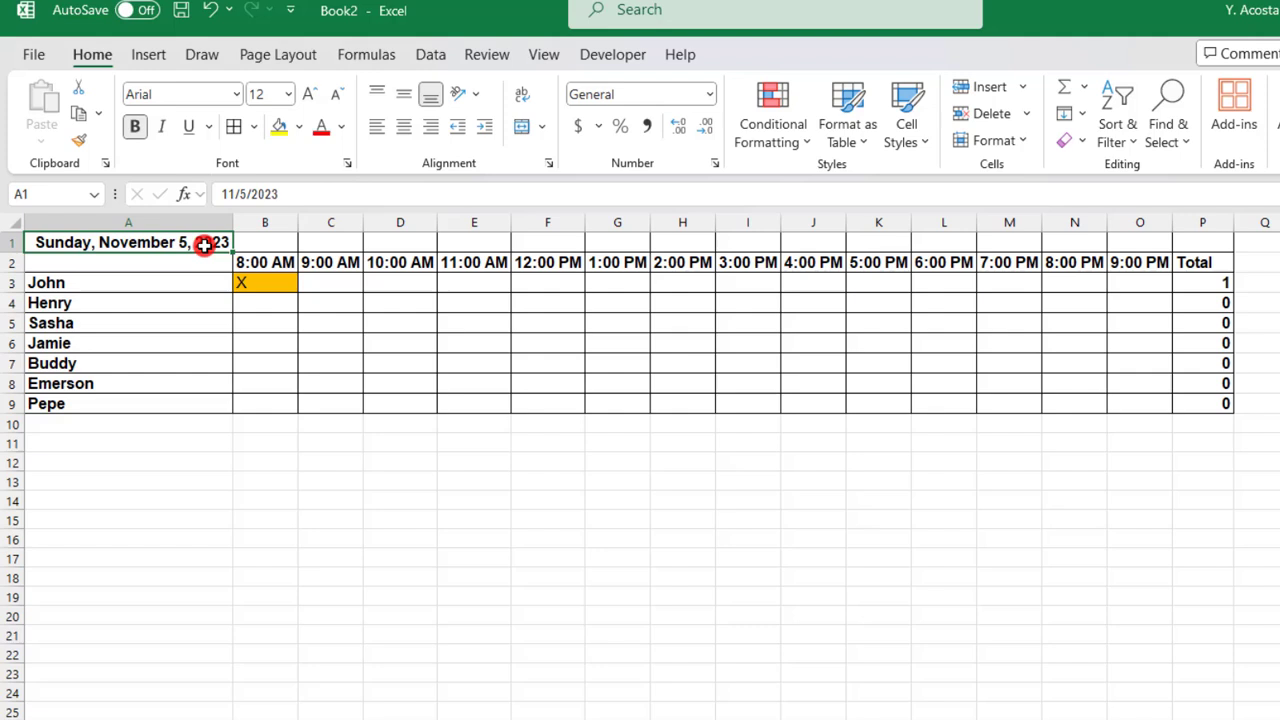
drag(204, 245, 1185, 236)
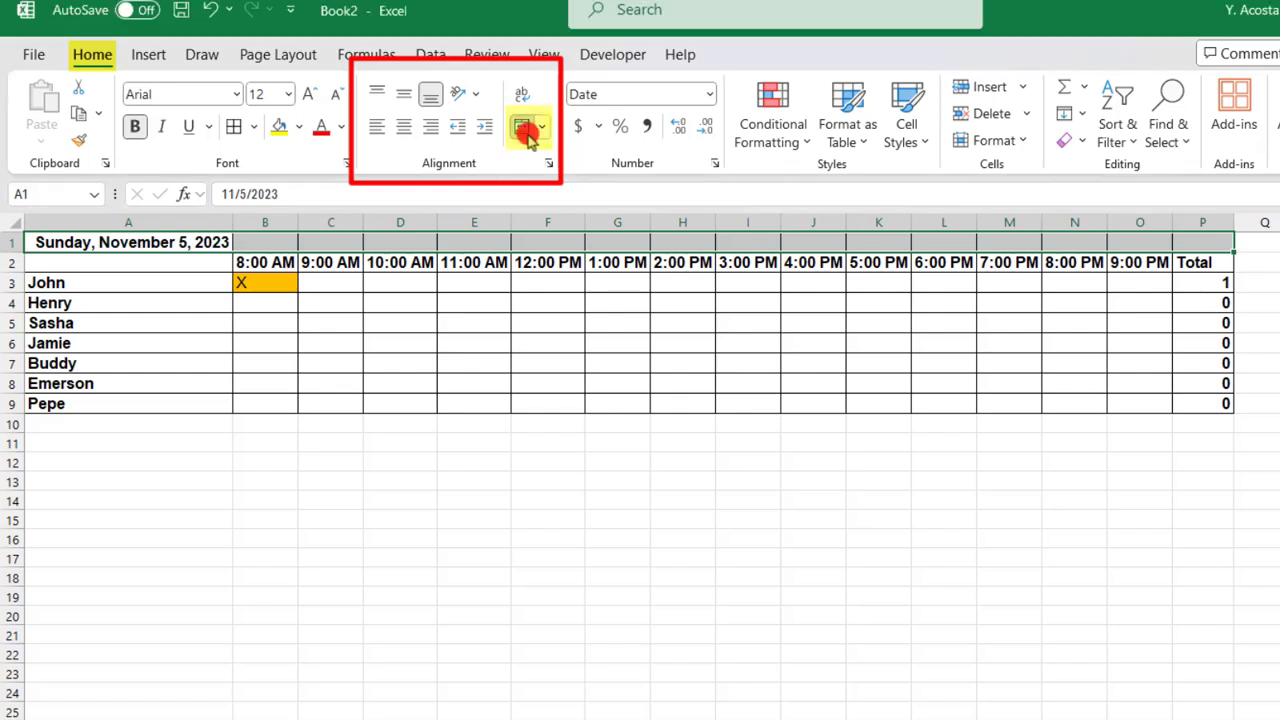
Merge and centre the date title across A1:P1 with a lightened custom yellow fill.
click(523, 127)
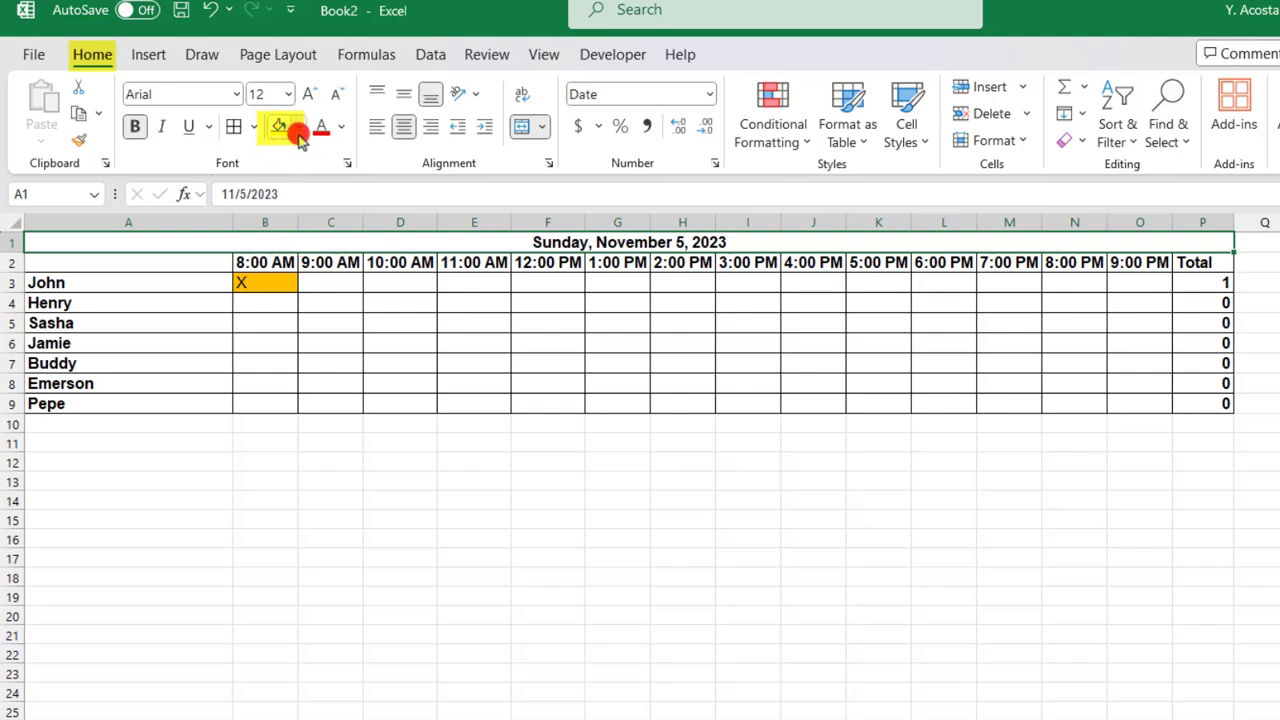
click(298, 128)
click(322, 328)
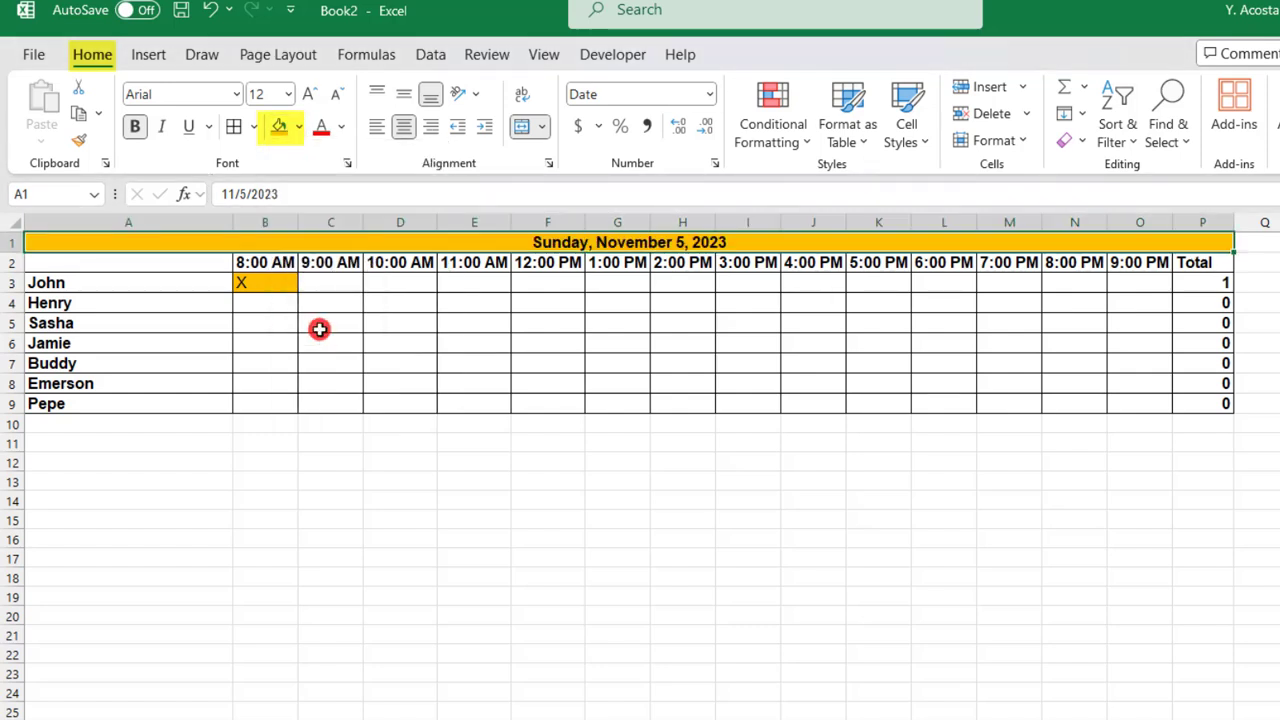
click(298, 128)
click(313, 389)
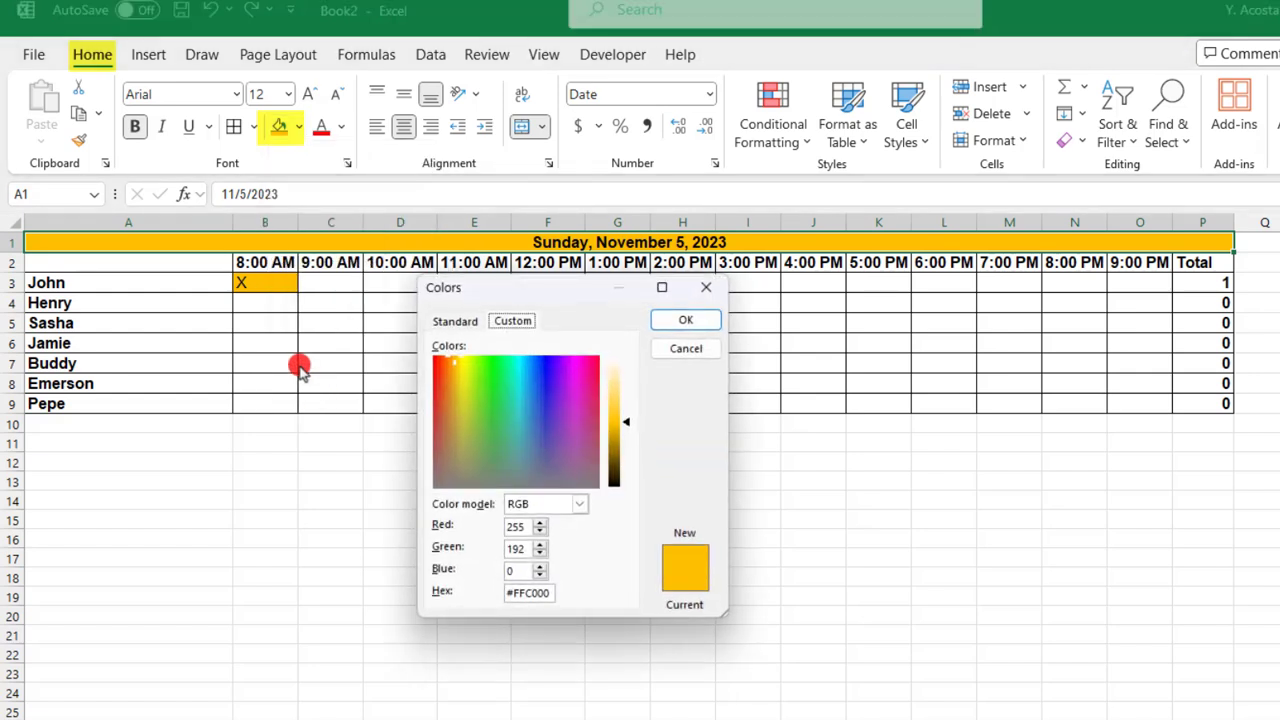
click(470, 321)
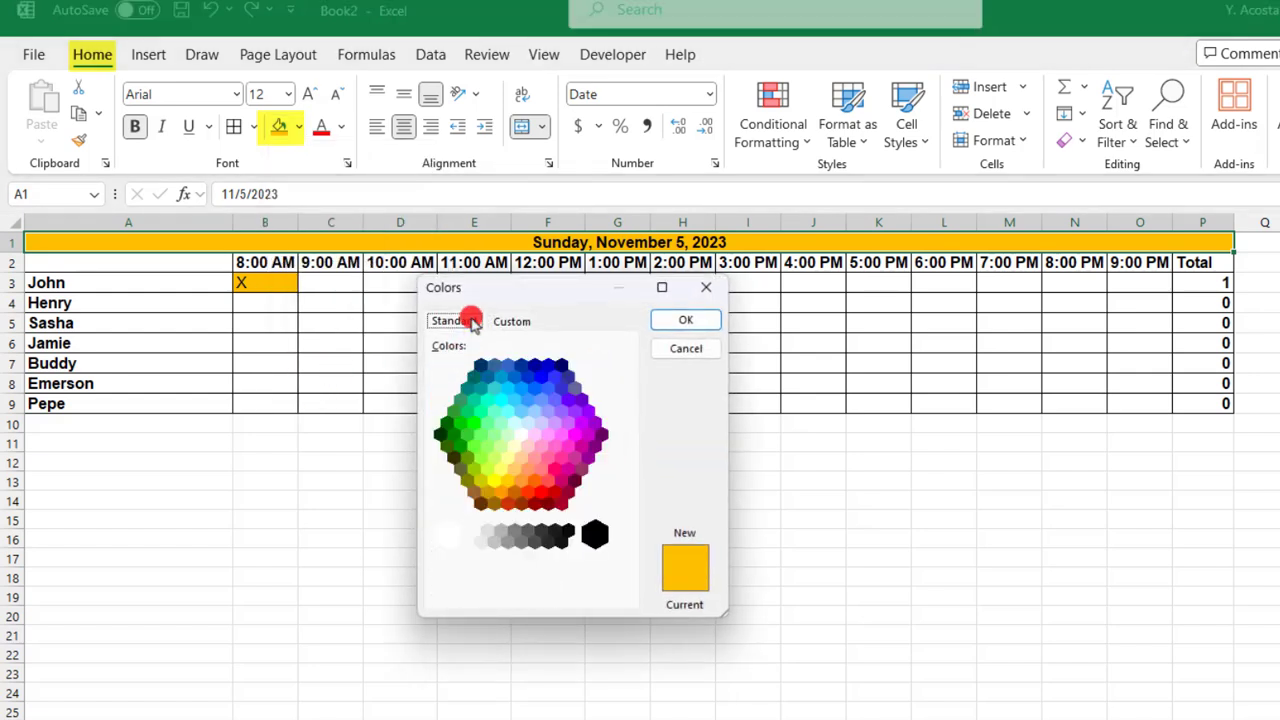
click(505, 321)
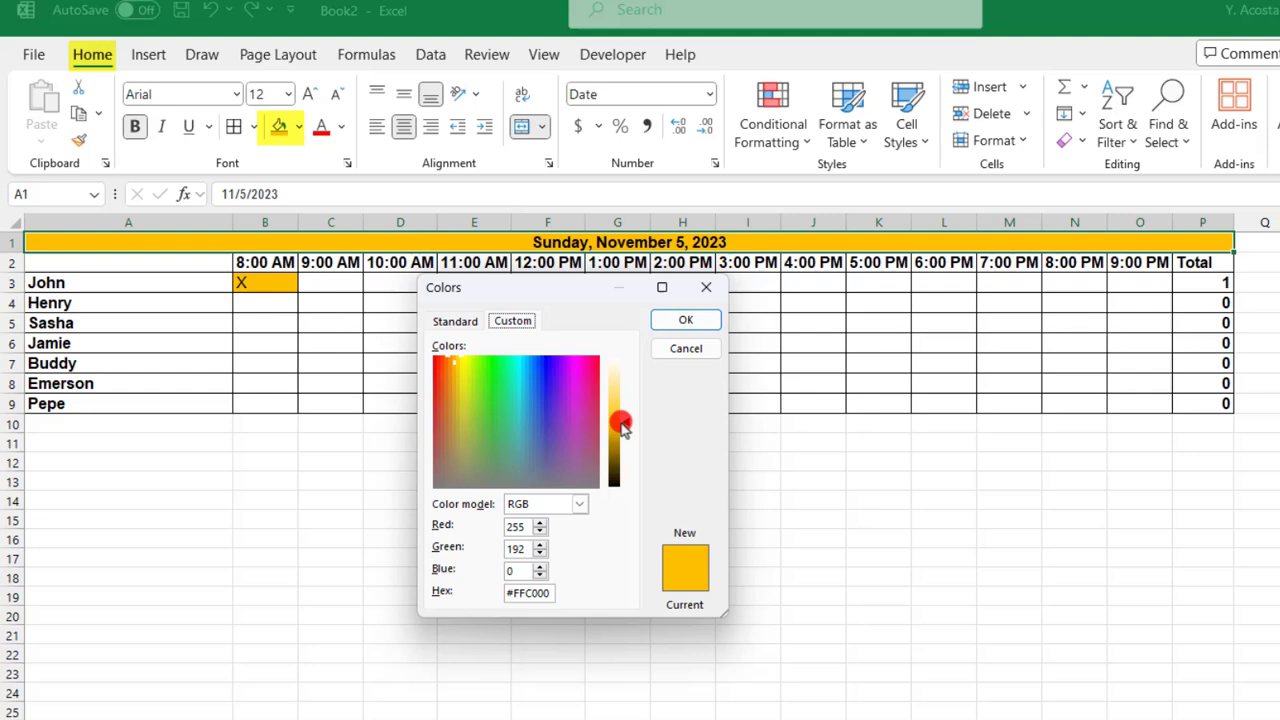
drag(628, 430, 631, 407)
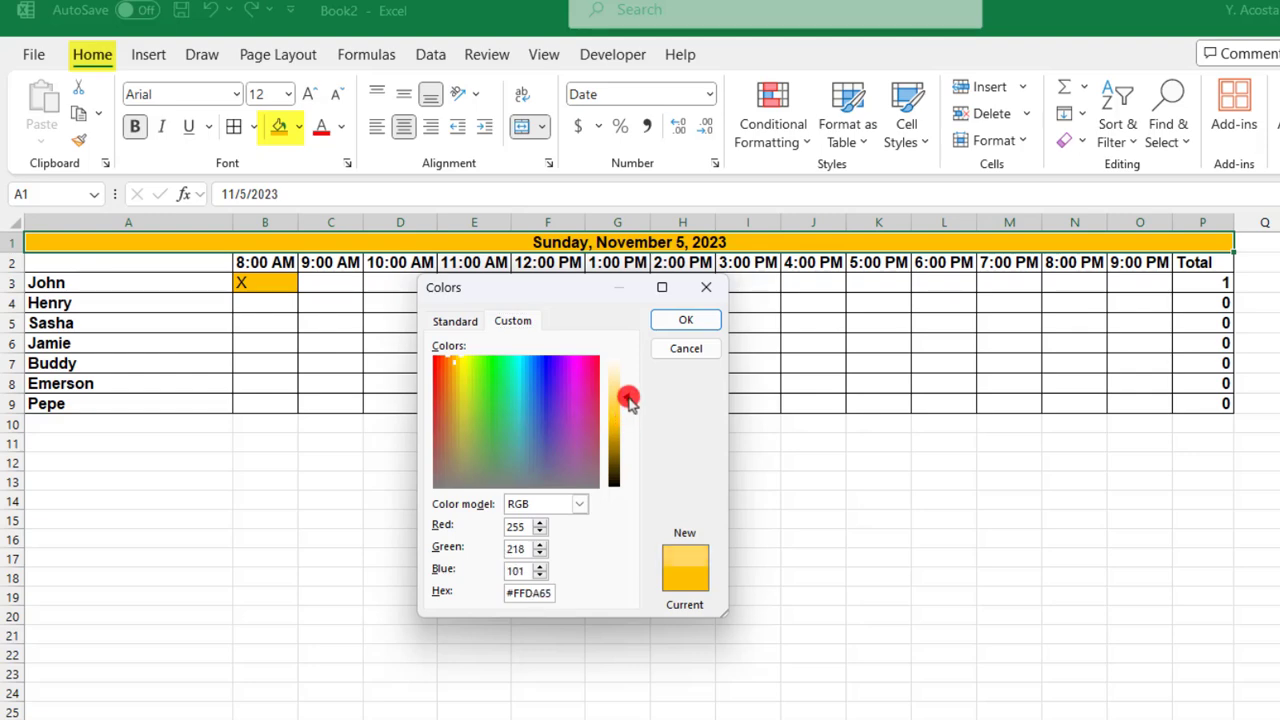
click(697, 321)
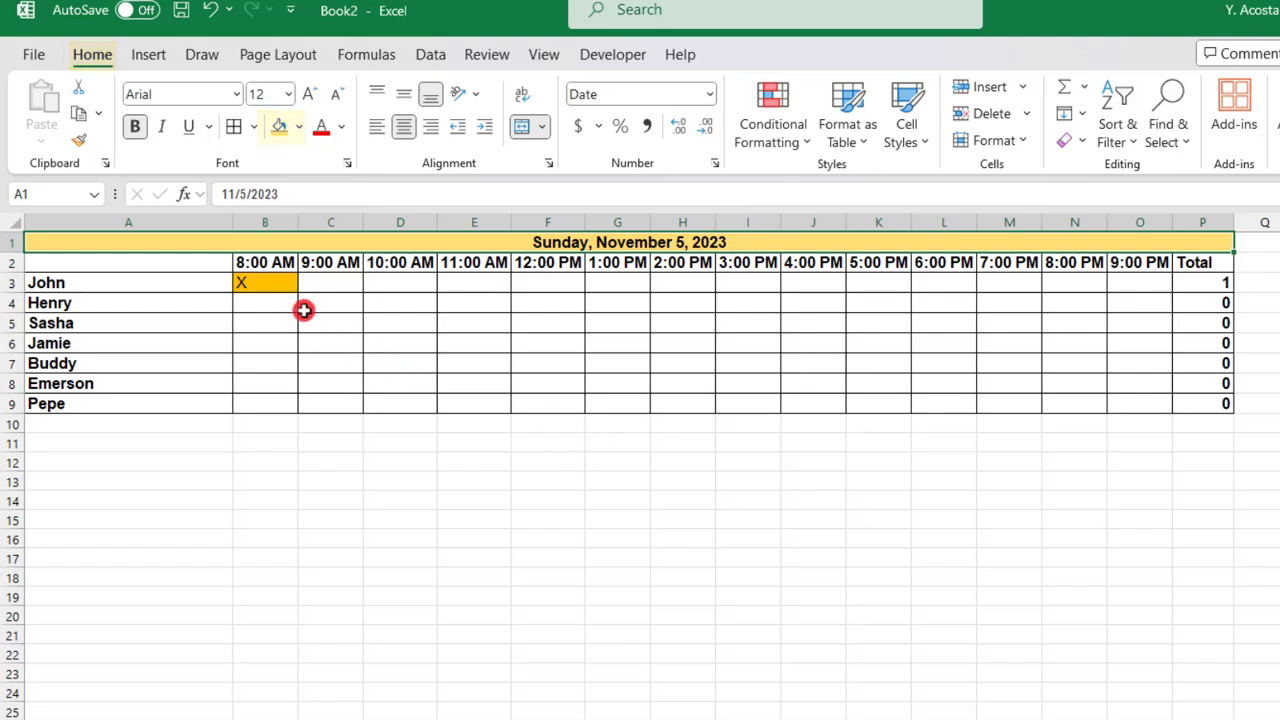
click(266, 283)
Delete the test X from B3 and vertically centre the shift grid B3:O9.
key(Delete)
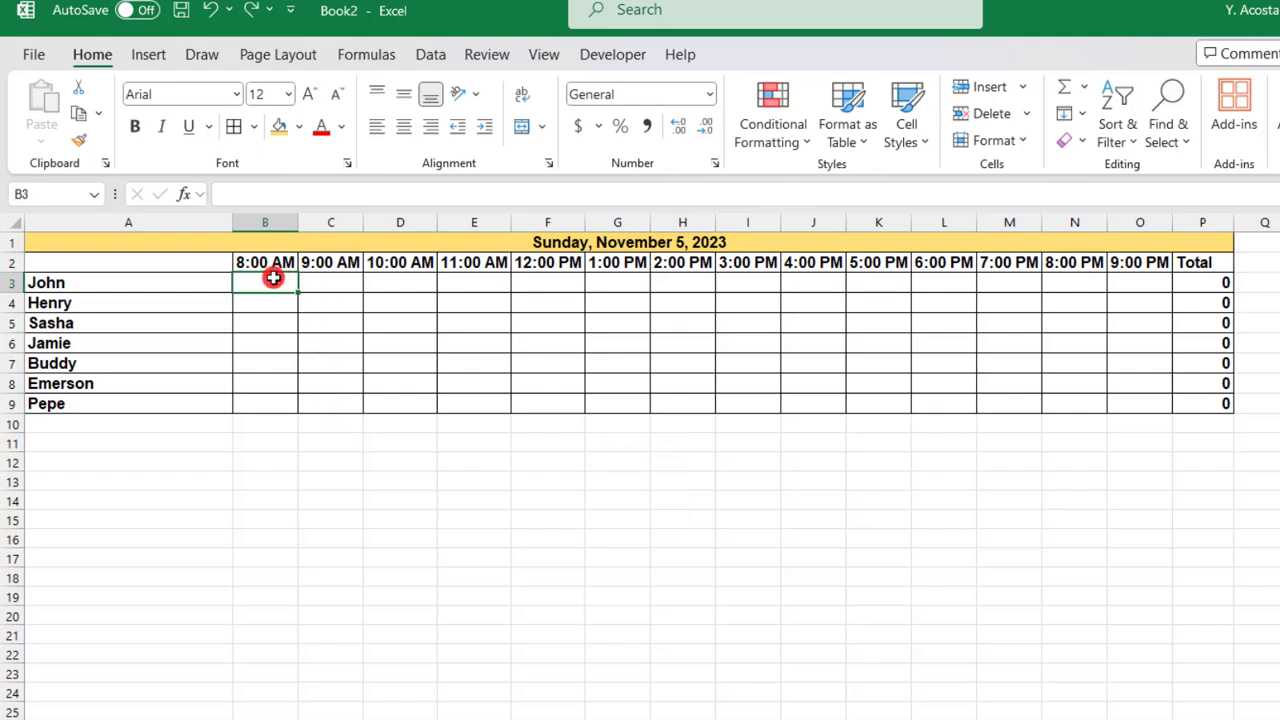
mouse_move(273, 278)
mouse_down()
mouse_move(715, 387)
mouse_move(863, 397)
mouse_move(1077, 386)
mouse_move(1117, 398)
mouse_up()
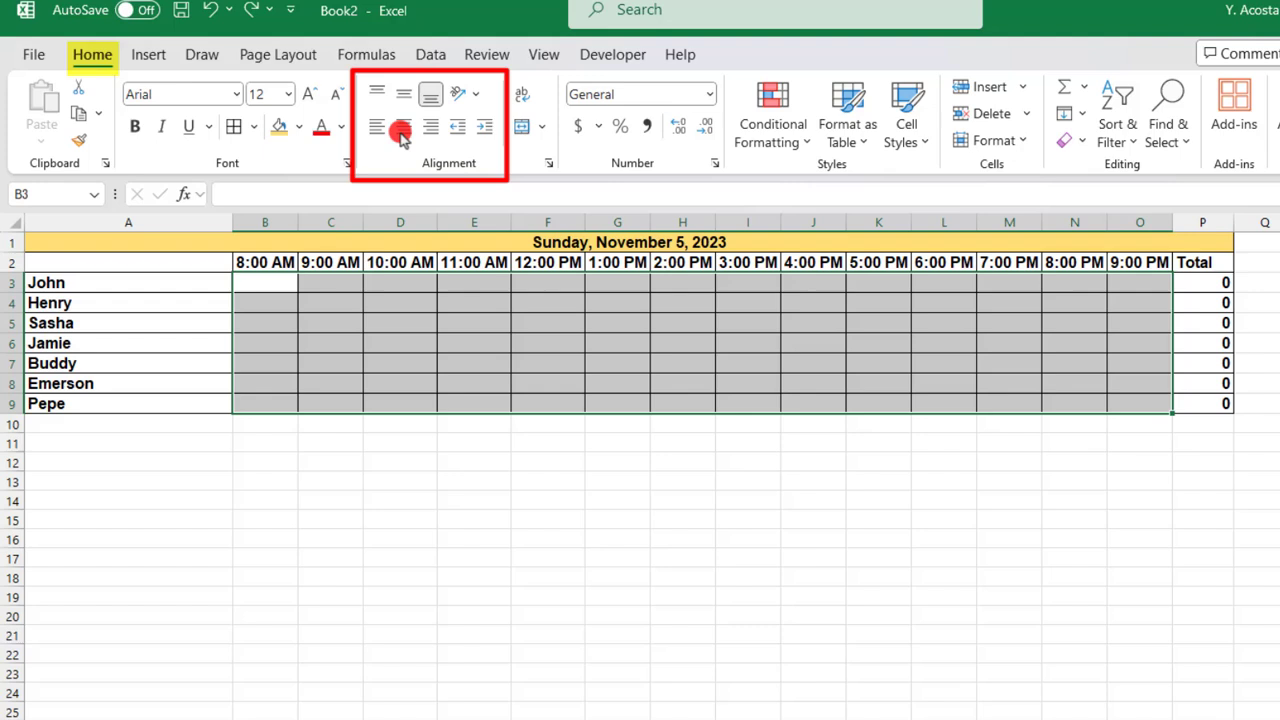
click(403, 95)
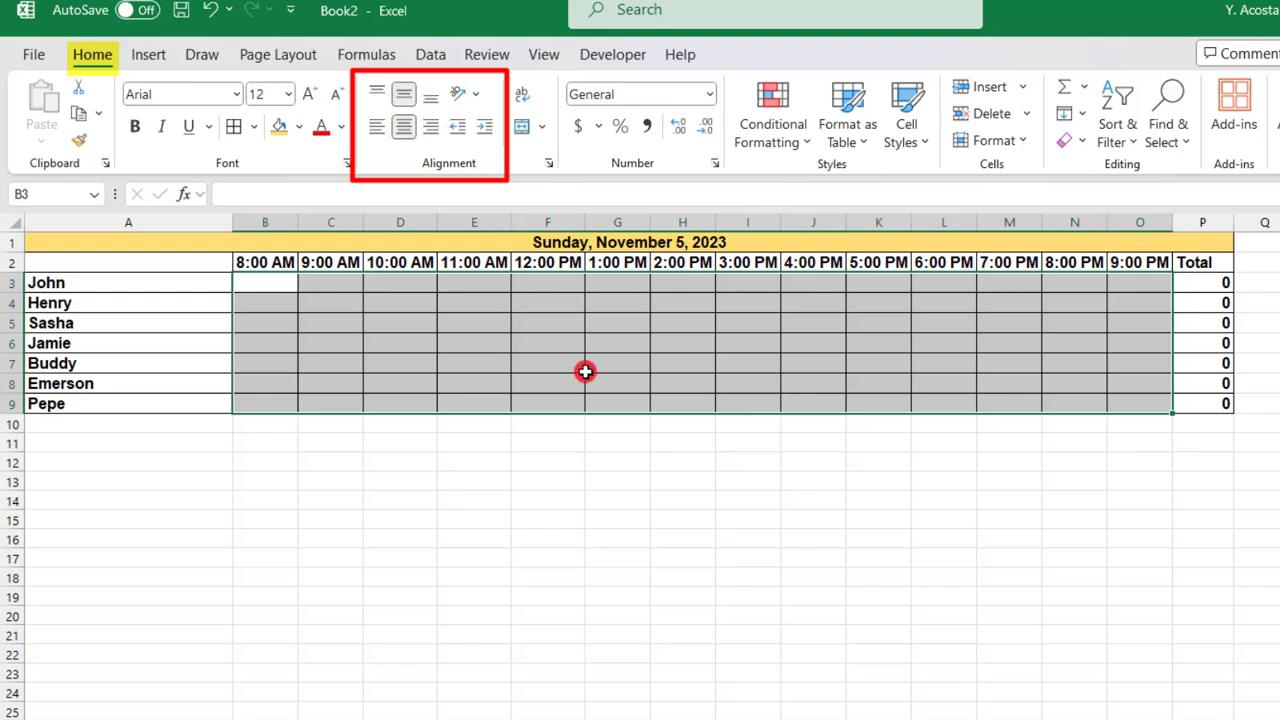
click(207, 448)
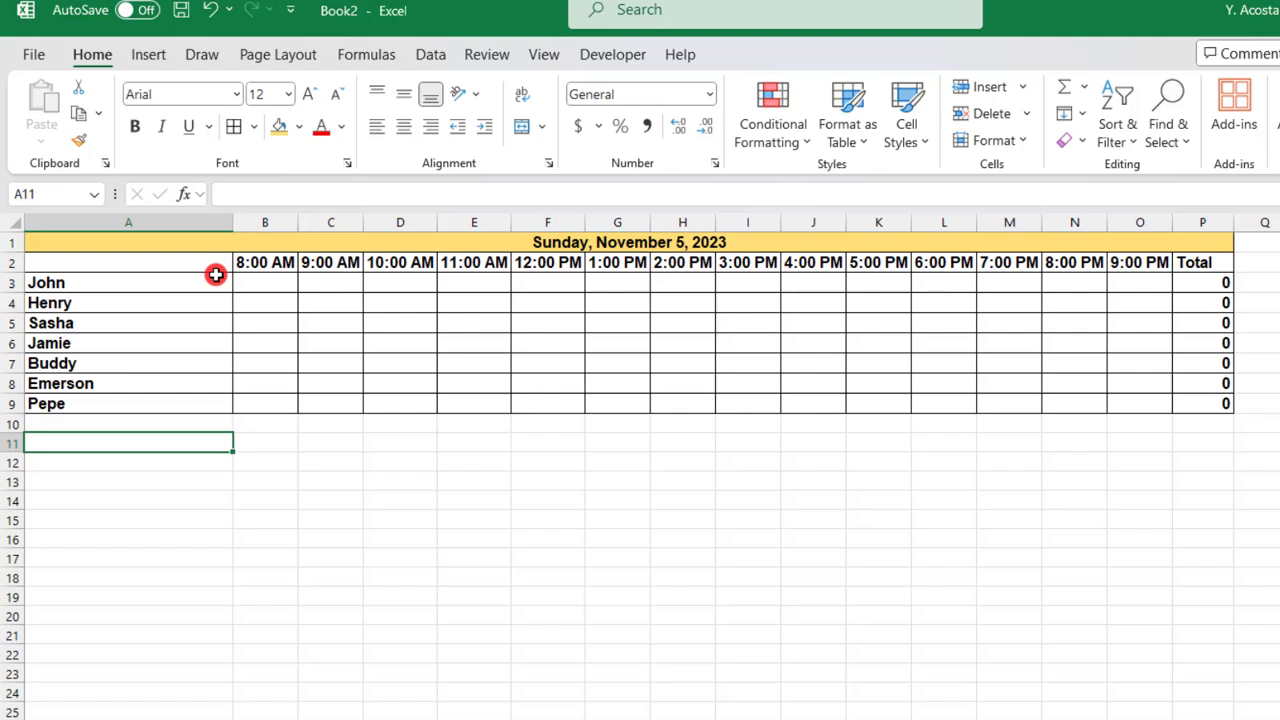
Copy the schedule in rows 1–9 and paste it starting at A11.
drag(184, 245, 189, 405)
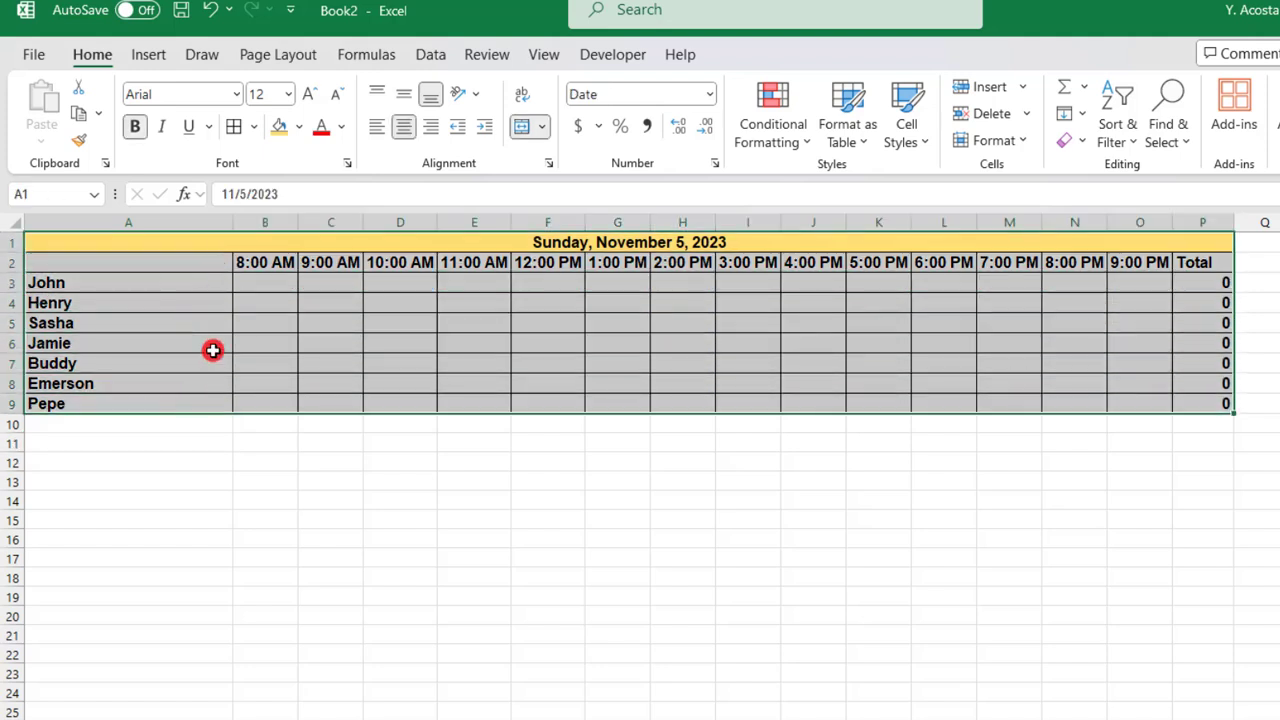
key(ctrl+c)
click(109, 448)
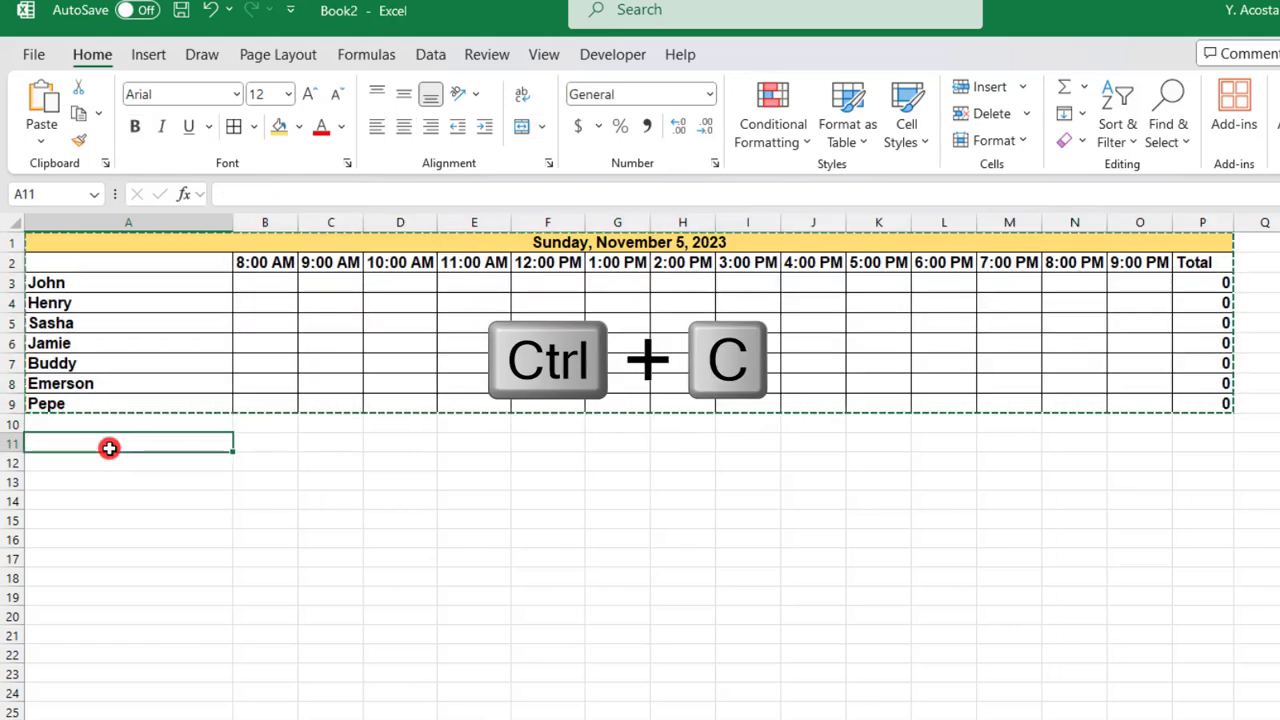
key(ctrl+v)
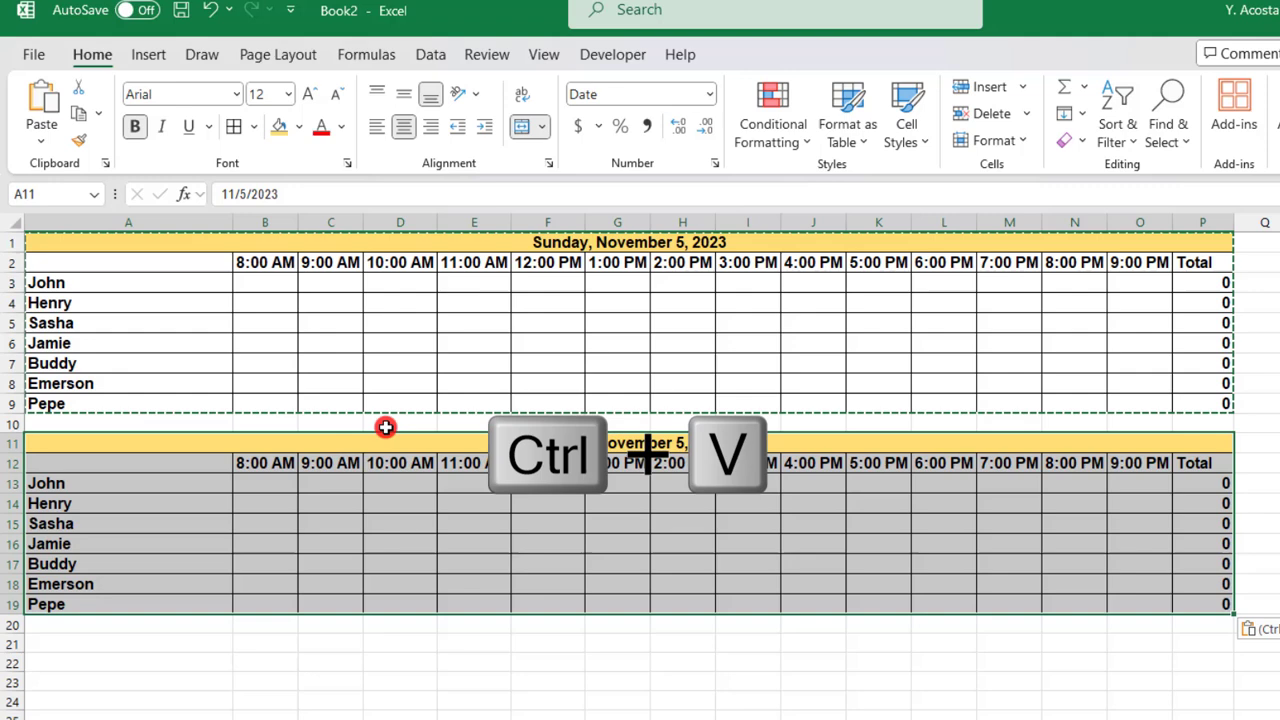
Make A11's title =A1+1 so it reads Monday, November 6, 2023.
click(528, 440)
text(=)
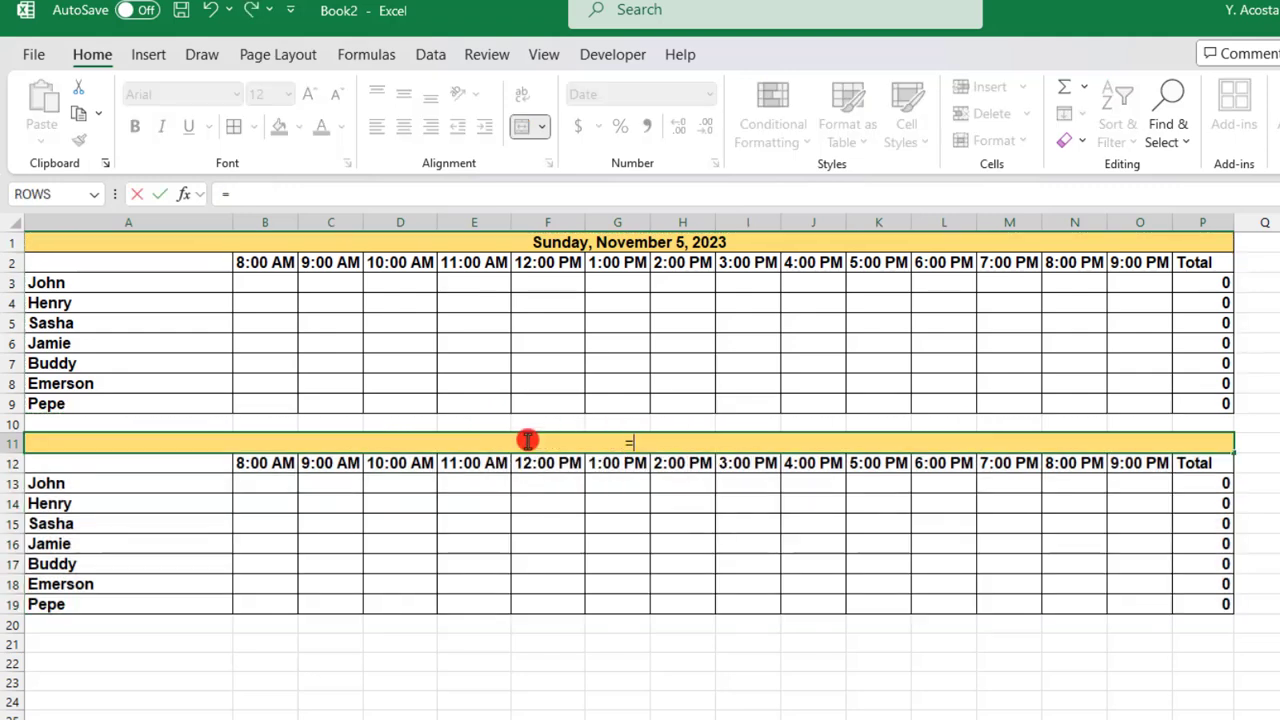
click(626, 242)
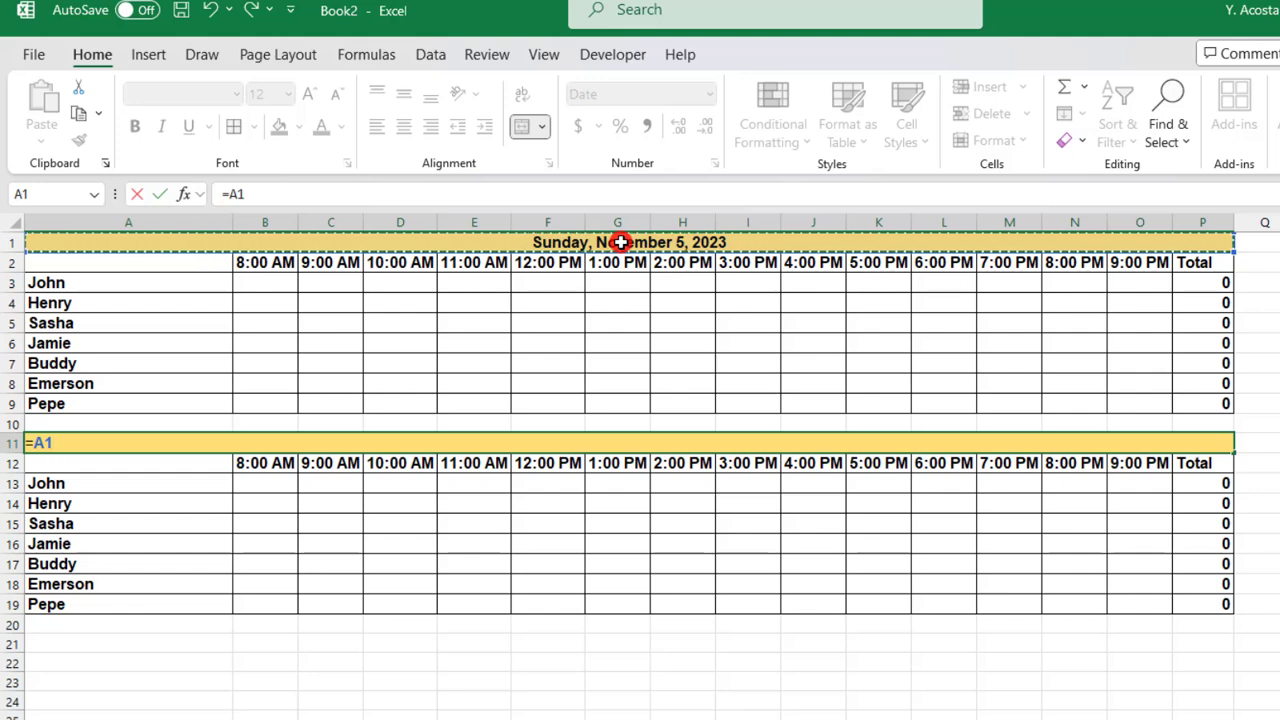
text(+1)
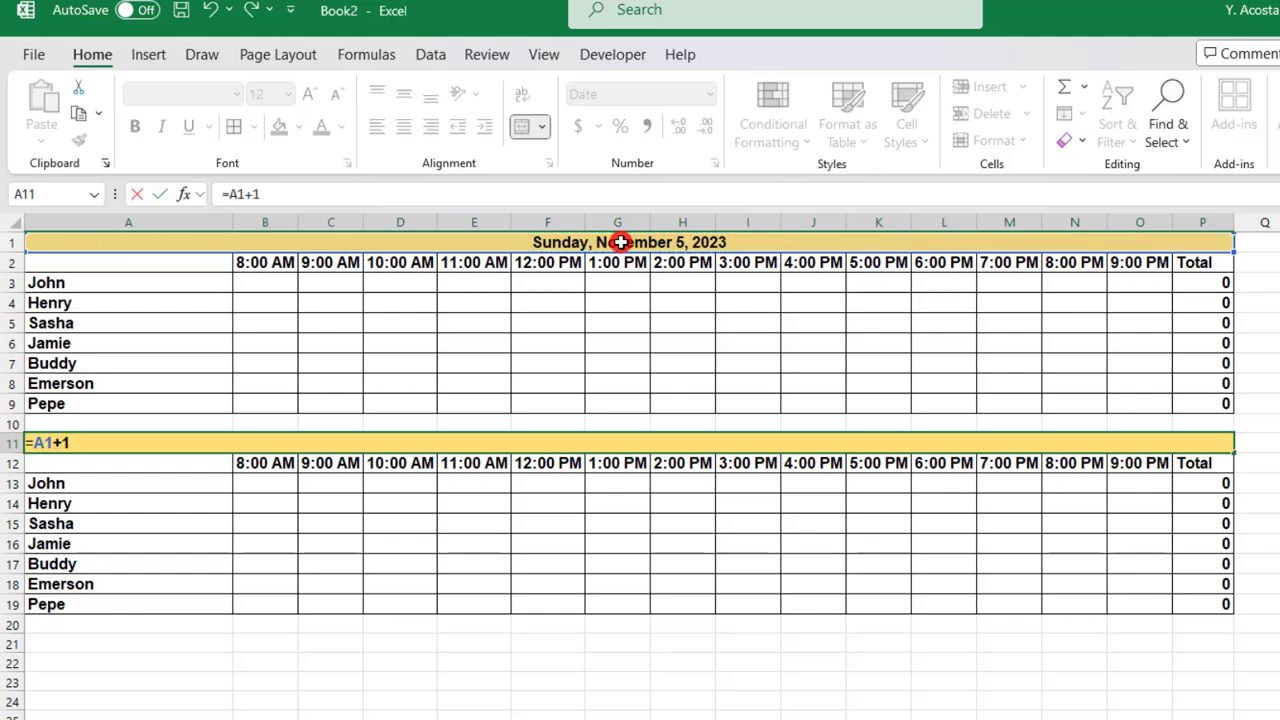
key(Return)
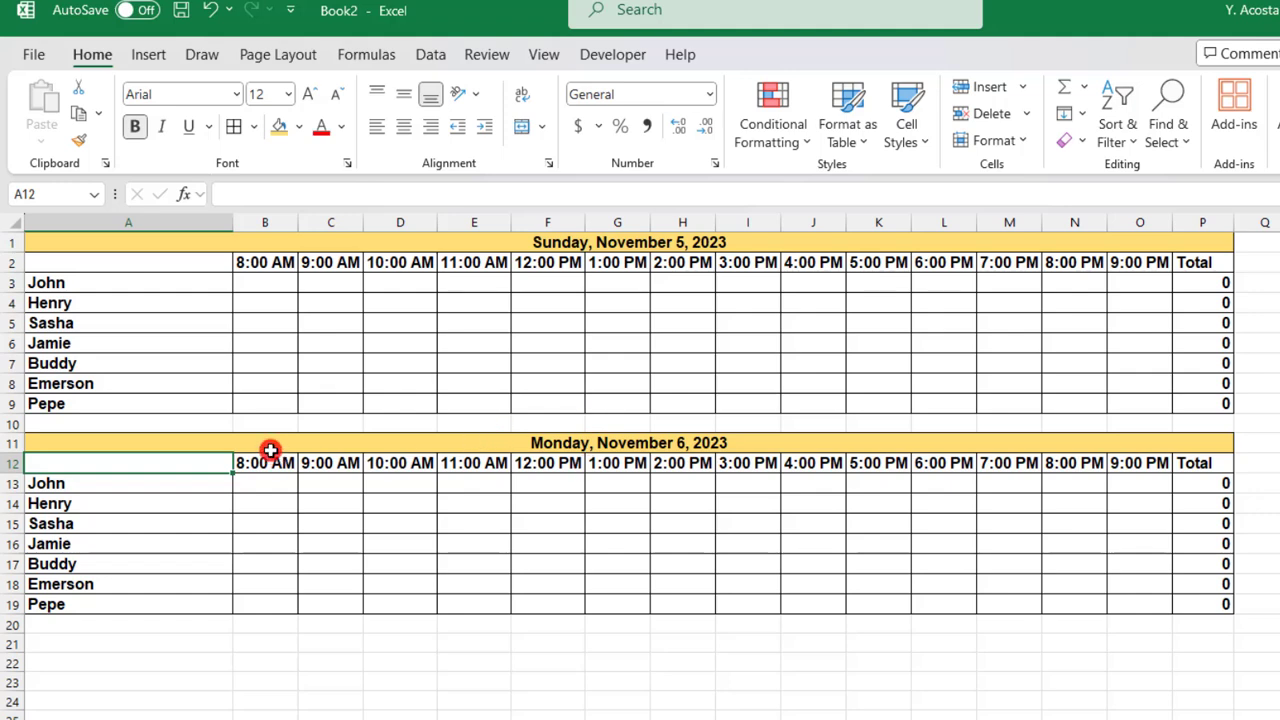
mouse_move(270, 450)
mouse_down()
mouse_move(274, 610)
mouse_move(282, 601)
mouse_up()
scroll(397, 574, down, 3)
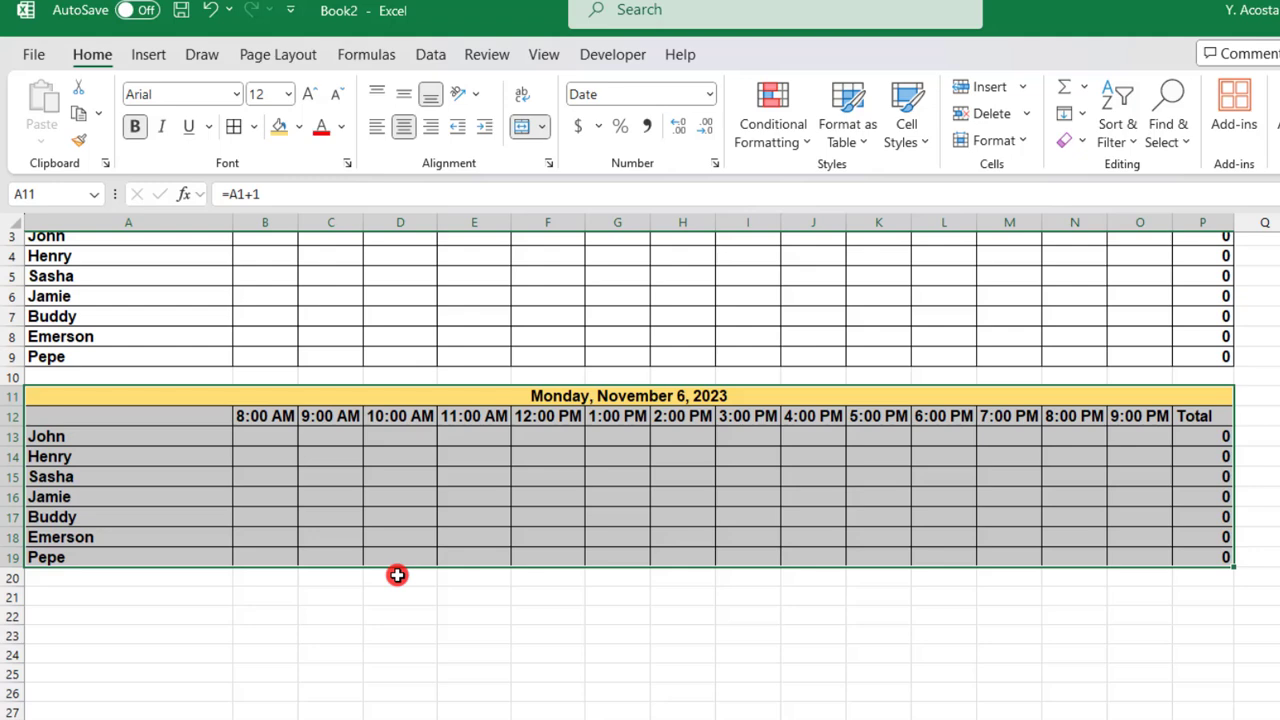
Paste the Monday block at A21, A31 and A41 for Tuesday through Thursday.
key(ctrl+c)
click(108, 472)
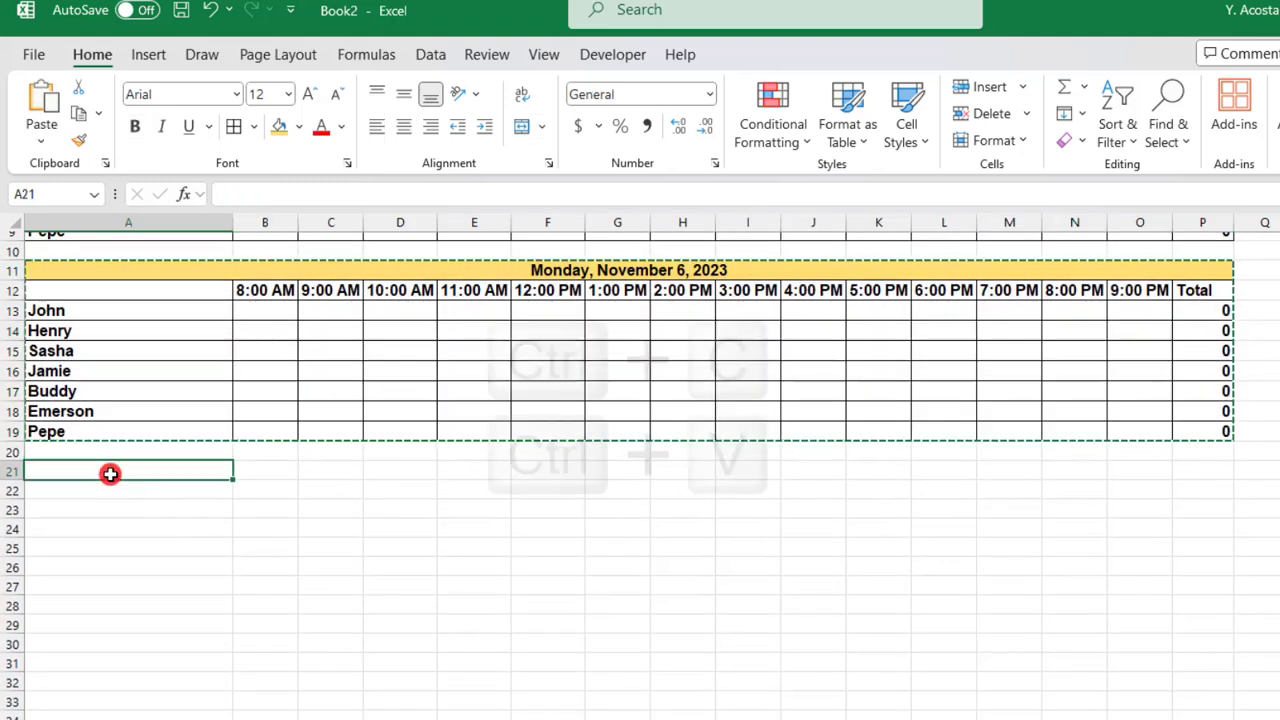
key(ctrl+v)
click(128, 677)
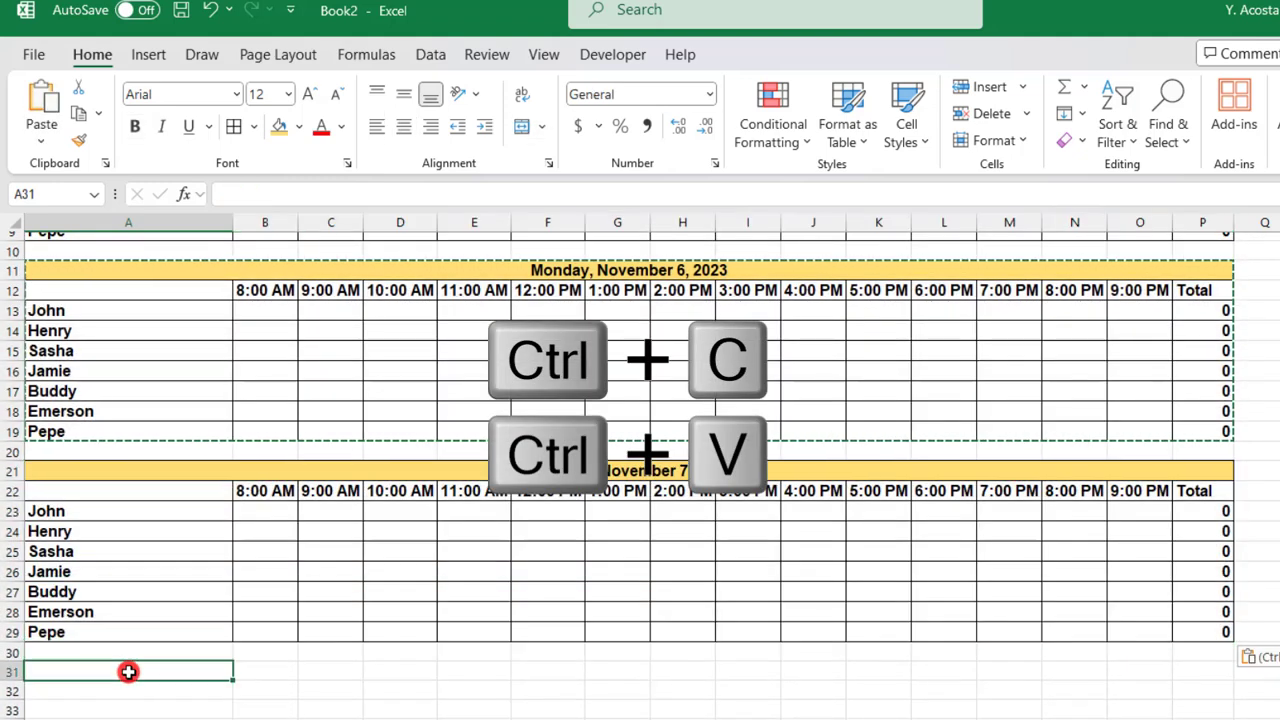
key(ctrl+v)
scroll(151, 650, down, 2)
scroll(151, 646, down, 3)
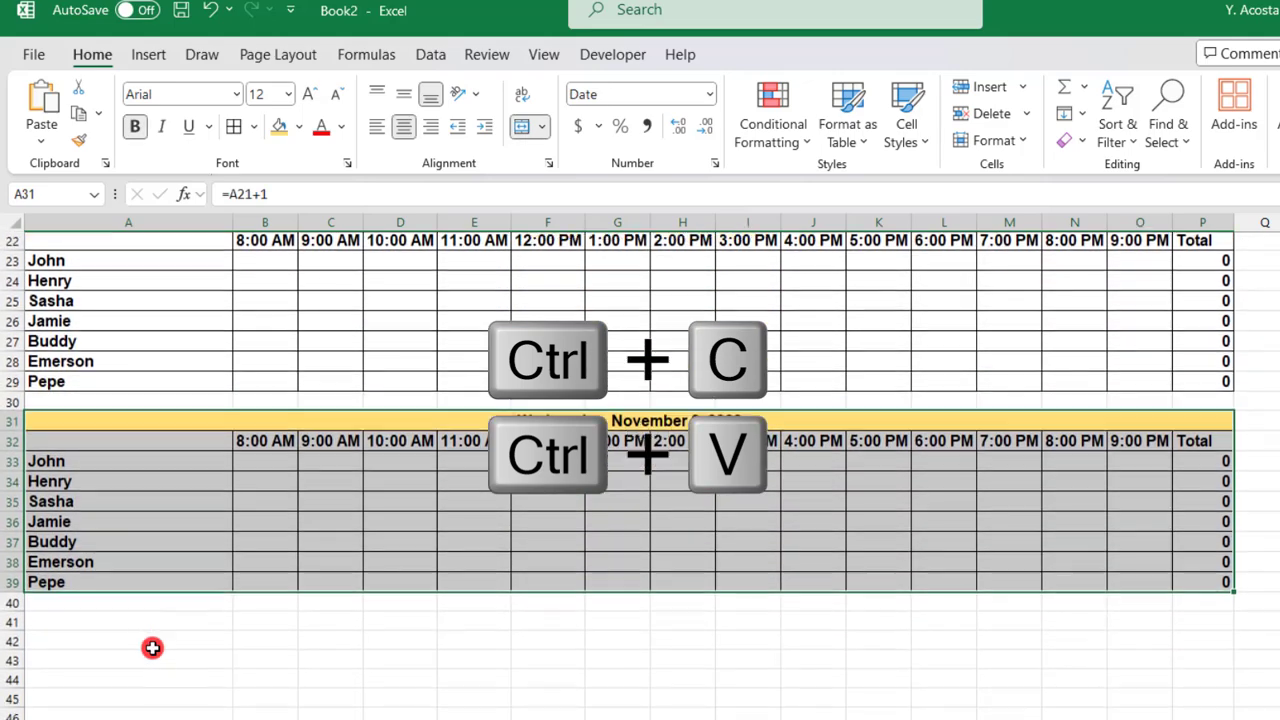
scroll(151, 645, down, 1)
click(117, 524)
key(ctrl+v)
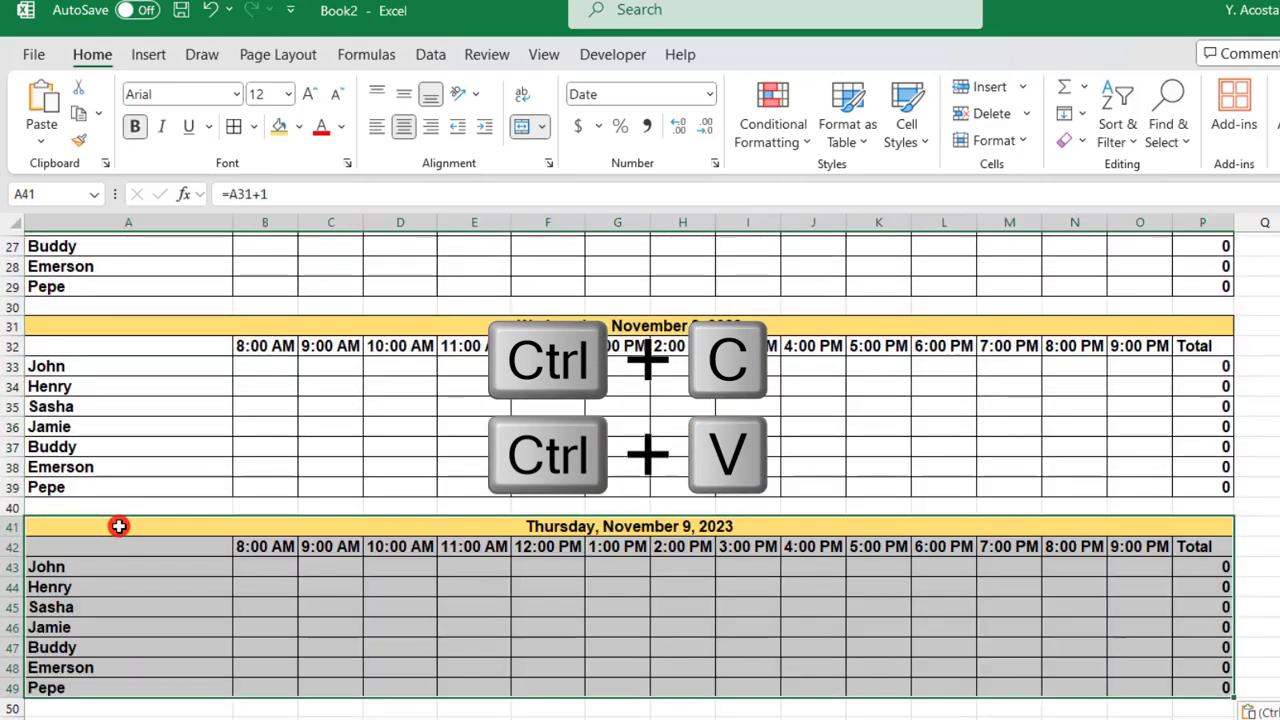
Paste the Friday and Saturday blocks at A51 and A61, then return to the Sunday block.
scroll(117, 524, down, 2)
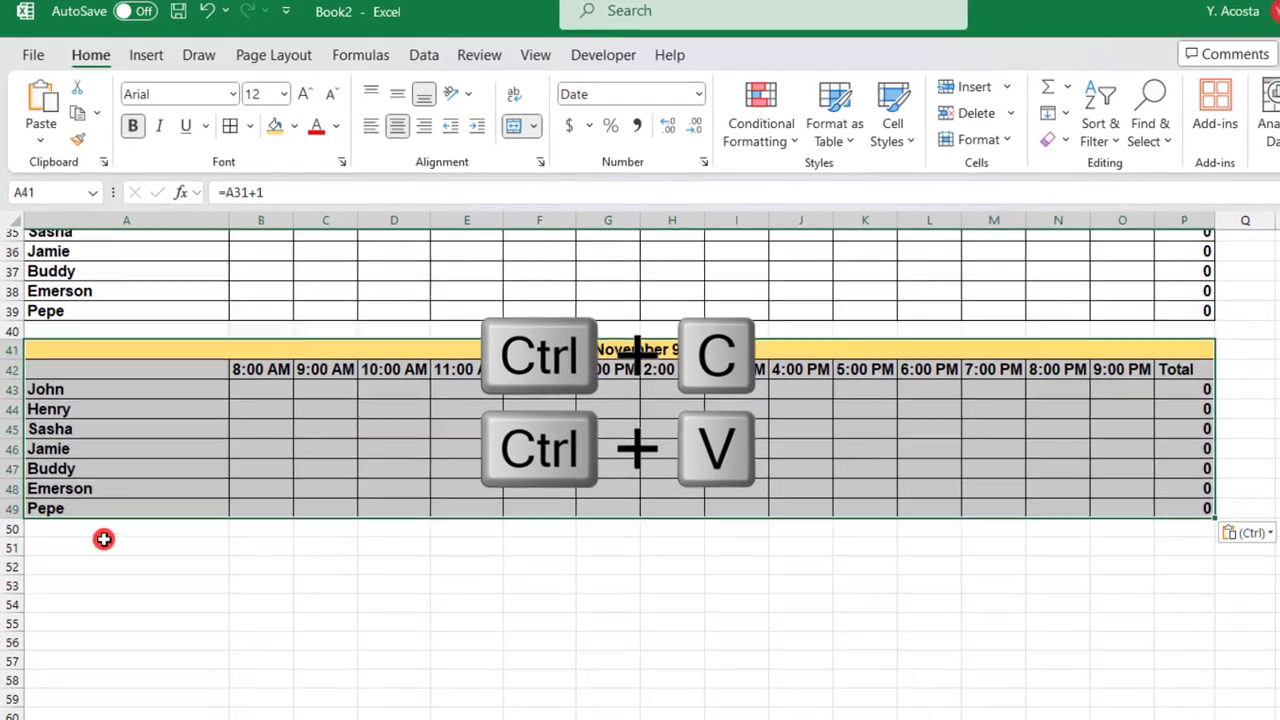
click(103, 527)
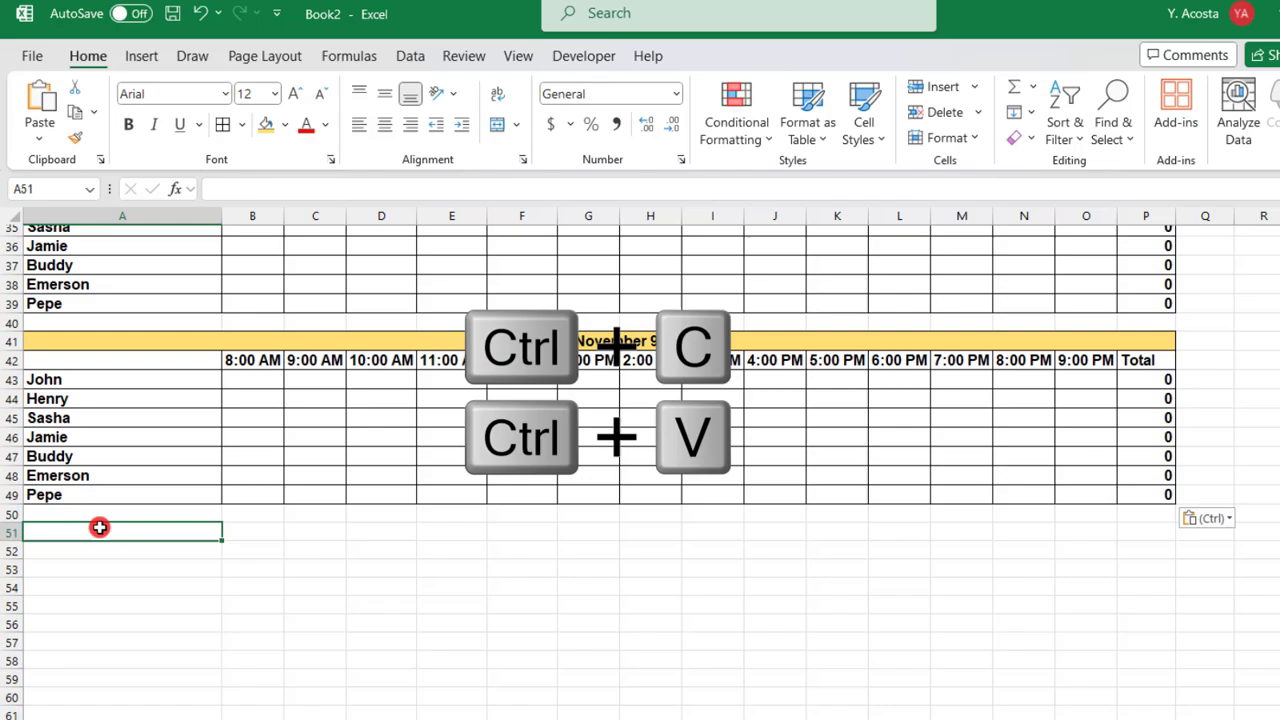
key(ctrl+v)
scroll(90, 485, down, 3)
click(82, 516)
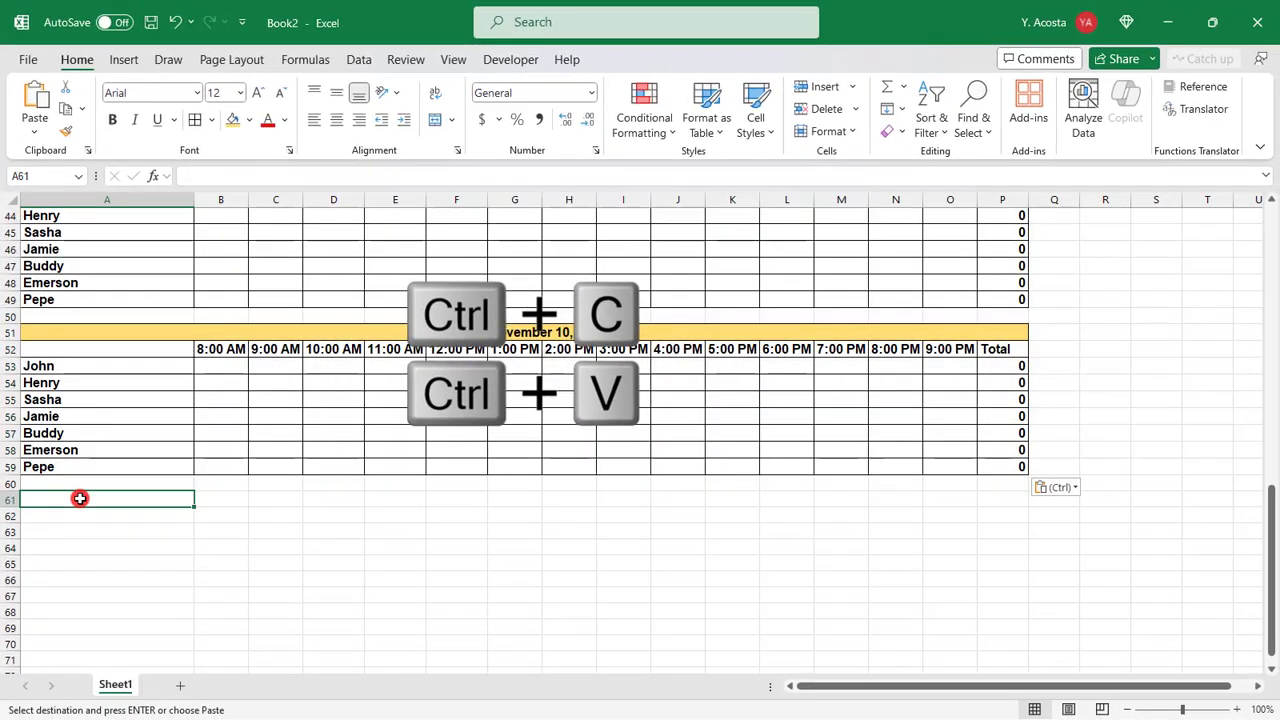
key(ctrl+v)
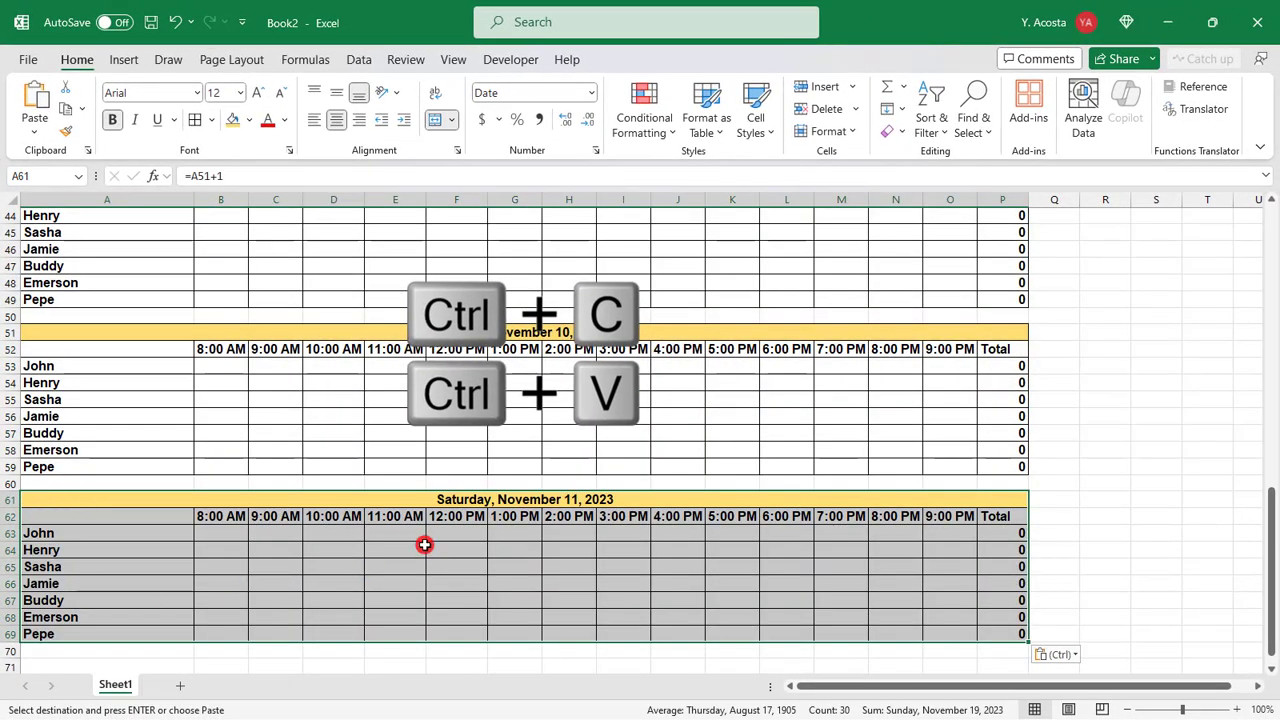
click(436, 504)
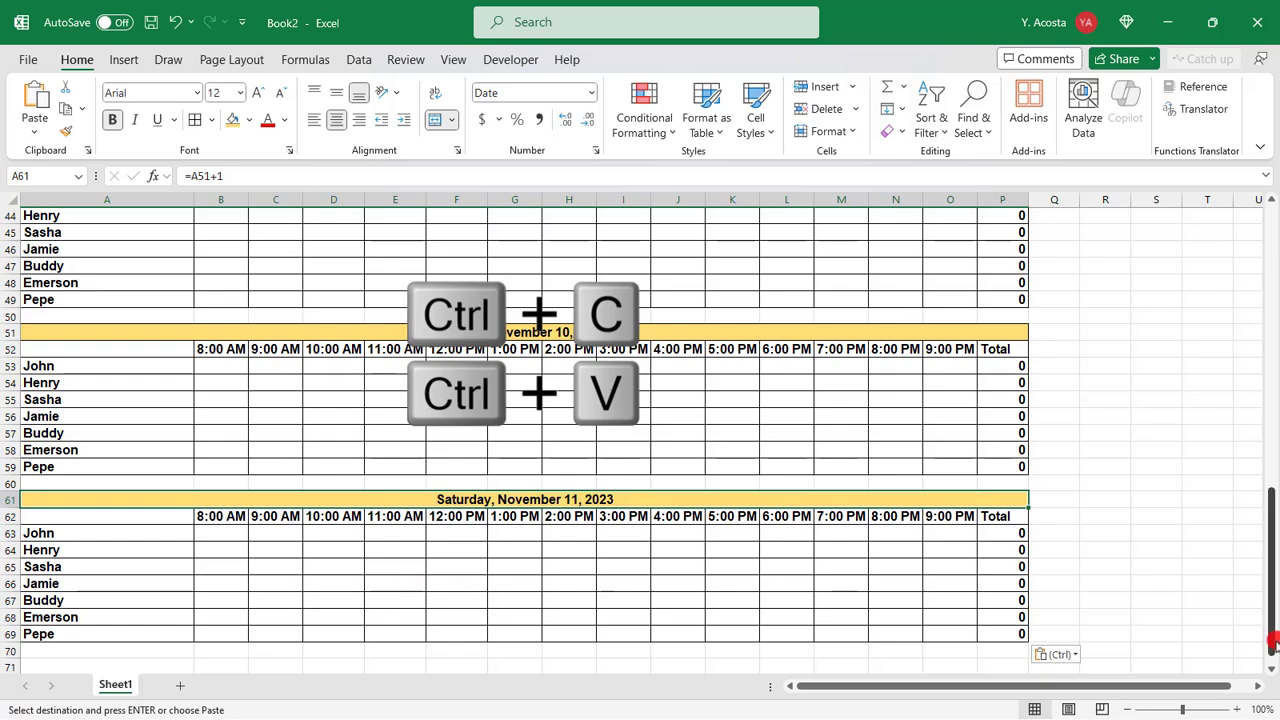
drag(1272, 640, 1272, 276)
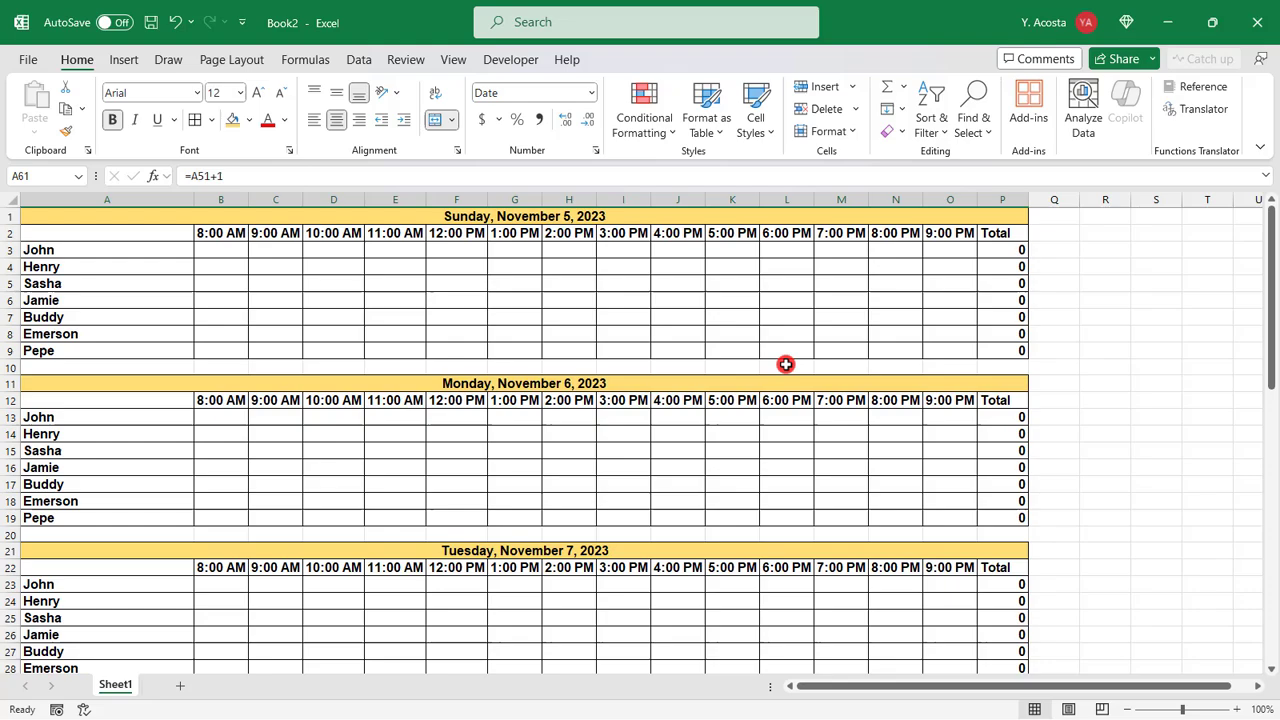
mouse_move(1272, 362)
mouse_down()
mouse_move(1274, 662)
mouse_move(1196, 330)
mouse_up()
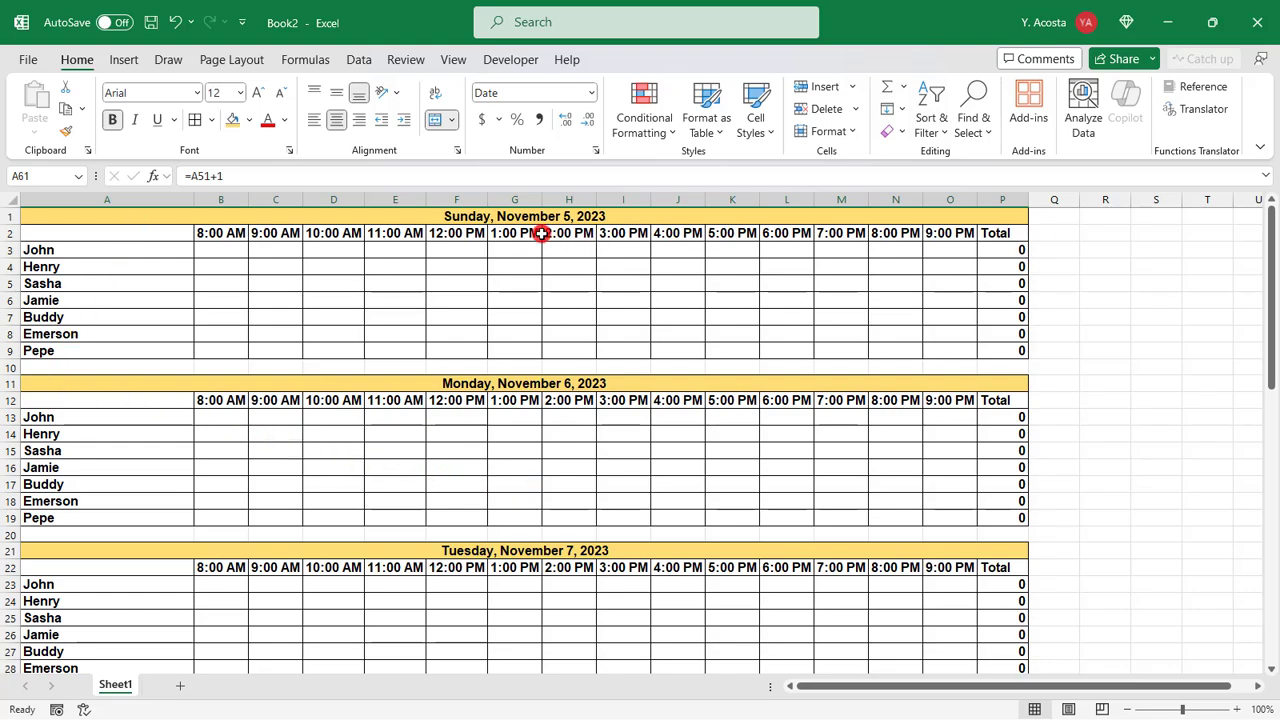
drag(111, 218, 117, 350)
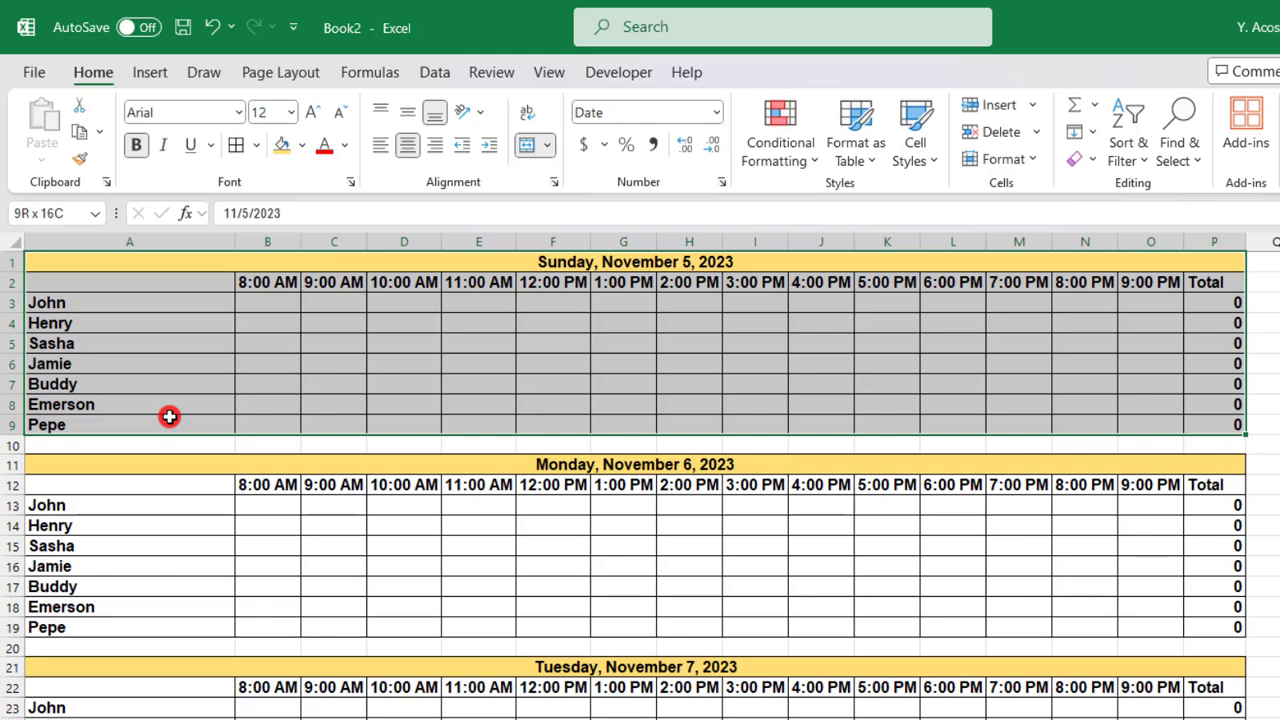
Name the Sunday and Monday blocks SUNDAY and MONDAY via the Name Box.
click(60, 214)
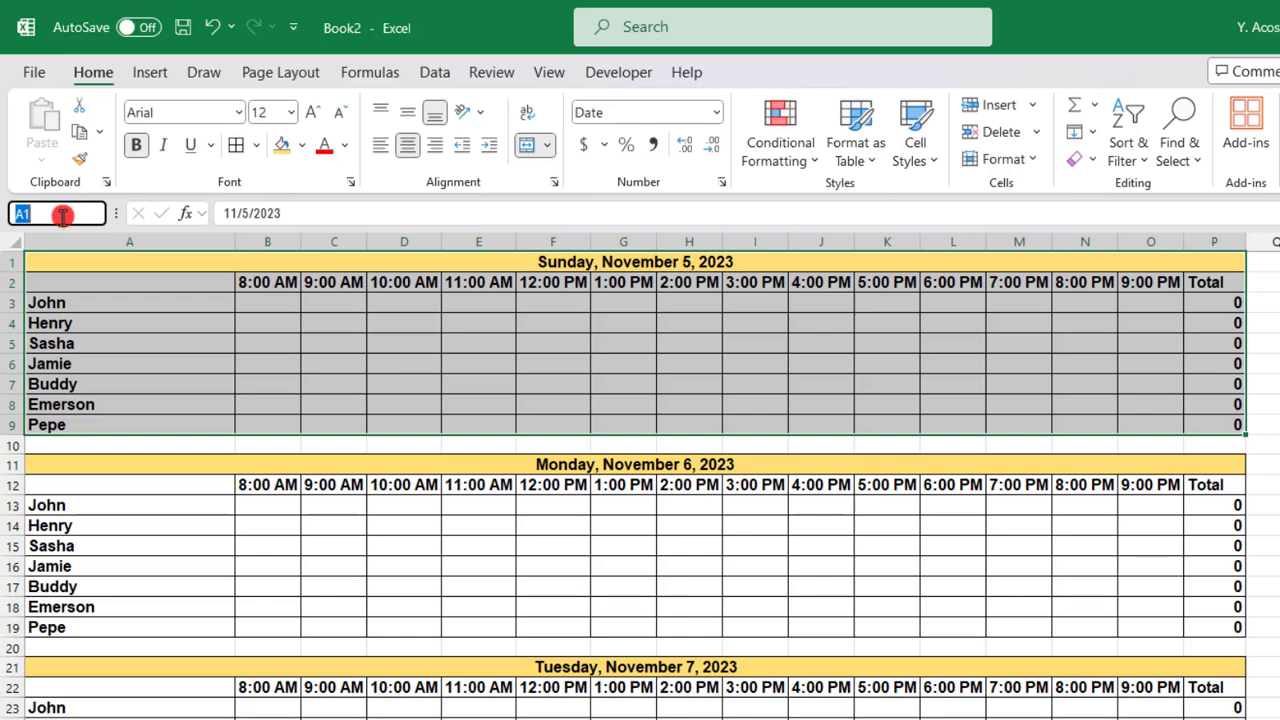
text(AY)
key(Return)
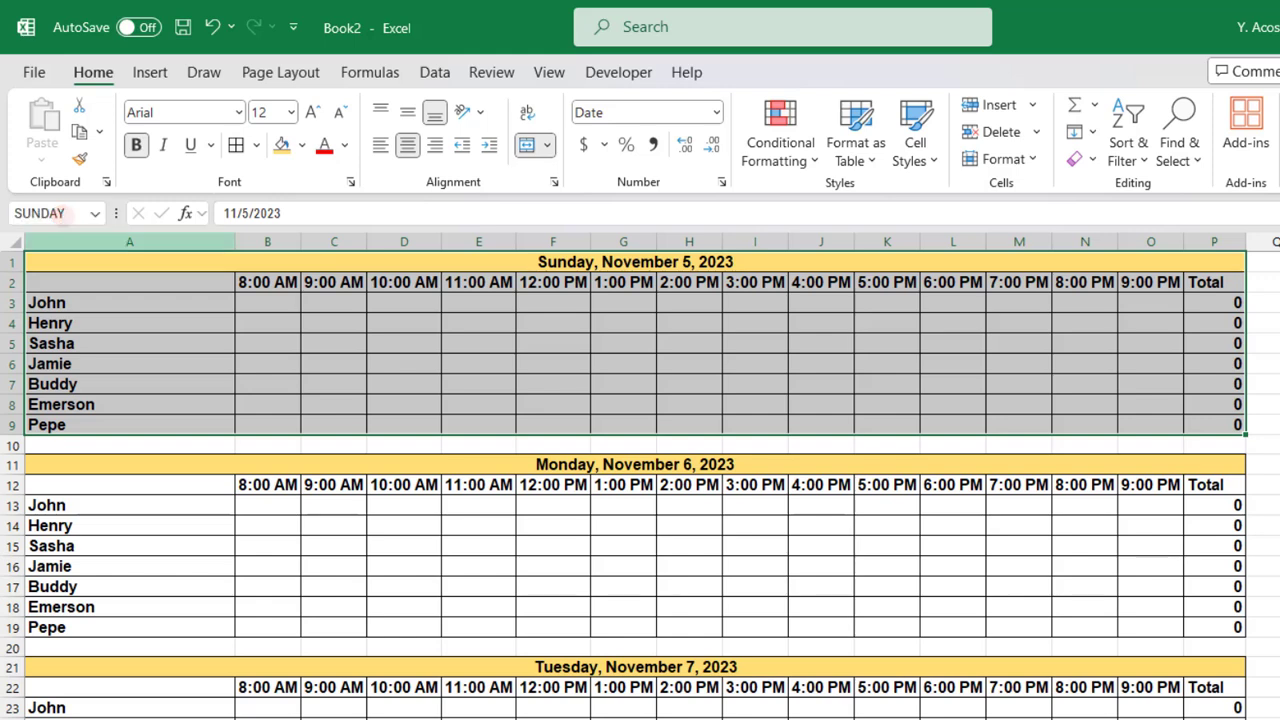
click(283, 462)
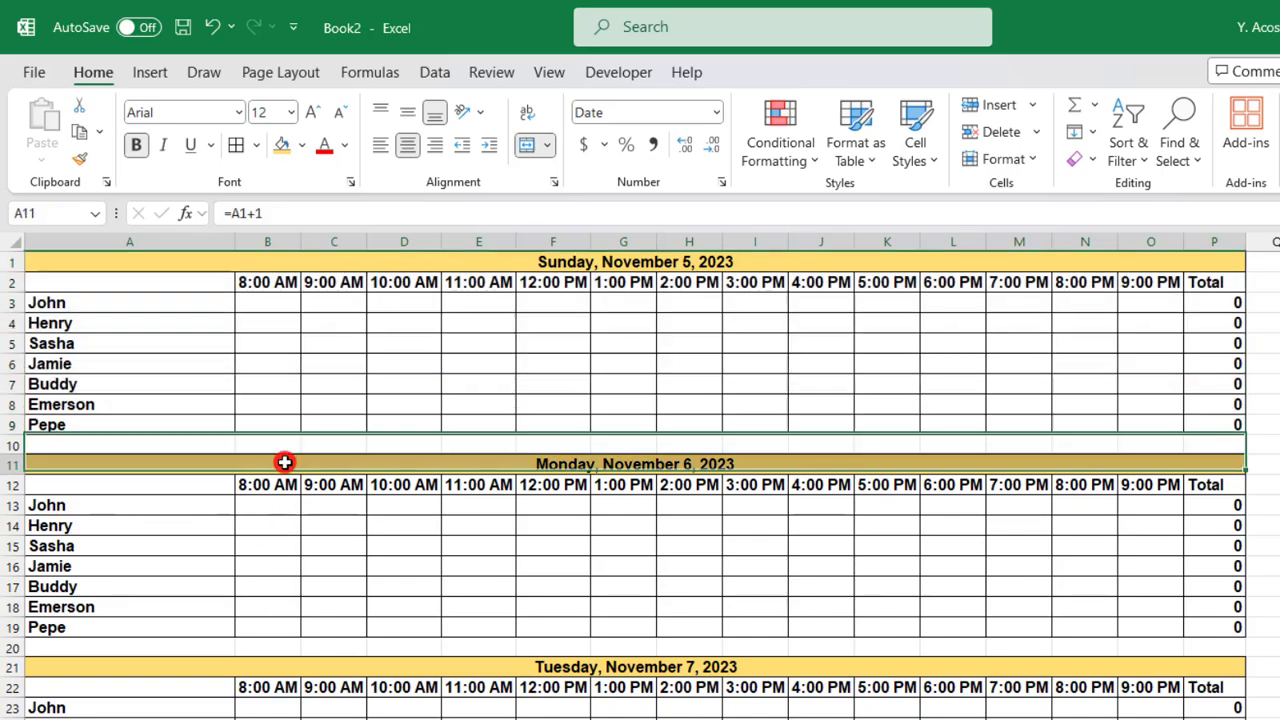
key(shift+Down)
key(shift+Down)
key(shift+Down)
key(shift+Down)
key(shift+Down)
click(72, 212)
text(AY)
key(Return)
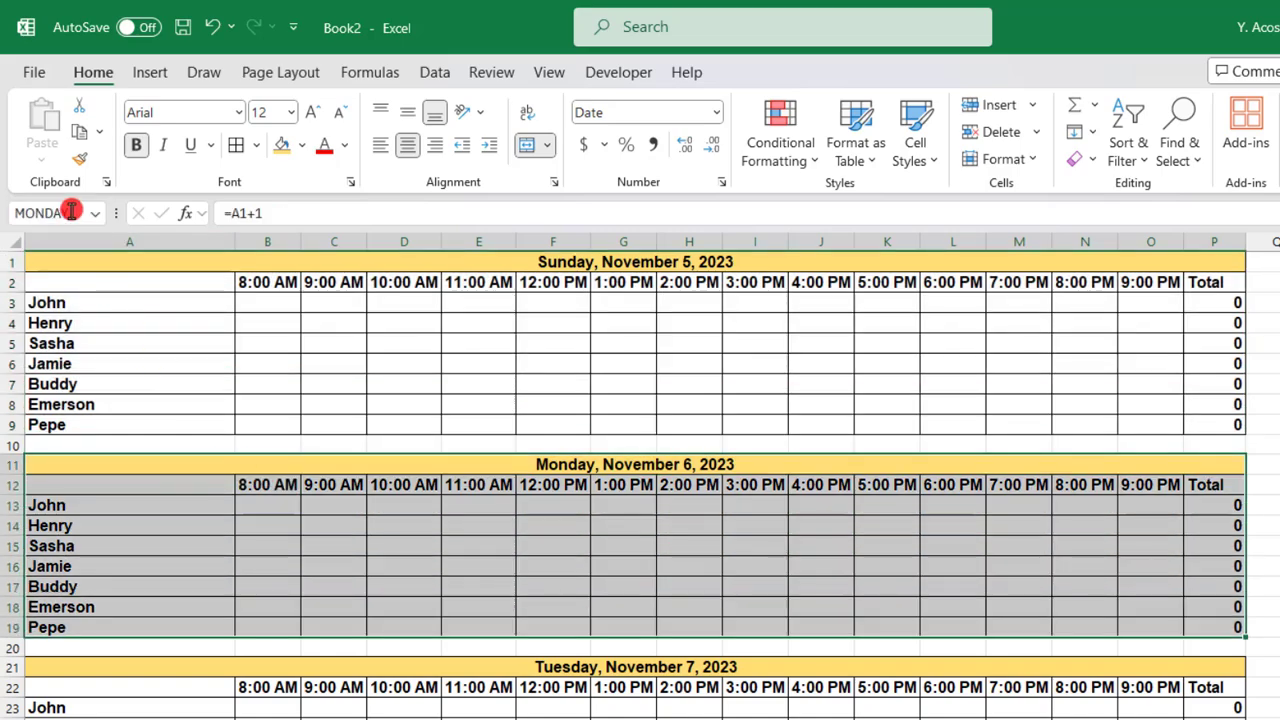
Name the Tuesday and Wednesday blocks TUESDAY and WEDNESDAY.
scroll(274, 643, down, 2)
drag(169, 523, 154, 649)
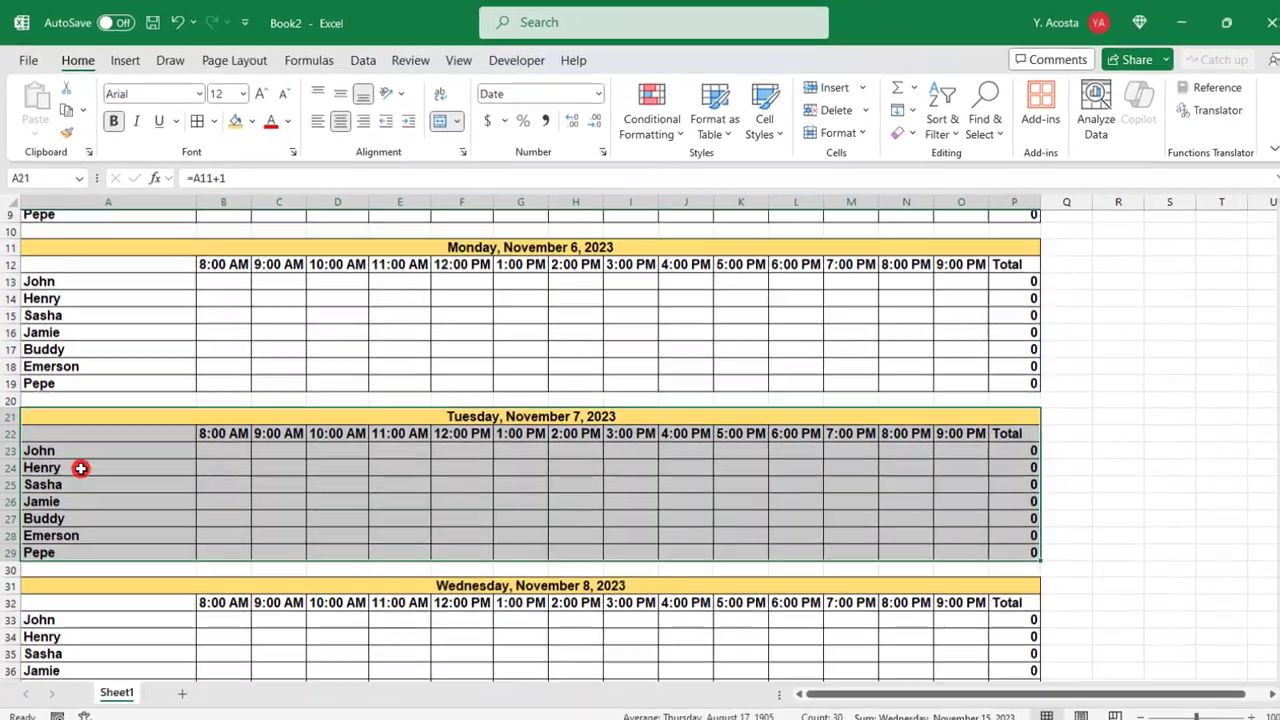
scroll(75, 465, down, 2)
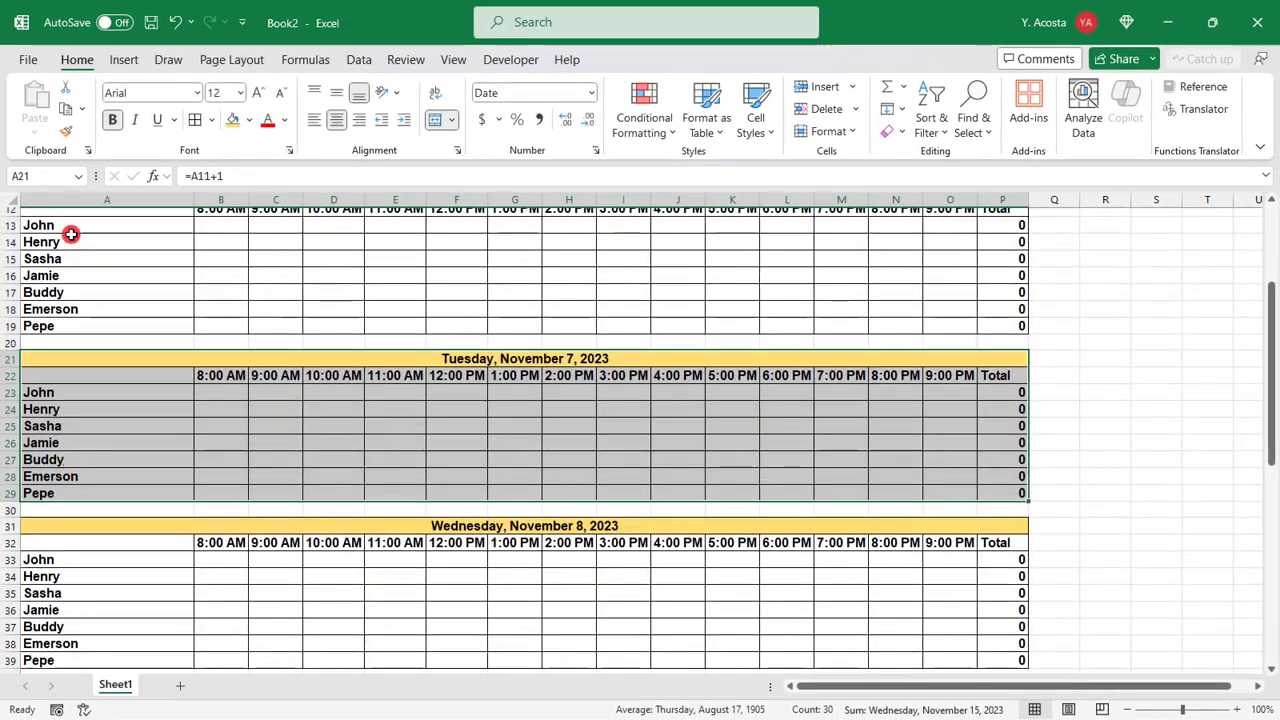
click(55, 172)
text(AY)
key(Return)
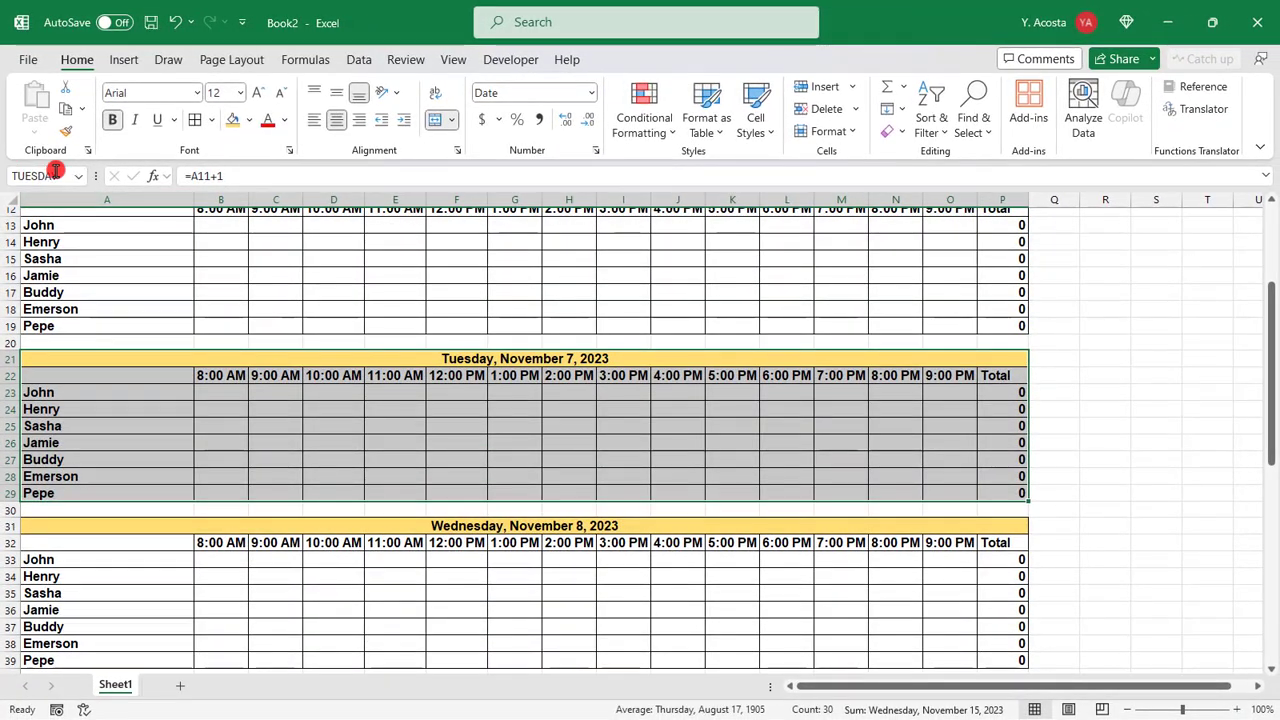
scroll(125, 289, down, 3)
drag(114, 378, 114, 516)
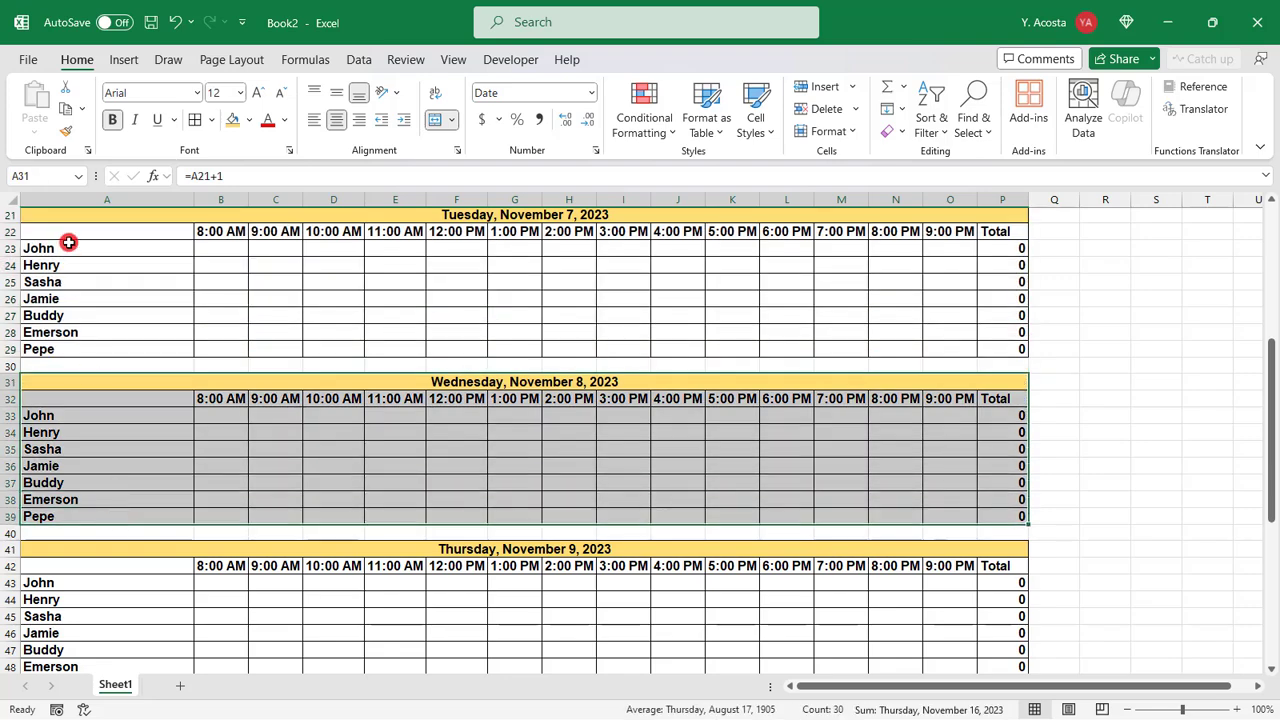
click(52, 172)
text(WEDNES)
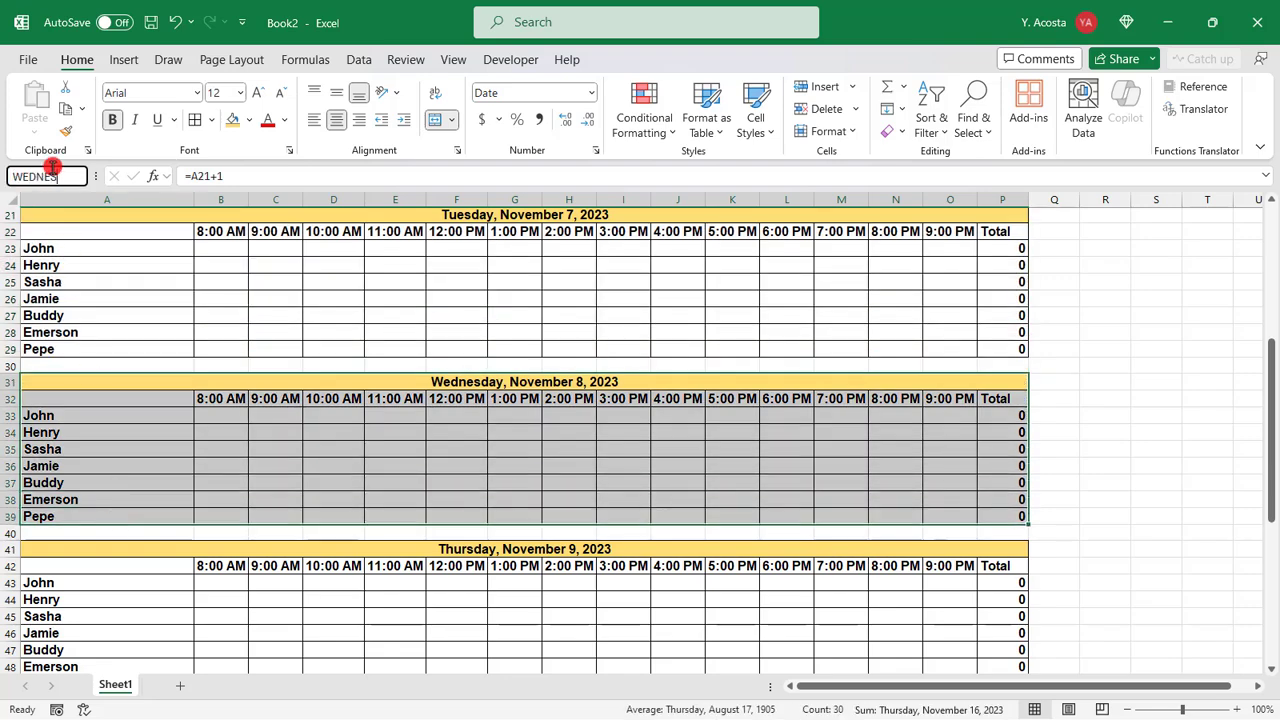
text(DAY)
key(Return)
Name the Thursday, Friday and Saturday blocks THURSDAY, FRIDAY and SATURDAY.
scroll(129, 309, down, 3)
drag(111, 357, 117, 495)
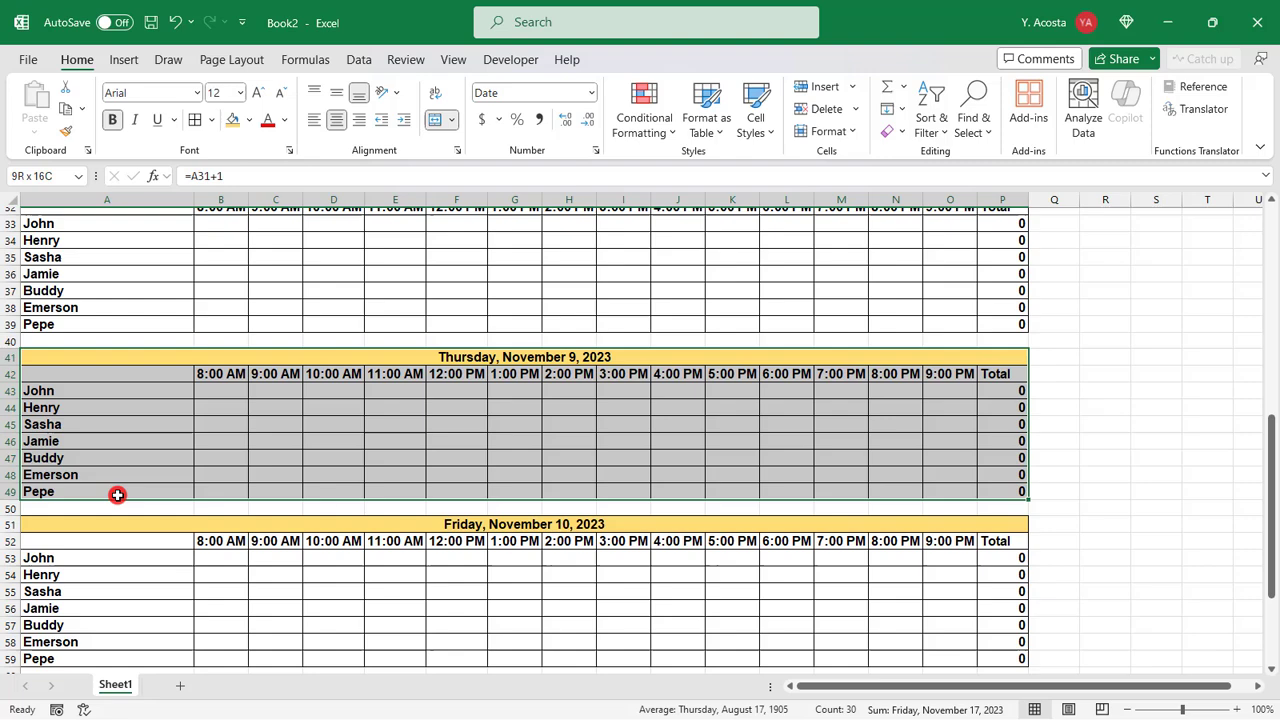
click(50, 177)
text(THURSD)
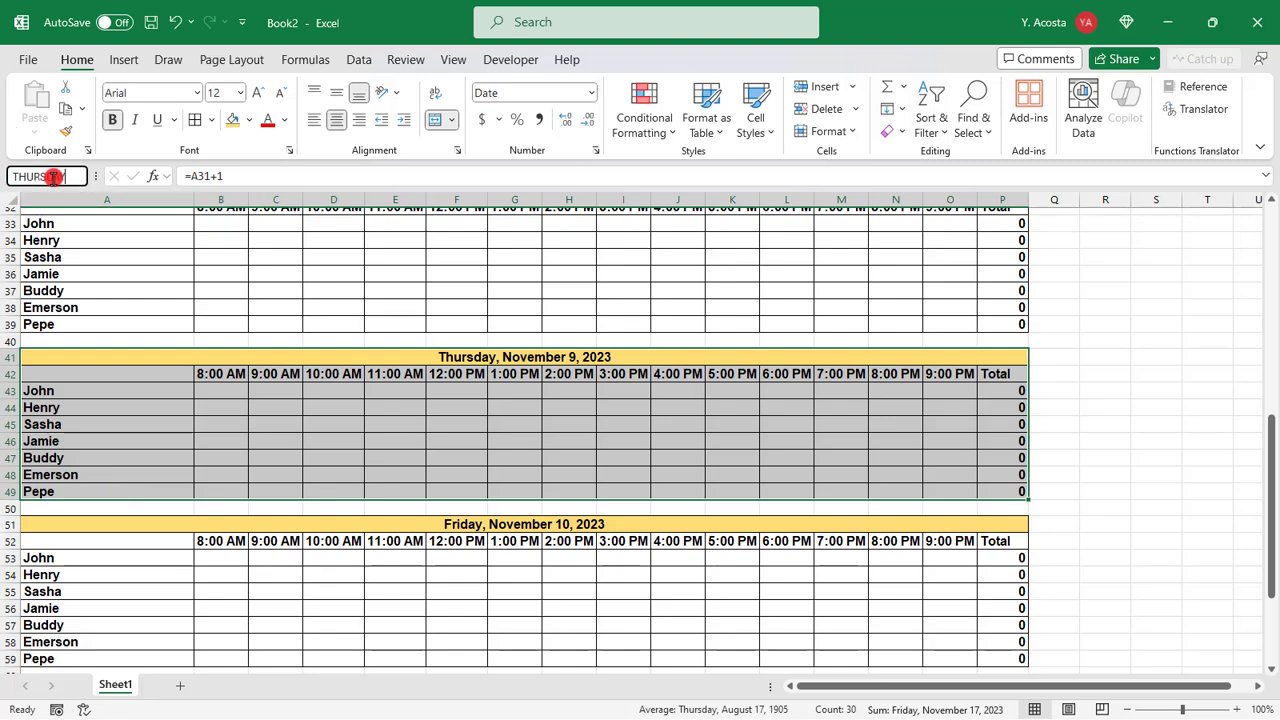
text(AY)
key(Return)
scroll(171, 300, down, 3)
drag(157, 331, 163, 461)
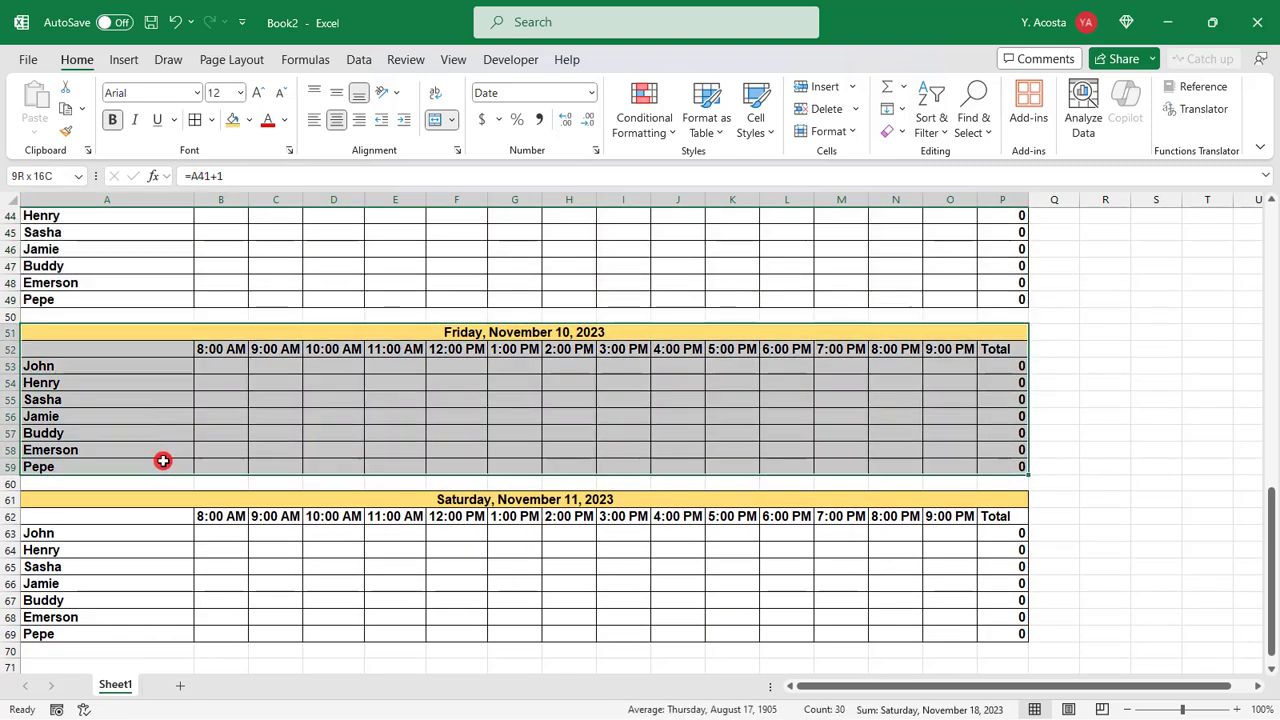
click(10, 174)
text(FRIDAY)
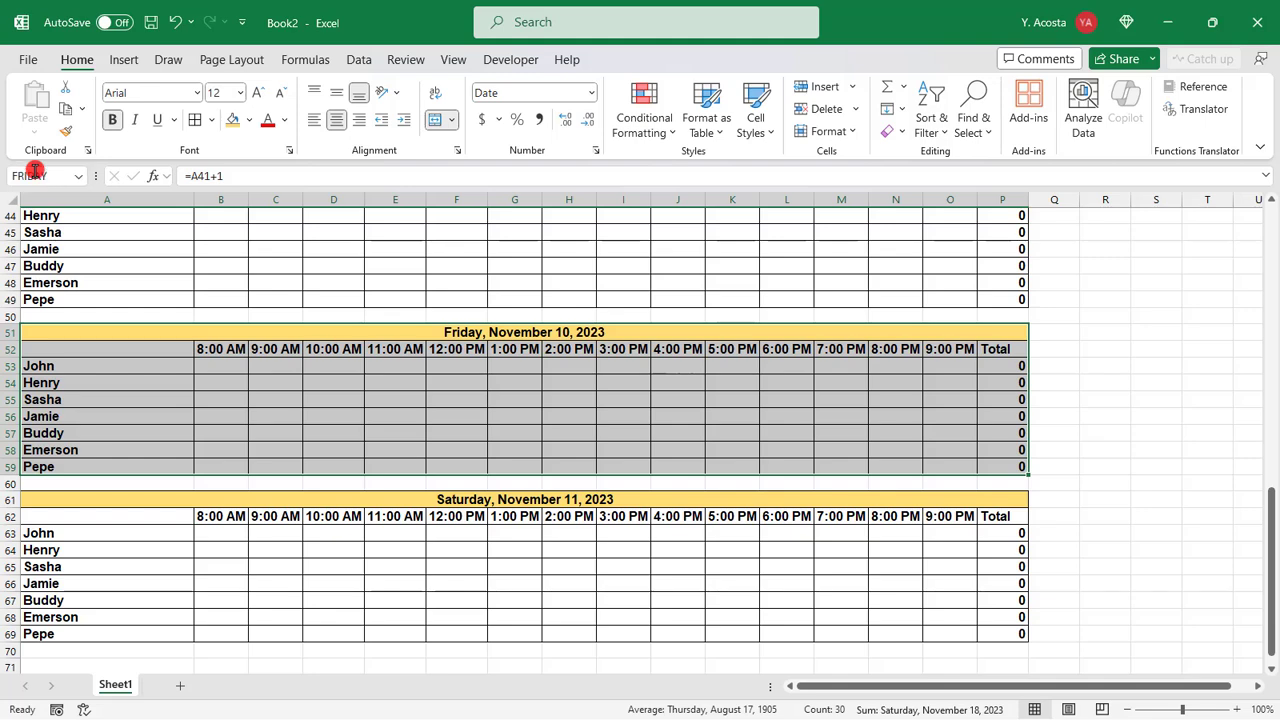
drag(176, 488, 191, 637)
click(32, 177)
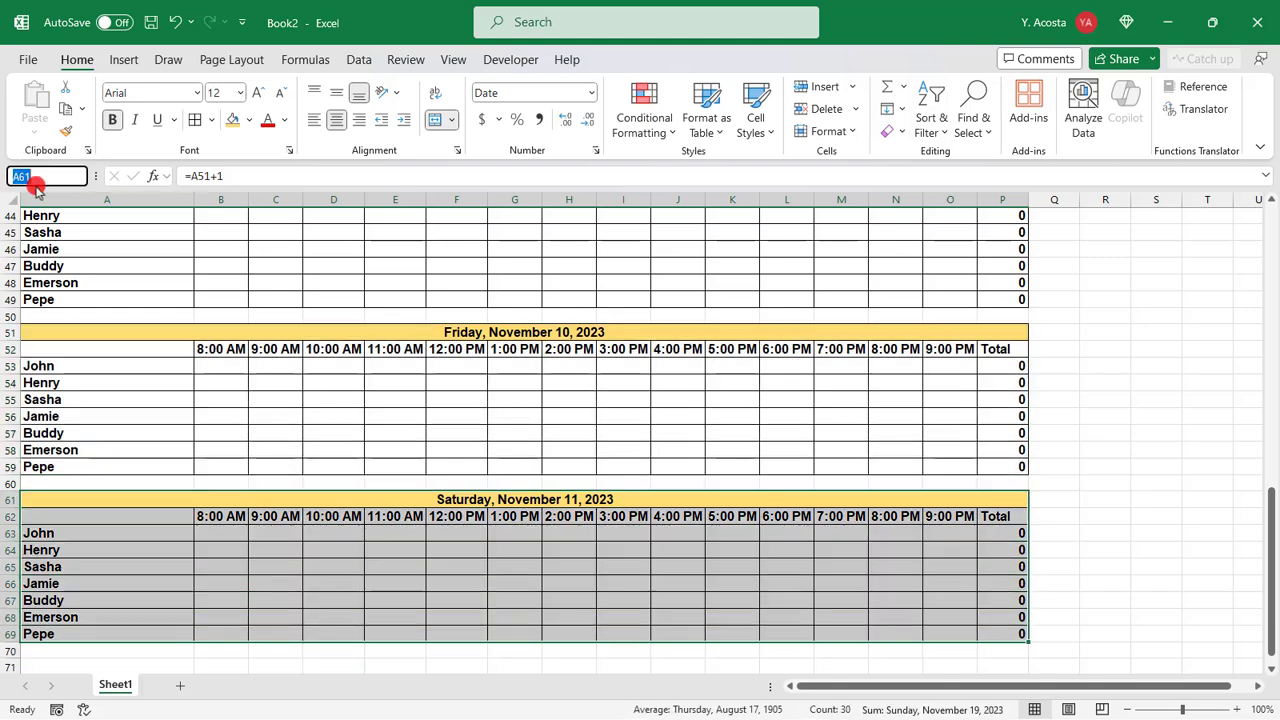
text(SATURDAY)
key(Return)
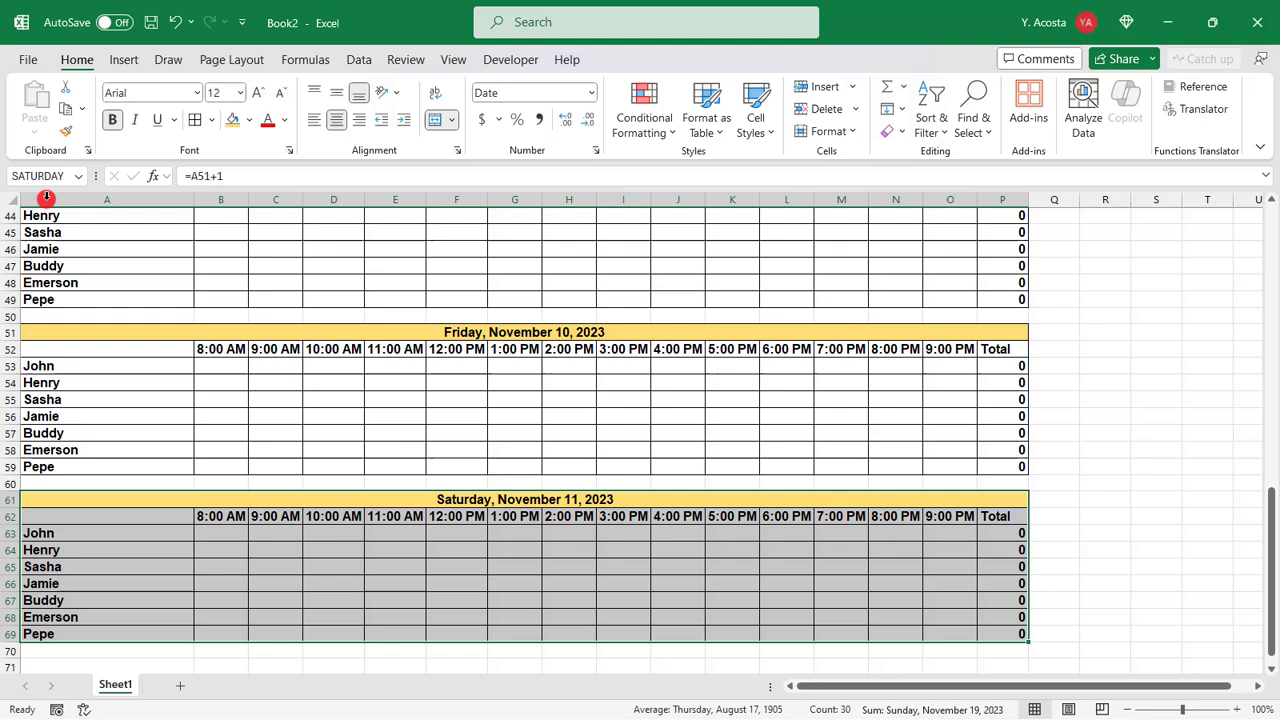
scroll(83, 248, up, 15)
click(62, 228)
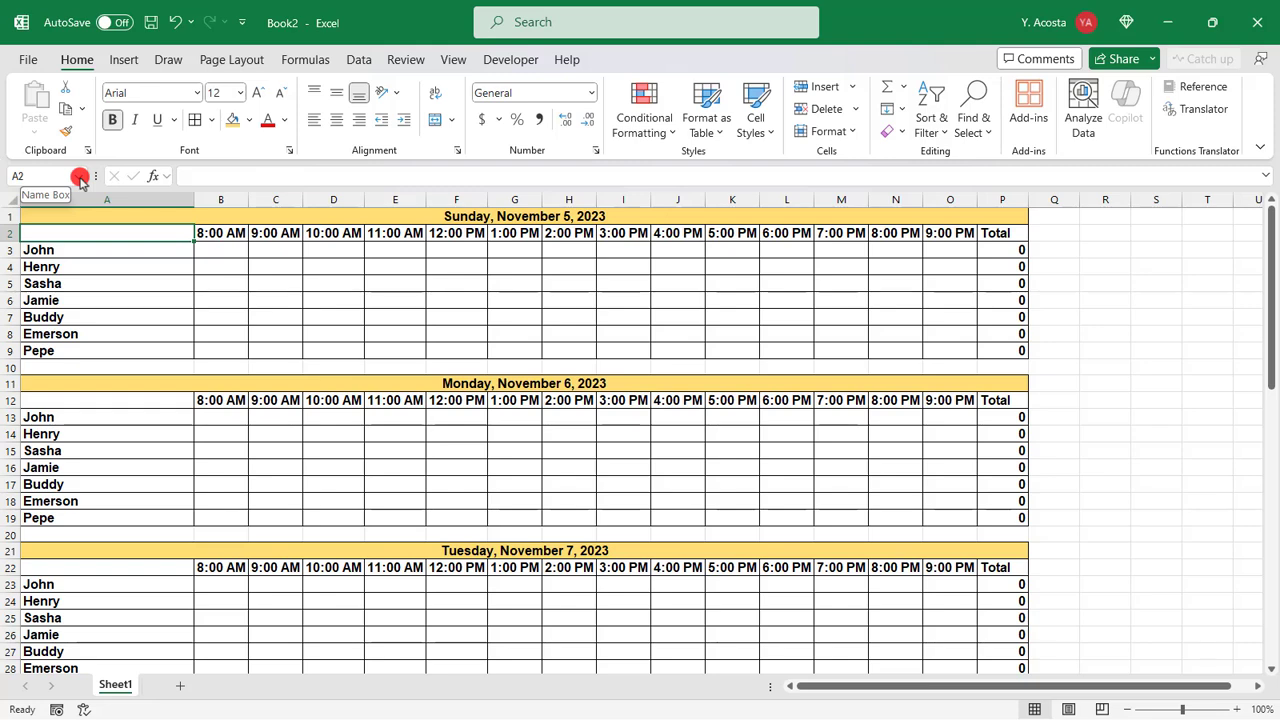
click(80, 177)
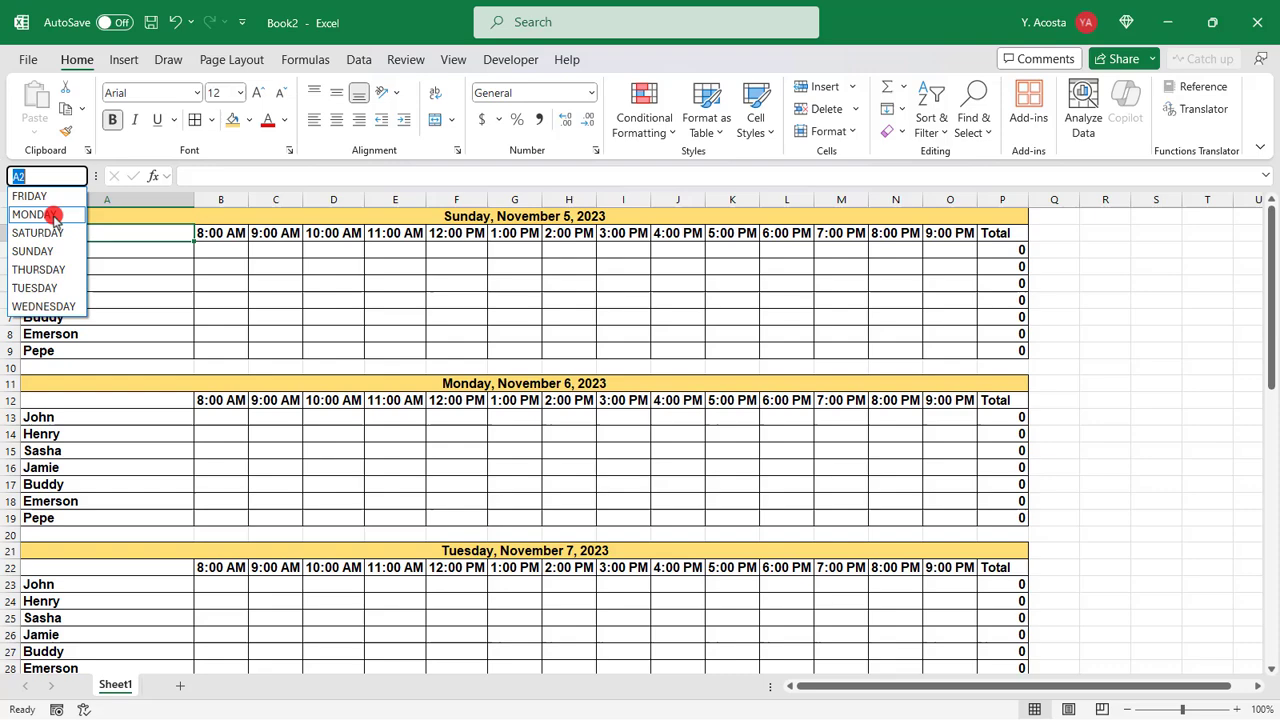
click(60, 233)
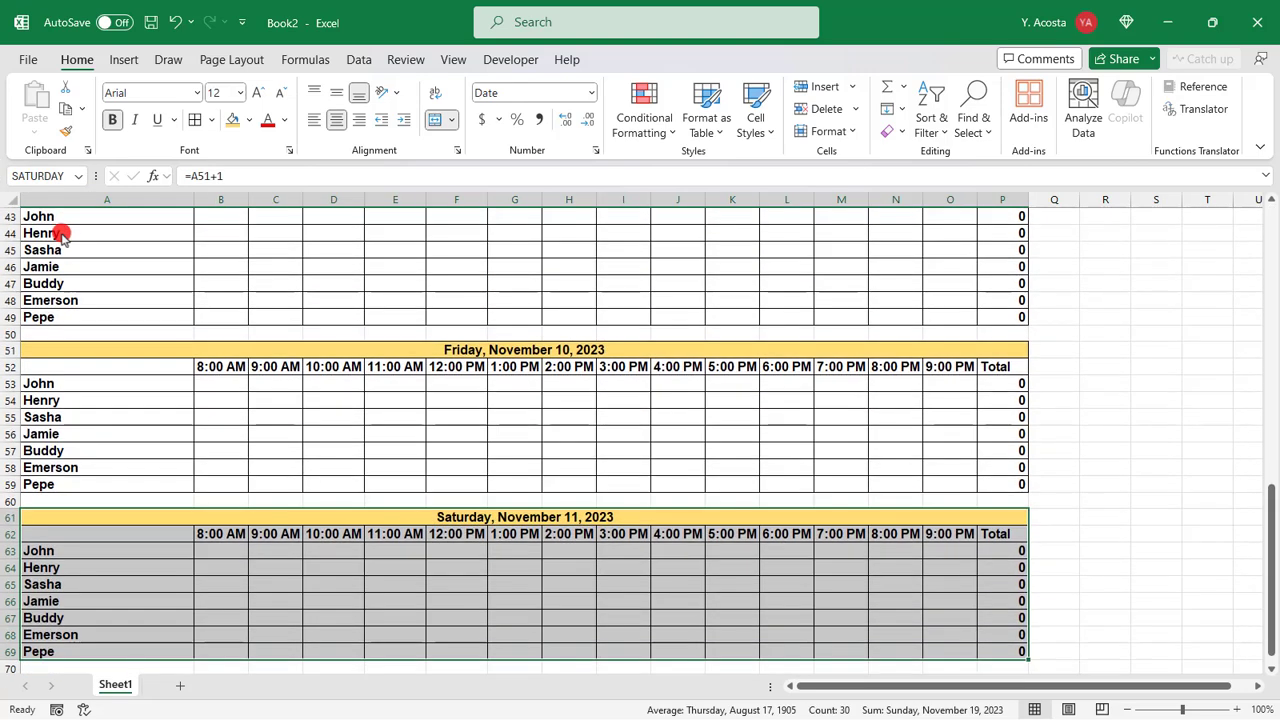
scroll(318, 584, down, 1)
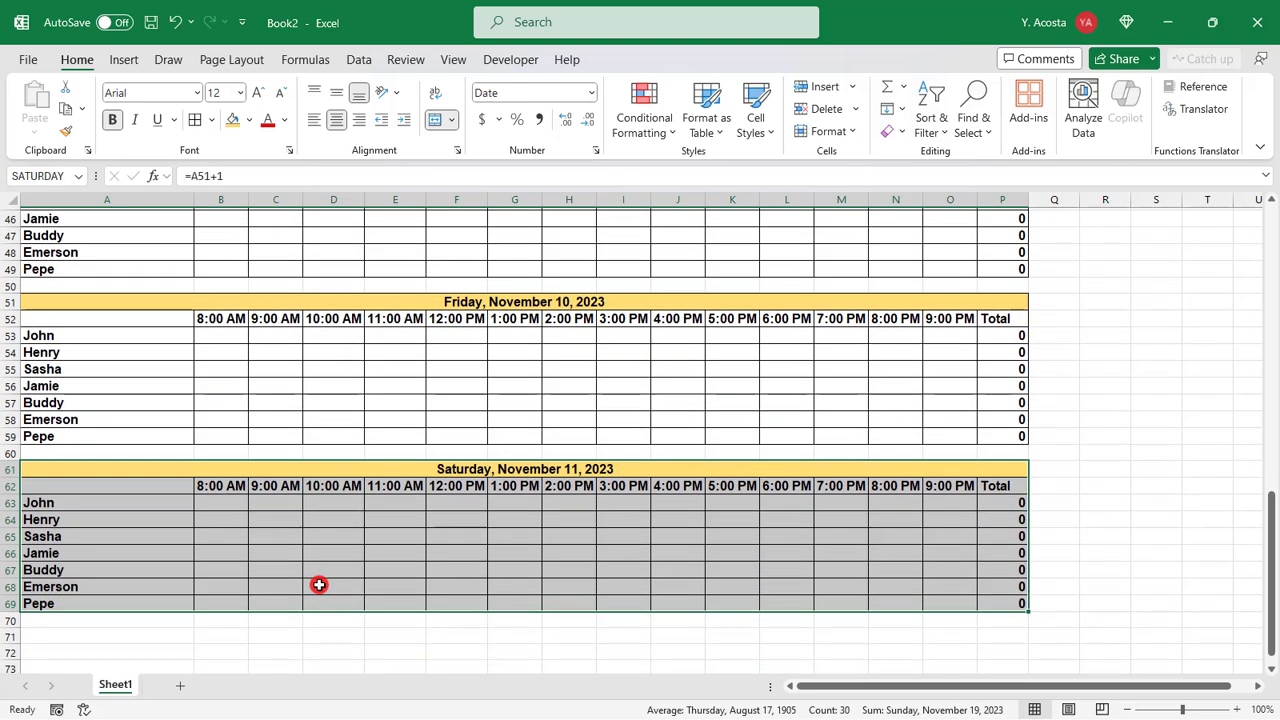
click(686, 586)
drag(1273, 578, 1273, 215)
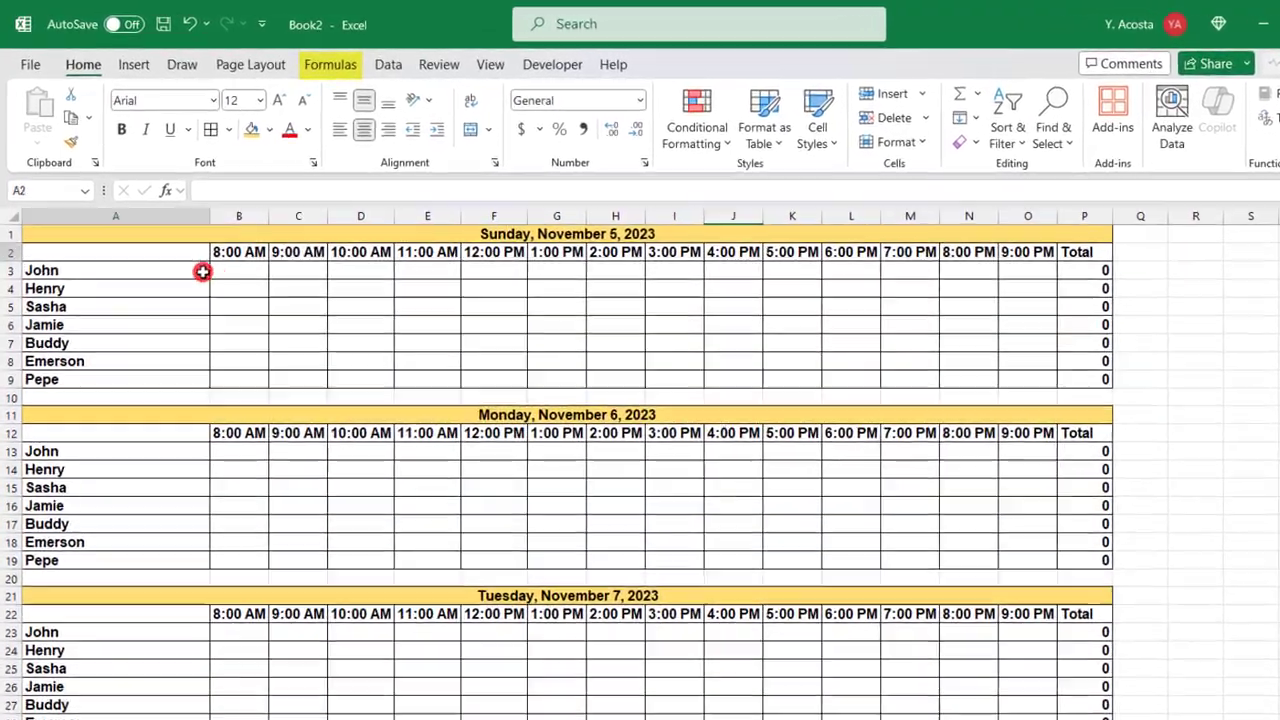
click(144, 234)
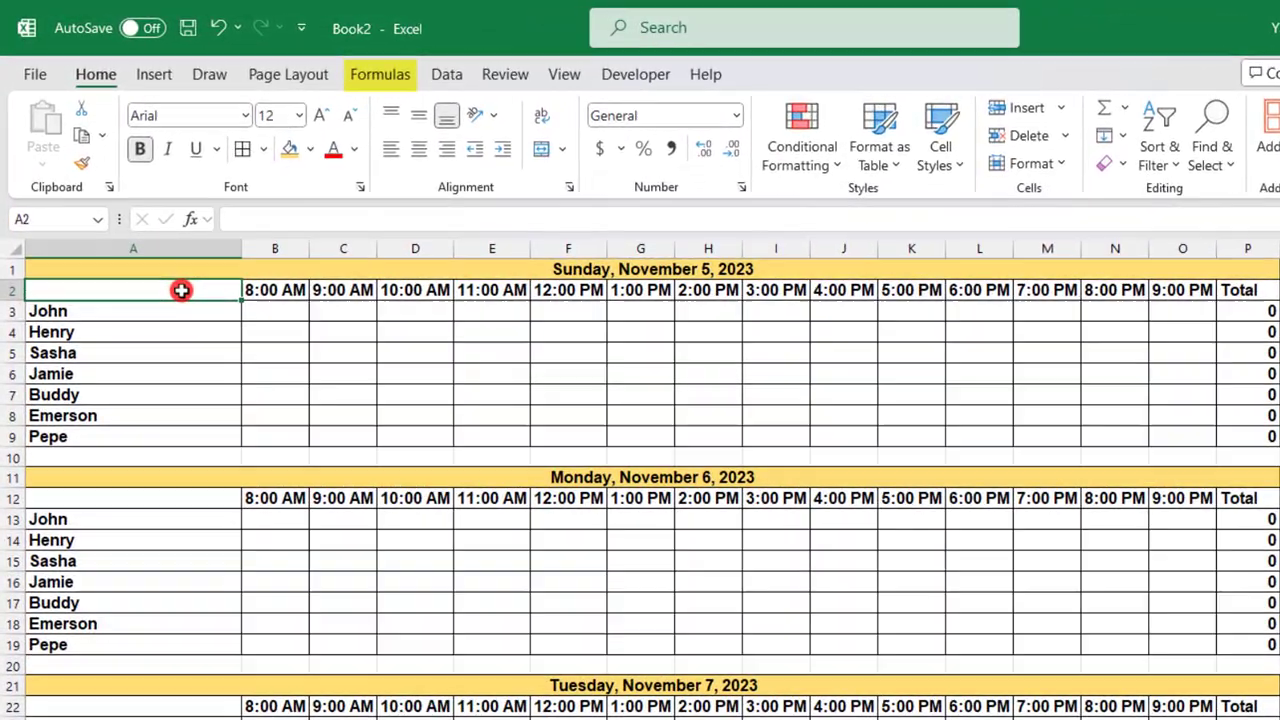
click(377, 82)
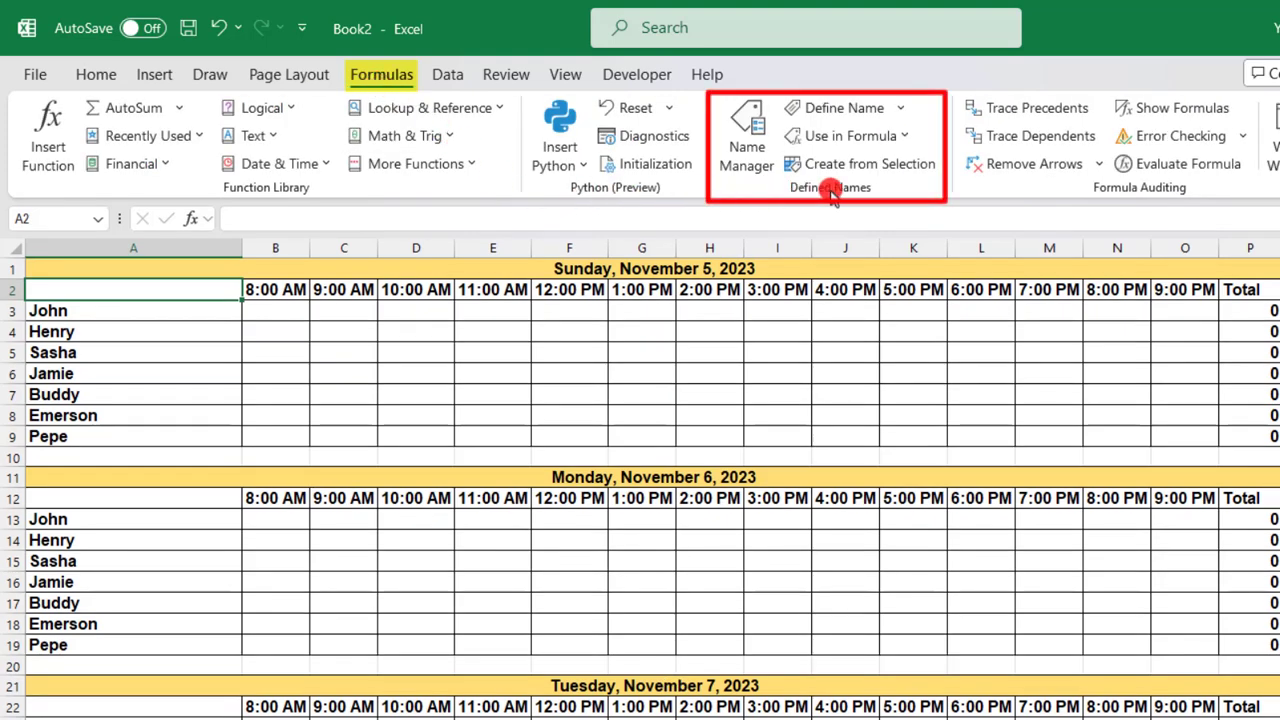
click(750, 148)
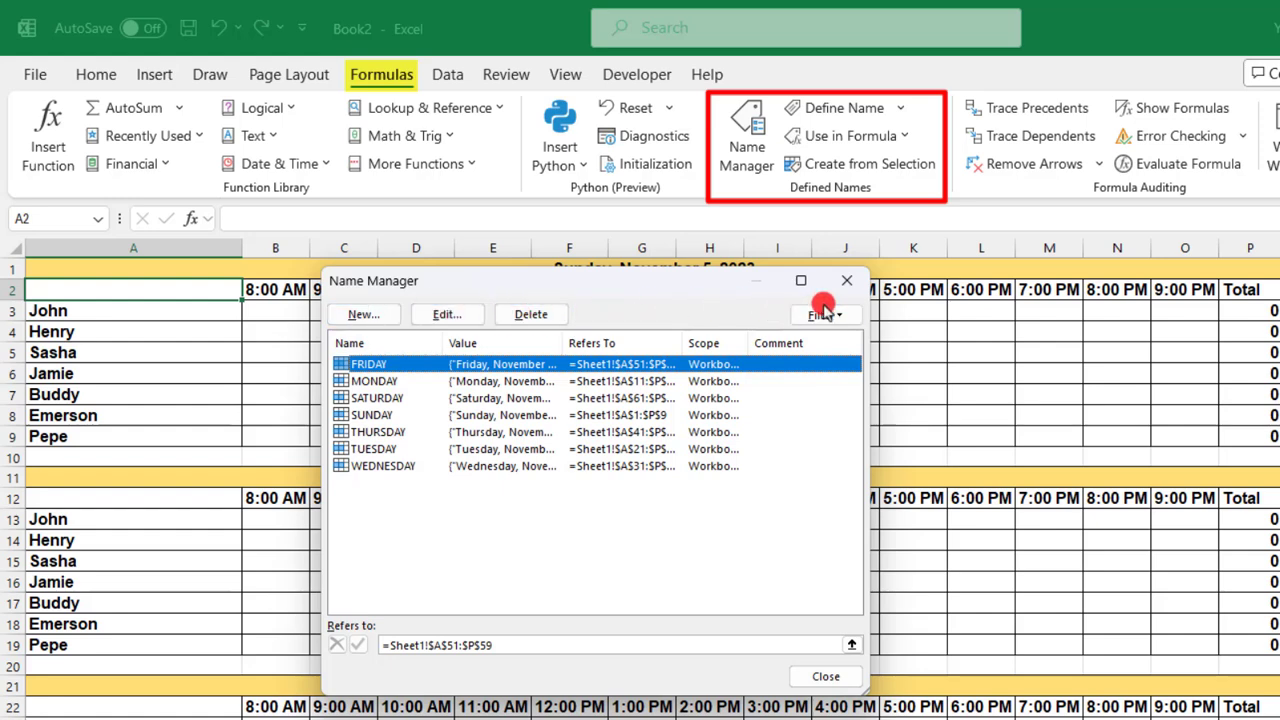
click(847, 281)
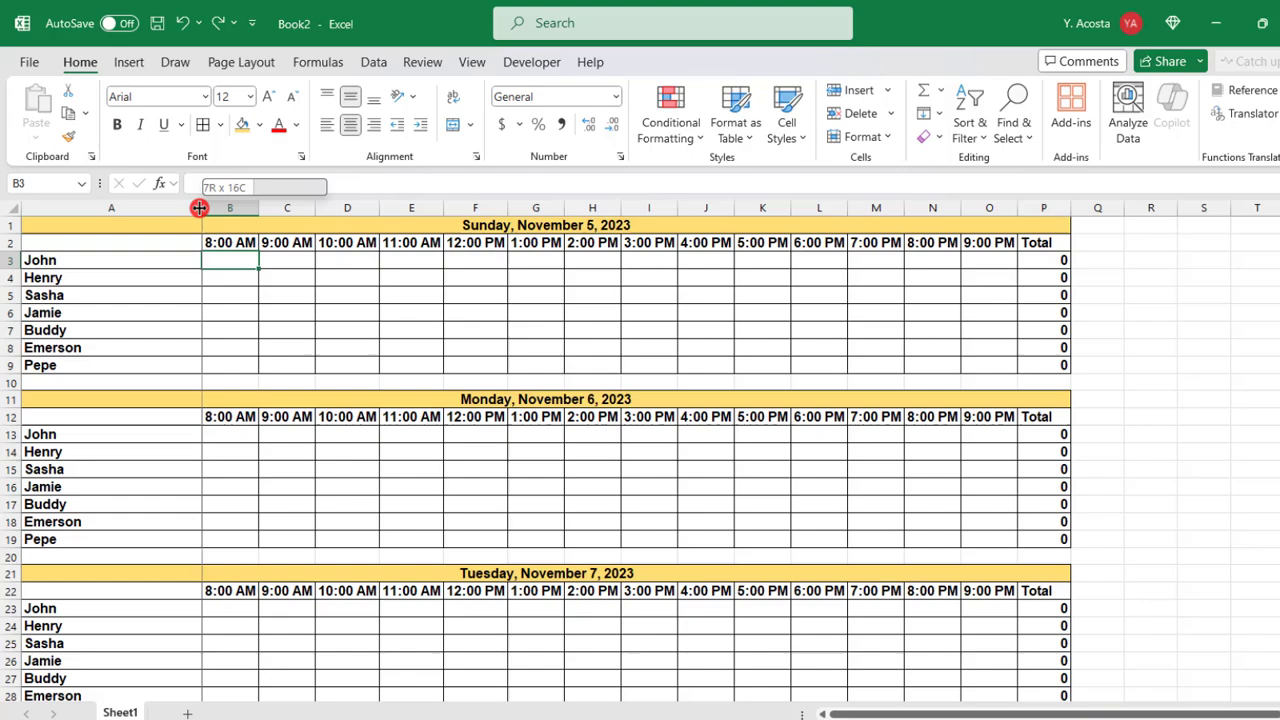
Narrow column A, then add bold headings Employee in R1 and Total Hours for the Week in S1.
drag(211, 220, 92, 207)
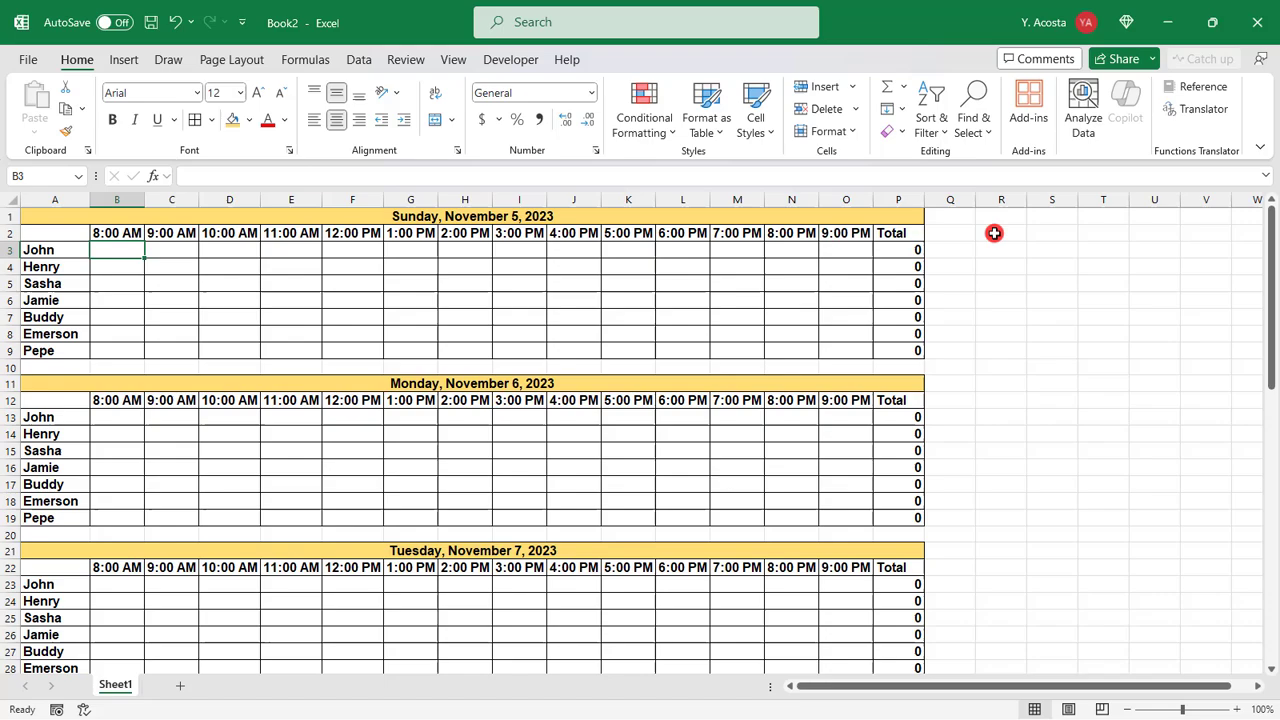
click(995, 233)
click(1011, 219)
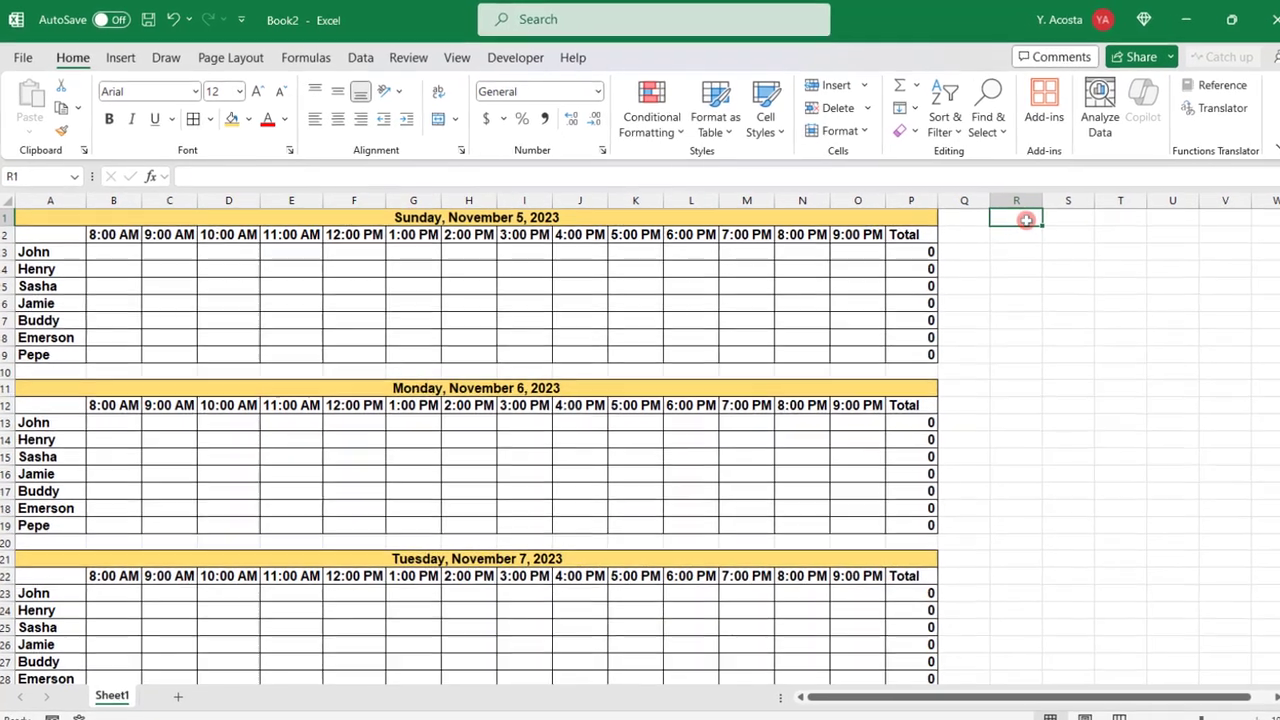
text(Emplo)
text(yye)
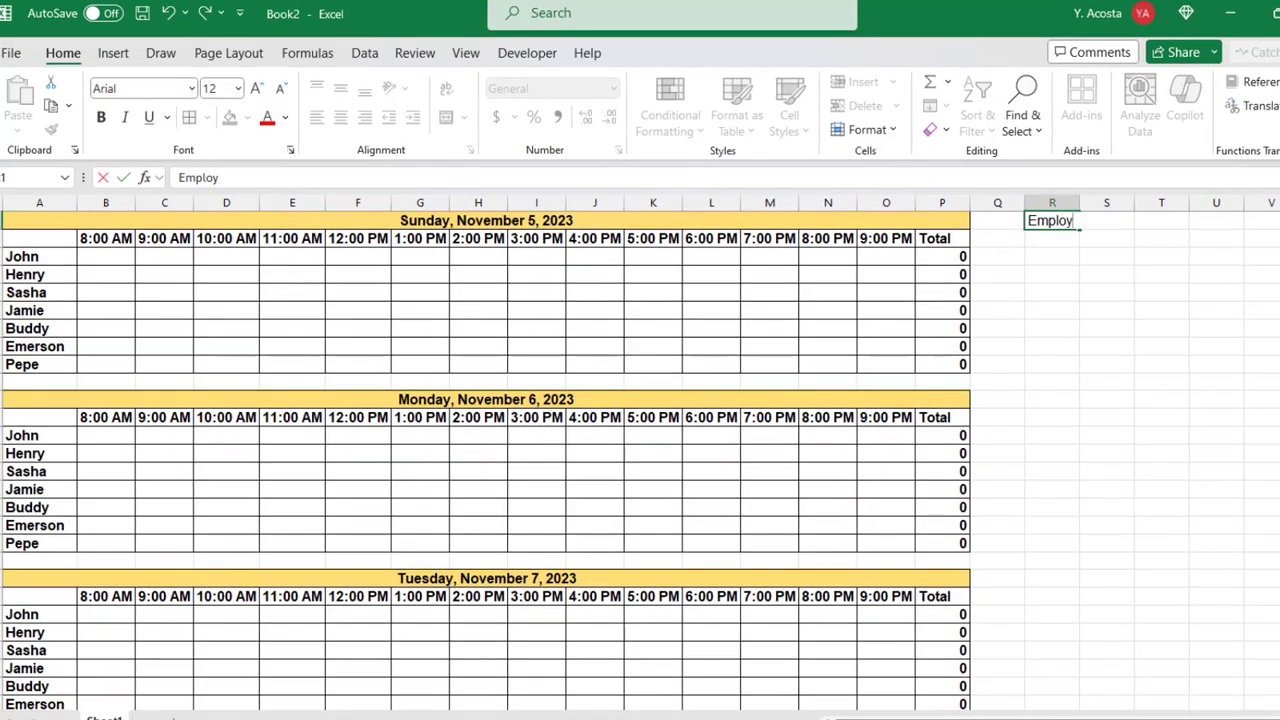
text(e)
key(Tab)
text(T)
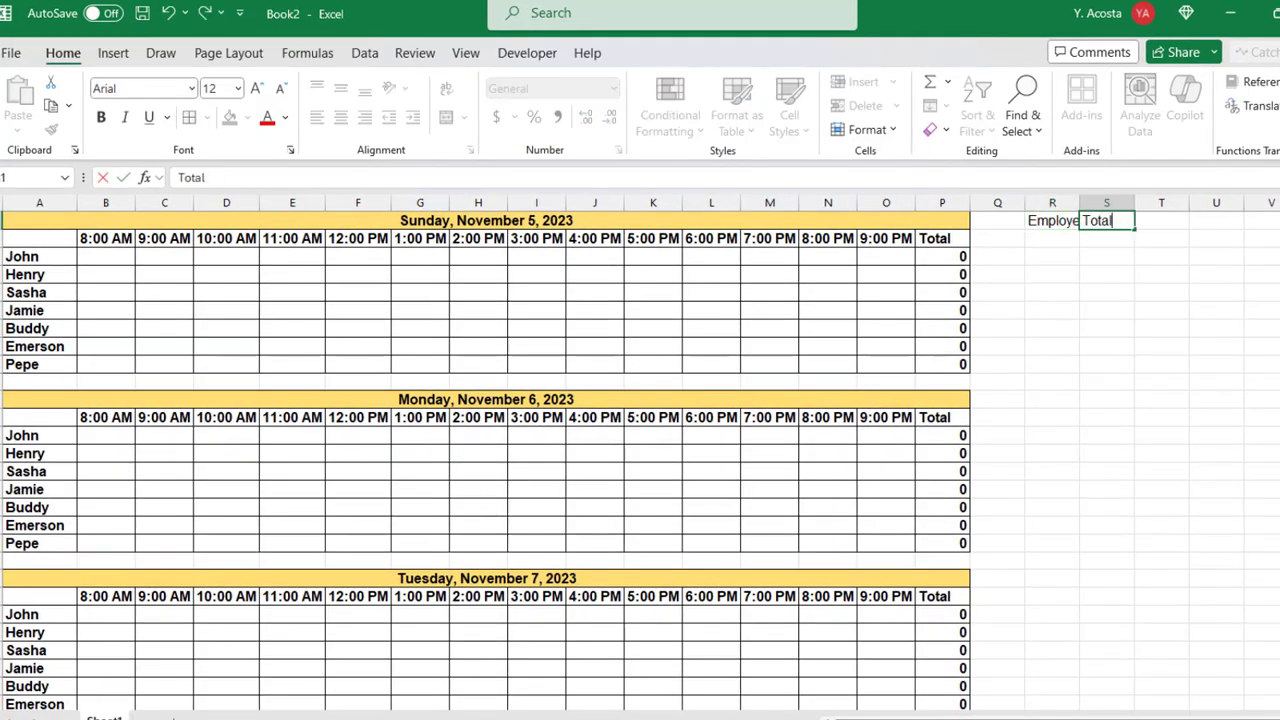
text(ours for the Week)
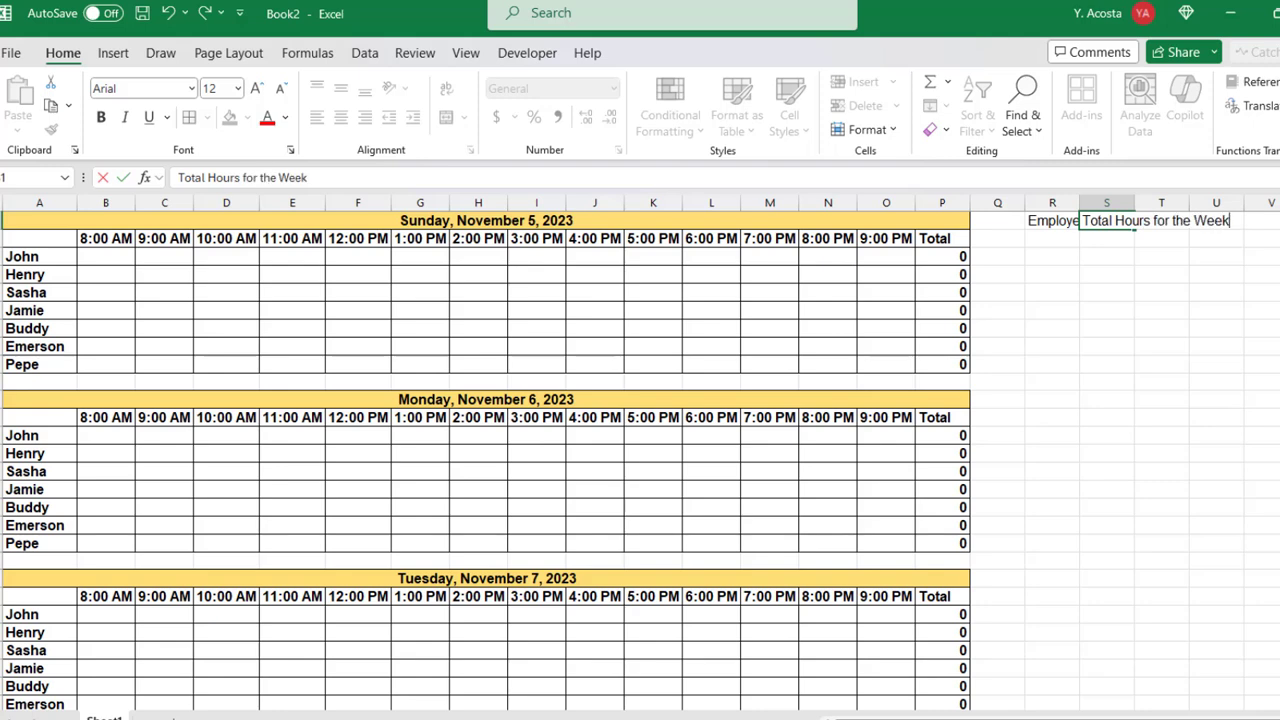
key(Return)
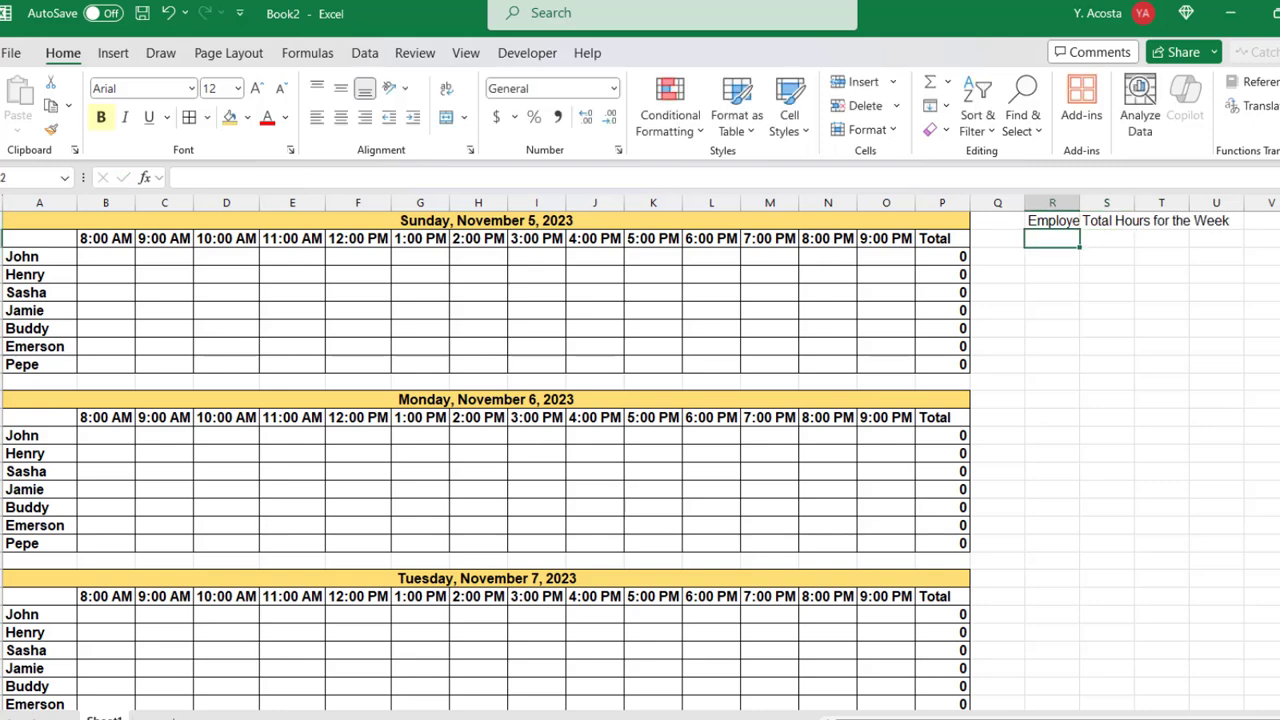
key(Up)
shift+click(1088, 223)
key(ctrl+b)
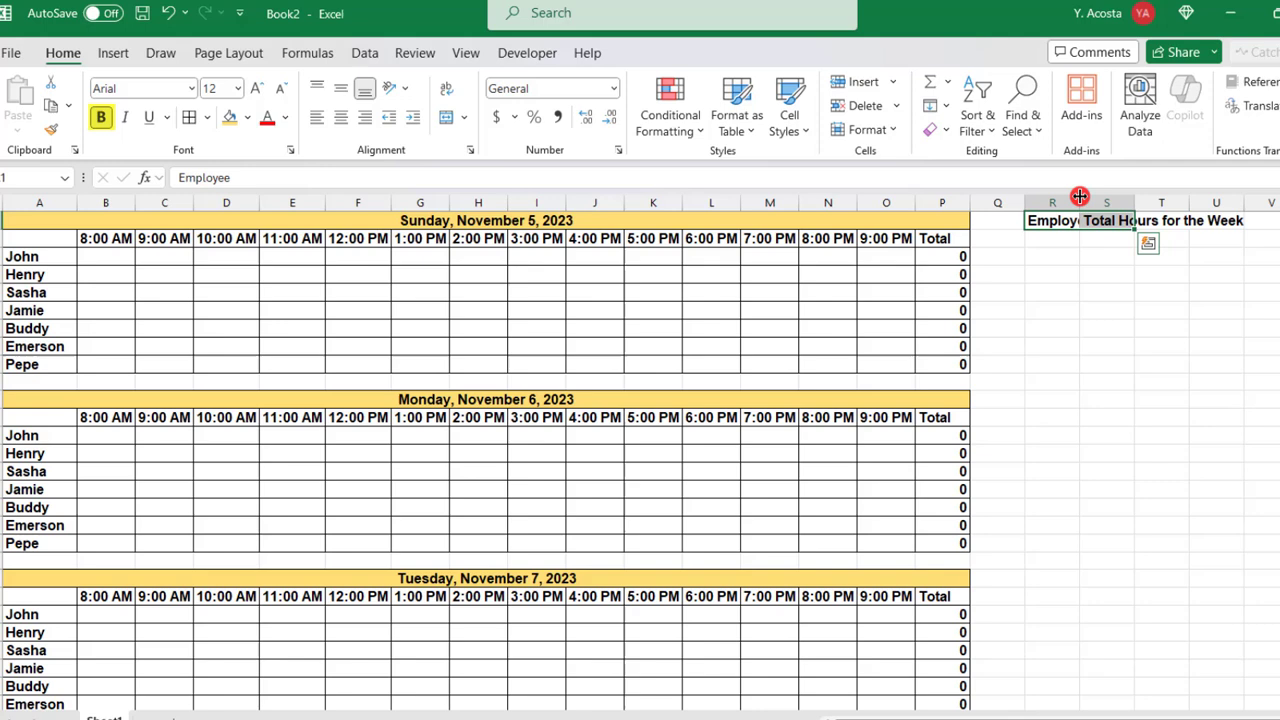
double_click(1080, 196)
click(1059, 239)
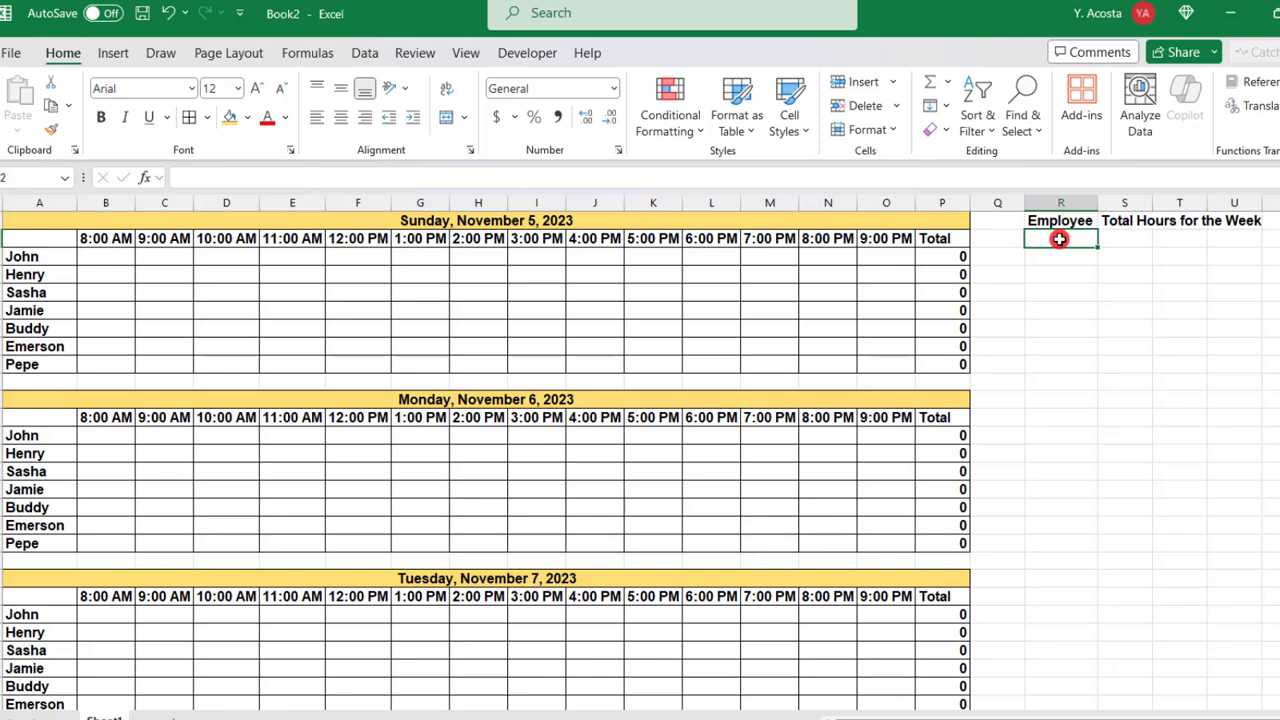
Paste names John through Pepe as values under Employee from R2, and autofit column S.
drag(40, 256, 45, 362)
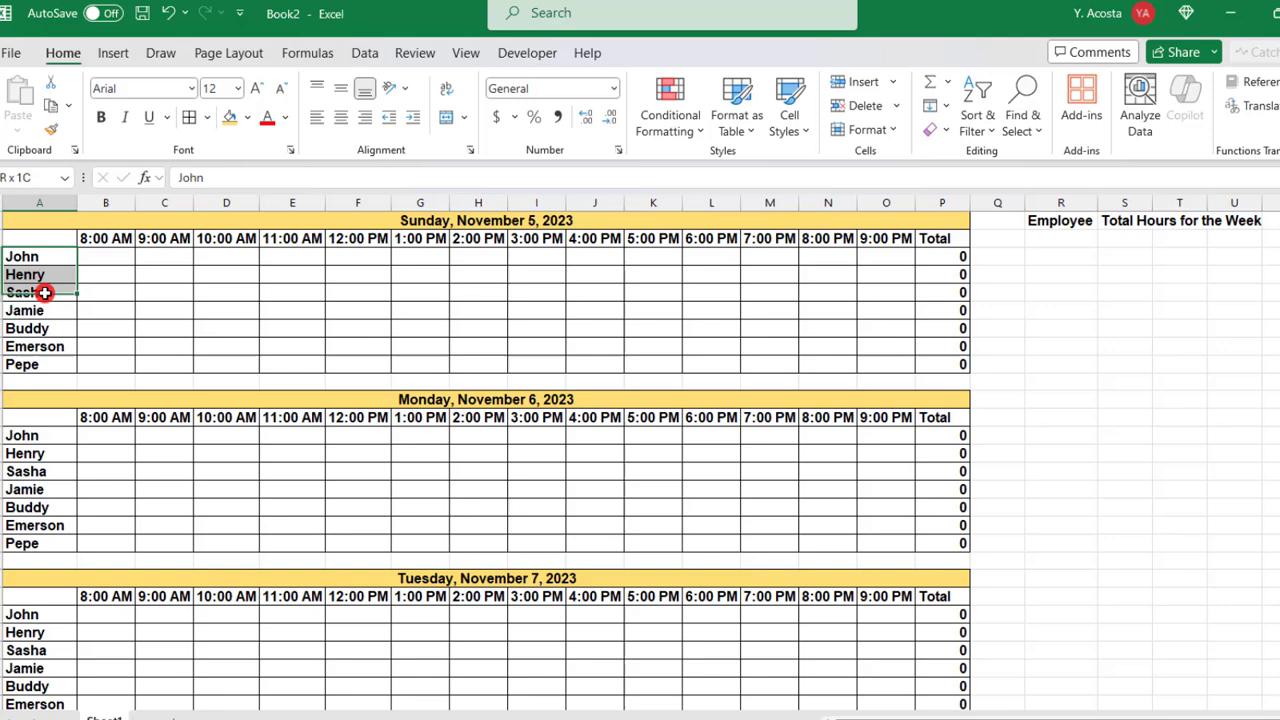
key(ctrl+c)
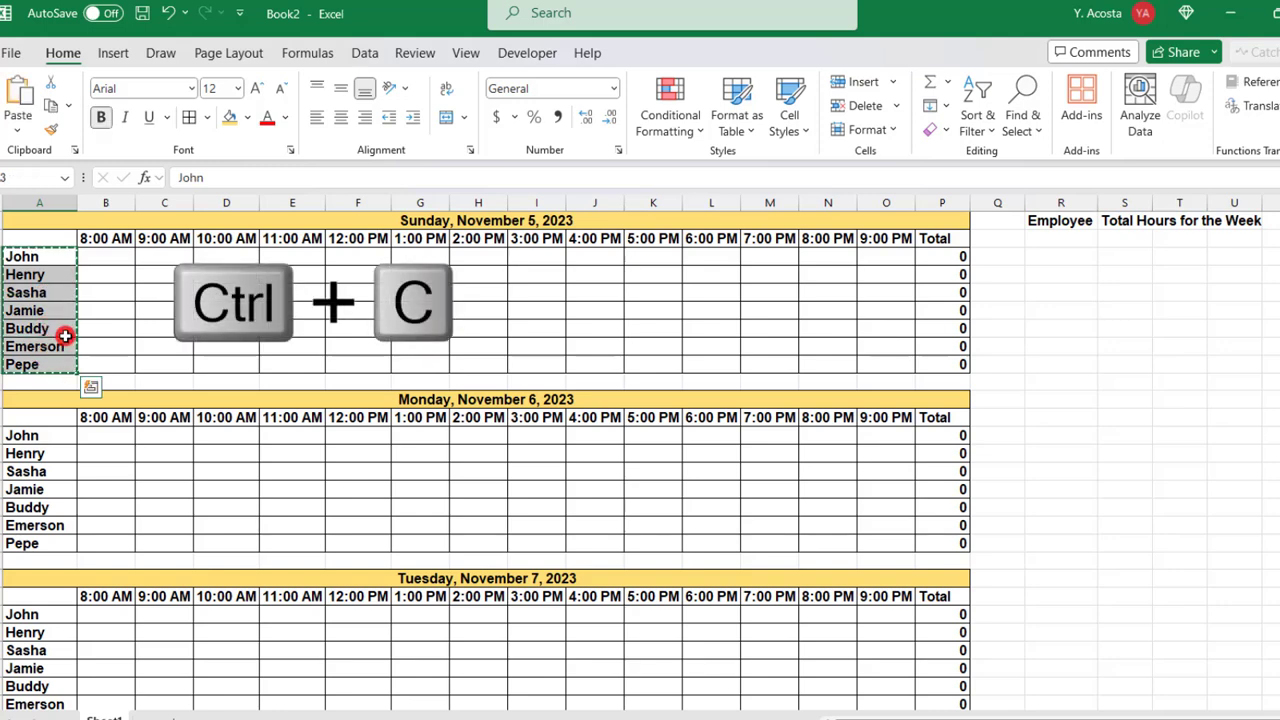
click(1061, 240)
right_click(1061, 240)
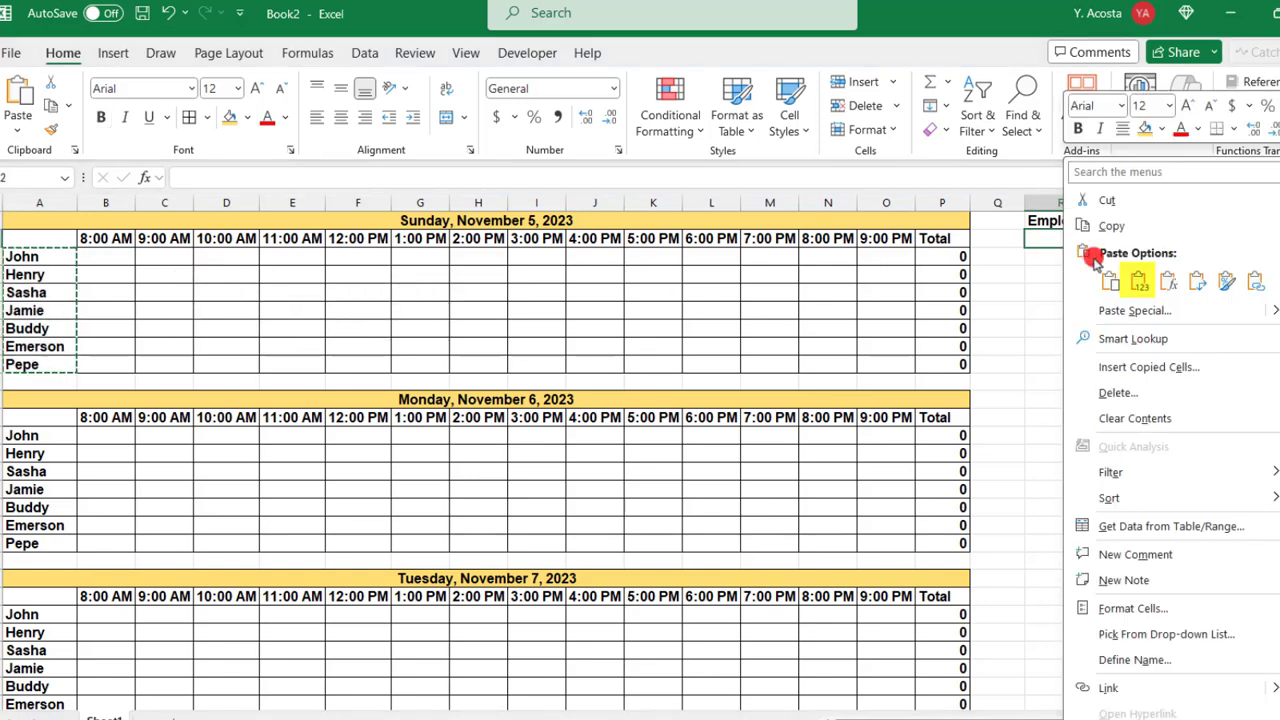
click(1139, 280)
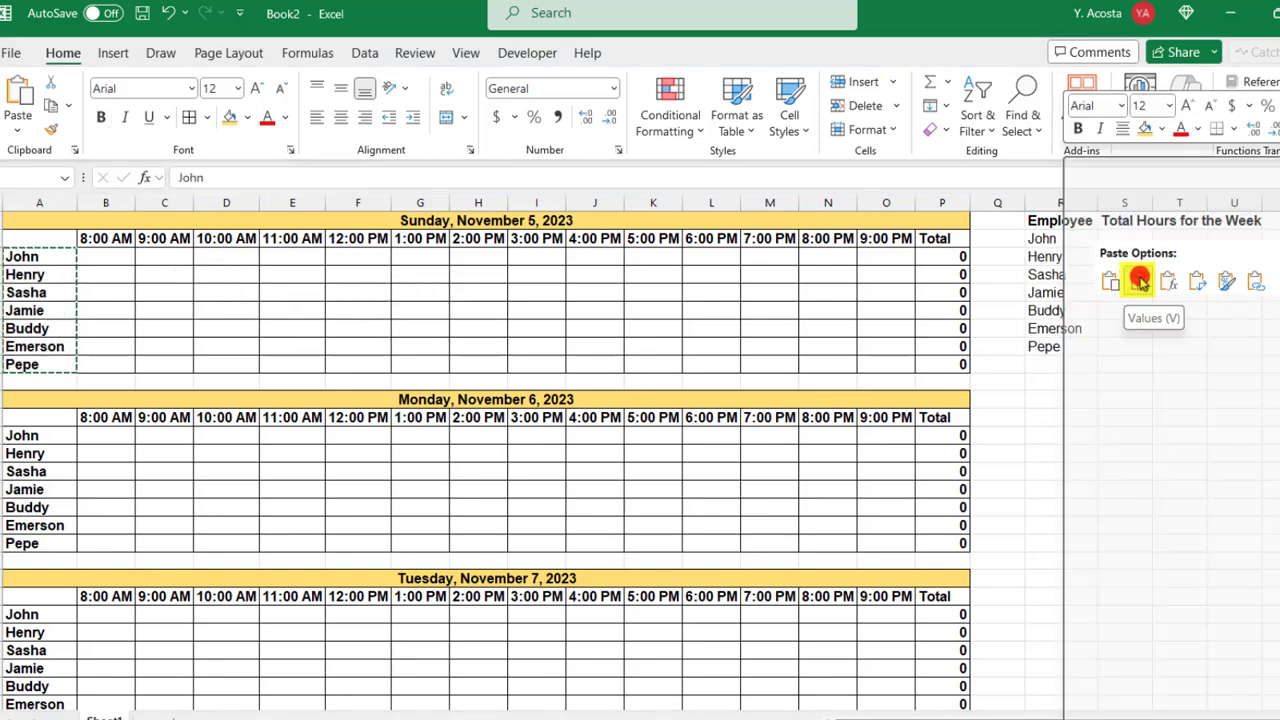
click(1139, 280)
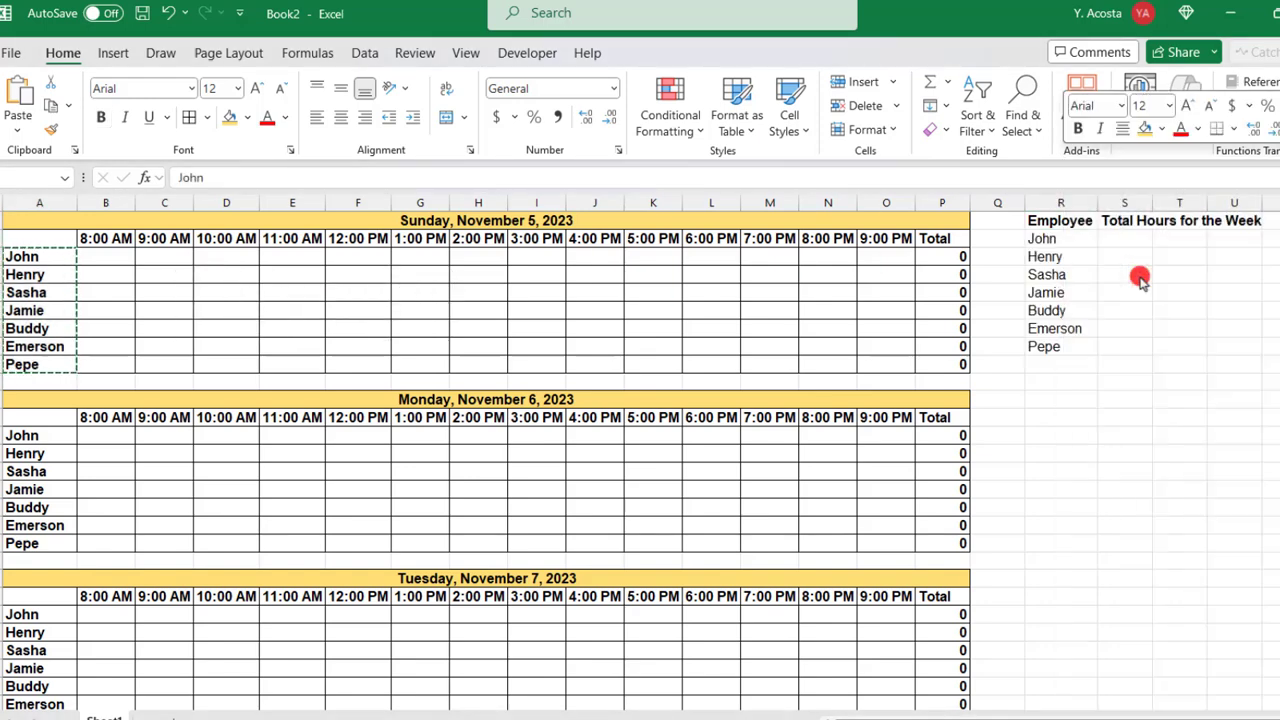
click(1075, 241)
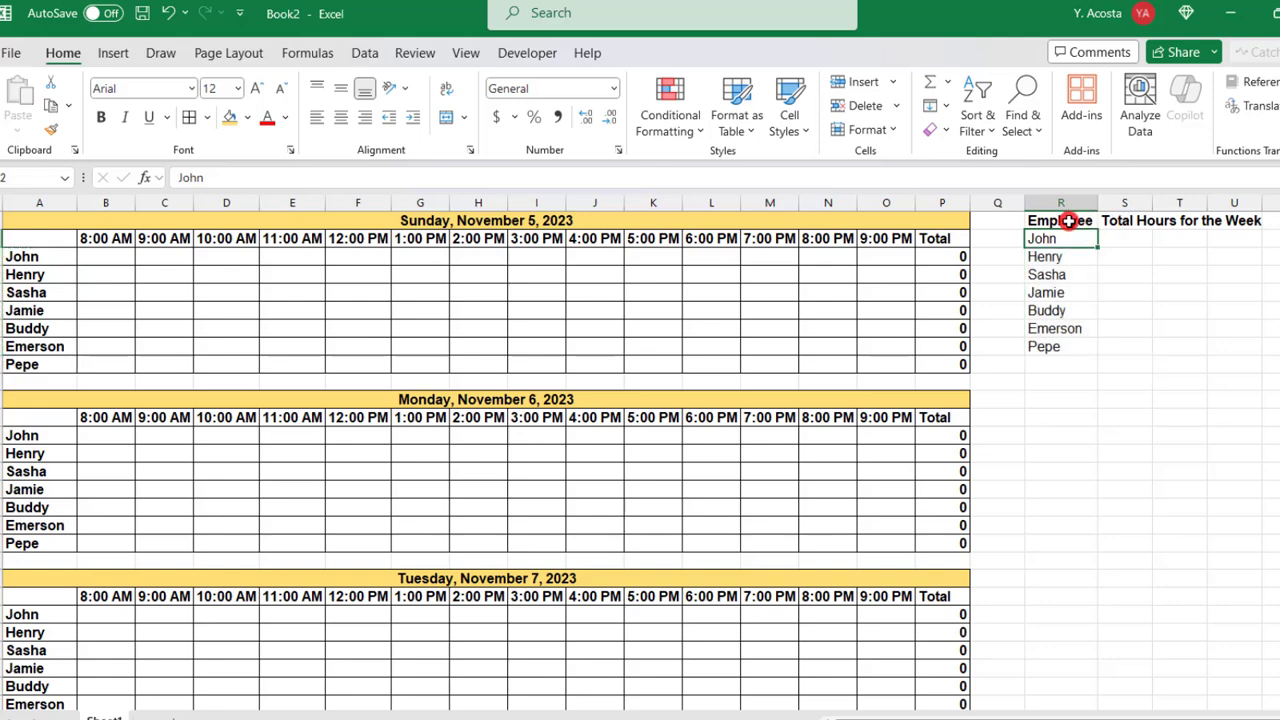
click(1068, 220)
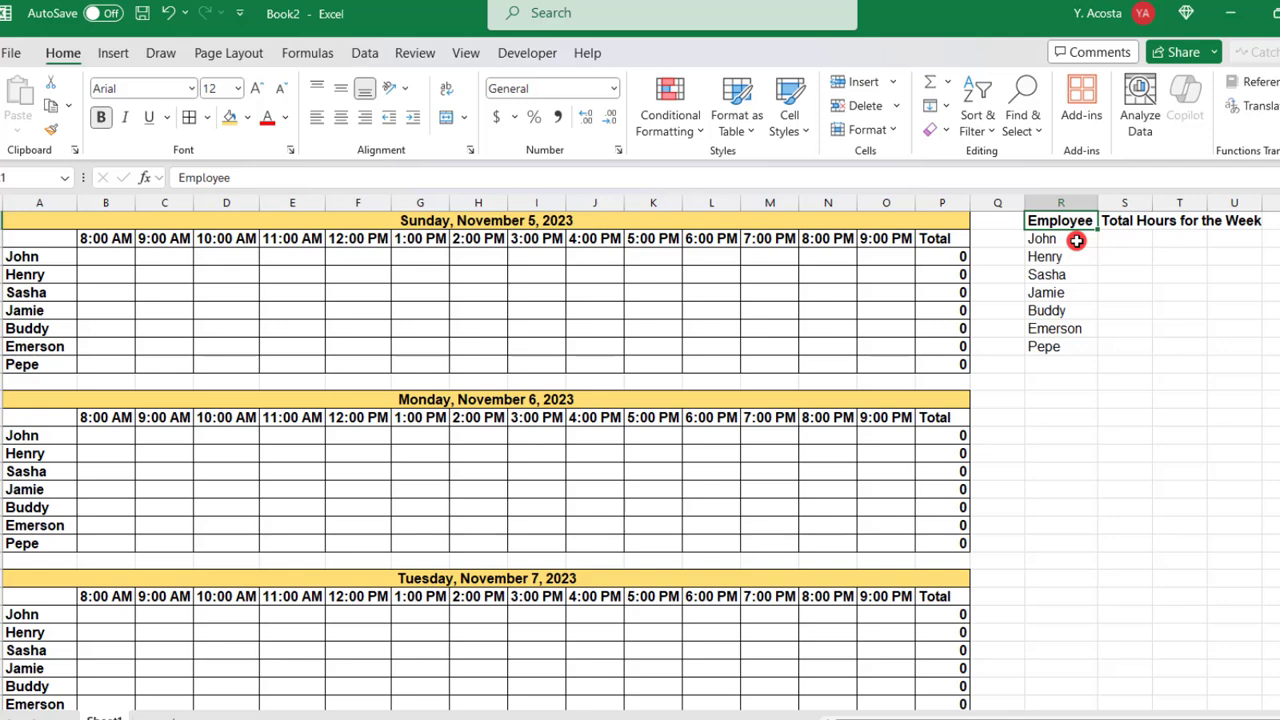
double_click(1152, 202)
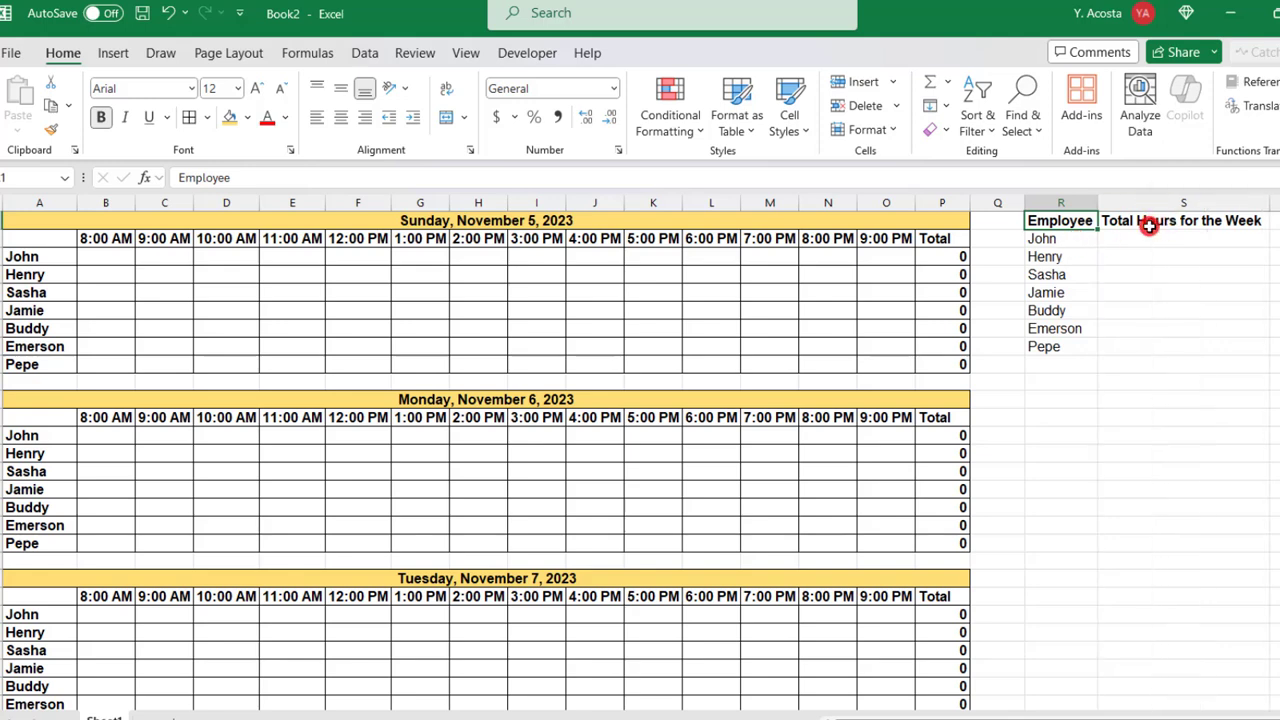
click(1136, 241)
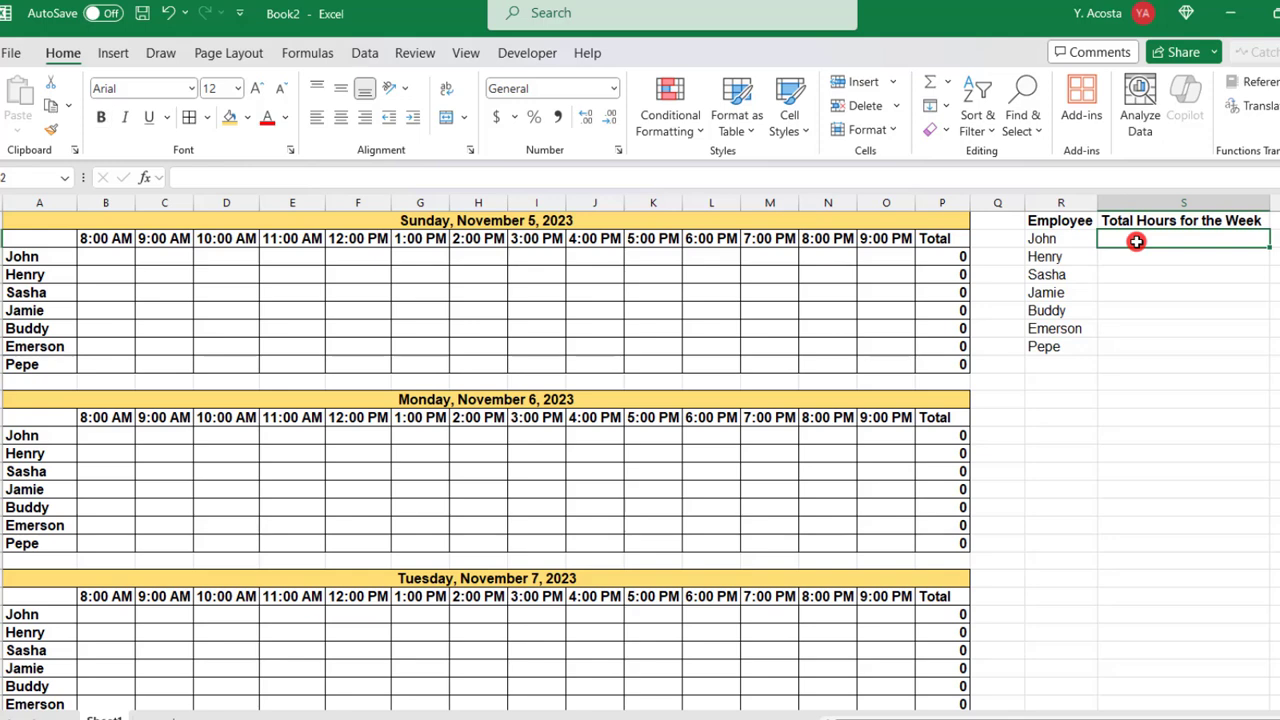
Enter =SUMIF(A:A,R2,P:P) in S2 to total John's weekly hours.
text(=su)
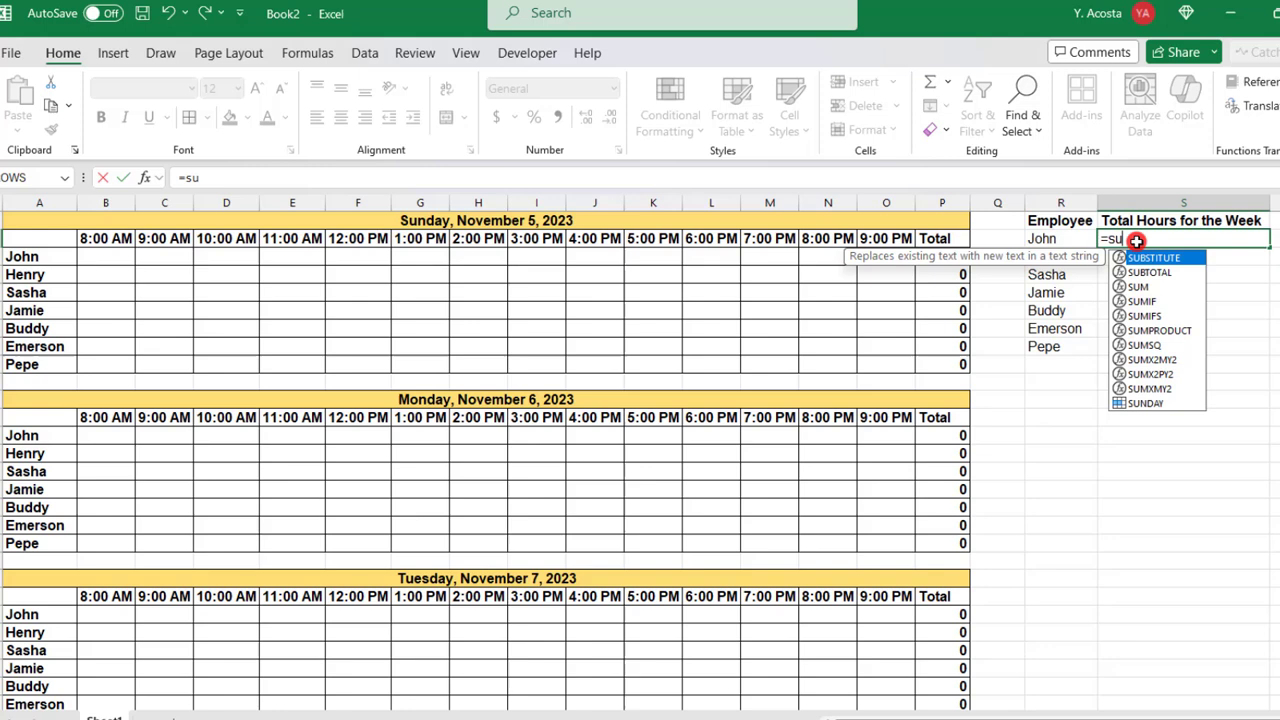
text(mif()
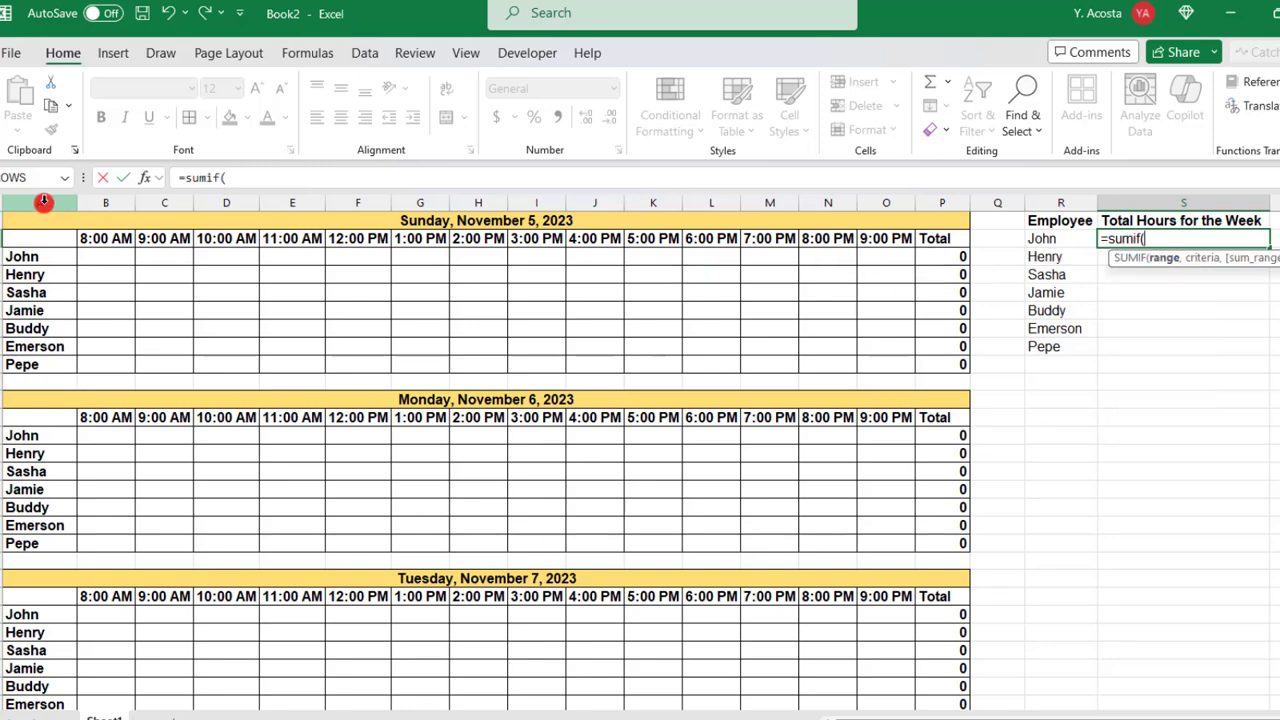
text(A:P)
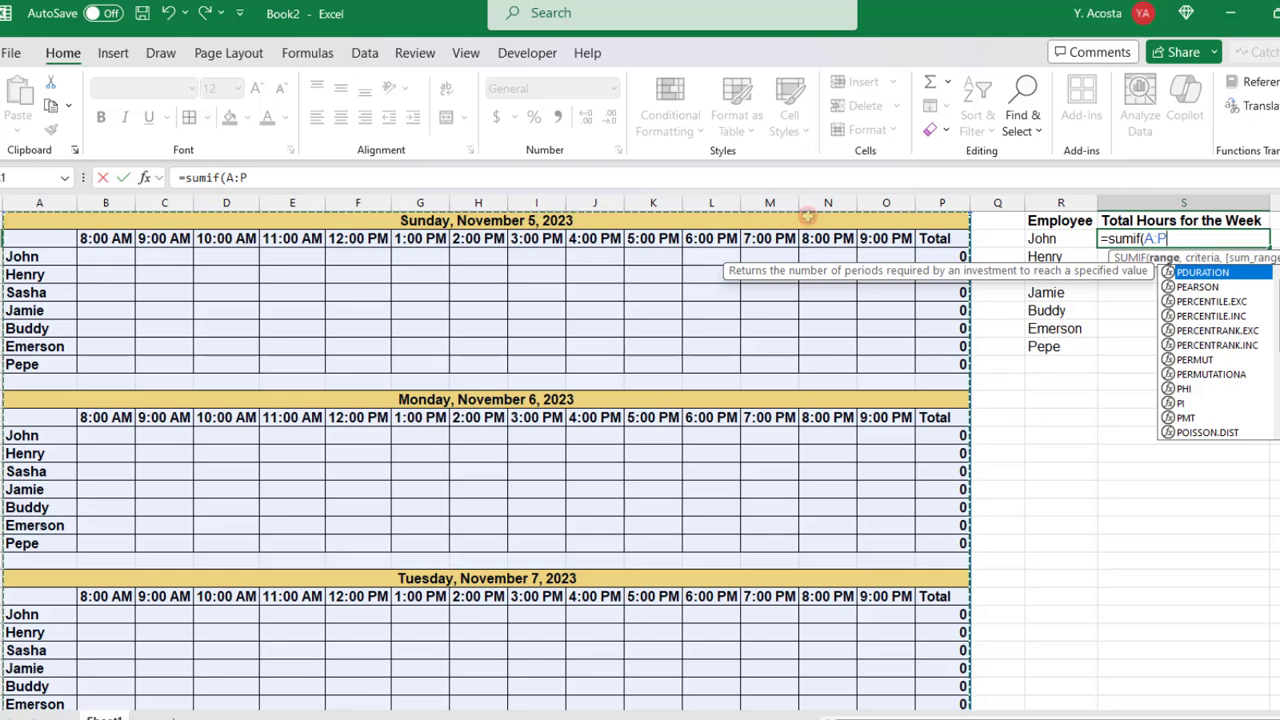
double_click(1170, 237)
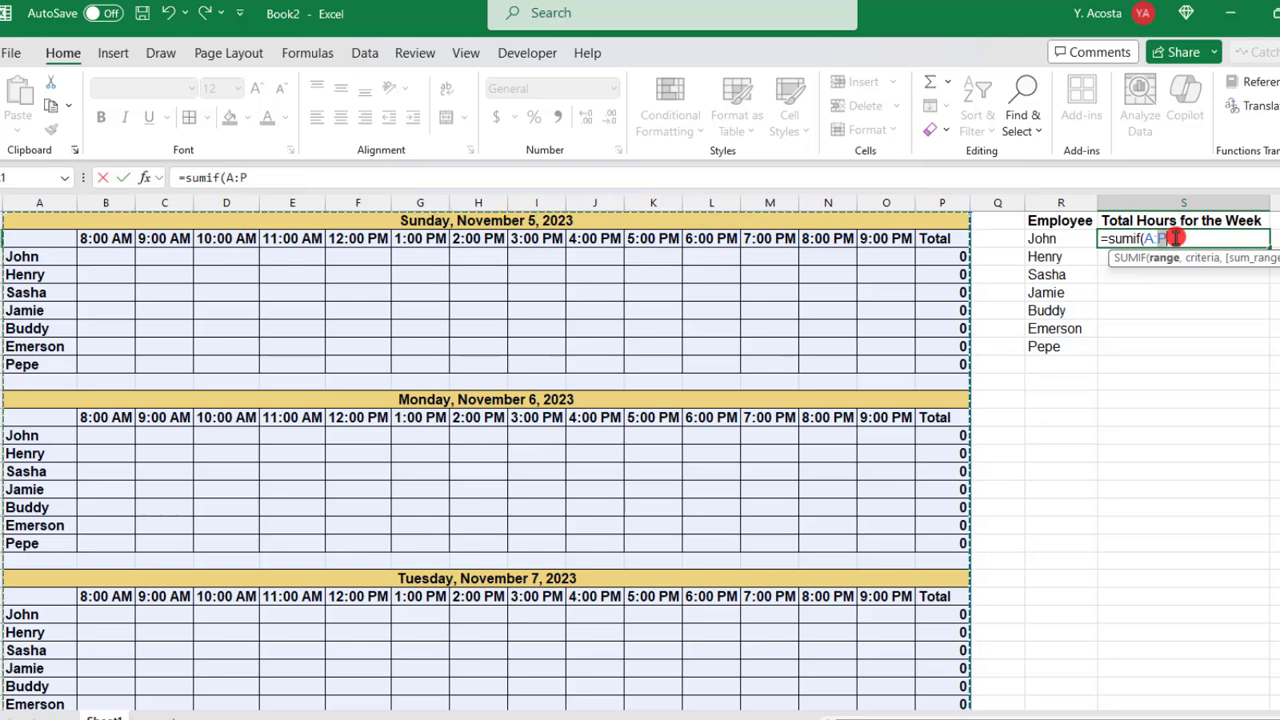
text(A)
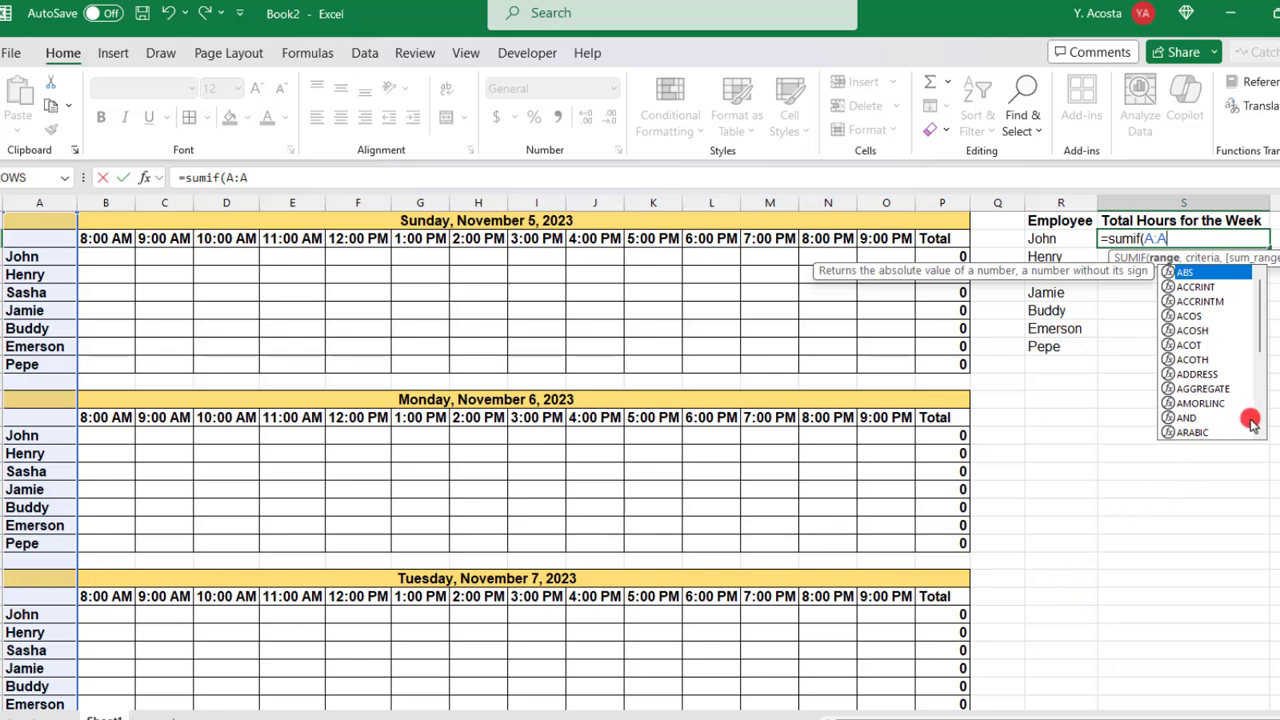
text(,)
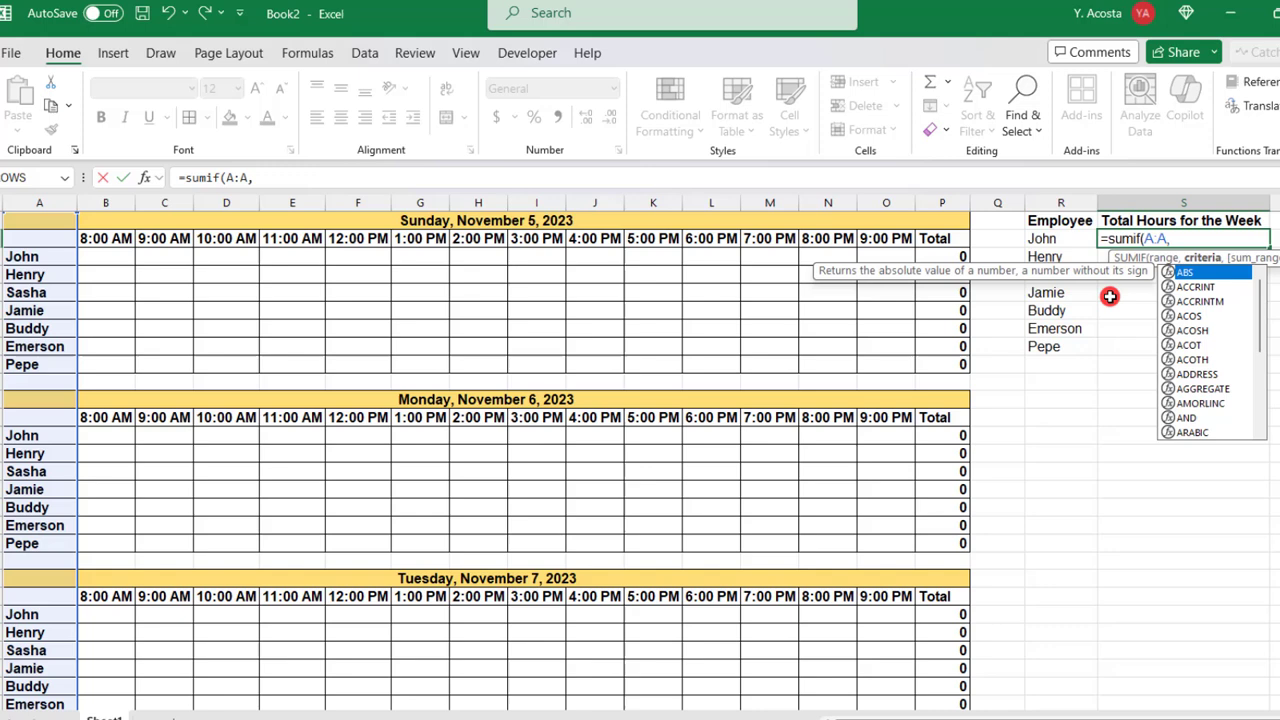
click(1084, 243)
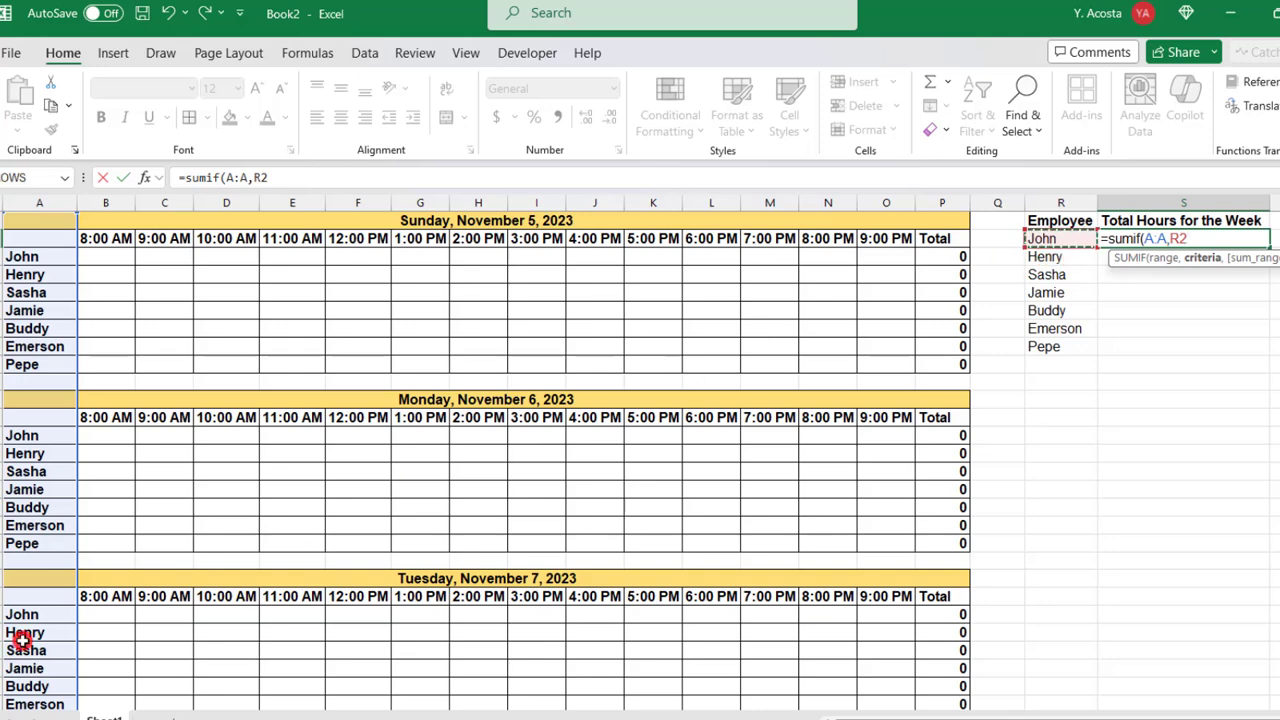
text(,)
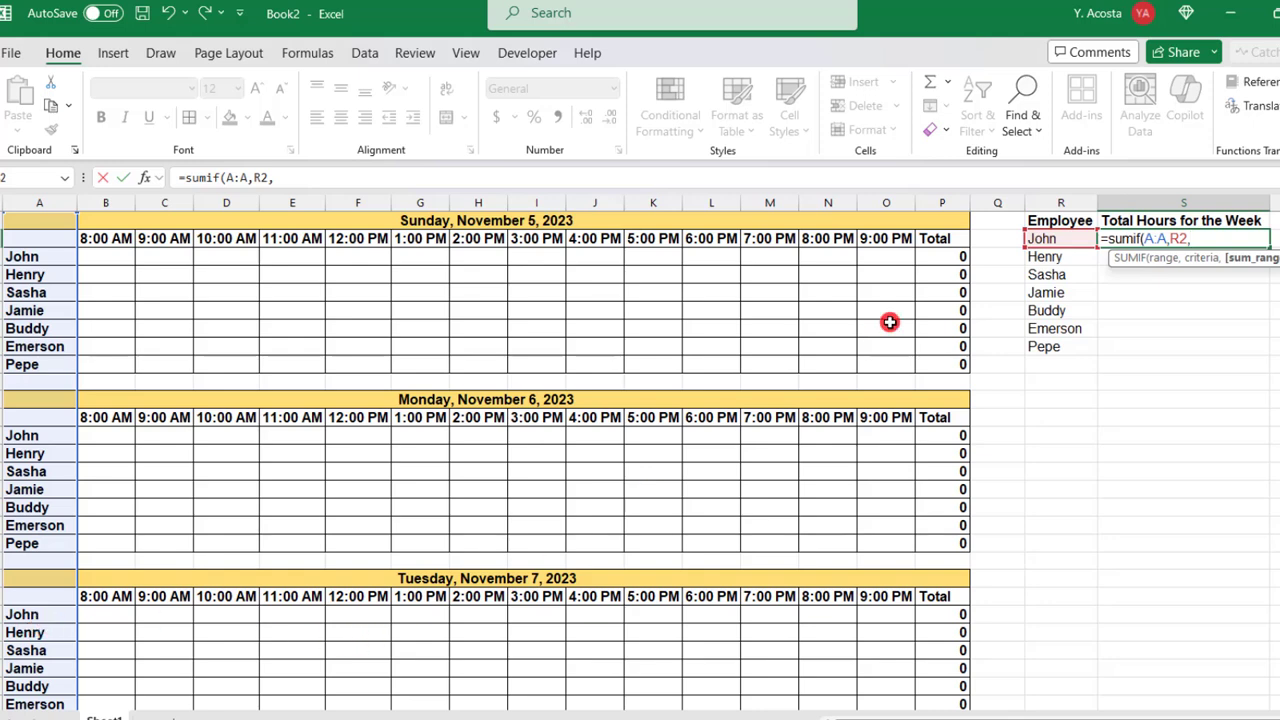
text(A:P)
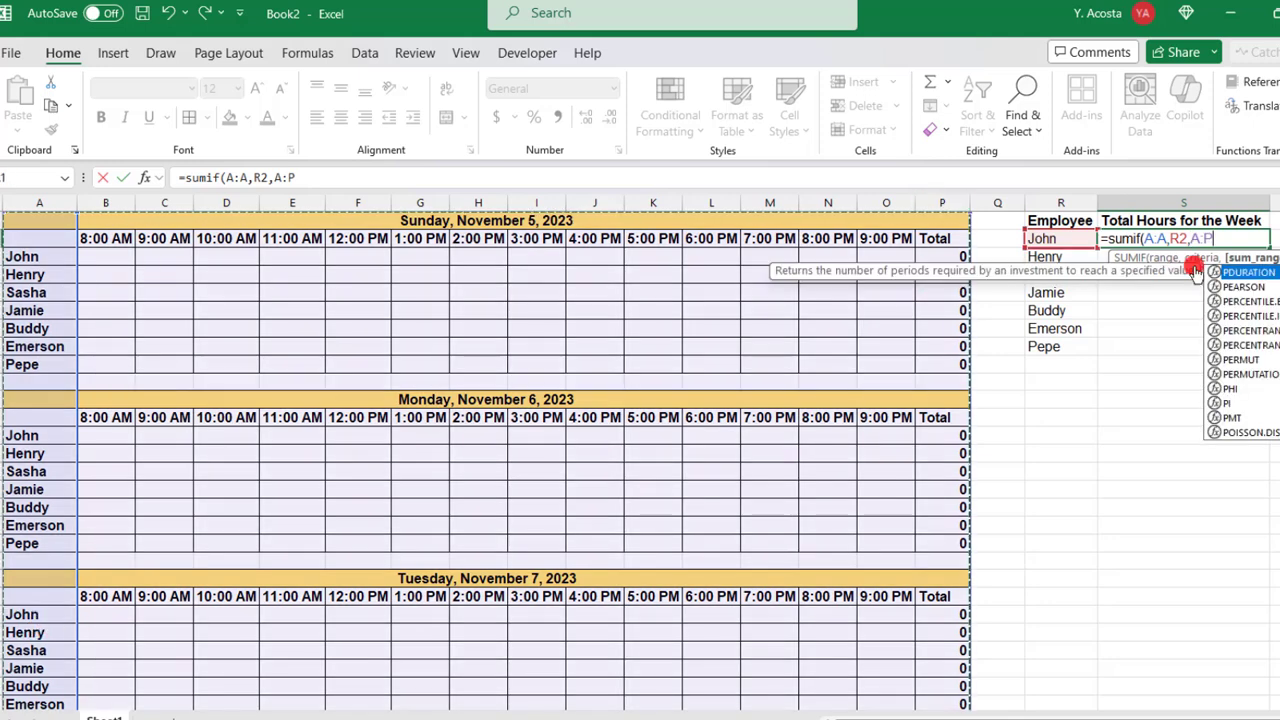
click(1190, 240)
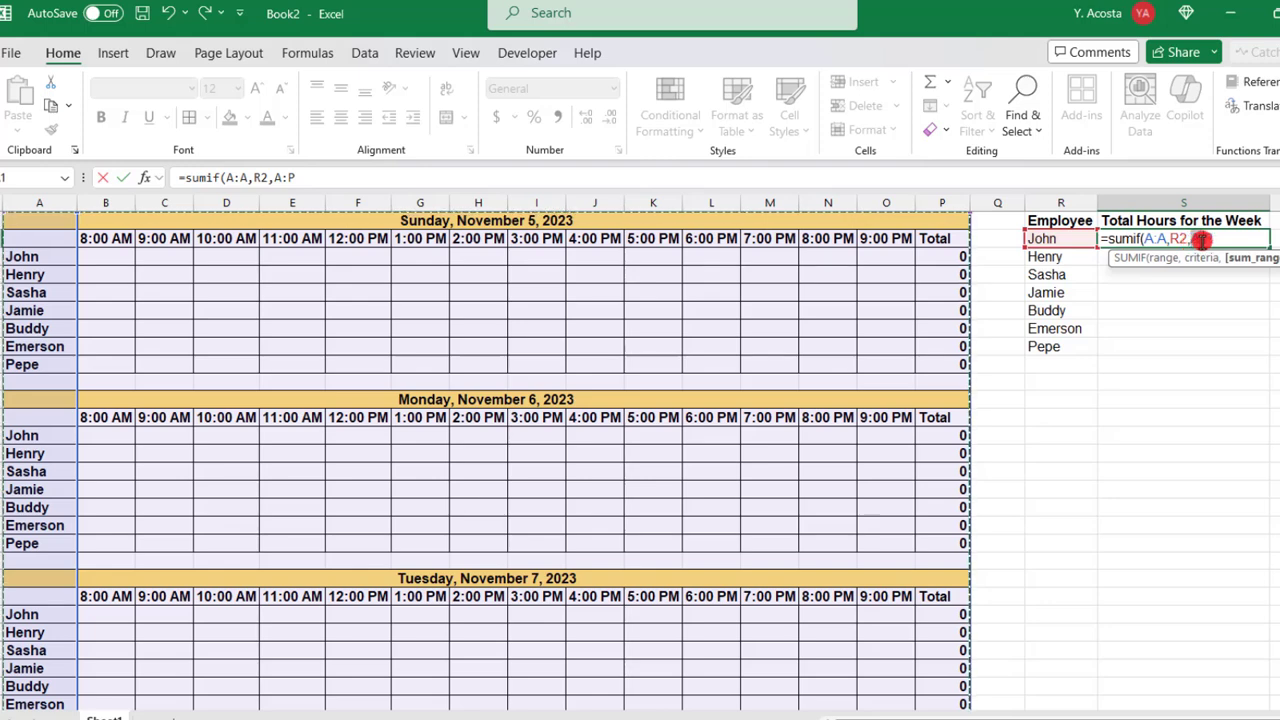
double_click(1196, 240)
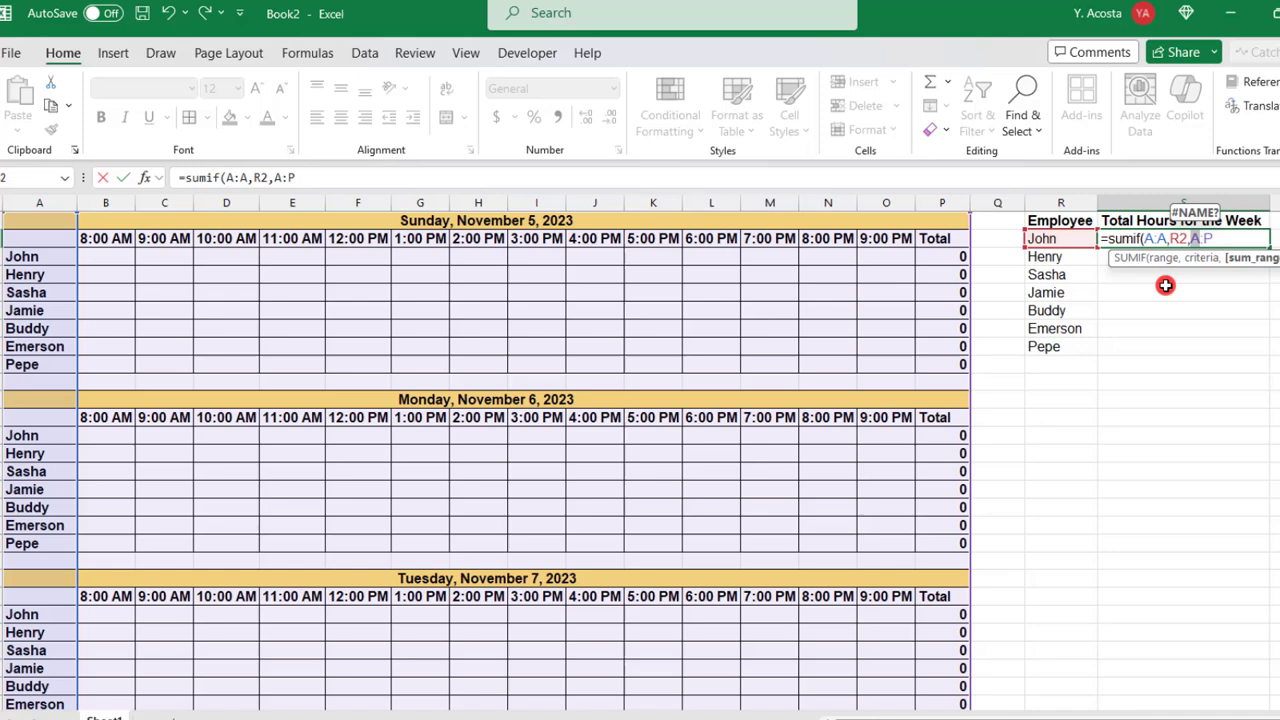
text(P)
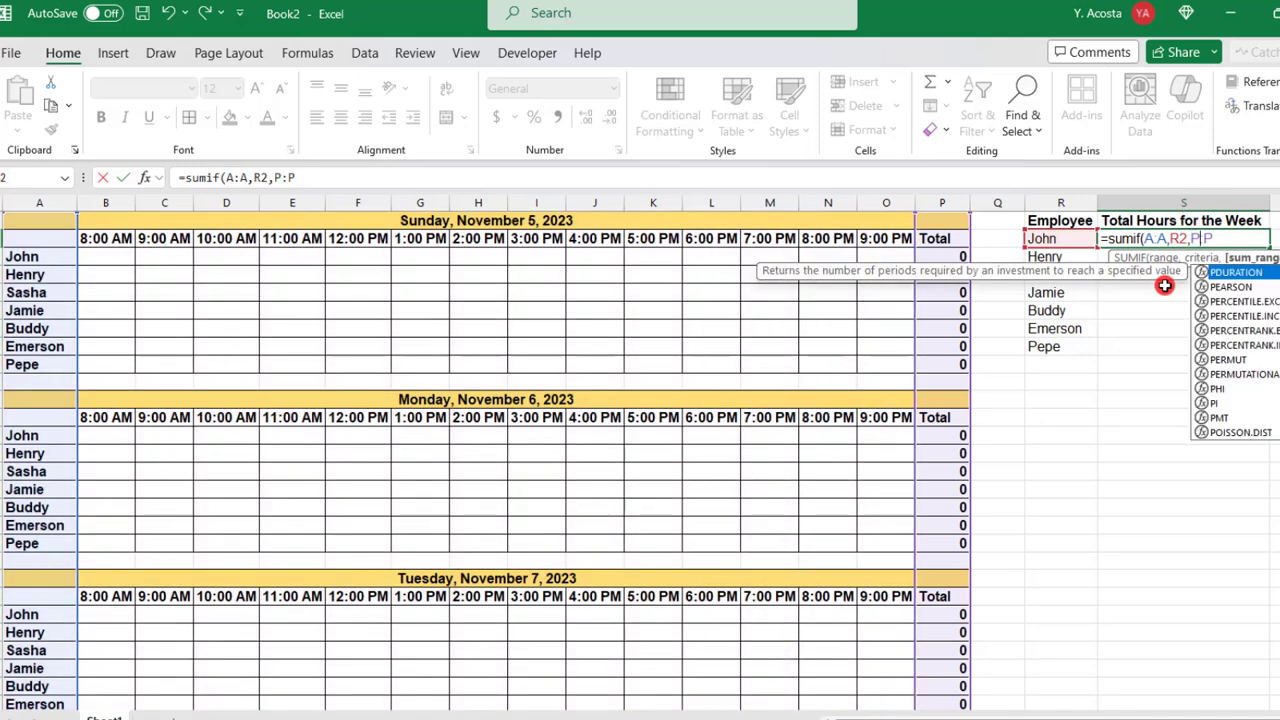
text())
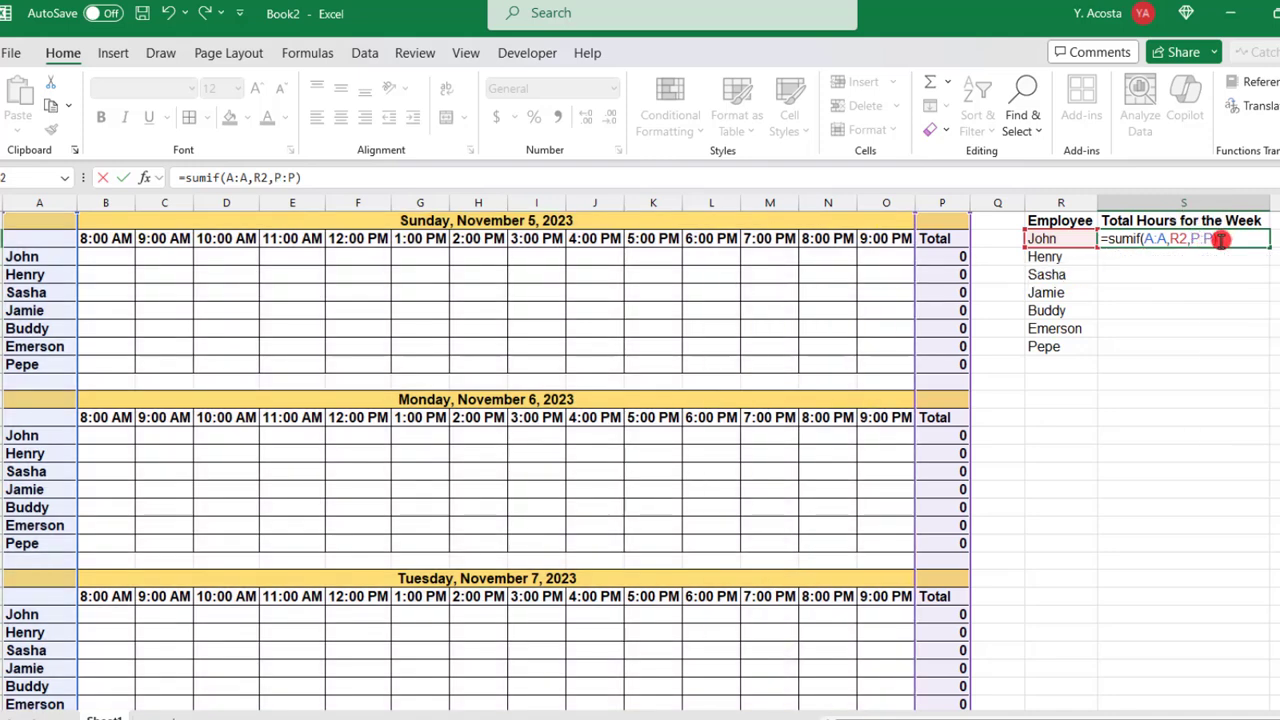
key(Return)
Fill the SUMIF formula down to Pepe and give R1:S8 all borders.
click(1183, 238)
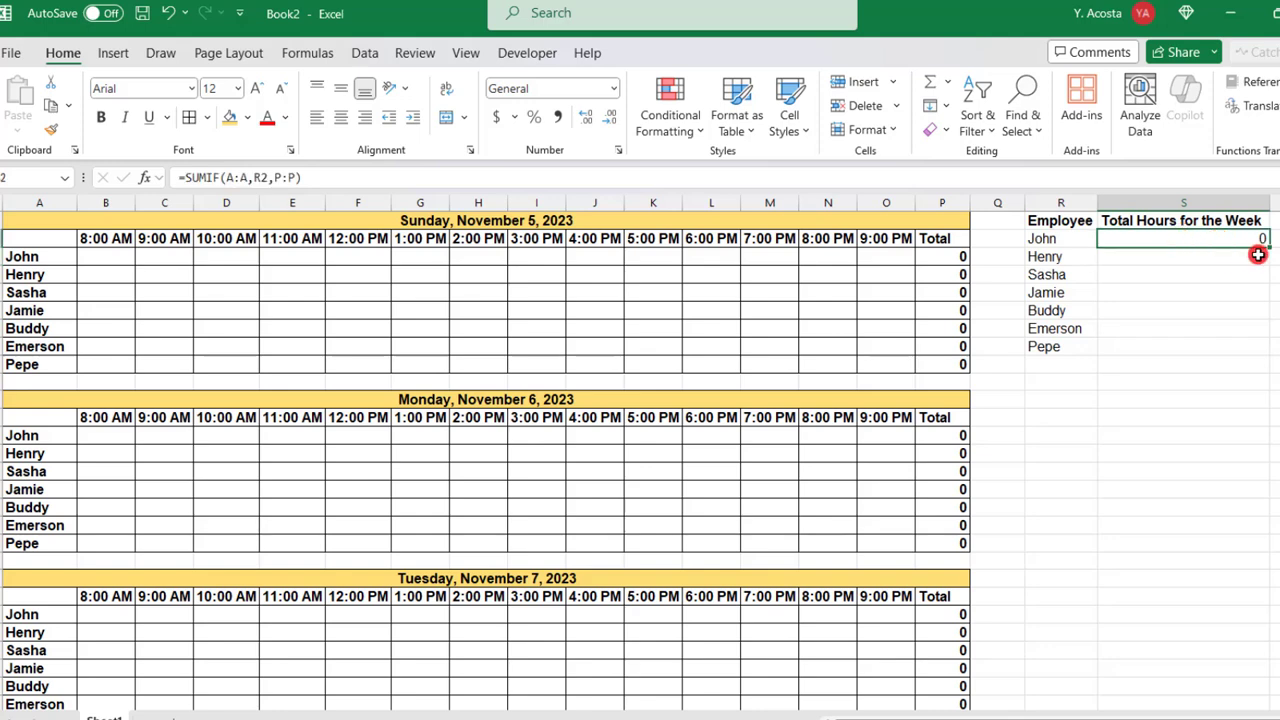
drag(1268, 244, 1247, 350)
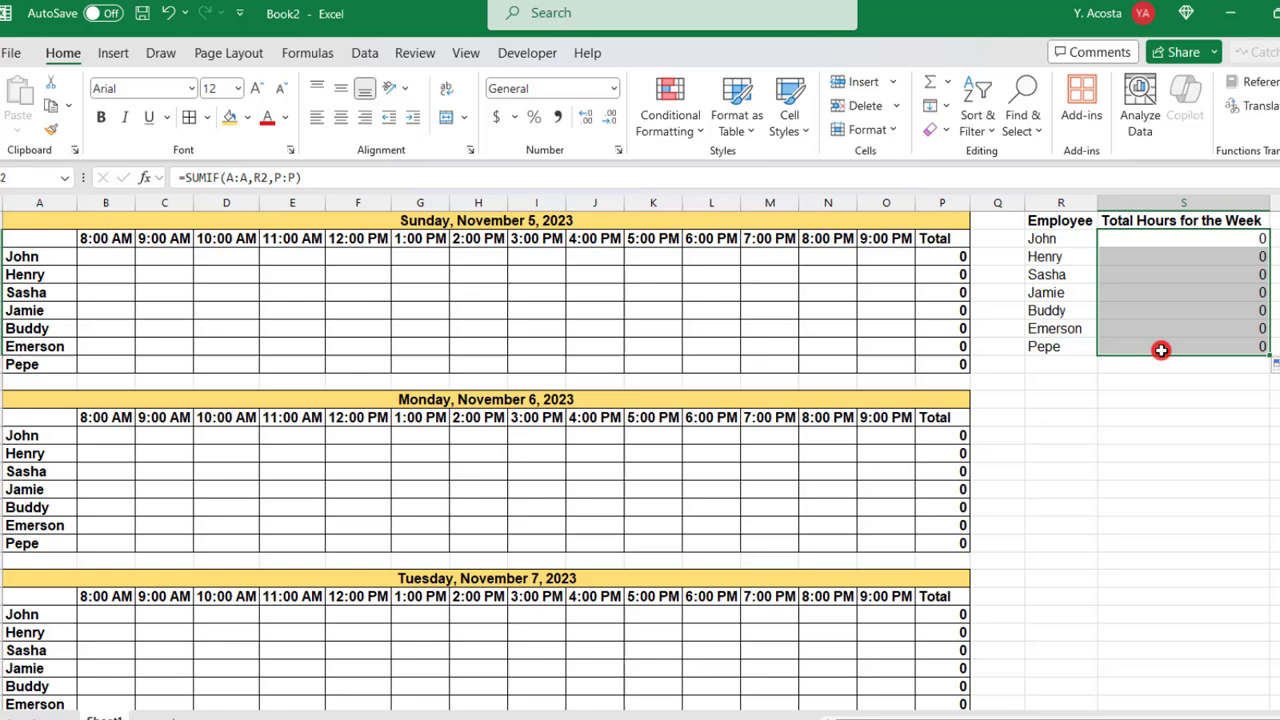
drag(1066, 222, 1160, 346)
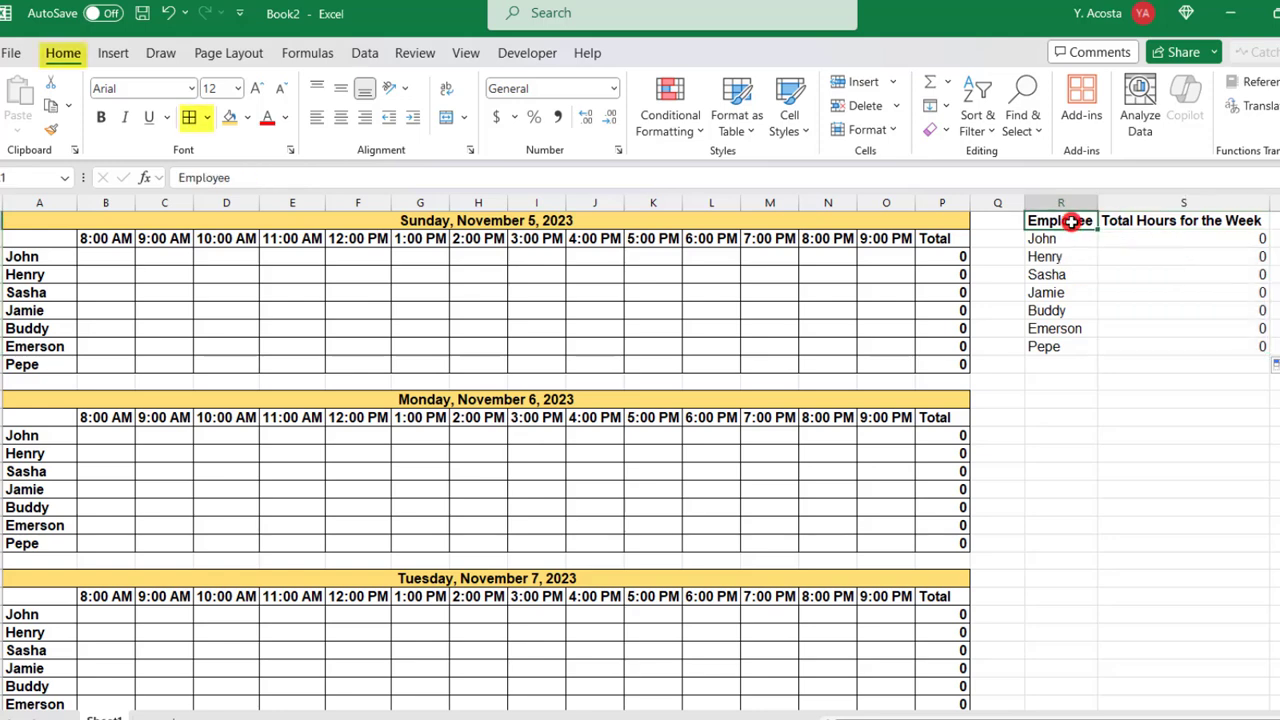
click(189, 117)
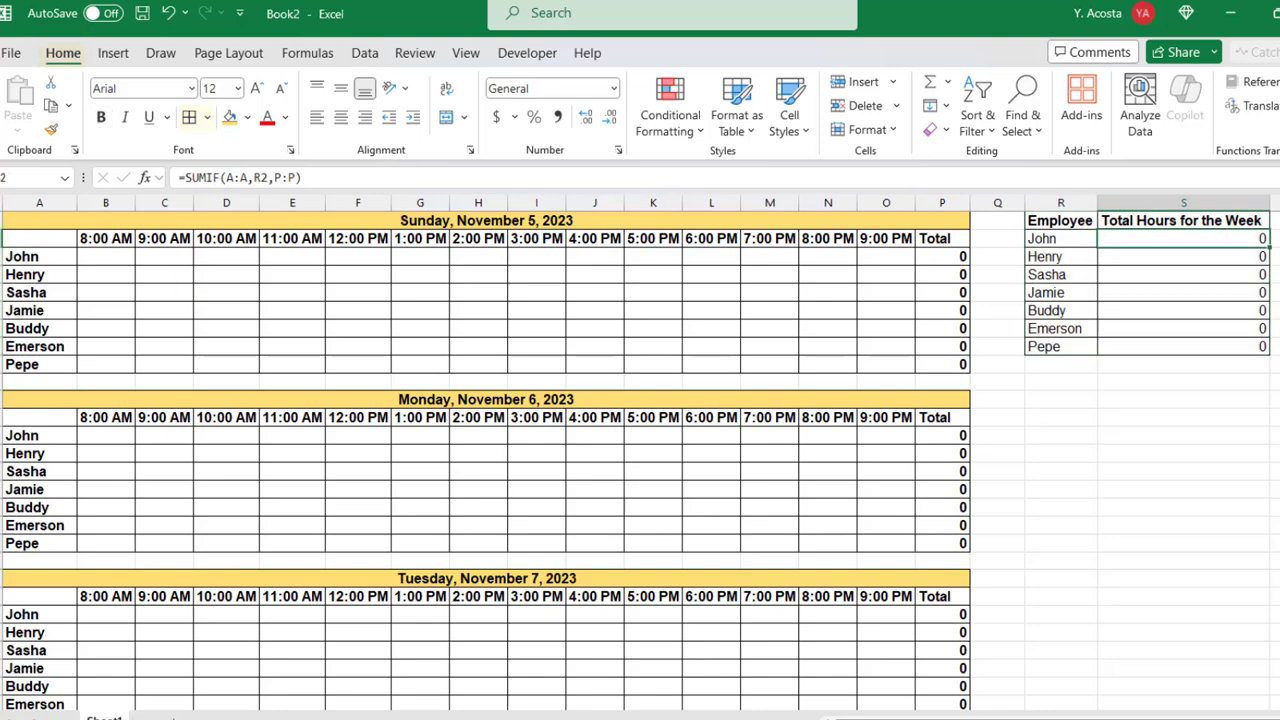
Mark John's Sunday 8:00 AM to 1:00 PM slots with X.
click(105, 257)
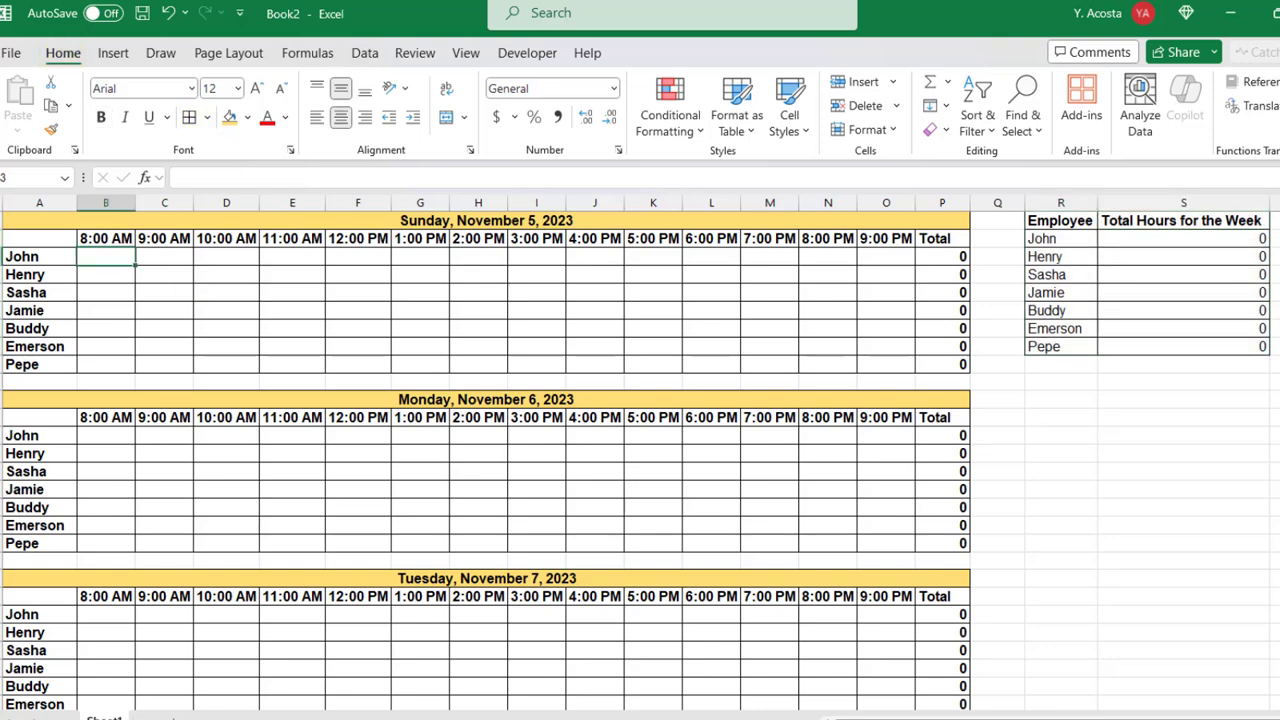
text(X)
key(Return)
key(Up)
key(ctrl+c)
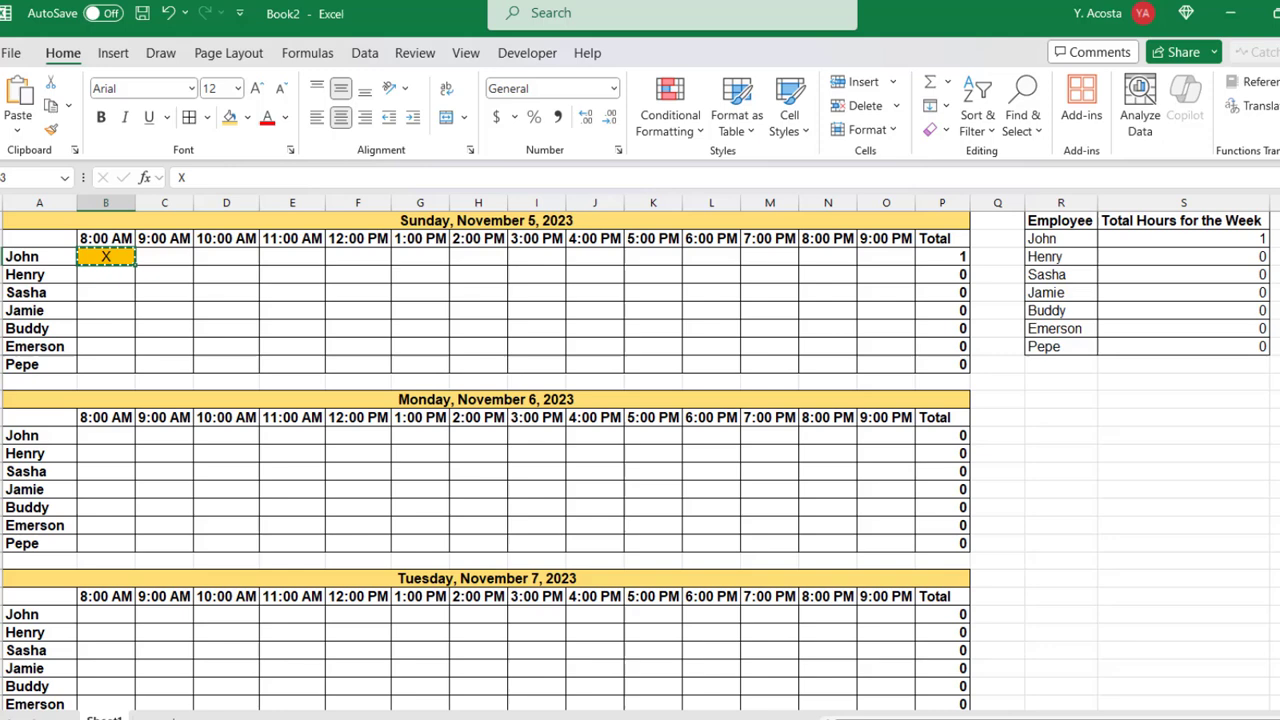
drag(105, 257, 420, 257)
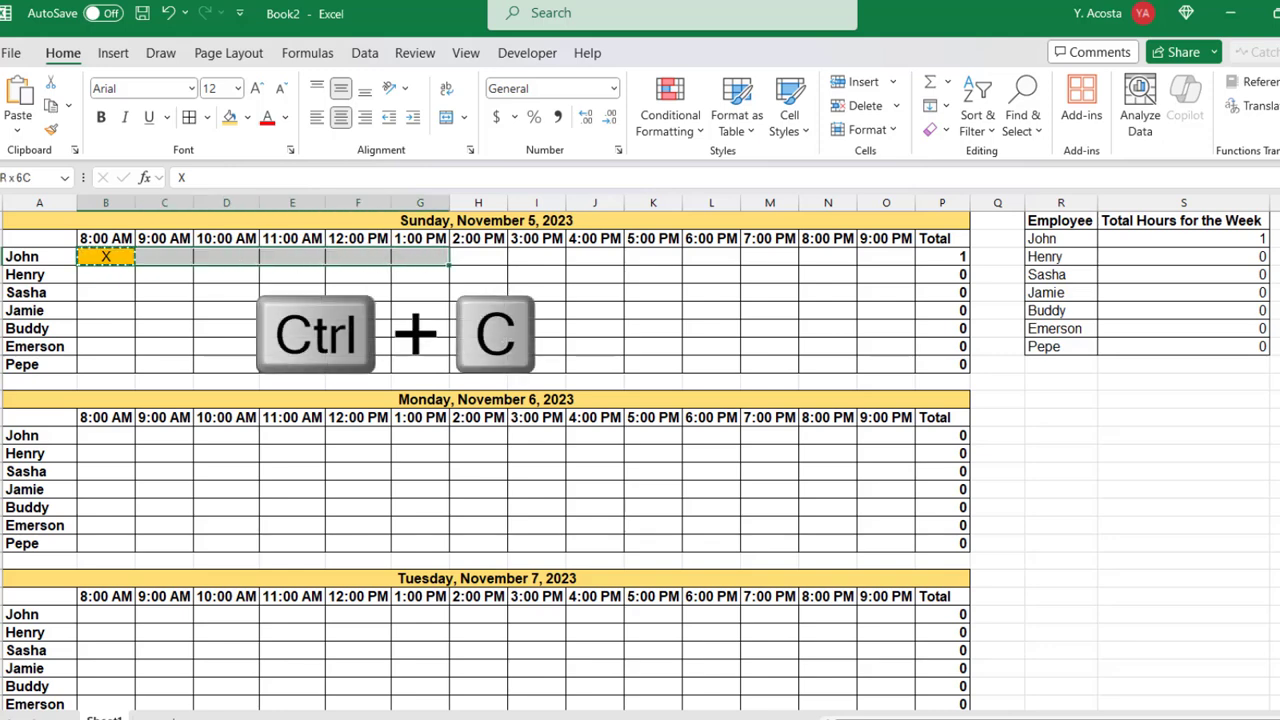
key(ctrl+v)
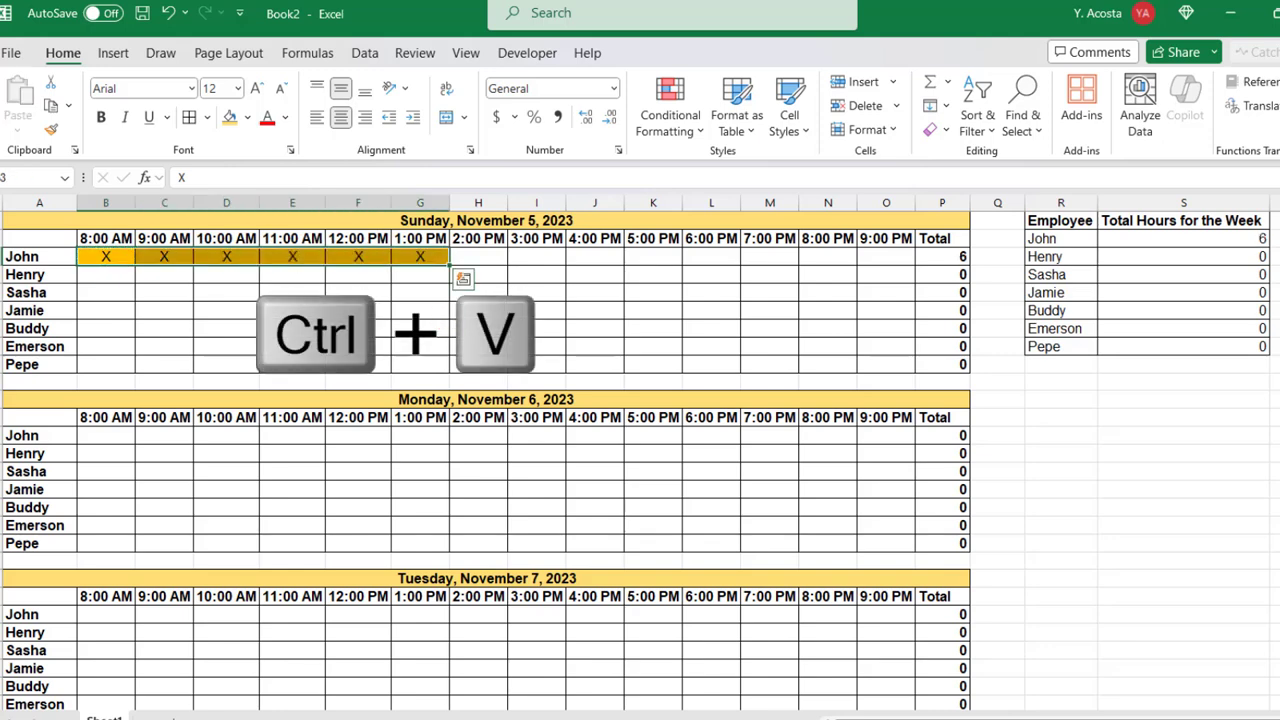
Copy John's Sunday 8 AM–1 PM shifts into Monday and check the total formulas.
click(944, 262)
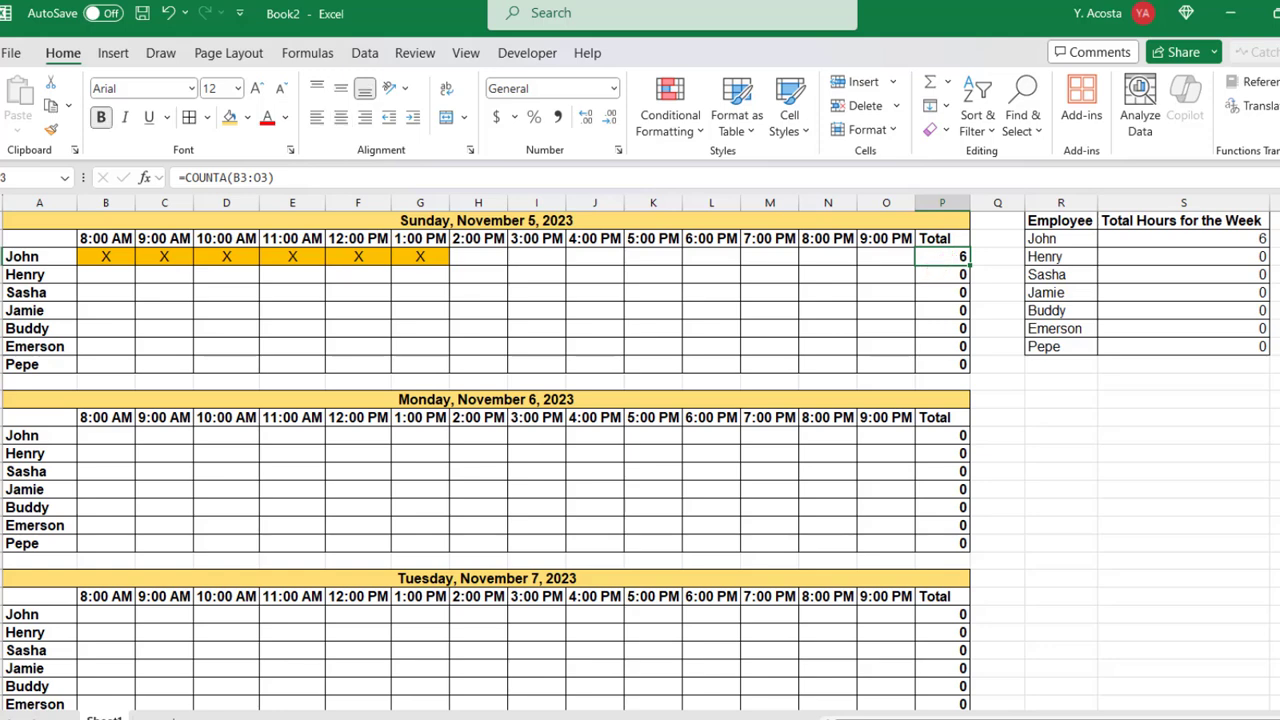
click(1175, 243)
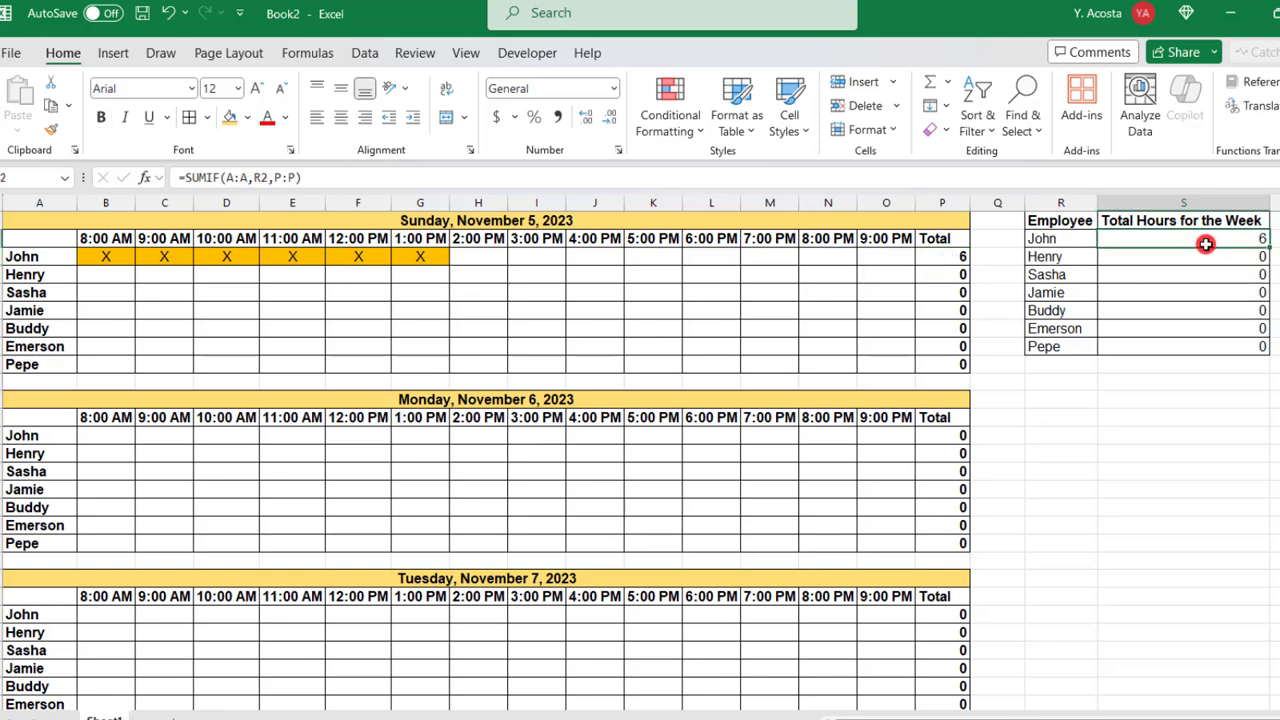
drag(114, 256, 420, 256)
key(ctrl+c)
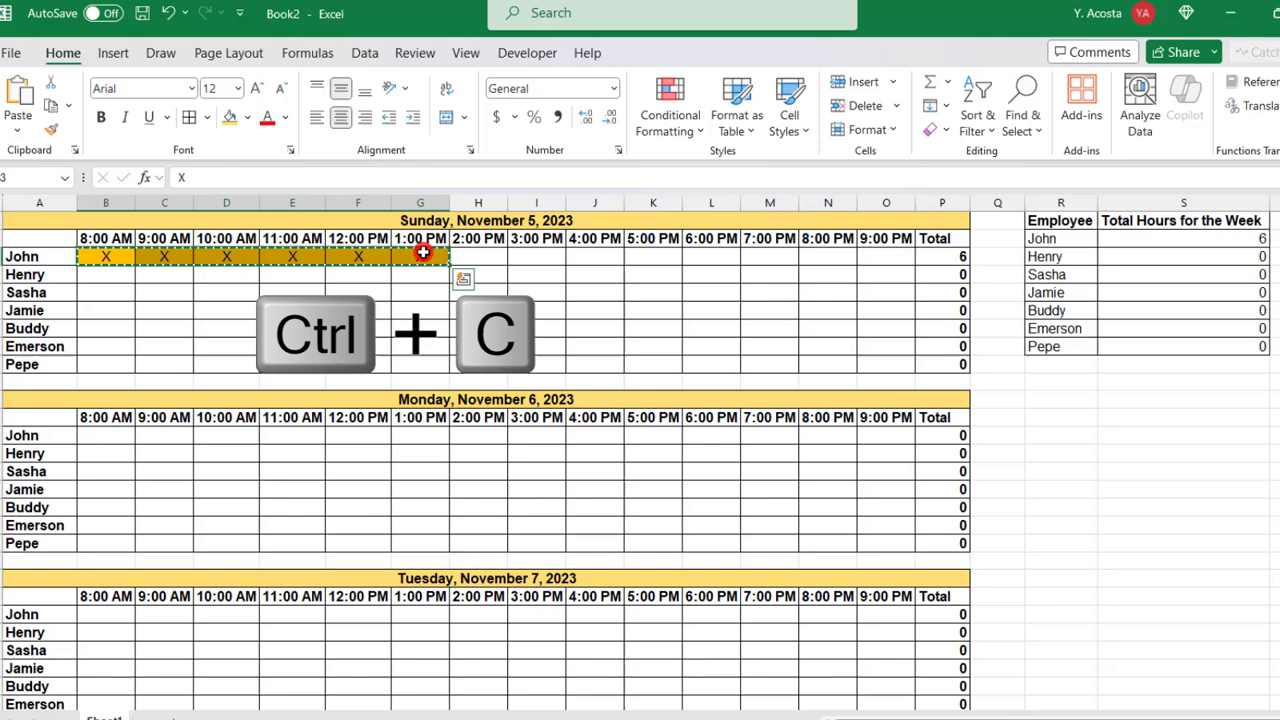
click(119, 434)
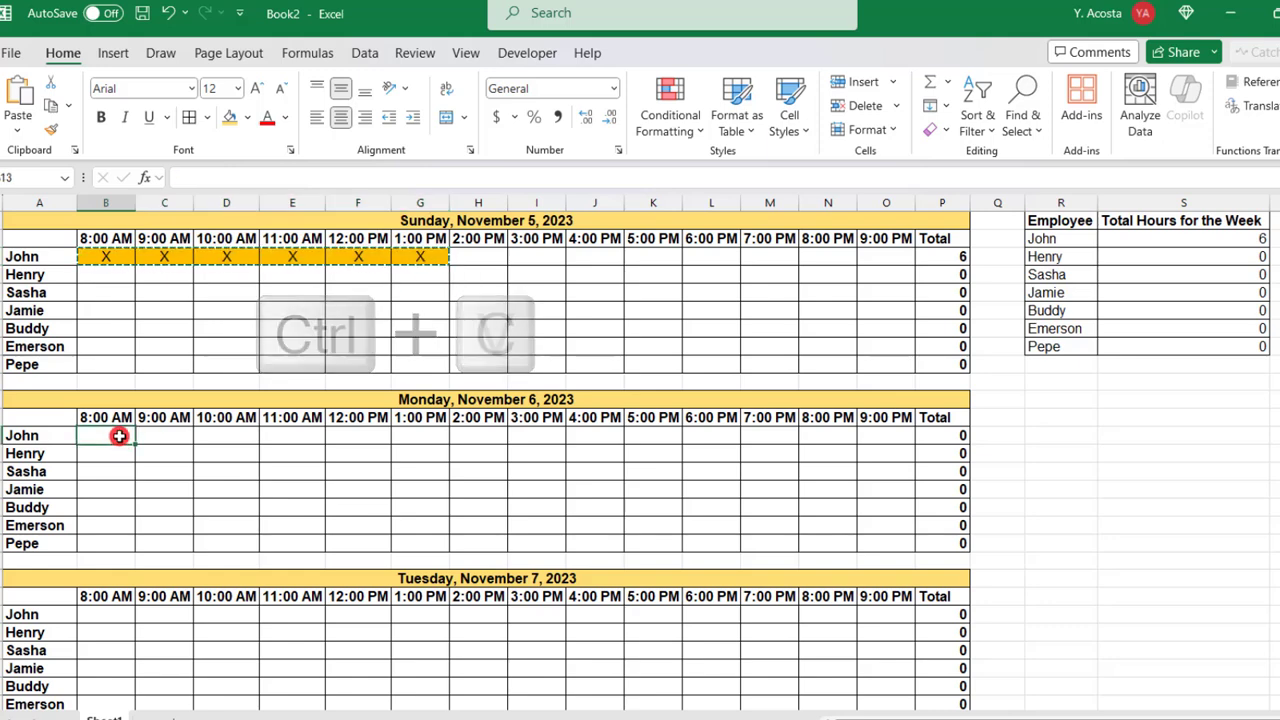
key(ctrl+v)
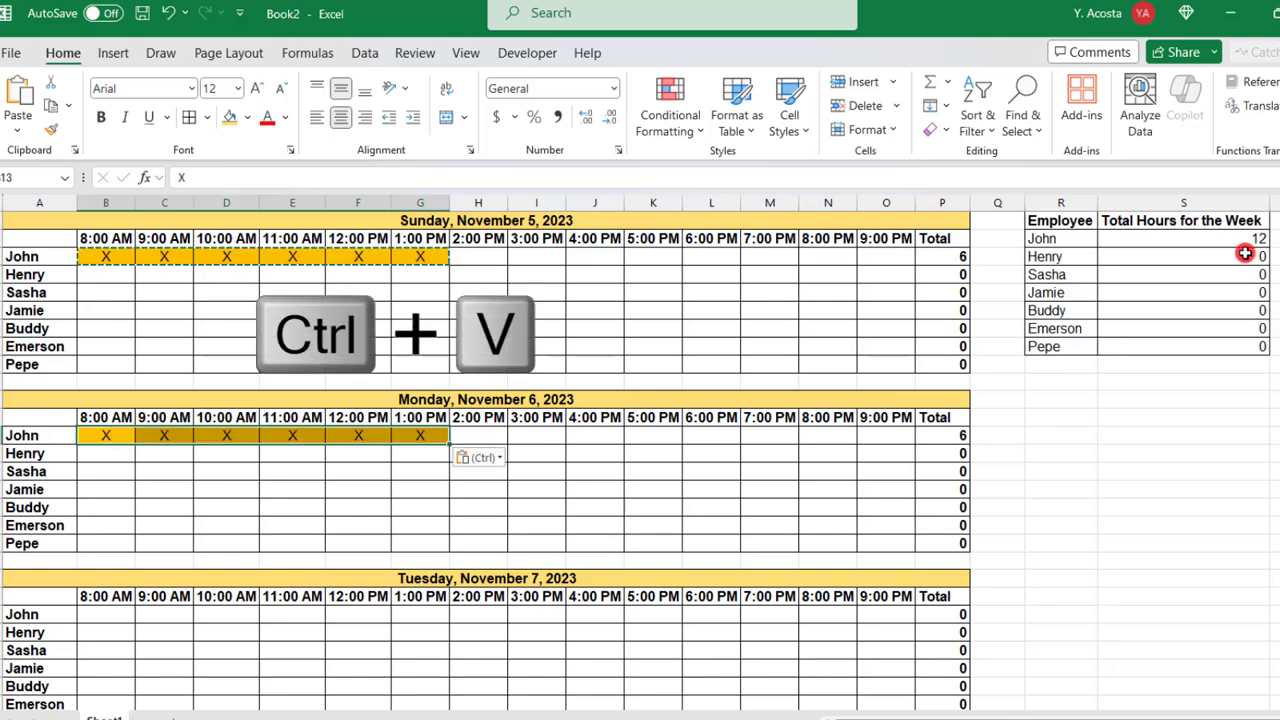
click(1231, 239)
click(946, 241)
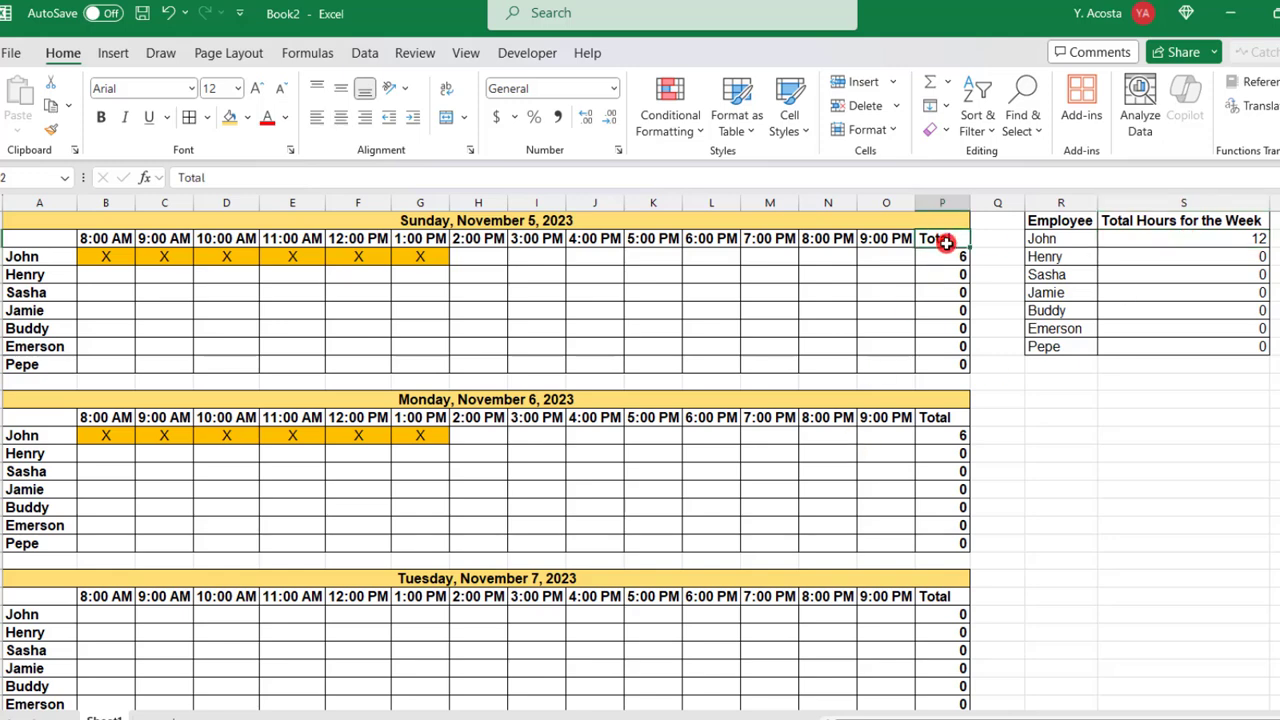
click(958, 440)
click(1215, 240)
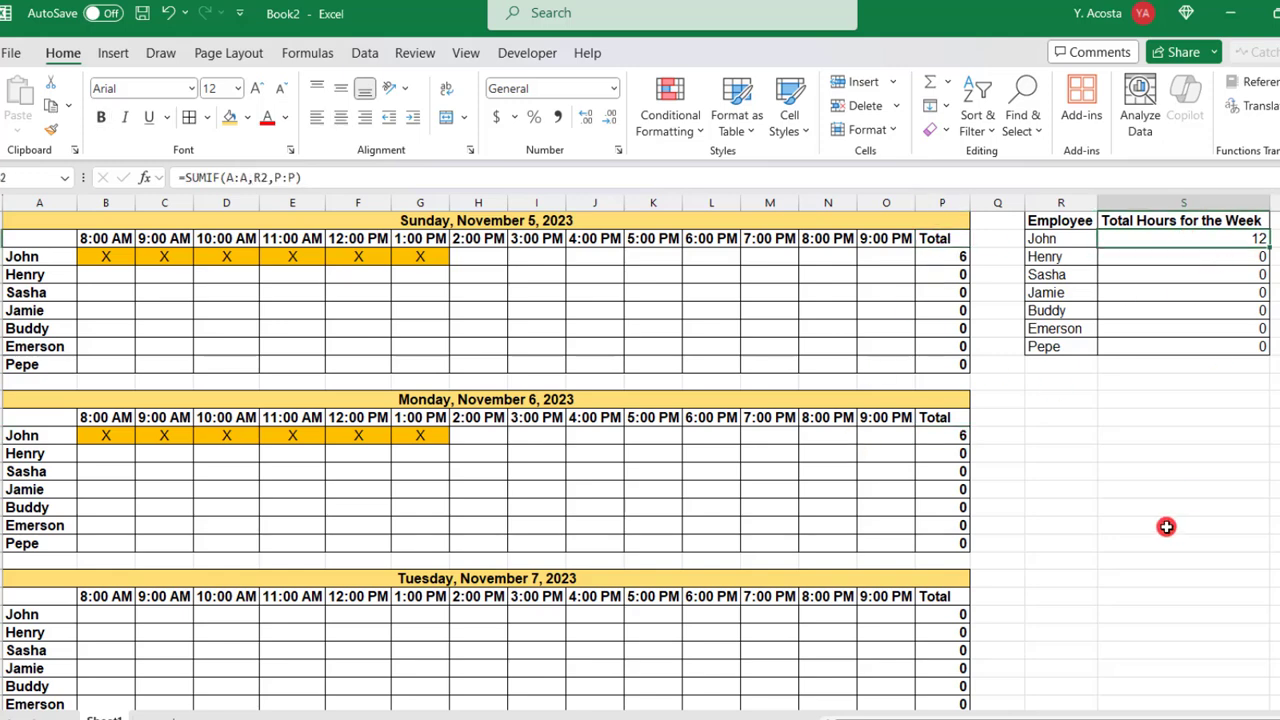
Fill Henry's 2:00 PM to 9:00 PM slots with X on Sunday and Monday.
click(410, 256)
key(ctrl+c)
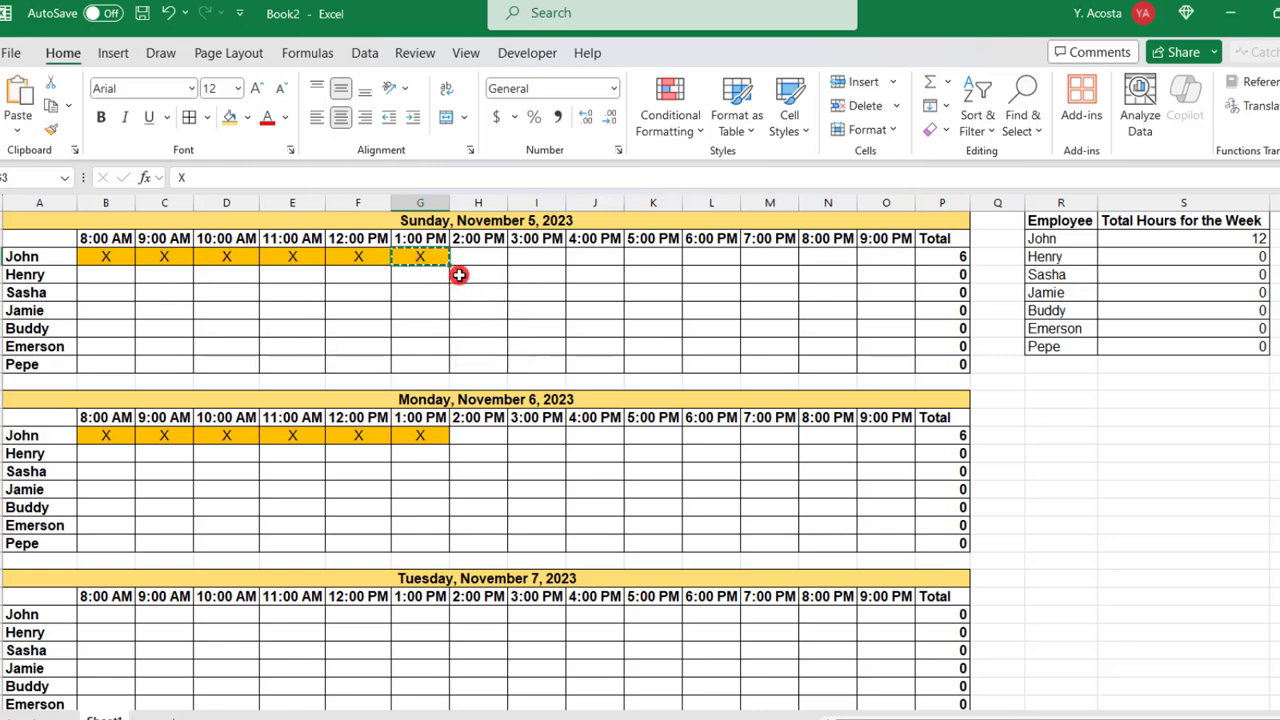
drag(460, 270, 868, 274)
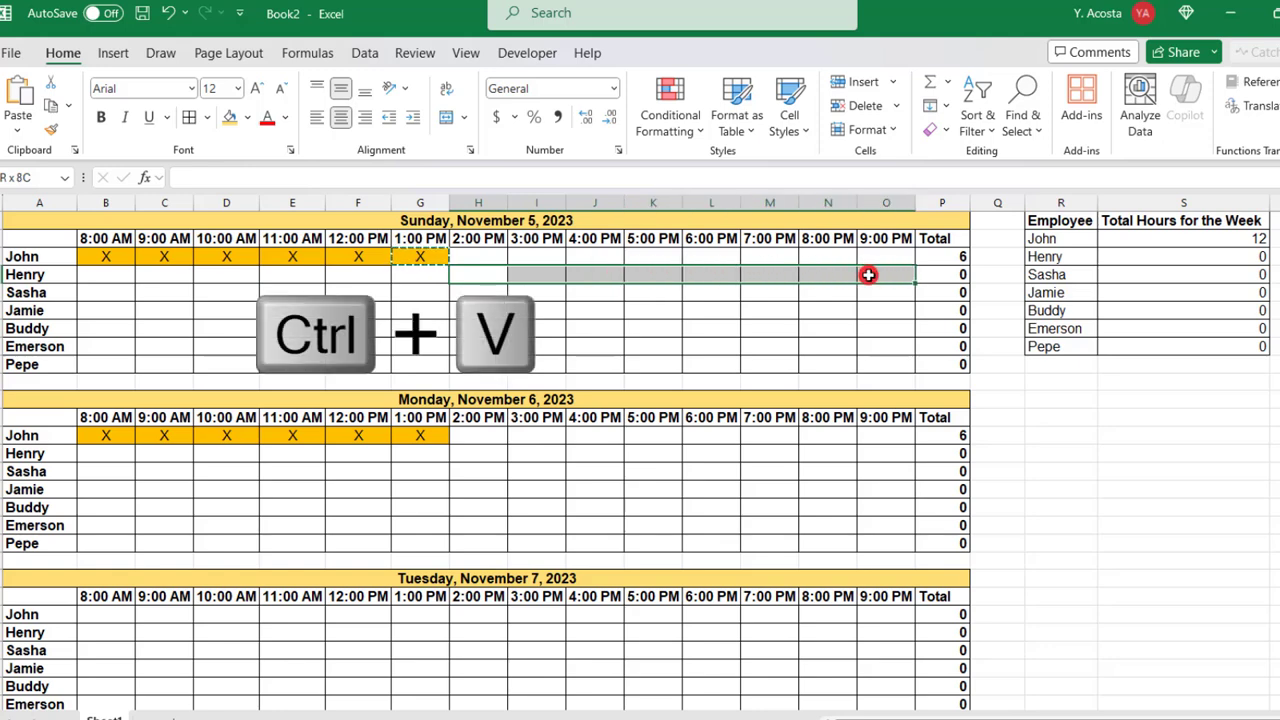
key(ctrl+v)
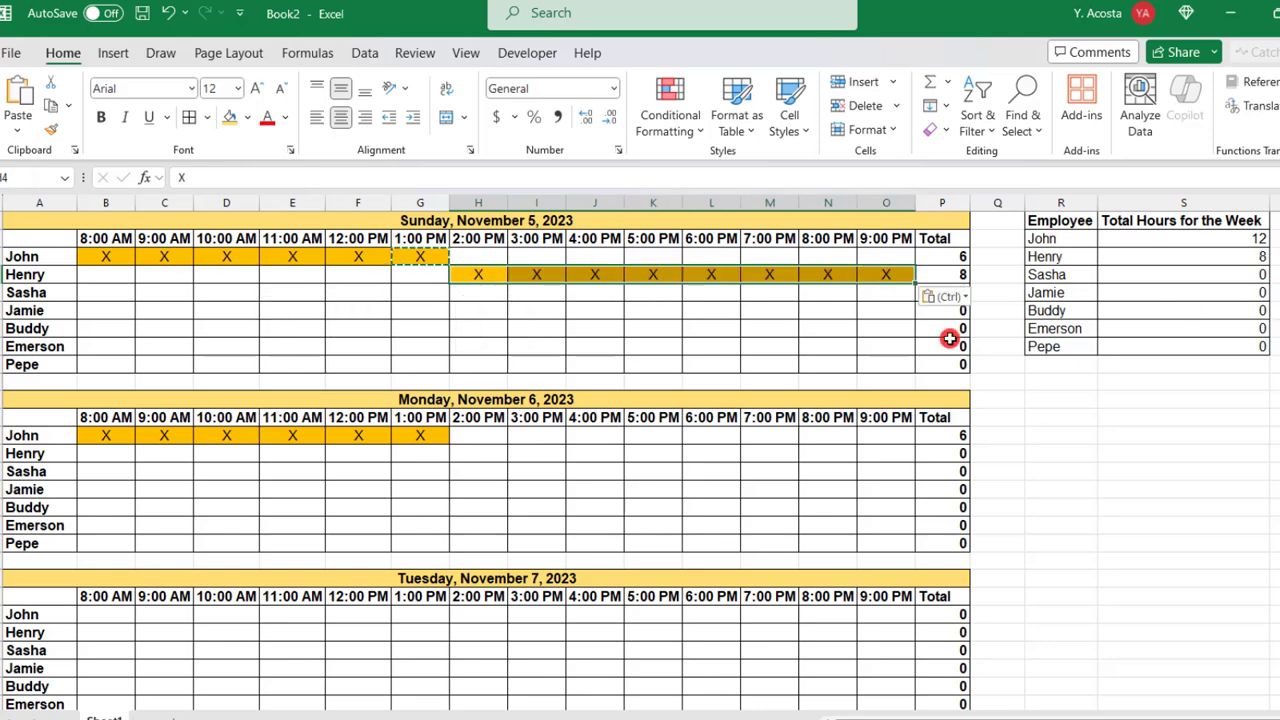
click(489, 457)
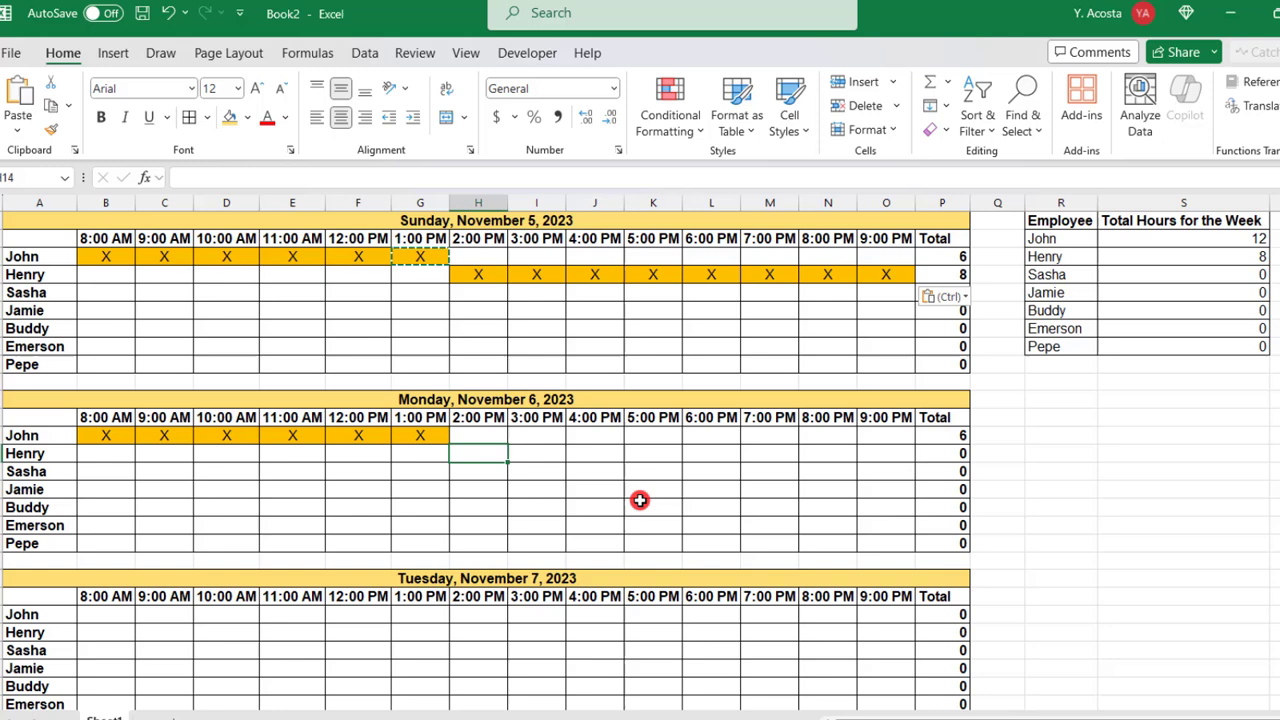
key(ctrl+v)
drag(480, 455, 895, 456)
key(ctrl+v)
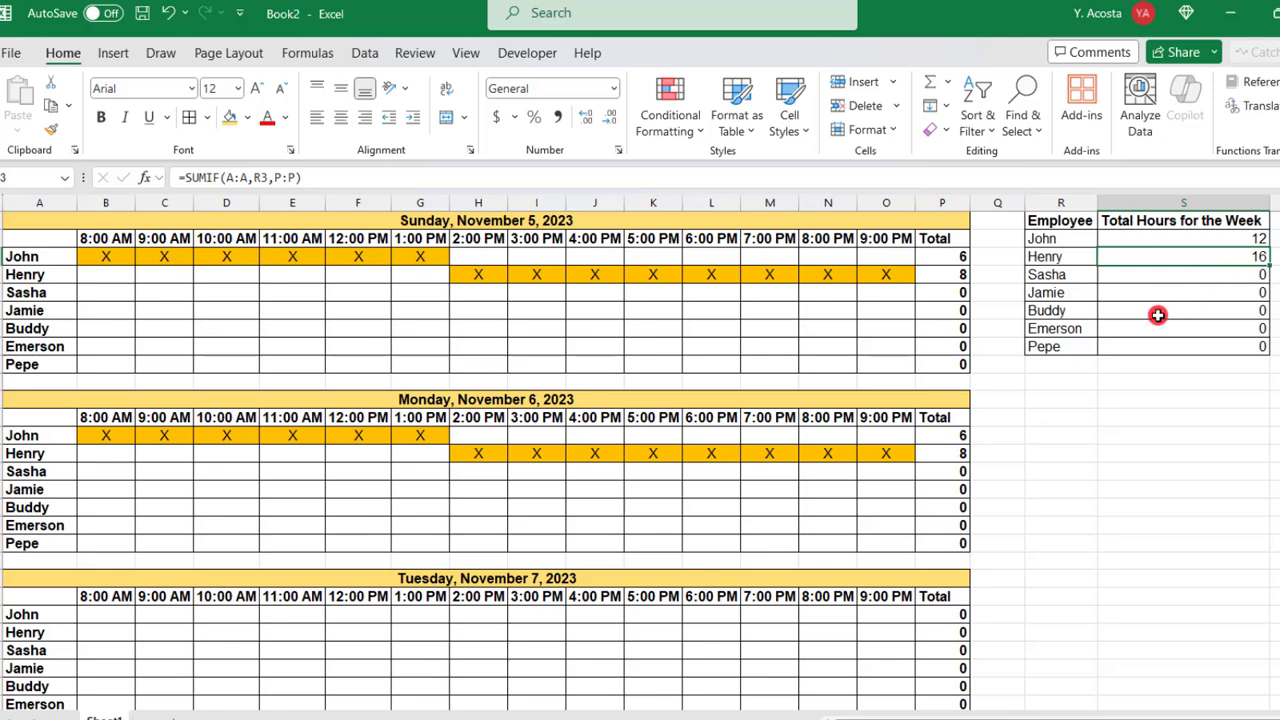
Highlight weekly totals in S2:S8 above 40 with Light Red Fill and dark red text.
click(1180, 238)
drag(1268, 246, 1268, 354)
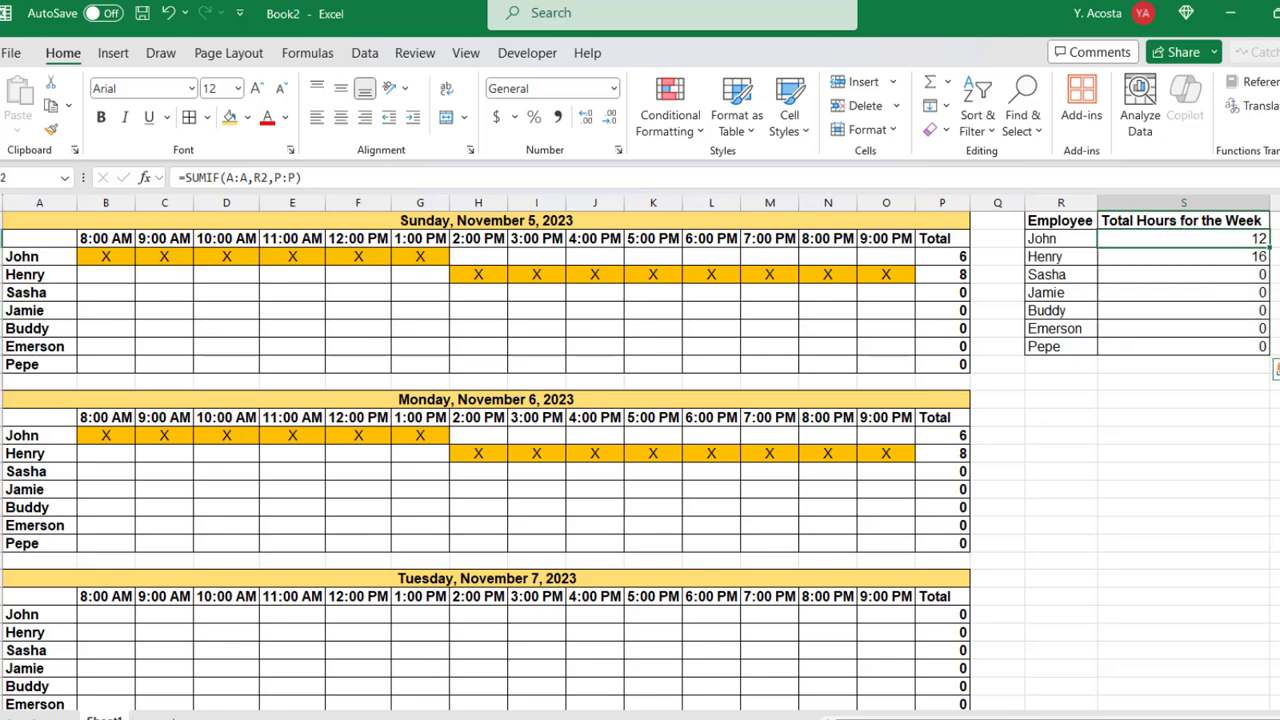
drag(1180, 238, 1180, 346)
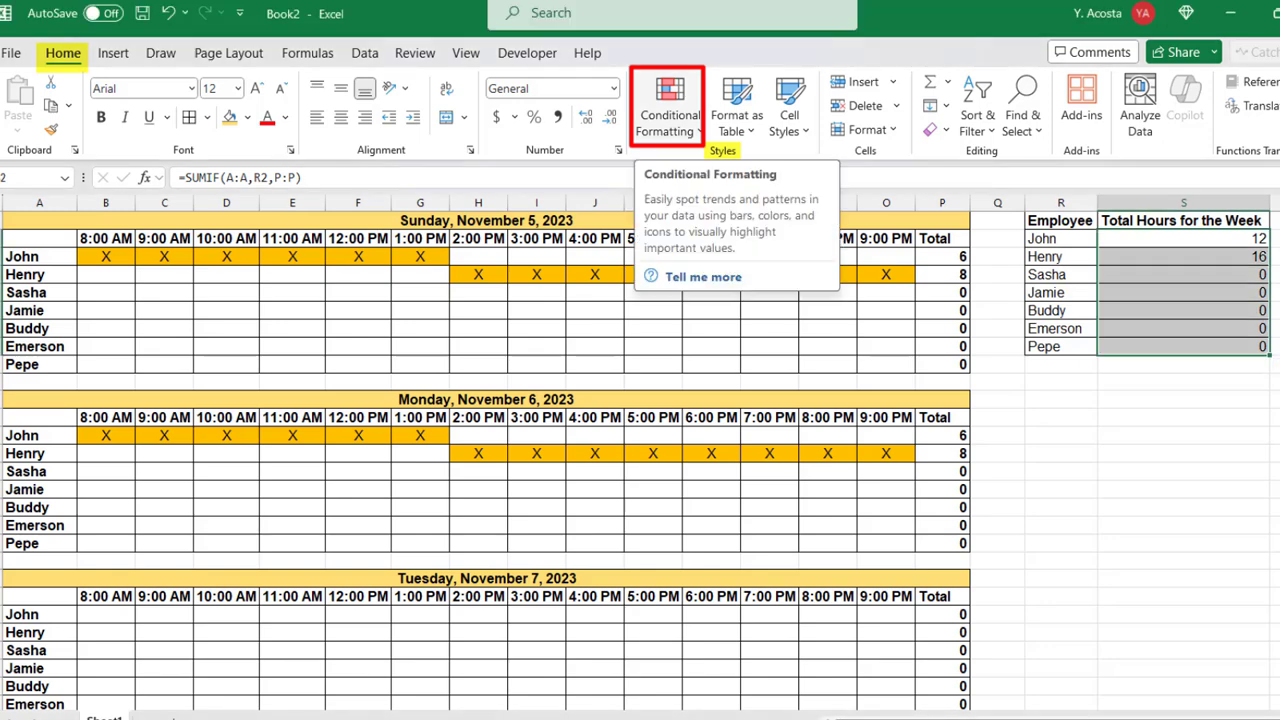
click(668, 118)
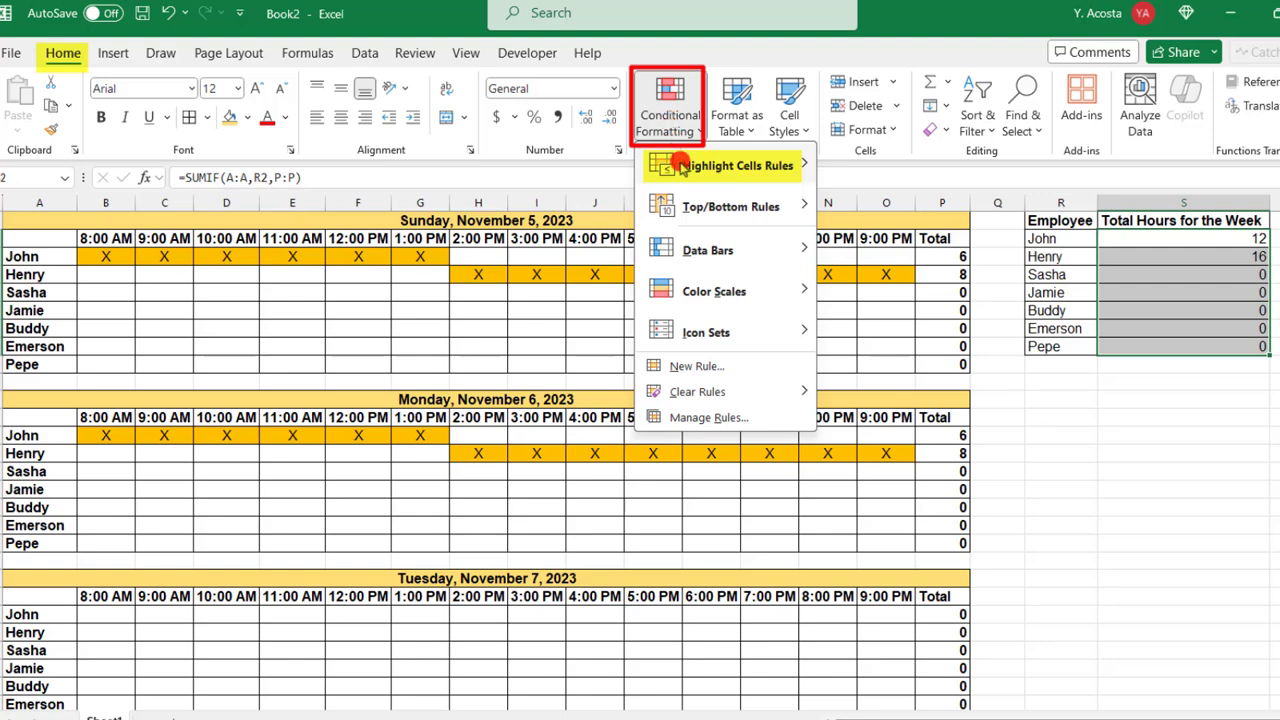
mouse_move(725, 166)
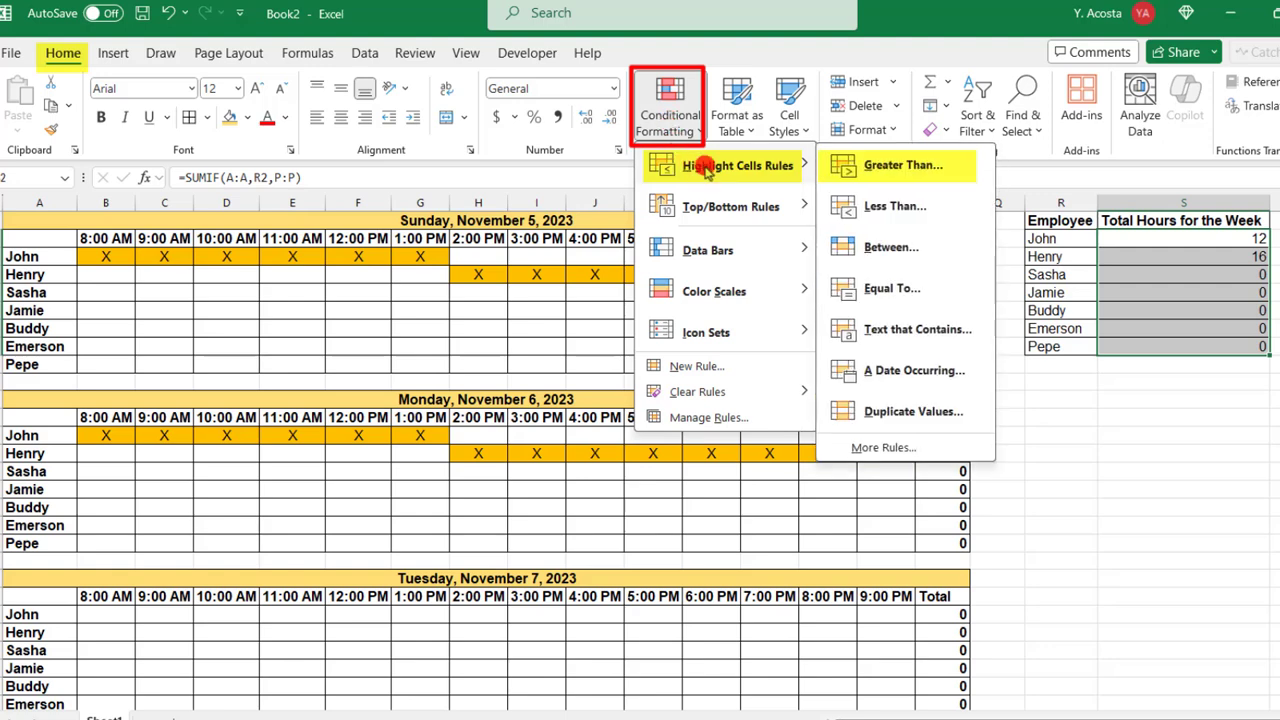
click(900, 172)
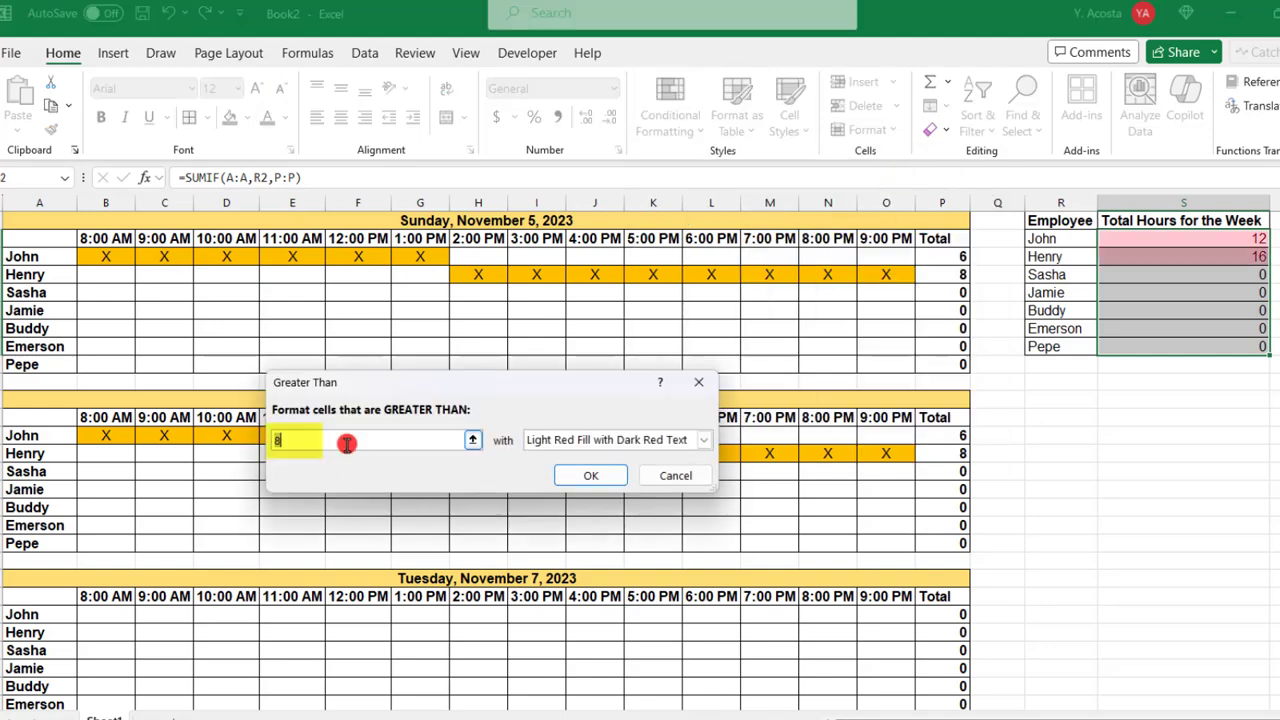
text(40)
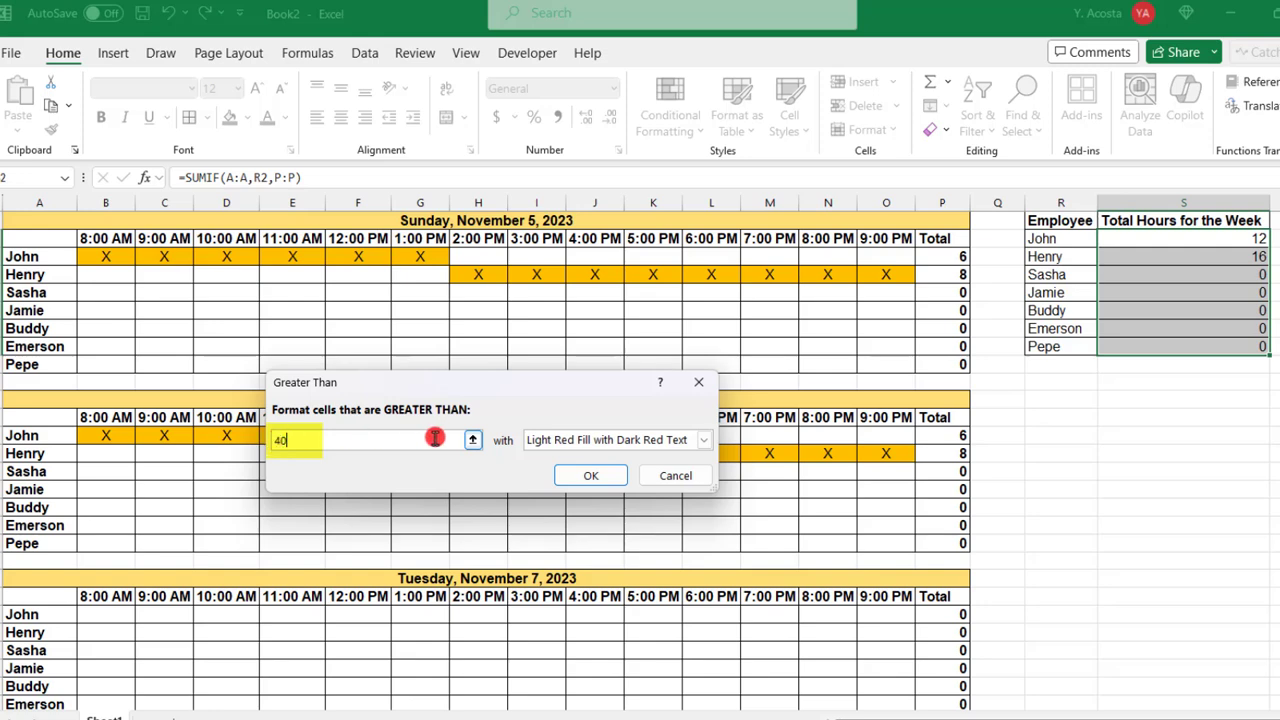
click(708, 440)
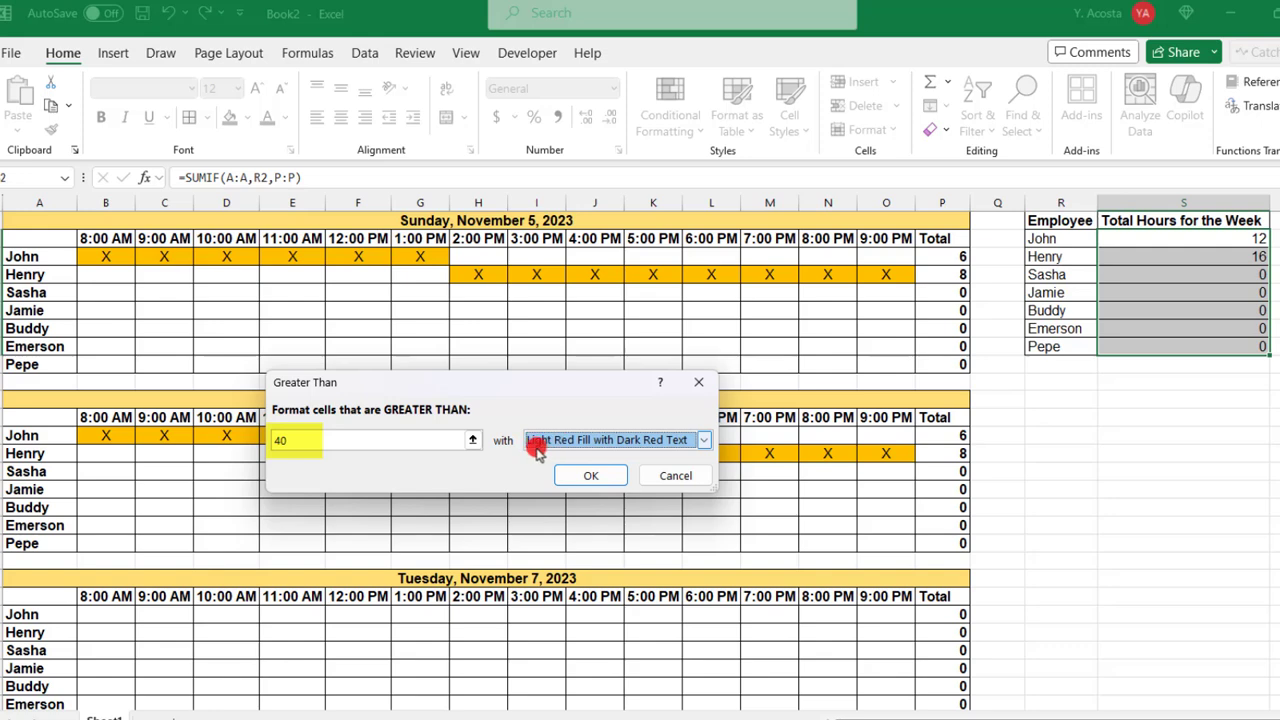
click(598, 476)
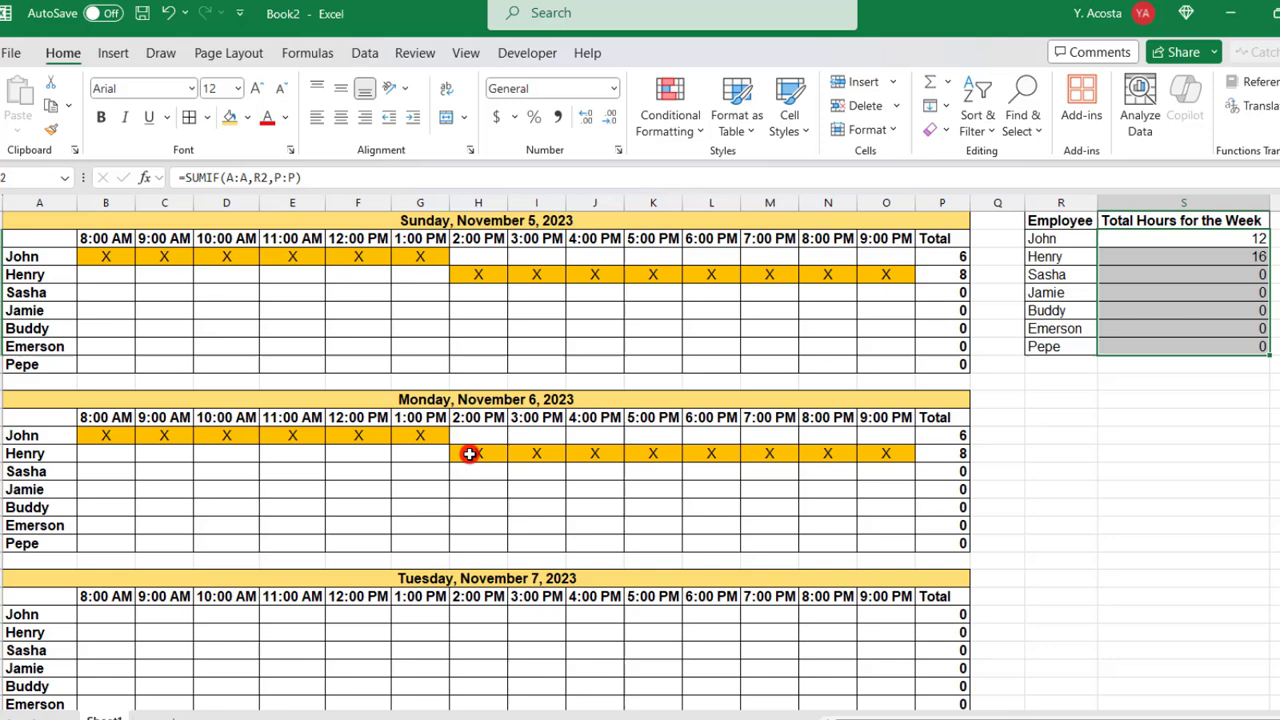
Mark Sasha's Monday 8:00 AM through 4:00 PM slots with X.
click(106, 471)
text(X)
key(Return)
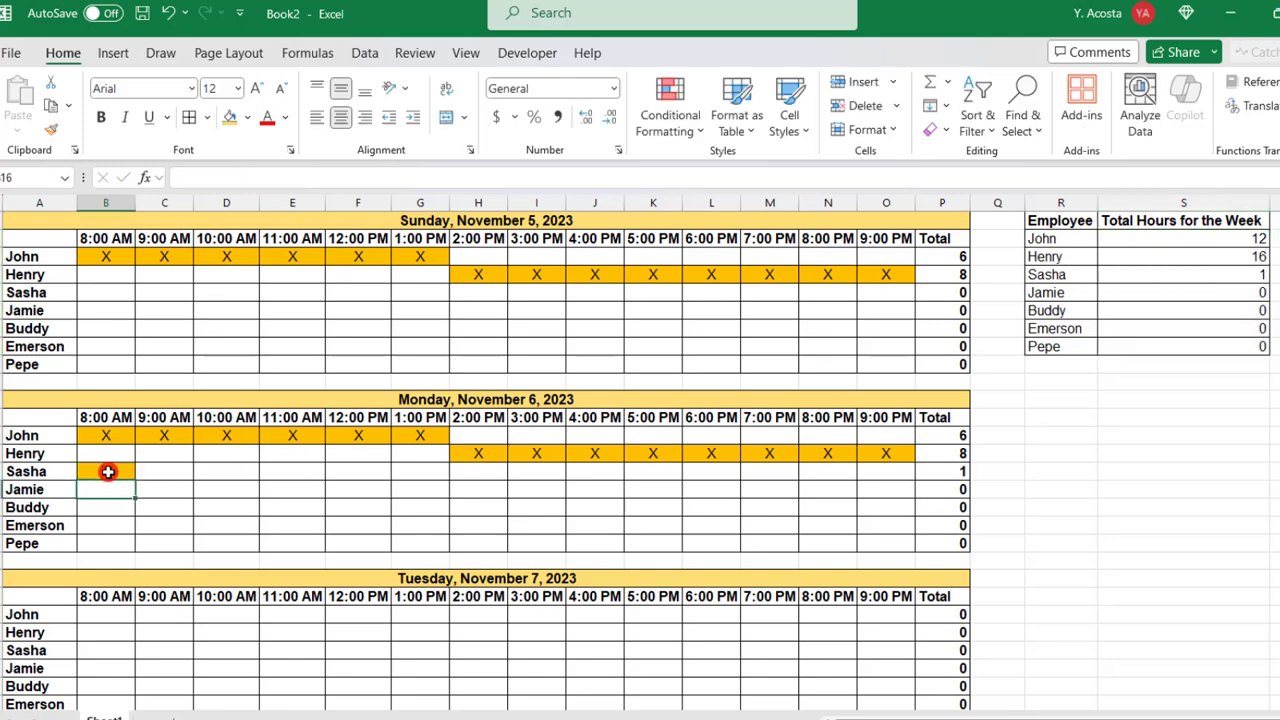
click(106, 471)
key(ctrl+c)
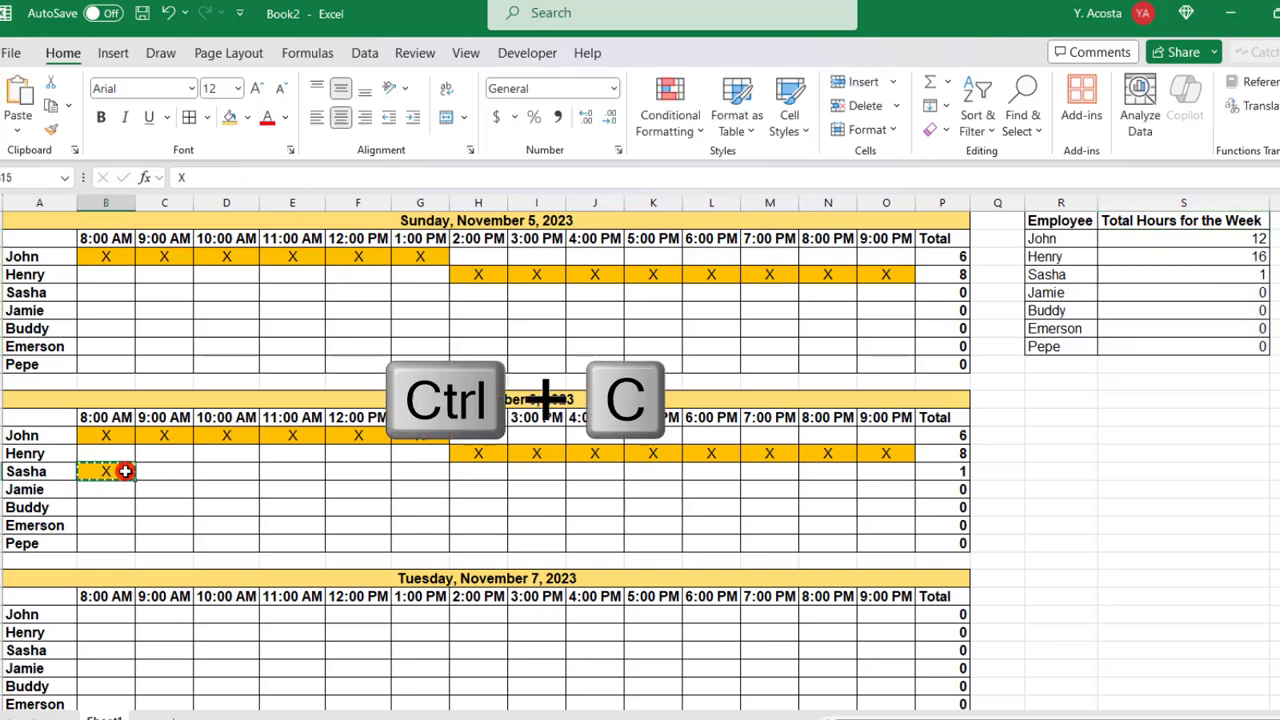
drag(110, 471, 548, 473)
key(ctrl+v)
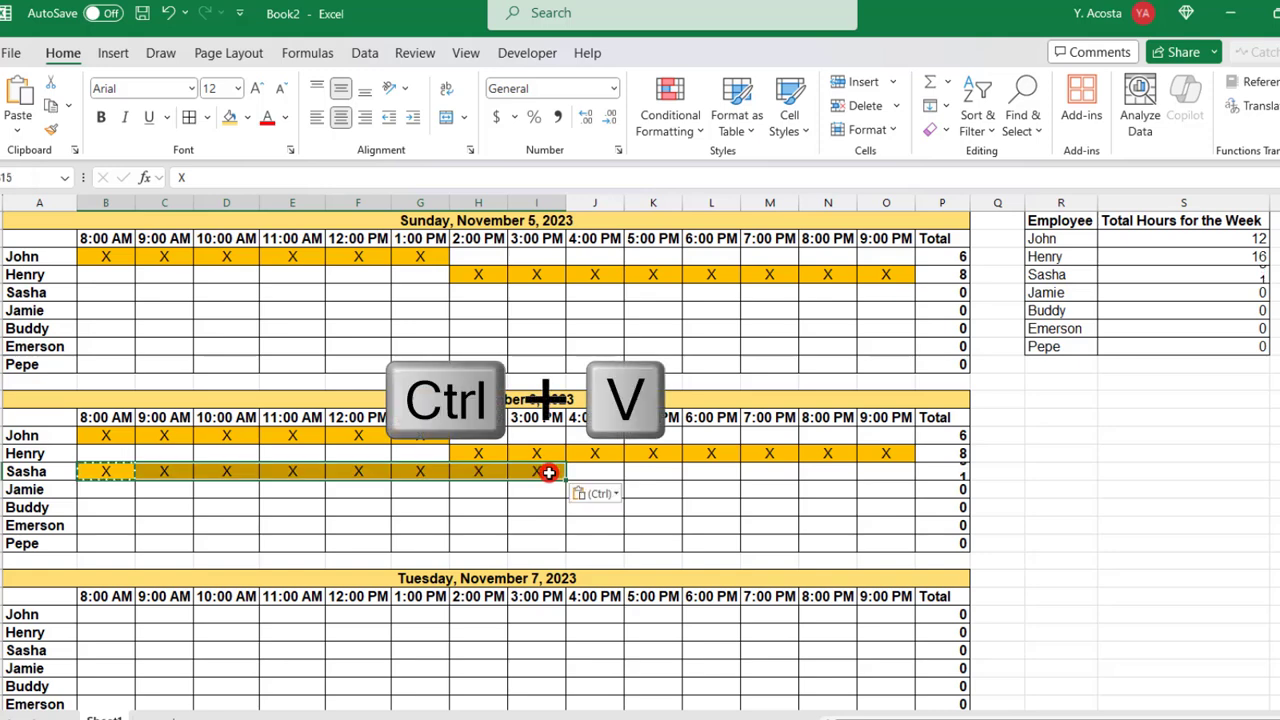
click(590, 472)
key(ctrl+v)
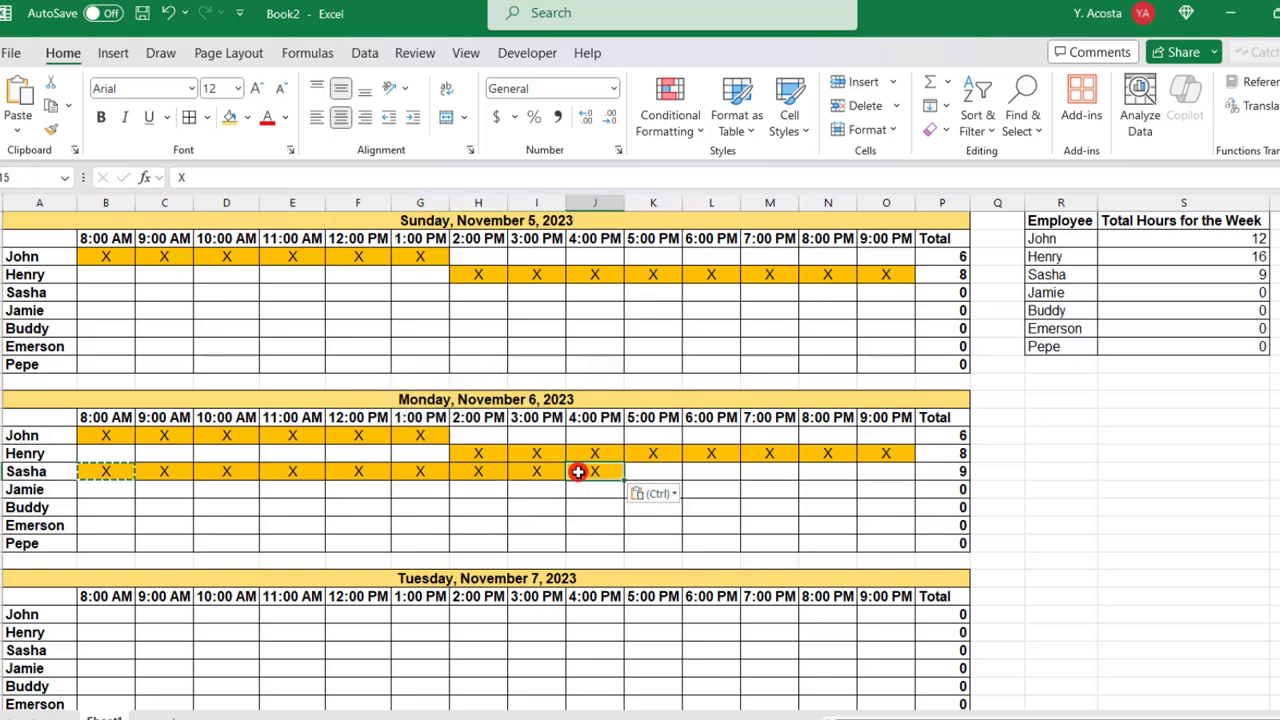
drag(123, 471, 590, 471)
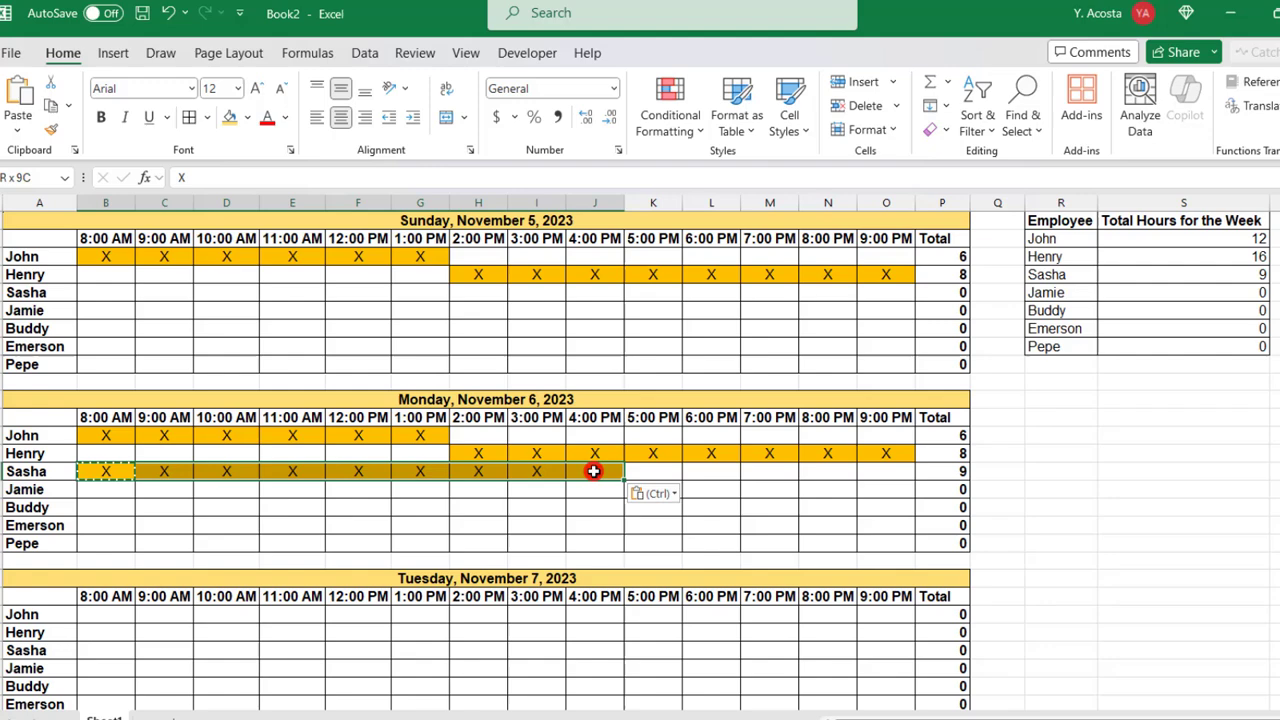
key(ctrl+c)
Copy Sasha's Monday shifts into Tuesday through Friday and check her weekly total.
scroll(546, 543, down, 2)
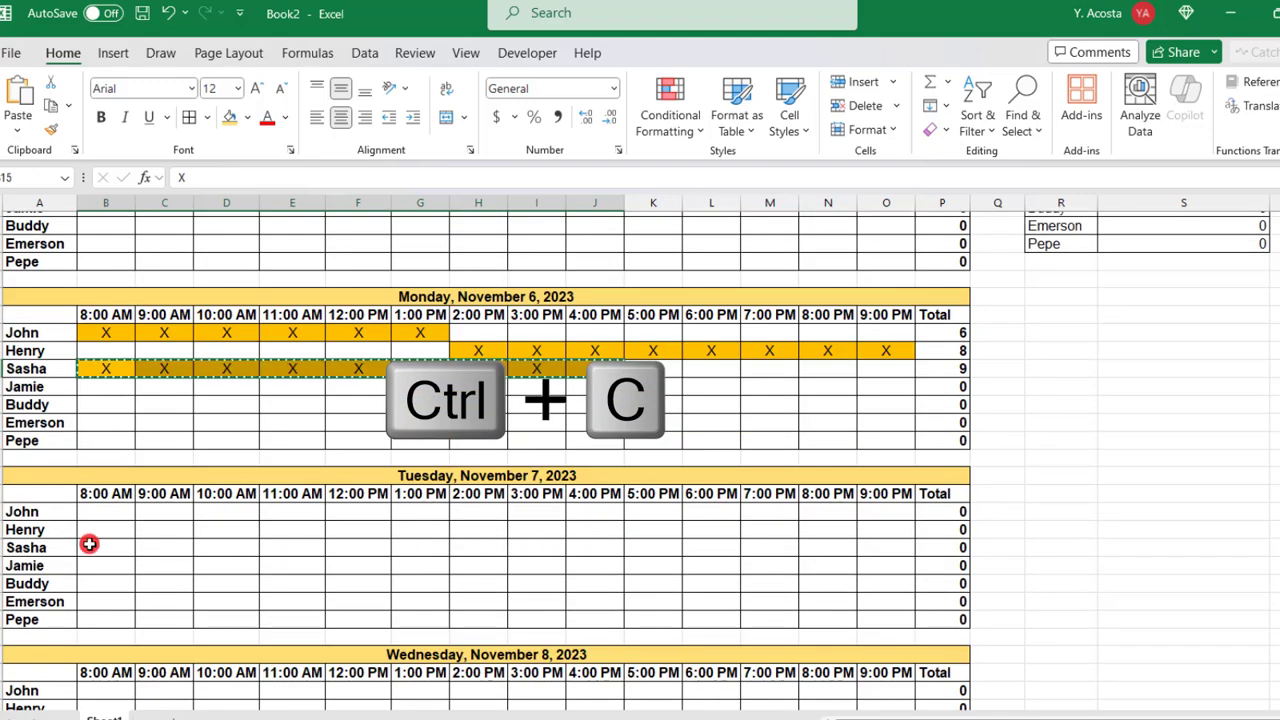
click(88, 544)
key(ctrl+v)
scroll(300, 636, down, 3)
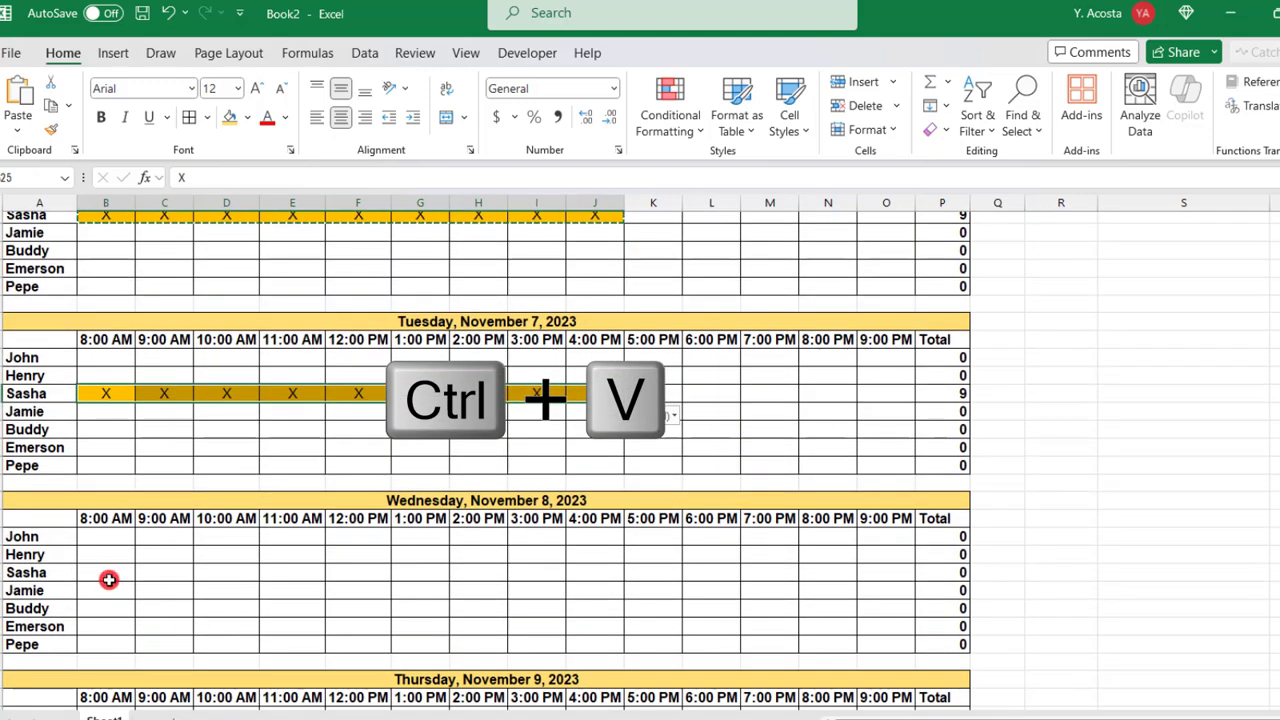
click(106, 573)
key(ctrl+v)
scroll(107, 573, down, 4)
click(96, 543)
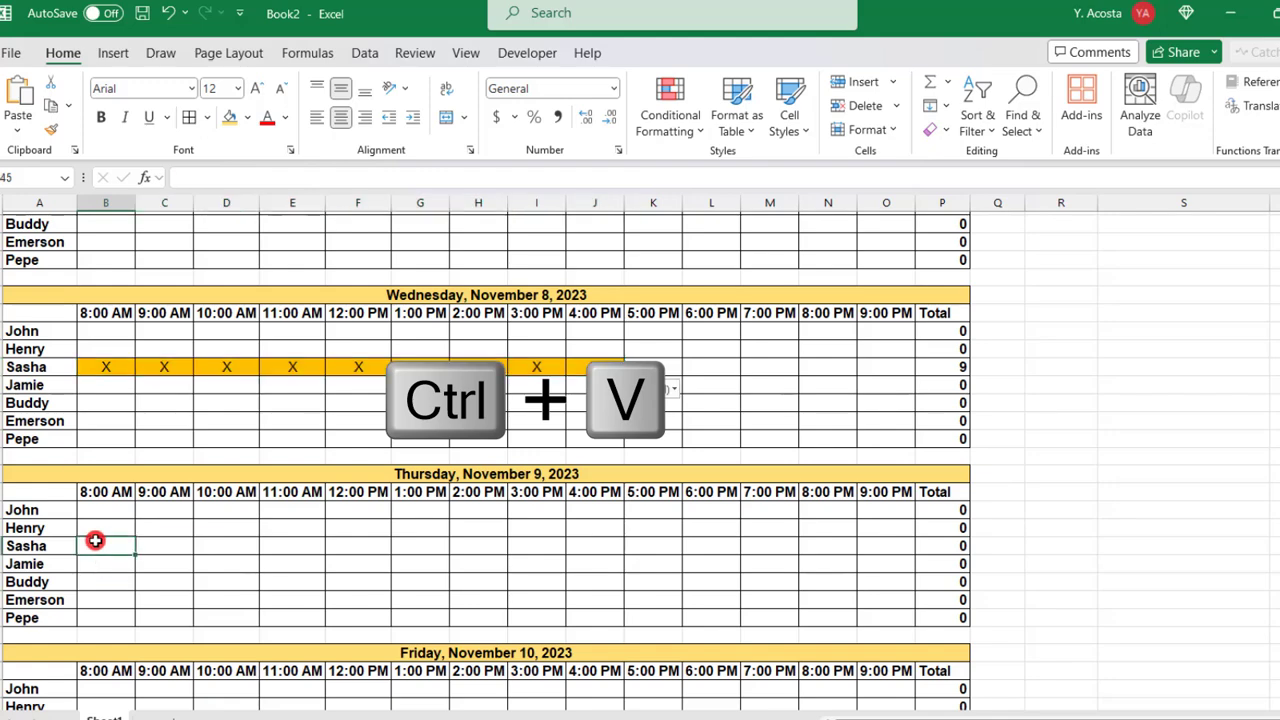
key(ctrl+v)
scroll(160, 581, down, 4)
click(100, 519)
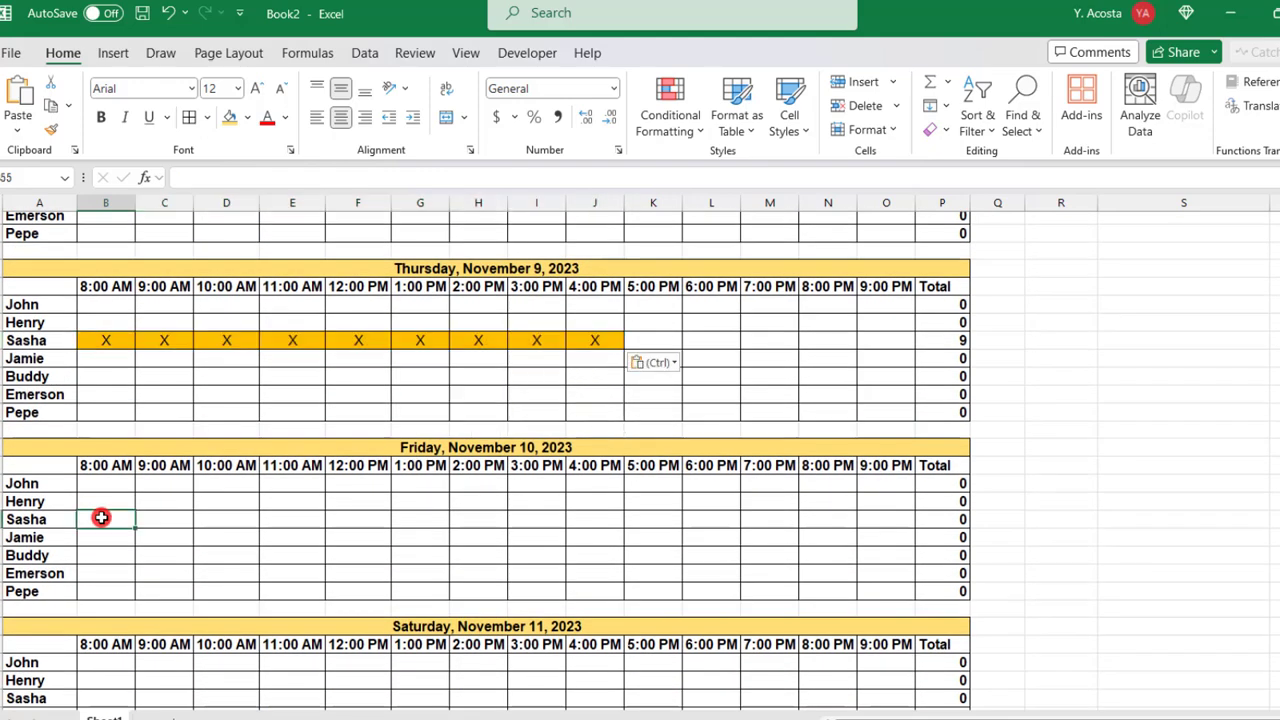
key(ctrl+v)
scroll(744, 646, up, 4)
scroll(749, 600, up, 6)
scroll(749, 594, up, 3)
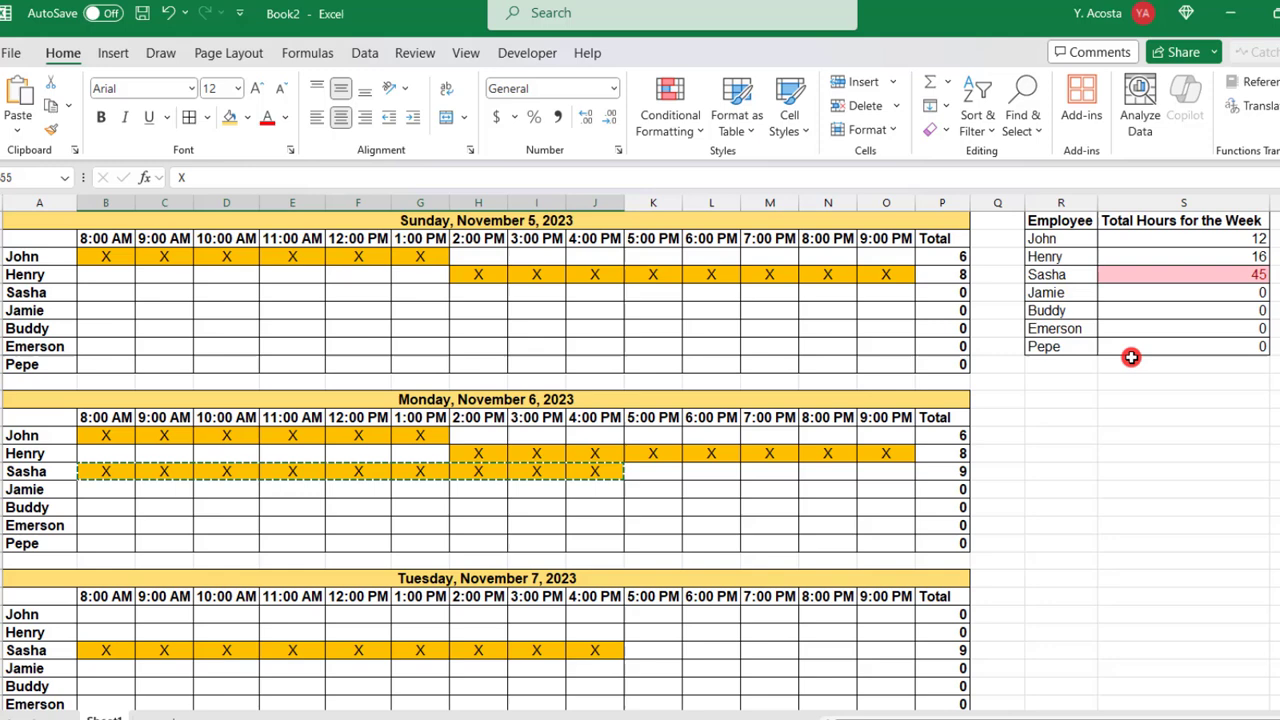
click(1183, 274)
Clear Sasha's 4:00 PM shift on each day so her weekly total reads 40.
key(Escape)
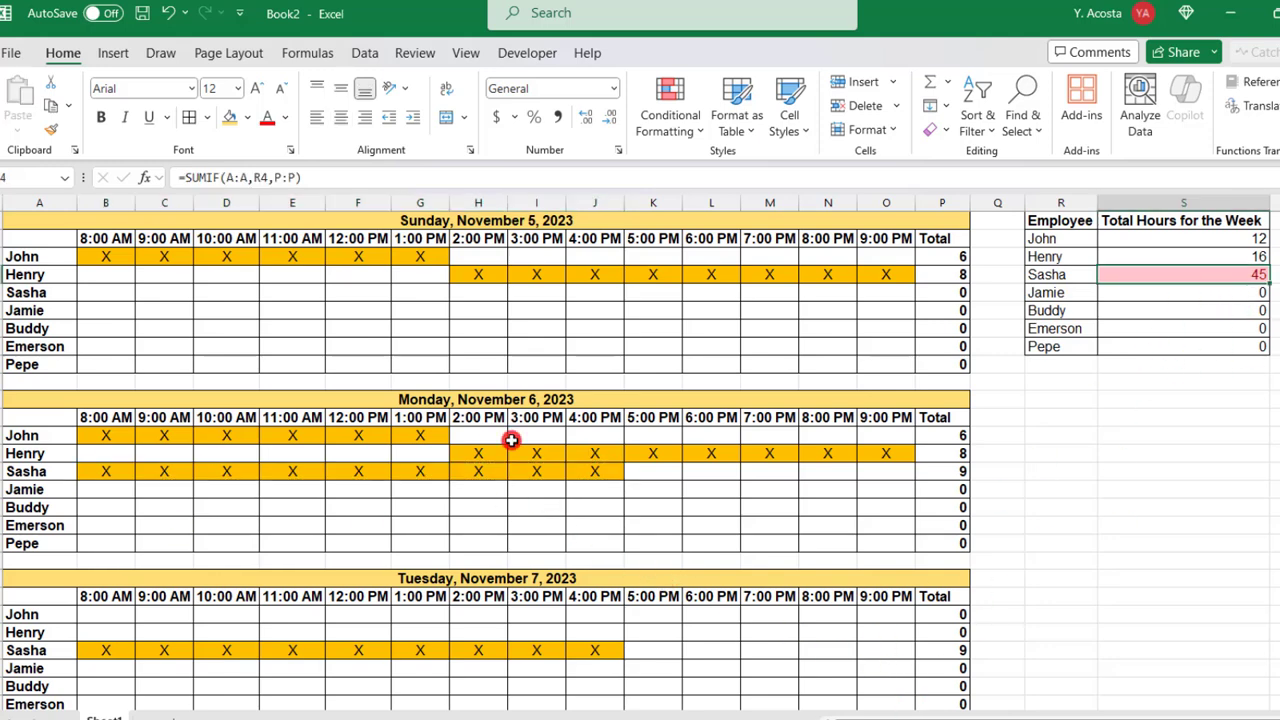
click(606, 470)
key(Delete)
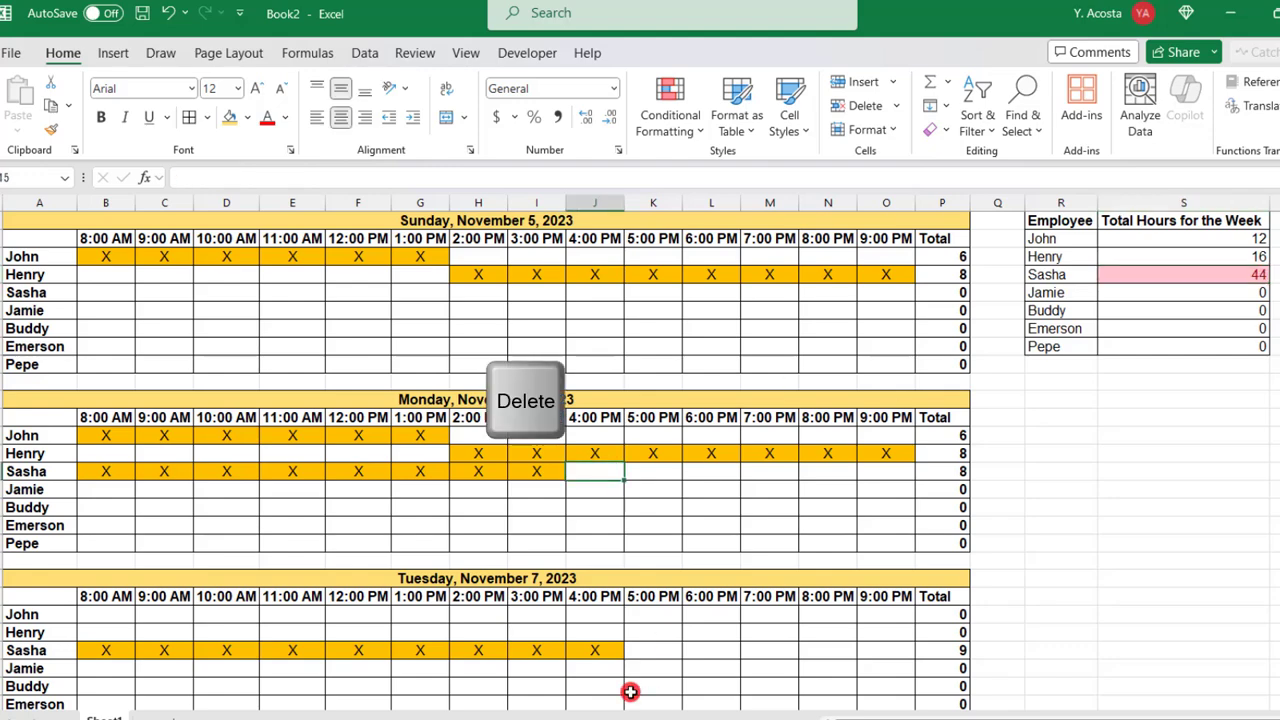
scroll(630, 692, down, 1)
scroll(630, 692, down, 3)
click(594, 444)
key(Delete)
click(594, 623)
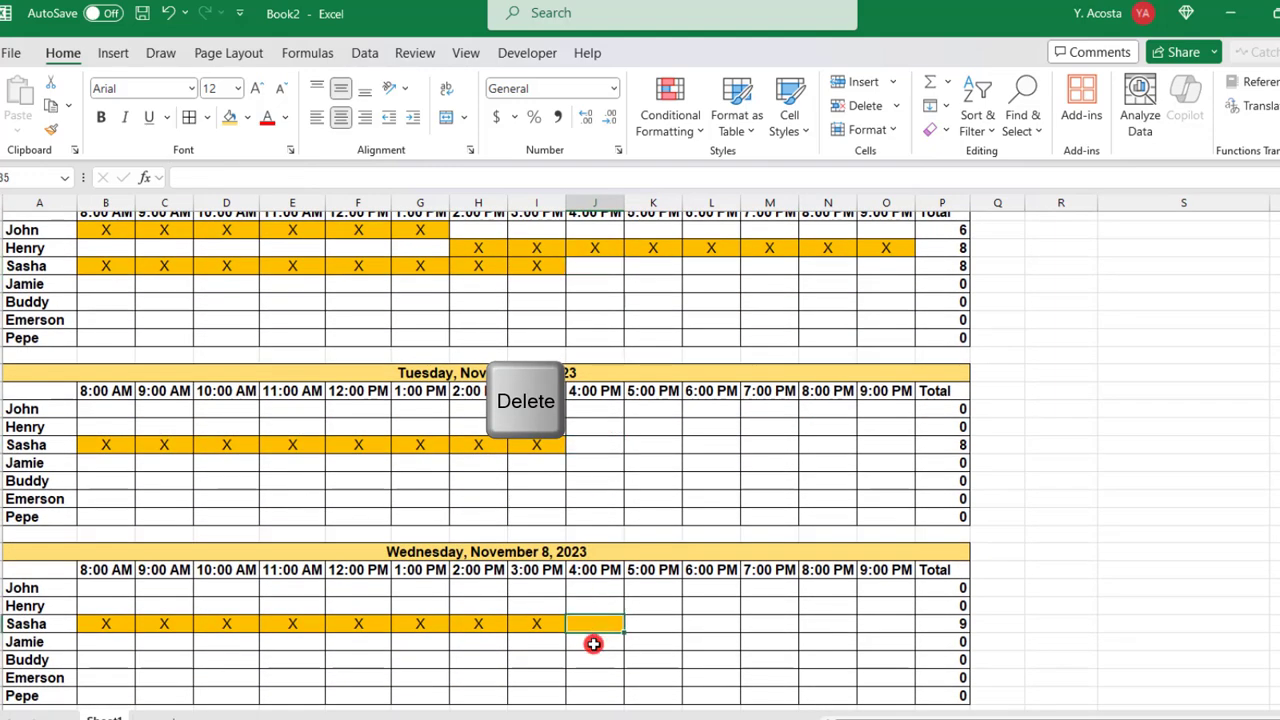
scroll(594, 640, down, 5)
click(595, 543)
key(Delete)
scroll(626, 634, down, 2)
click(608, 622)
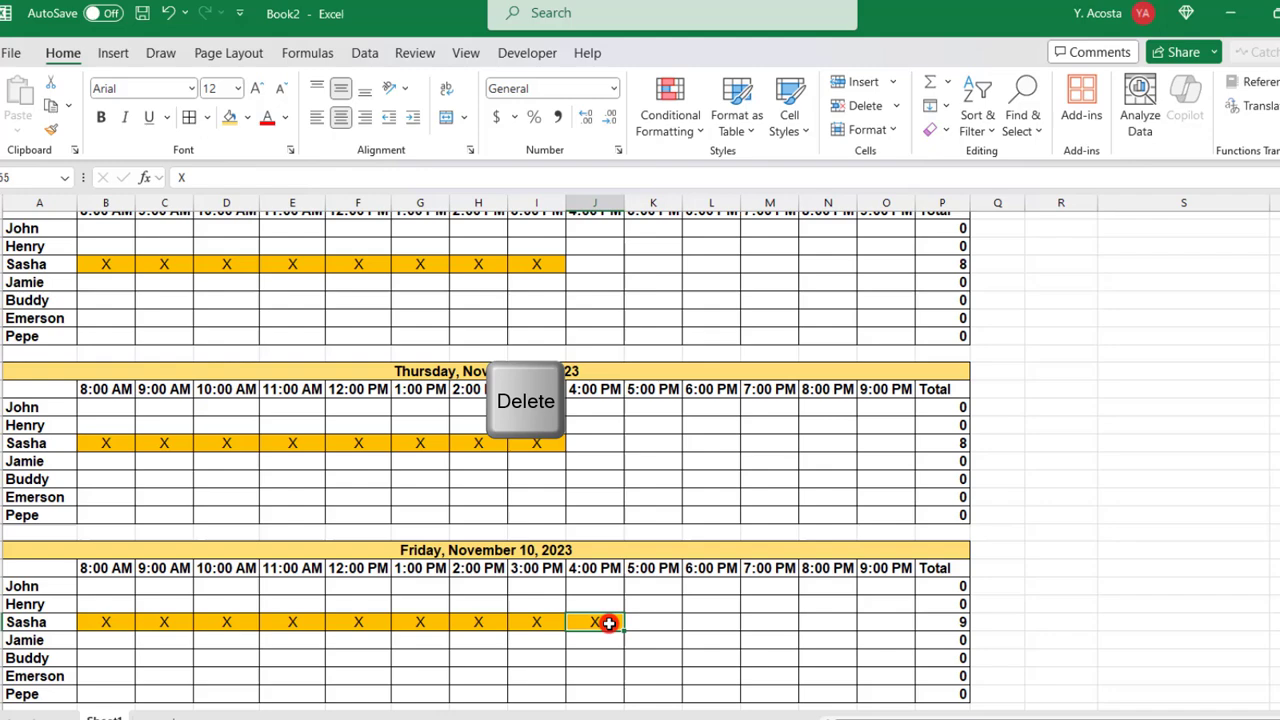
key(Delete)
scroll(606, 623, up, 2)
scroll(606, 623, up, 4)
scroll(606, 623, up, 5)
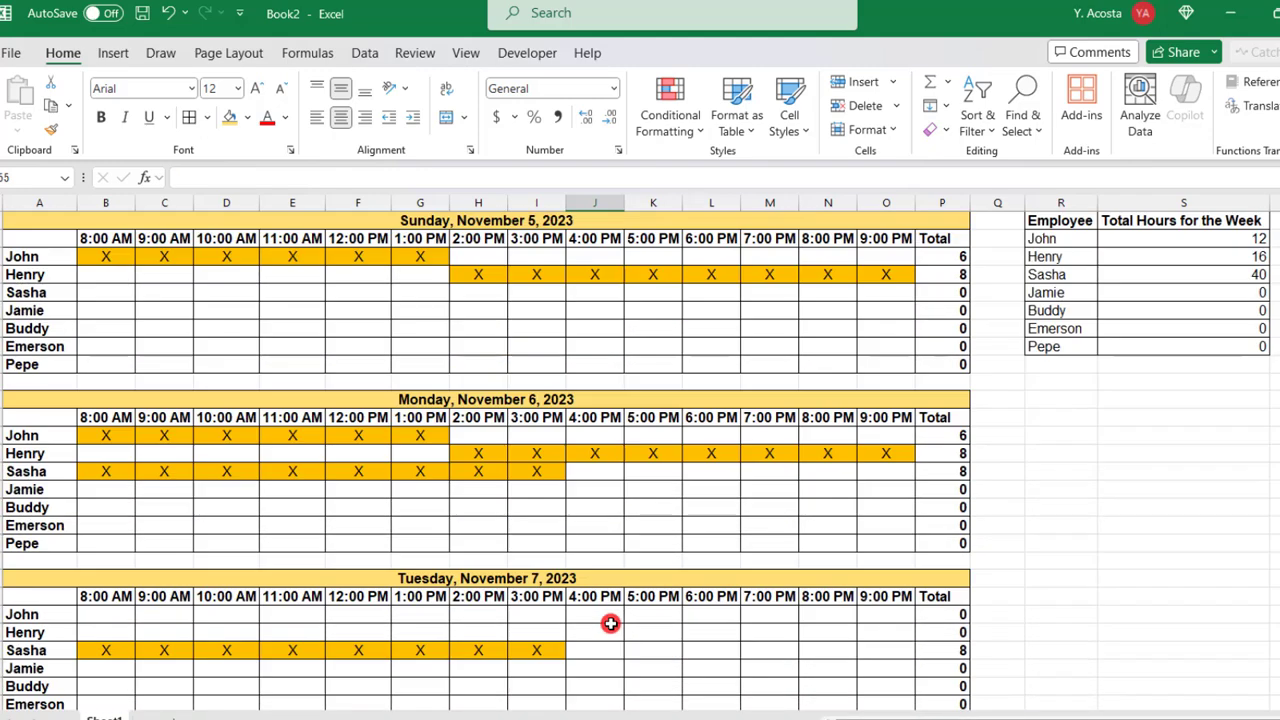
click(1145, 273)
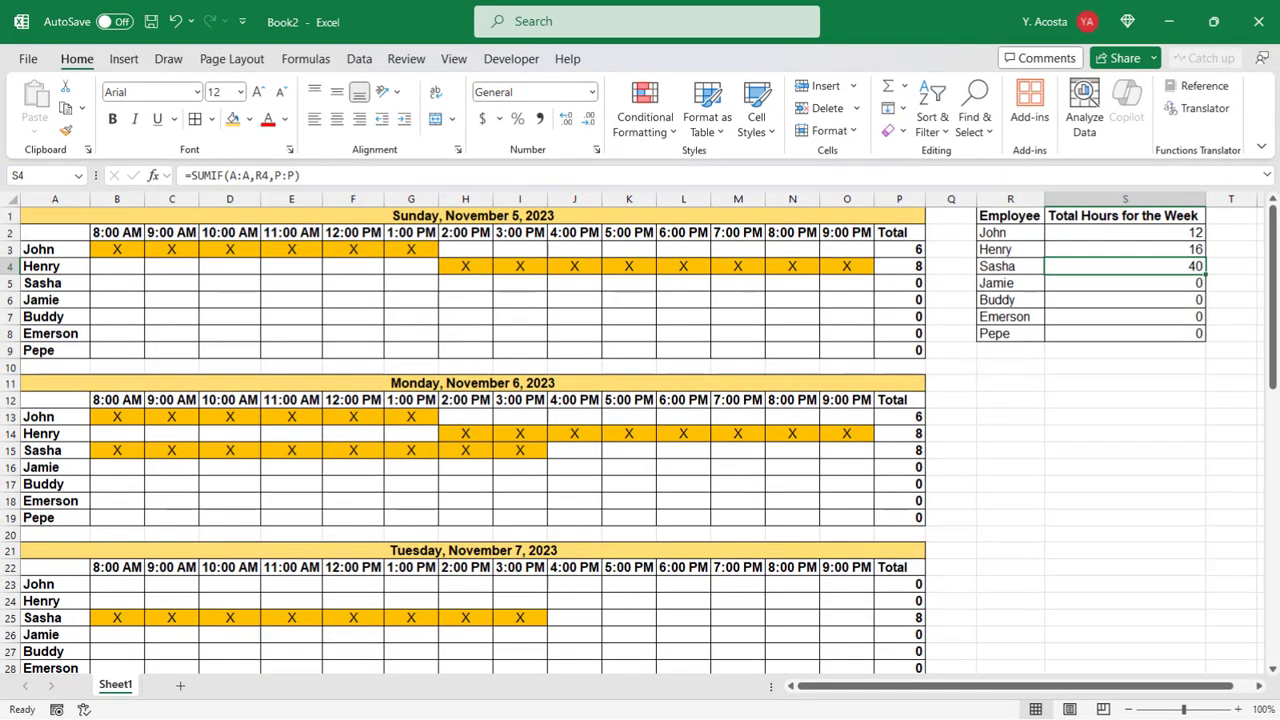
In Page Layout view, add a centred header 'TEAM WORK SCHEDULE' with the sheet name.
click(452, 60)
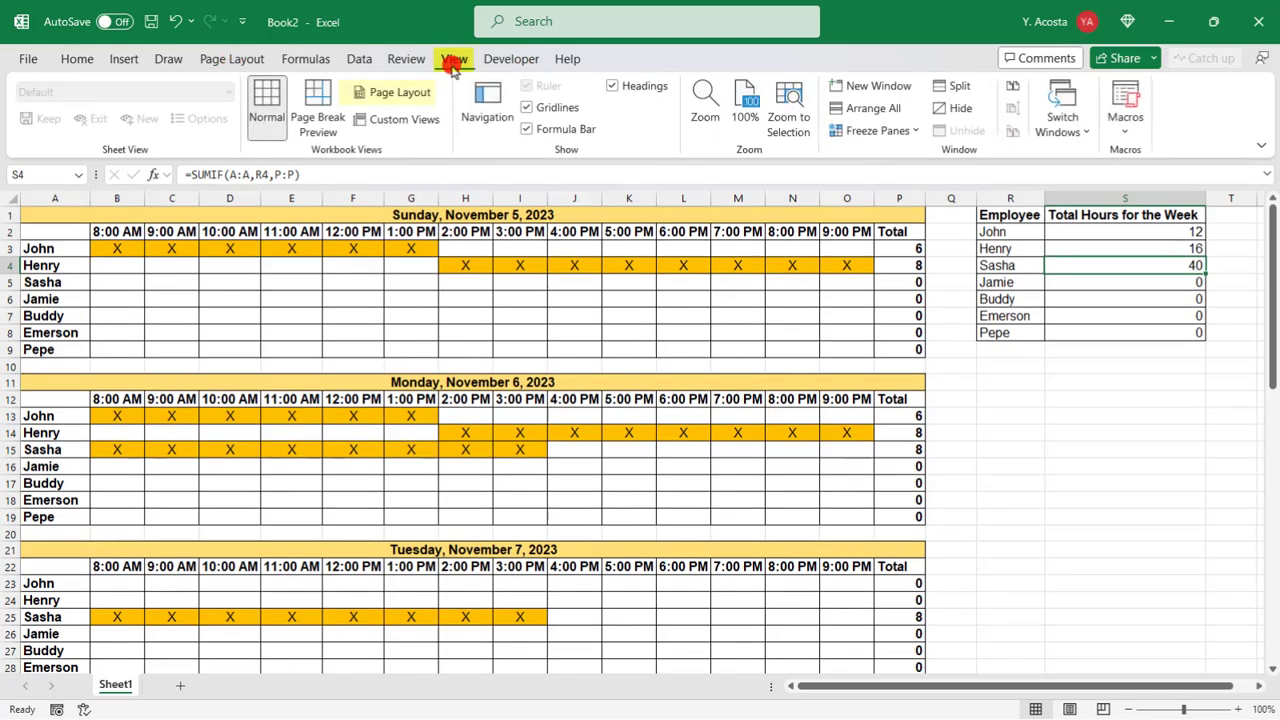
click(380, 88)
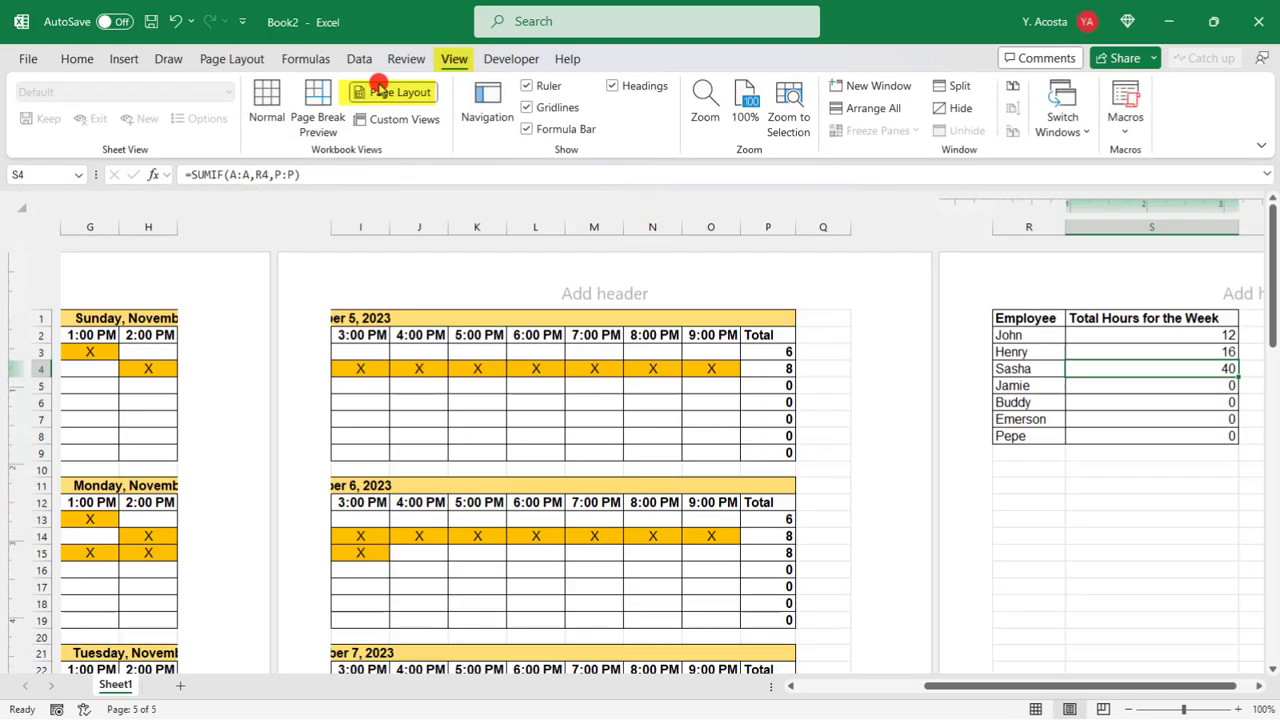
drag(1014, 686, 832, 688)
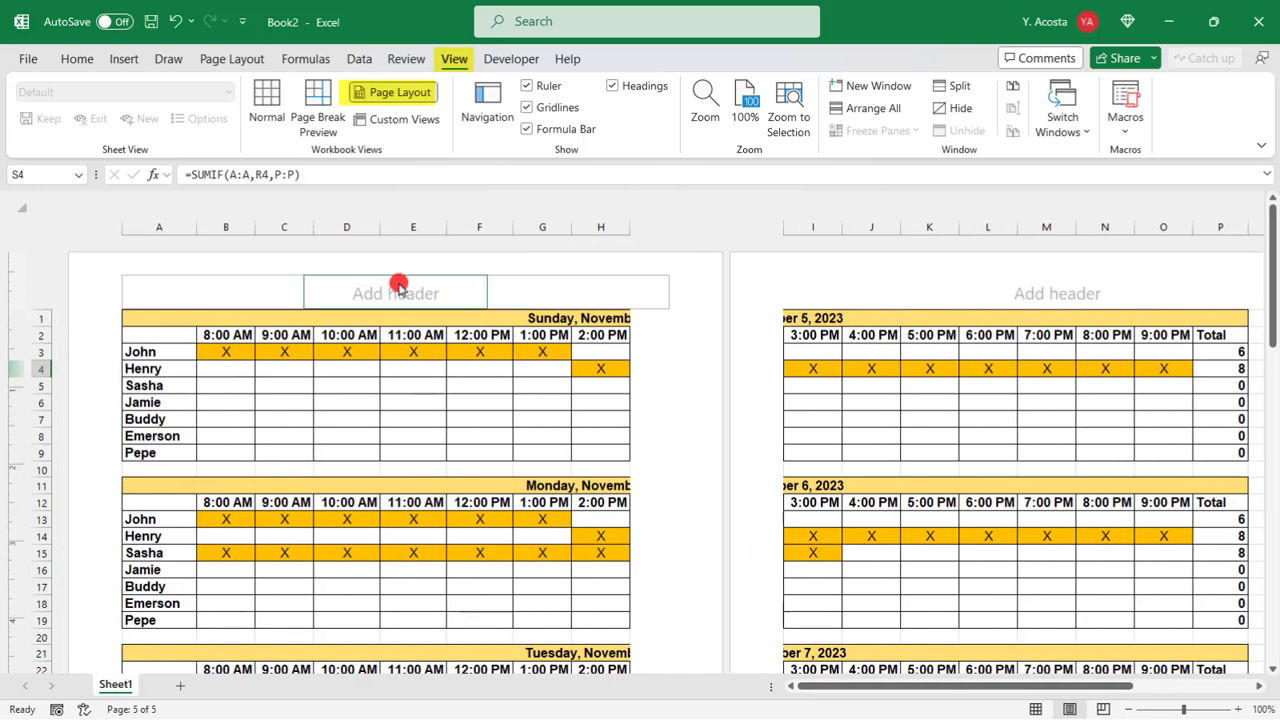
click(398, 296)
text(TEAM W)
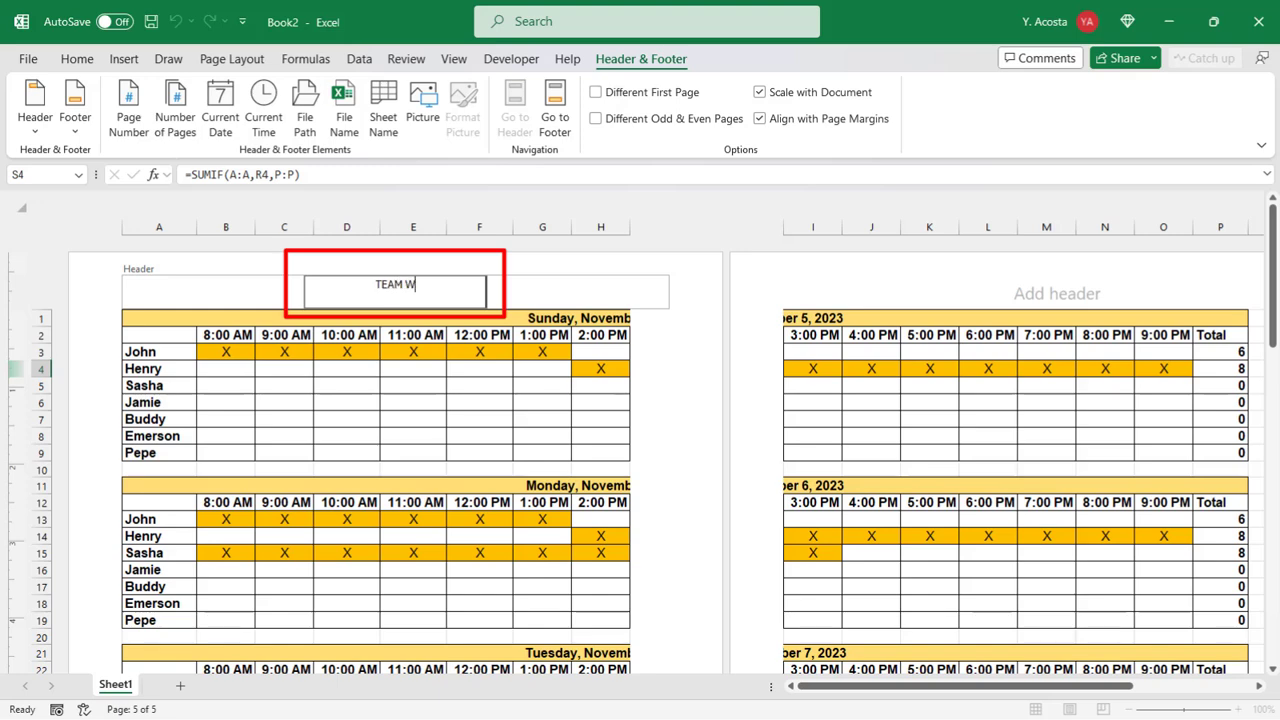
text(ORK S)
text(CHEDULE)
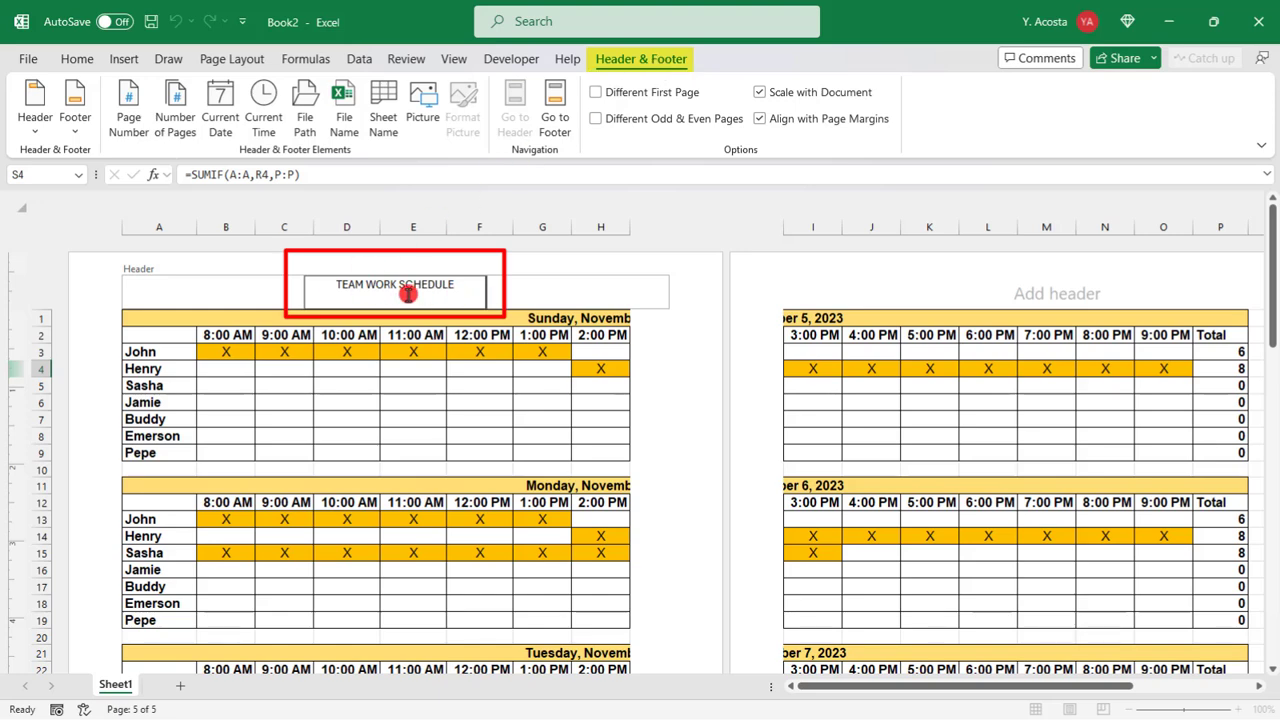
click(384, 122)
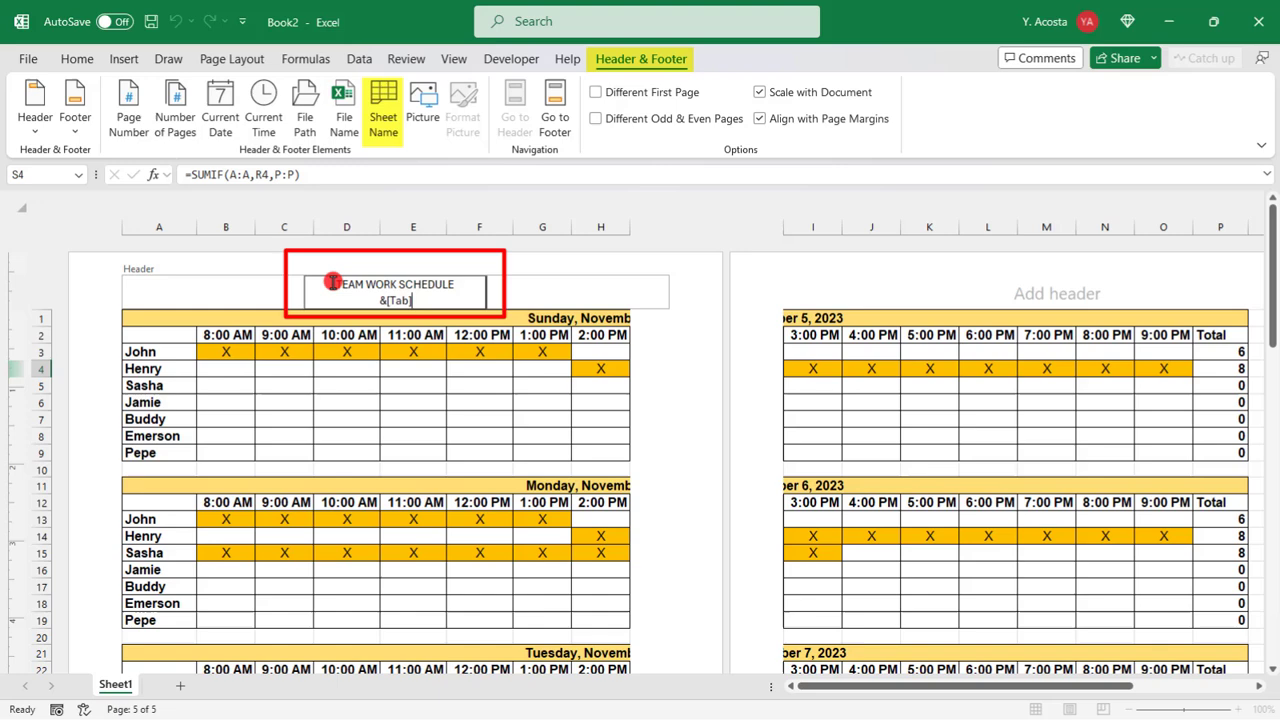
Make the header text bold and adjust its font size.
mouse_move(334, 285)
mouse_down()
mouse_move(443, 283)
mouse_move(457, 298)
mouse_up()
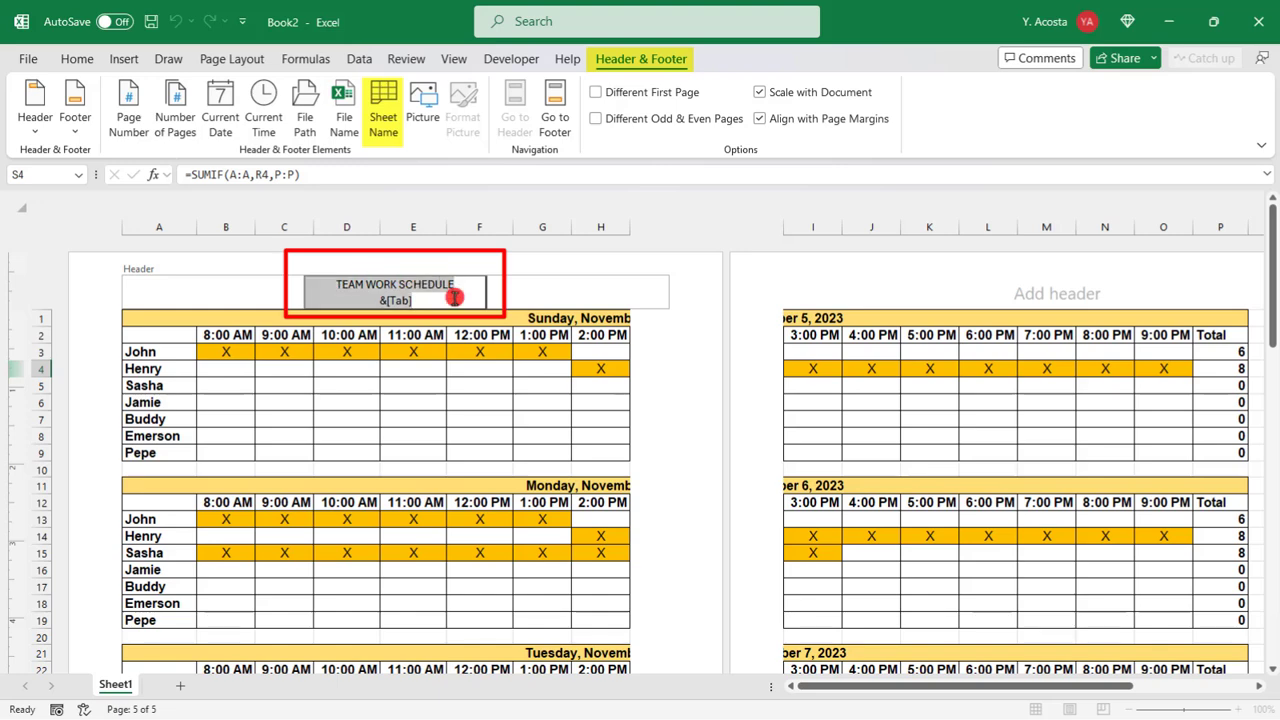
click(76, 60)
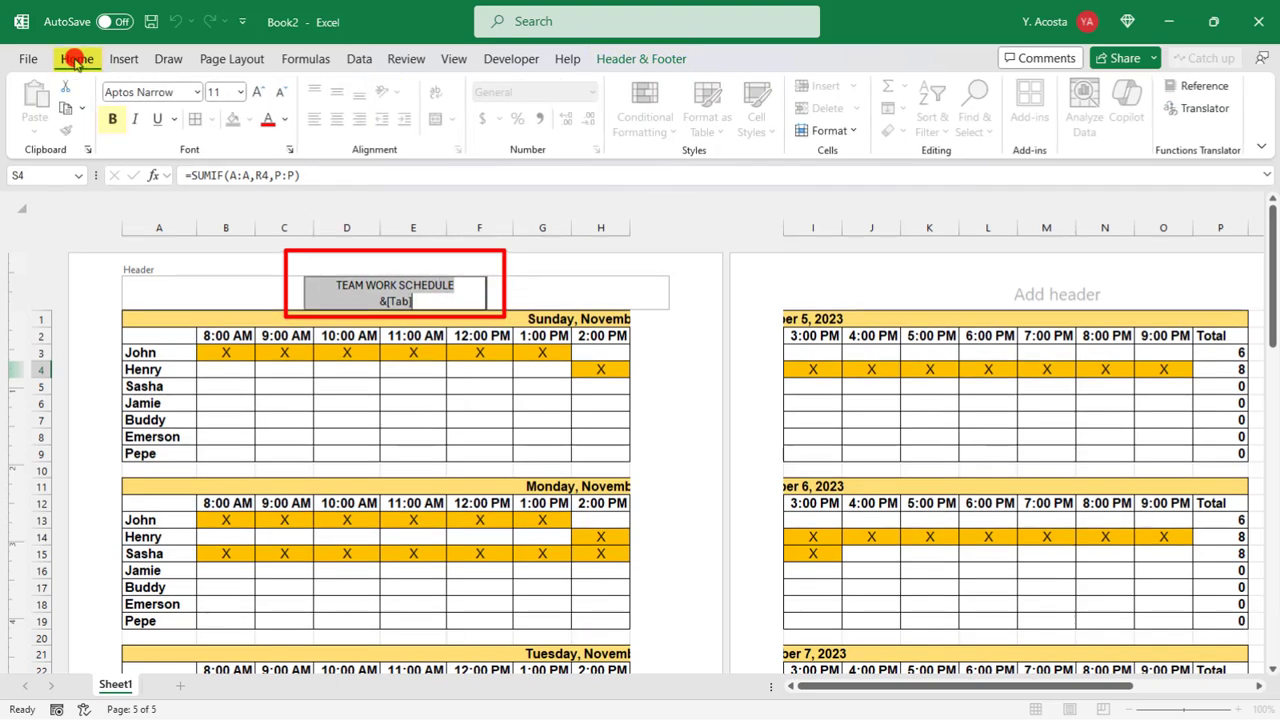
click(113, 118)
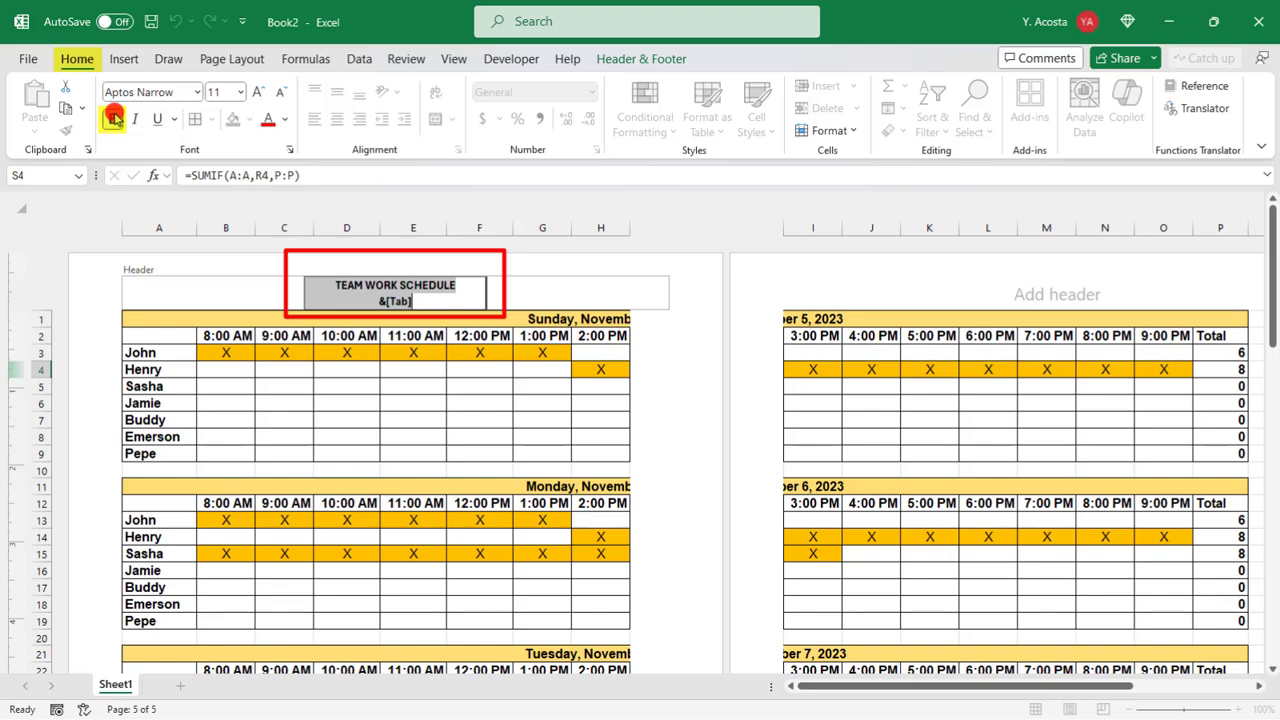
click(258, 91)
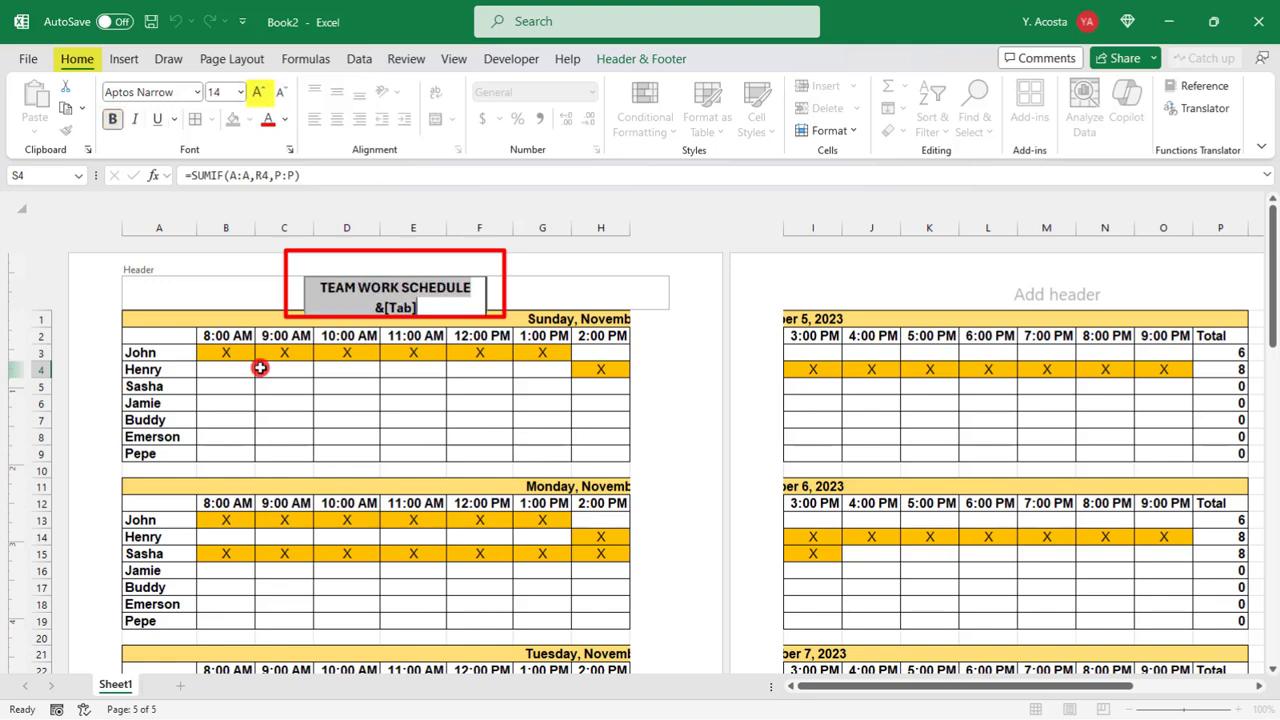
click(430, 350)
click(441, 292)
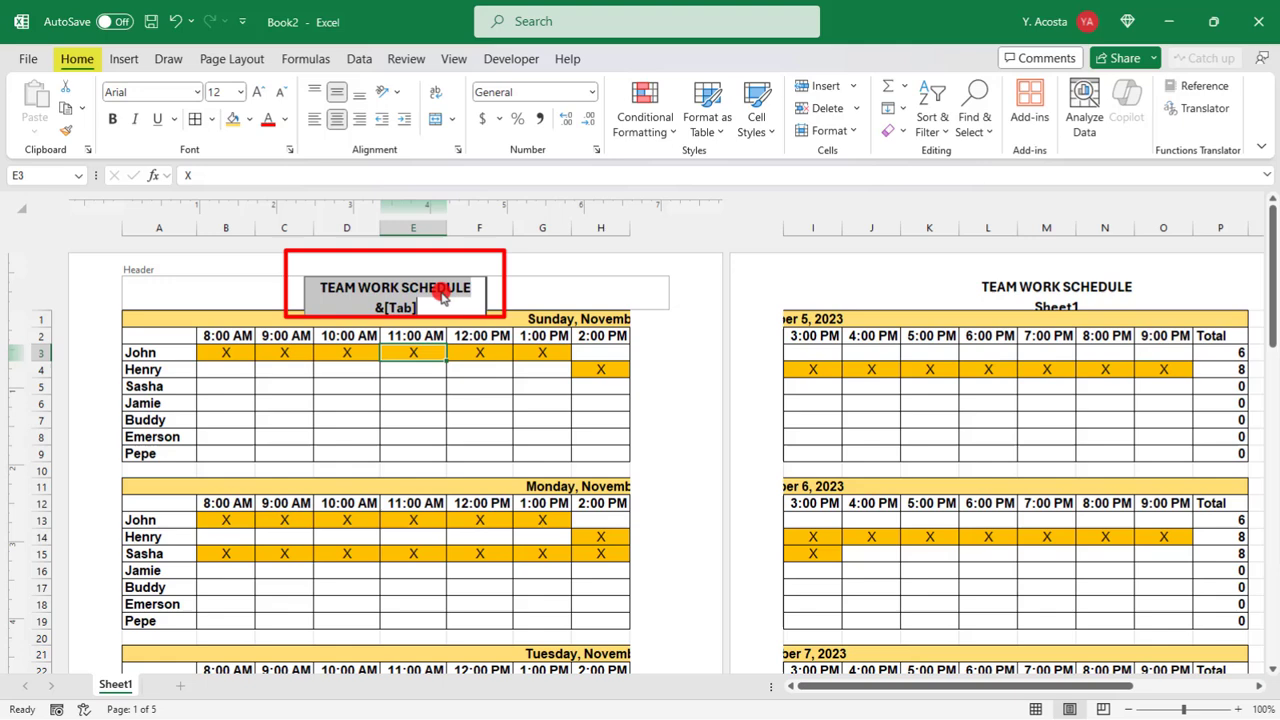
click(260, 91)
click(280, 91)
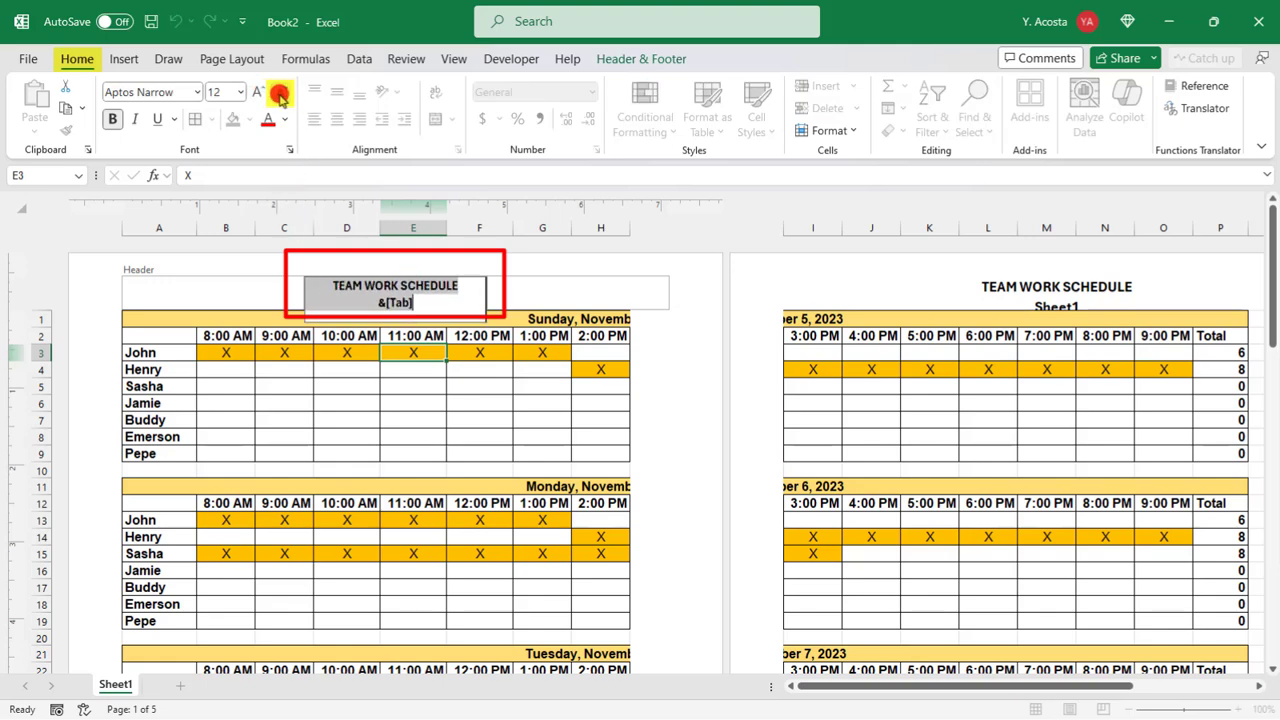
click(371, 411)
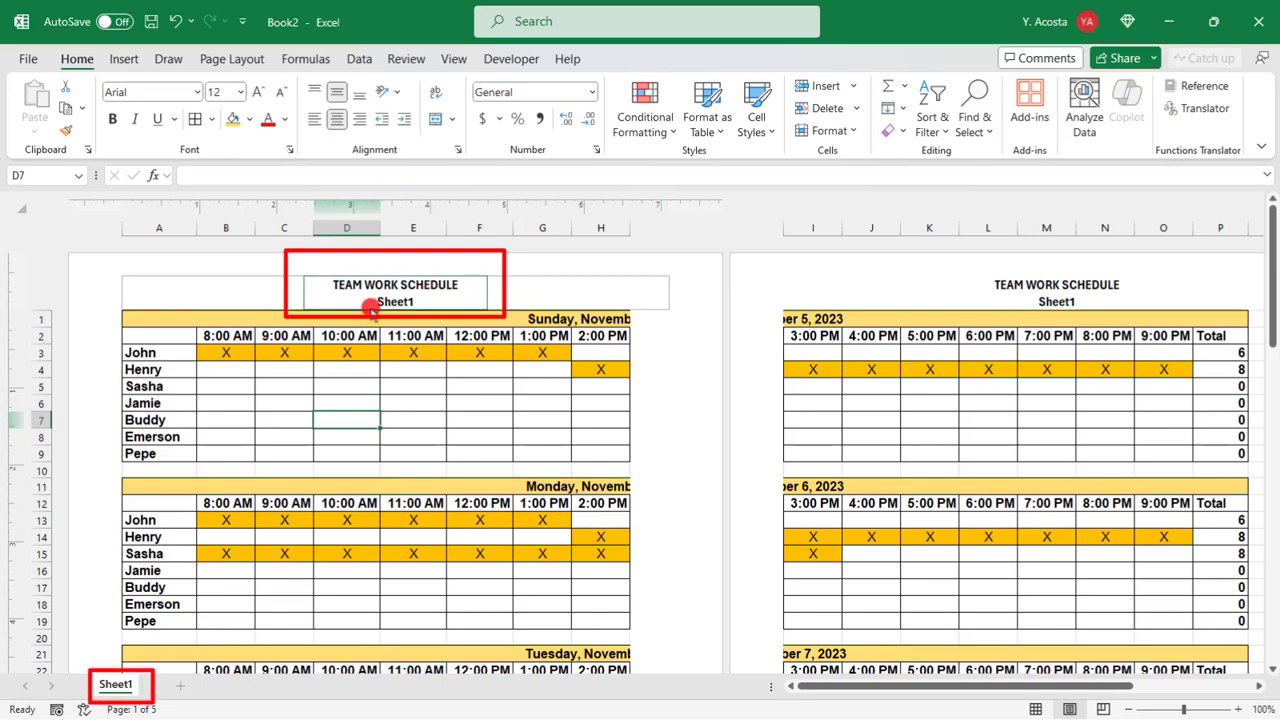
Rename the Sheet1 tab to 'Week of 11-5 to 11-11-2023'.
click(373, 302)
click(115, 685)
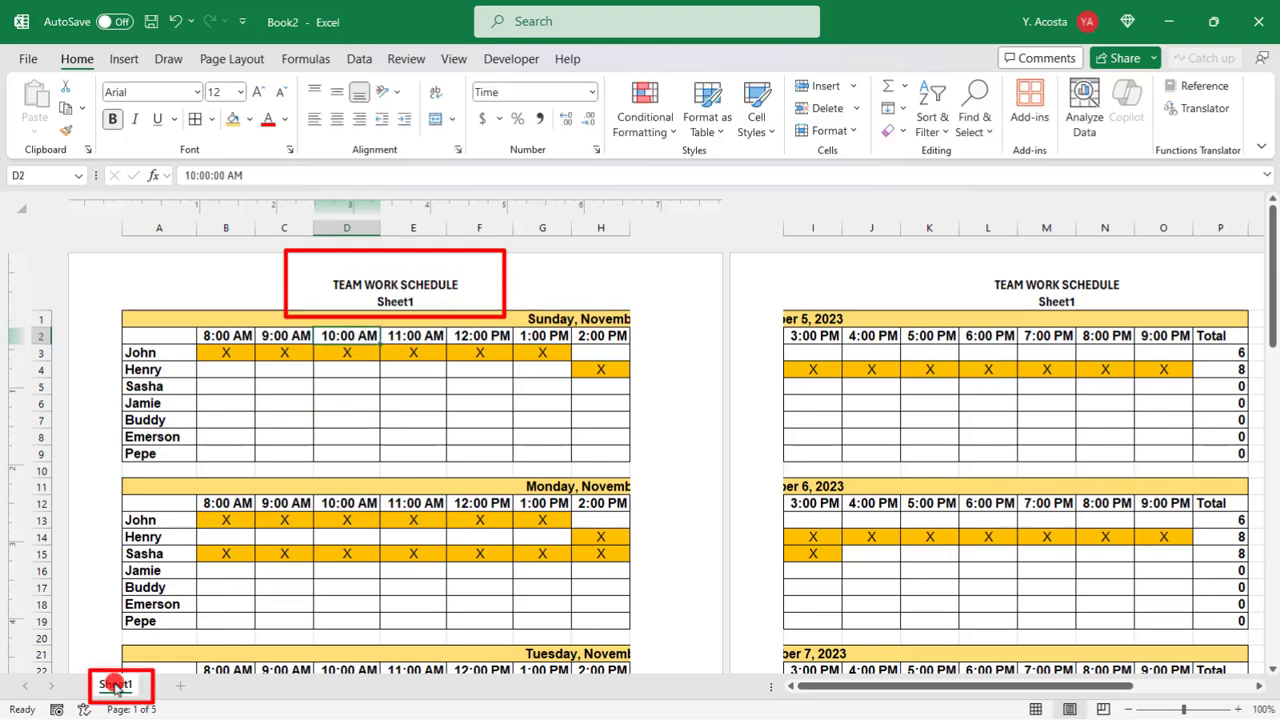
right_click(115, 685)
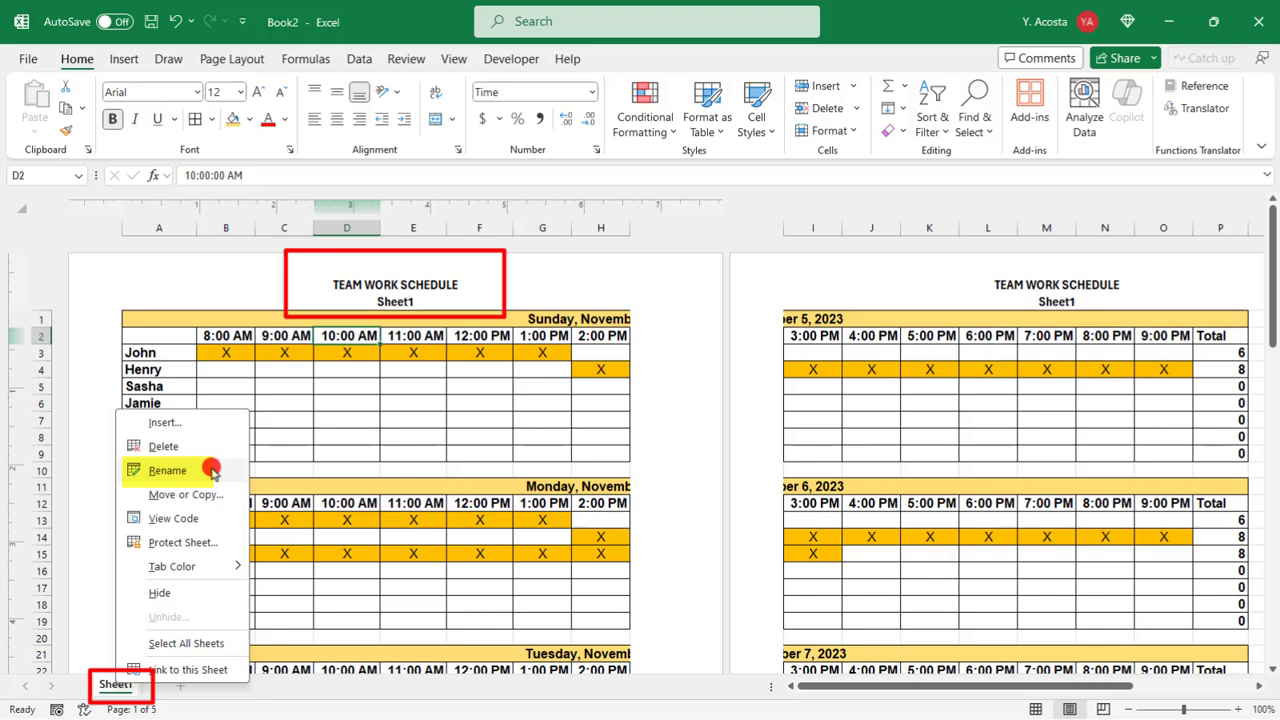
click(212, 470)
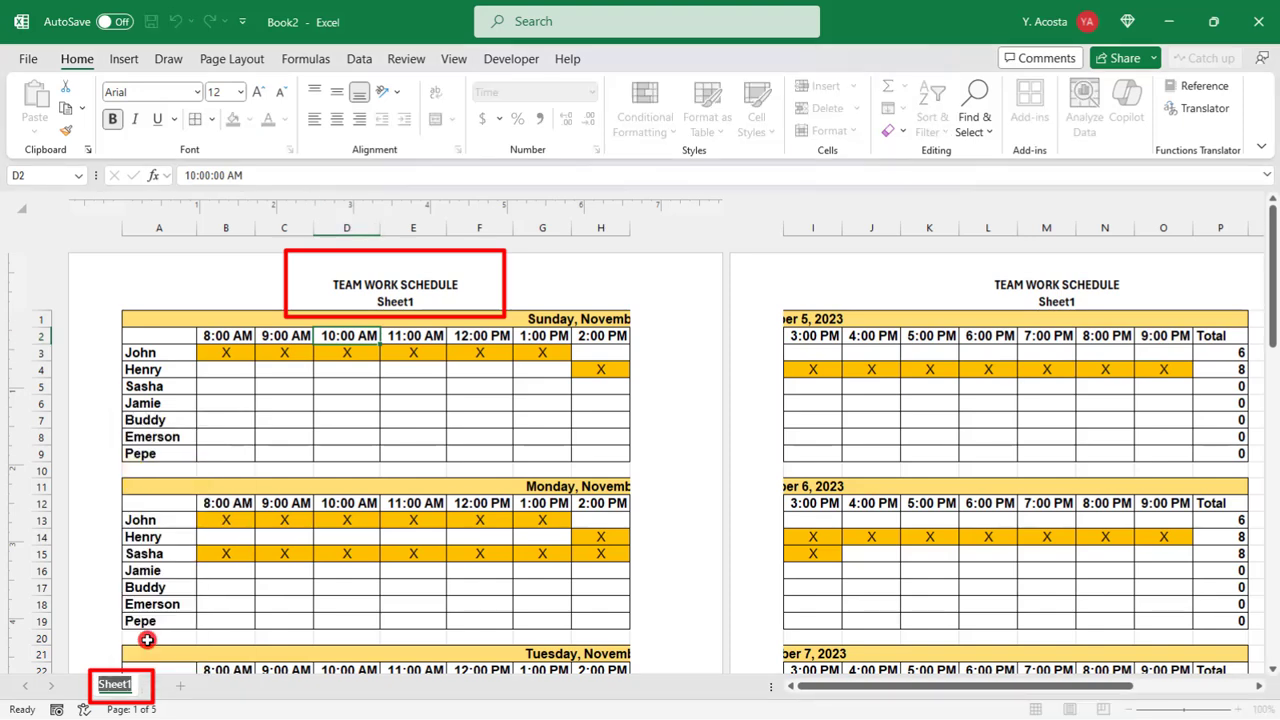
text(Week of )
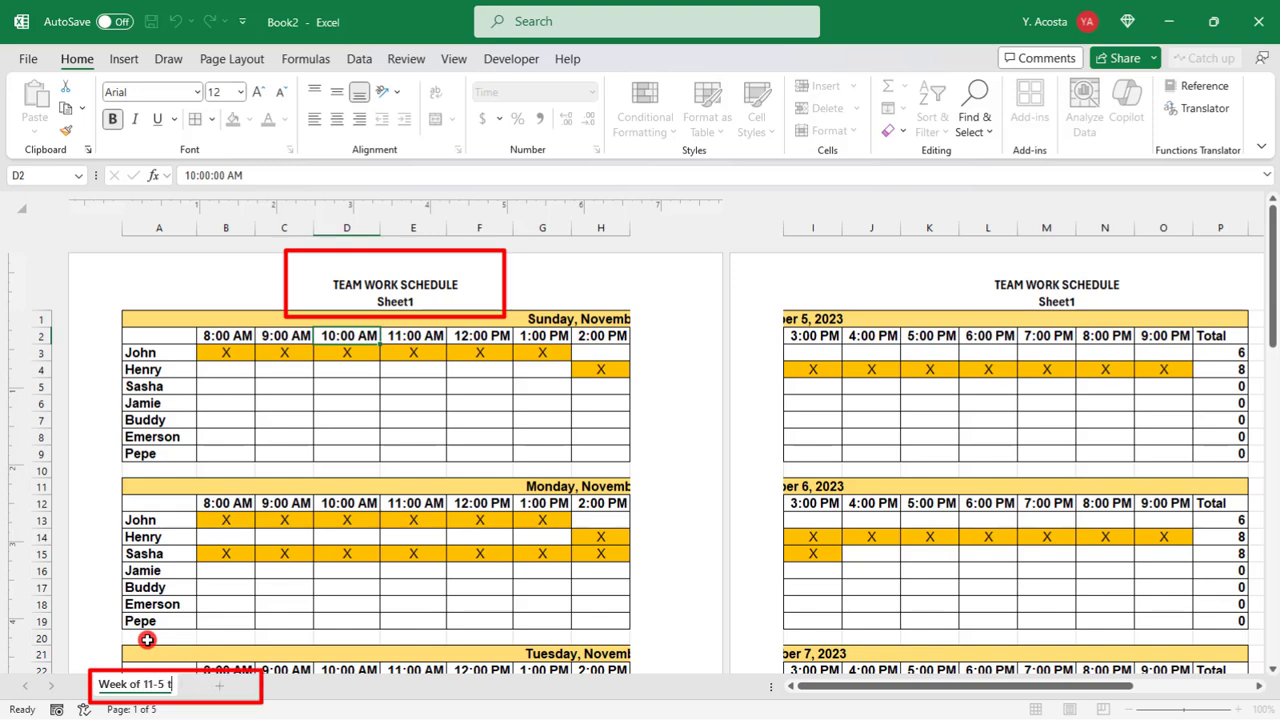
text(11)
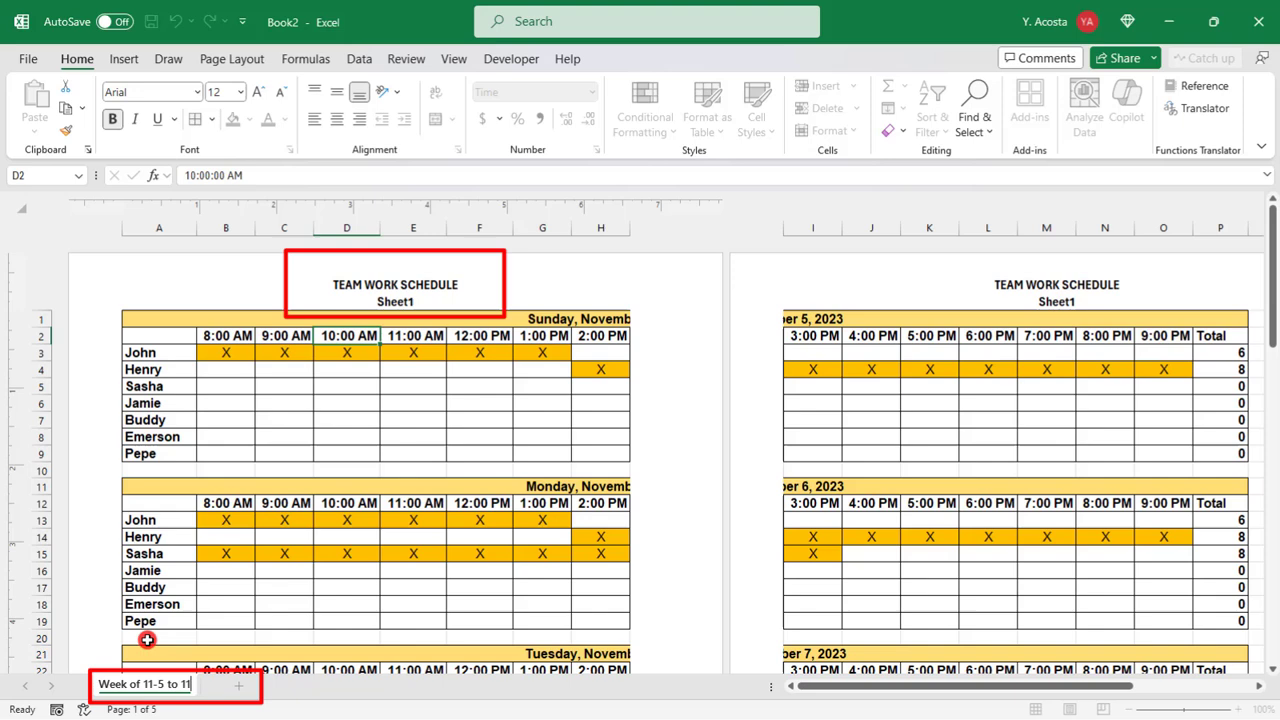
text(-11-2023)
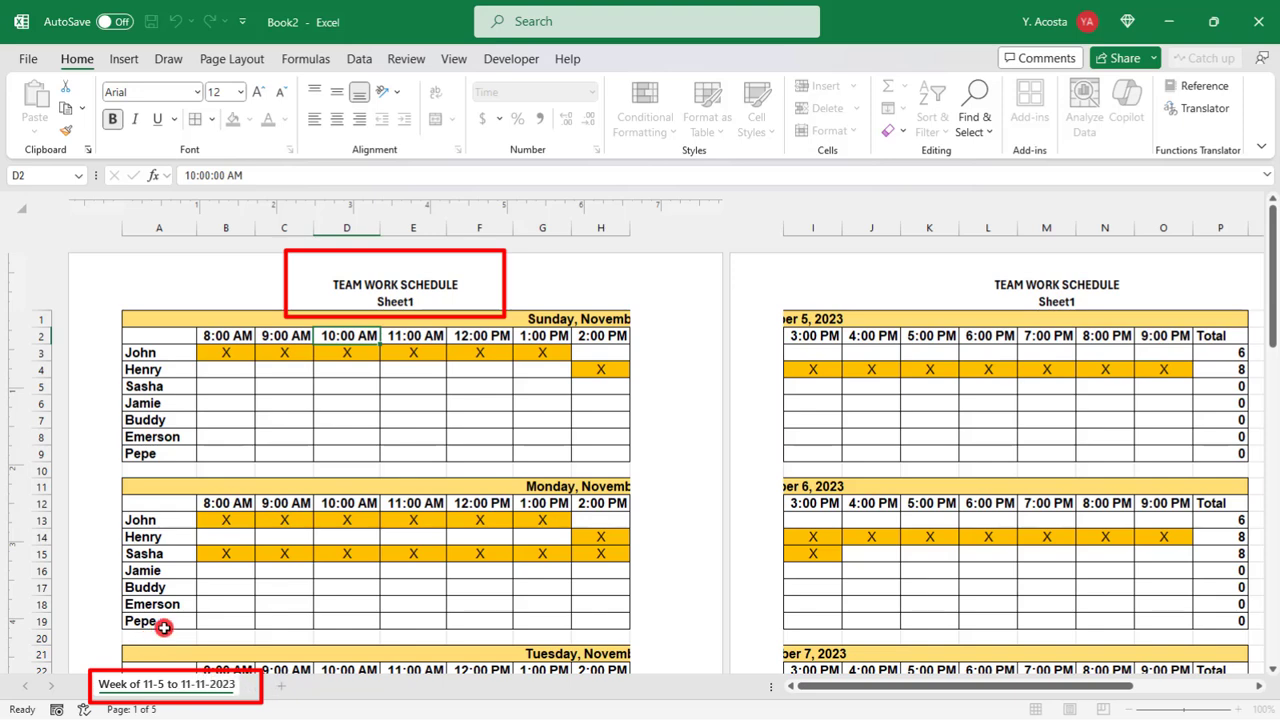
click(250, 549)
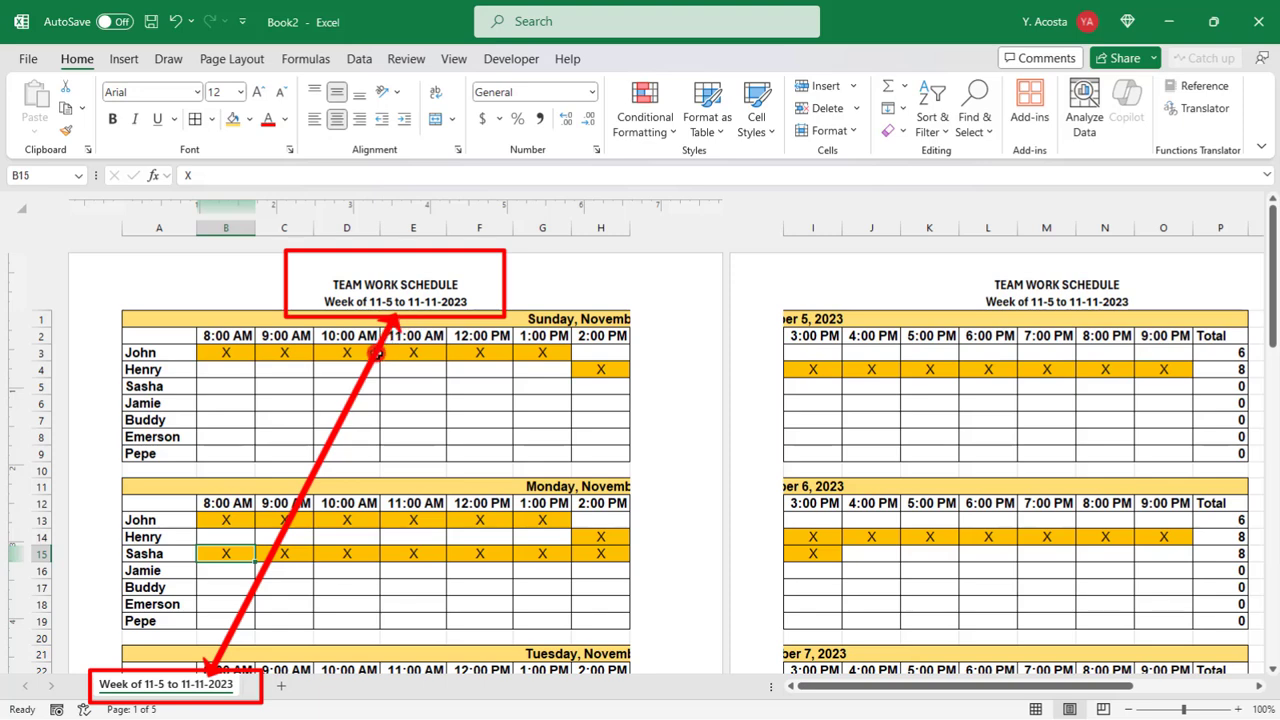
key(ctrl+Home)
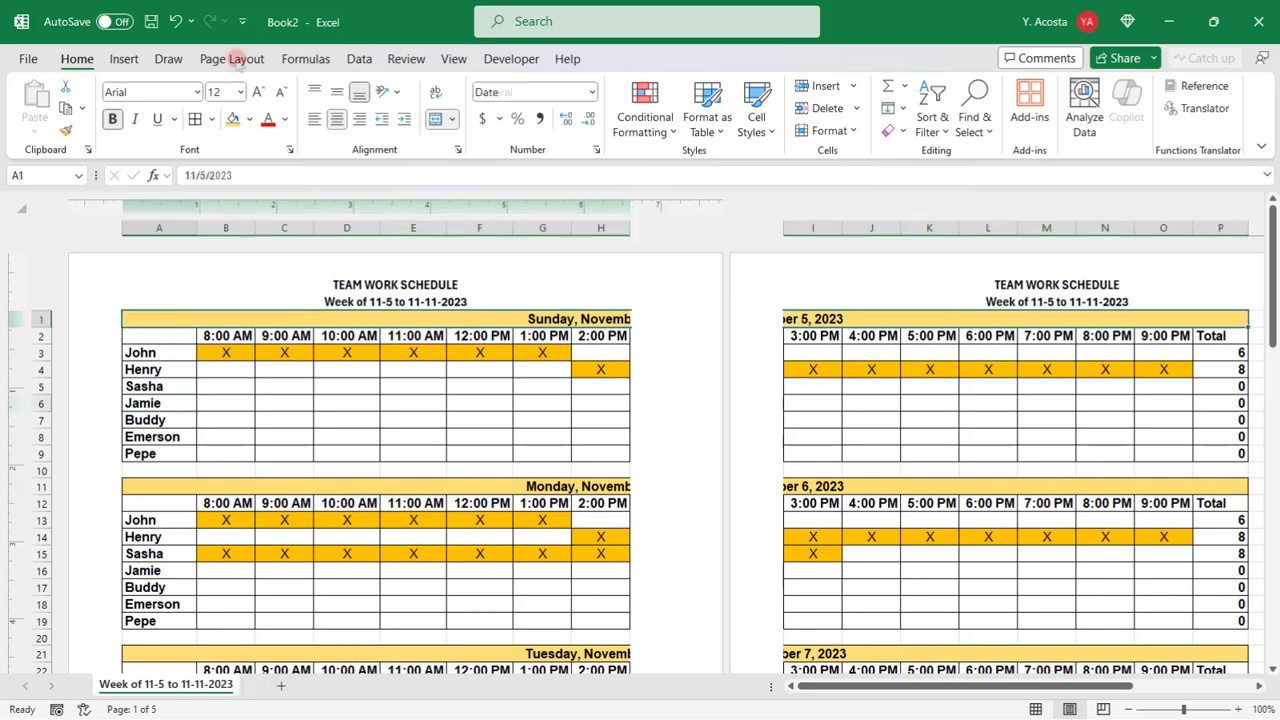
Switch the page orientation to Landscape and scroll sideways to check the pages.
click(243, 59)
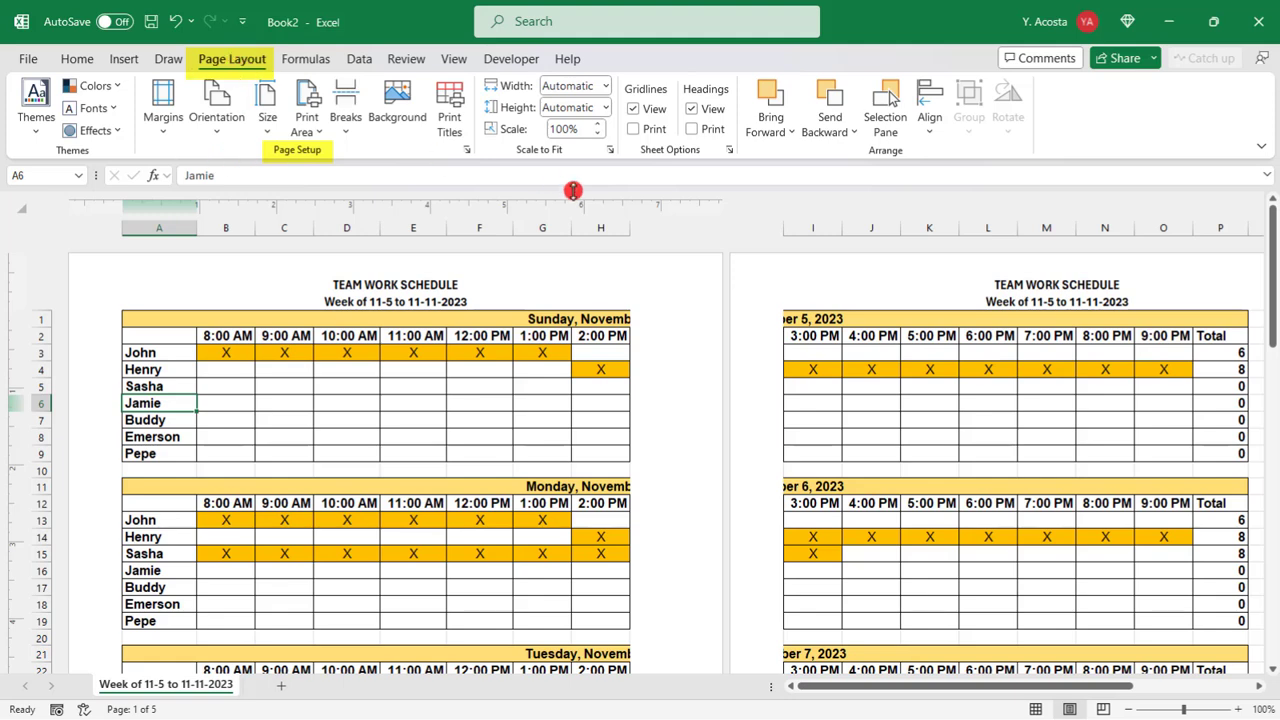
click(222, 128)
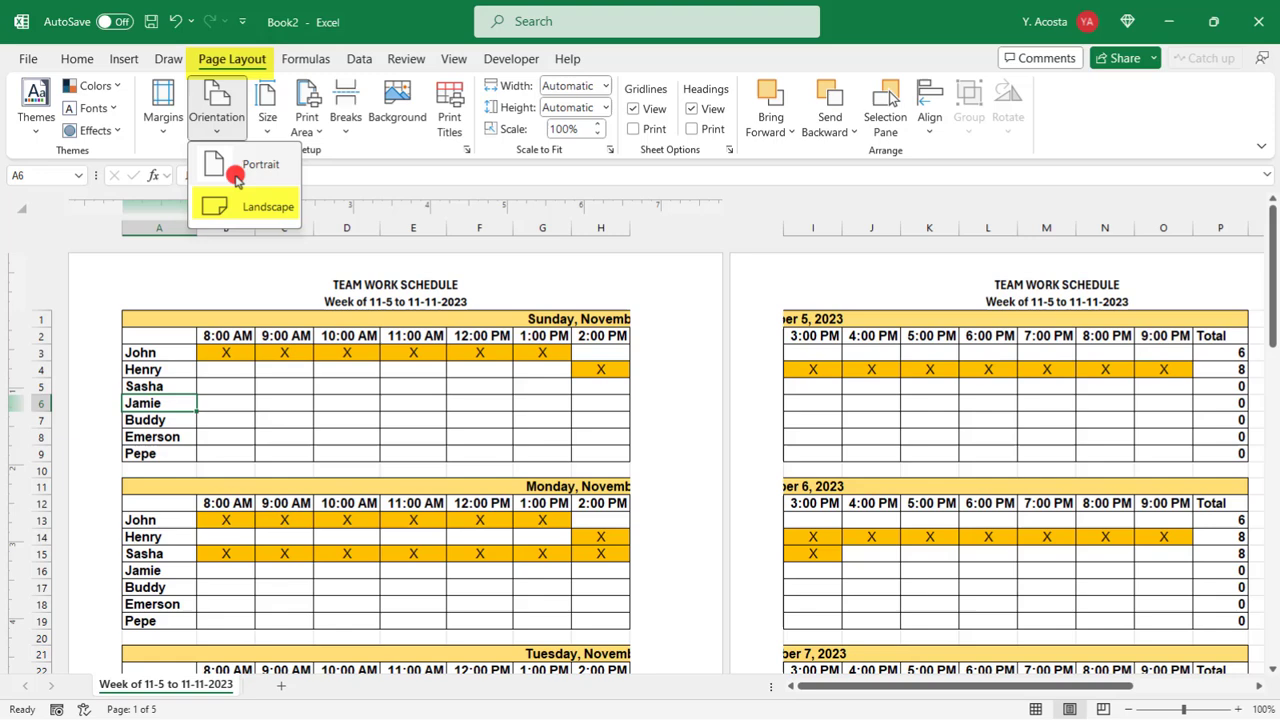
click(246, 211)
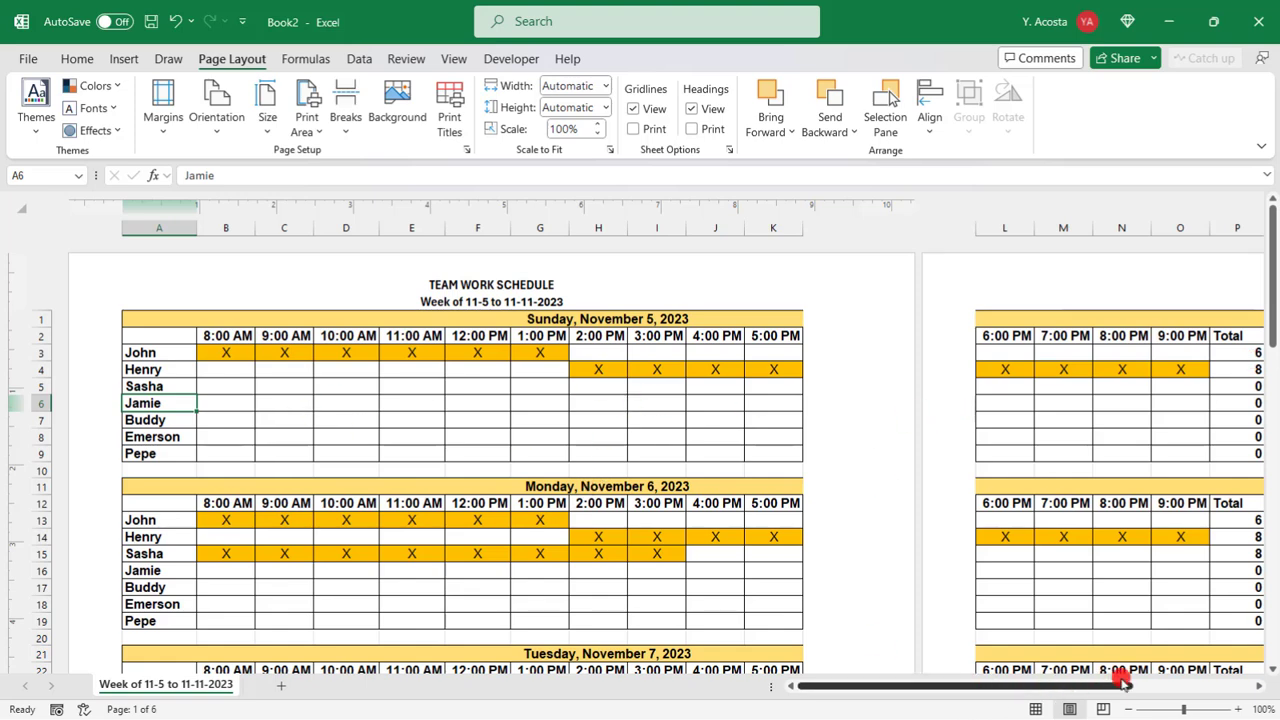
drag(1120, 686, 1222, 688)
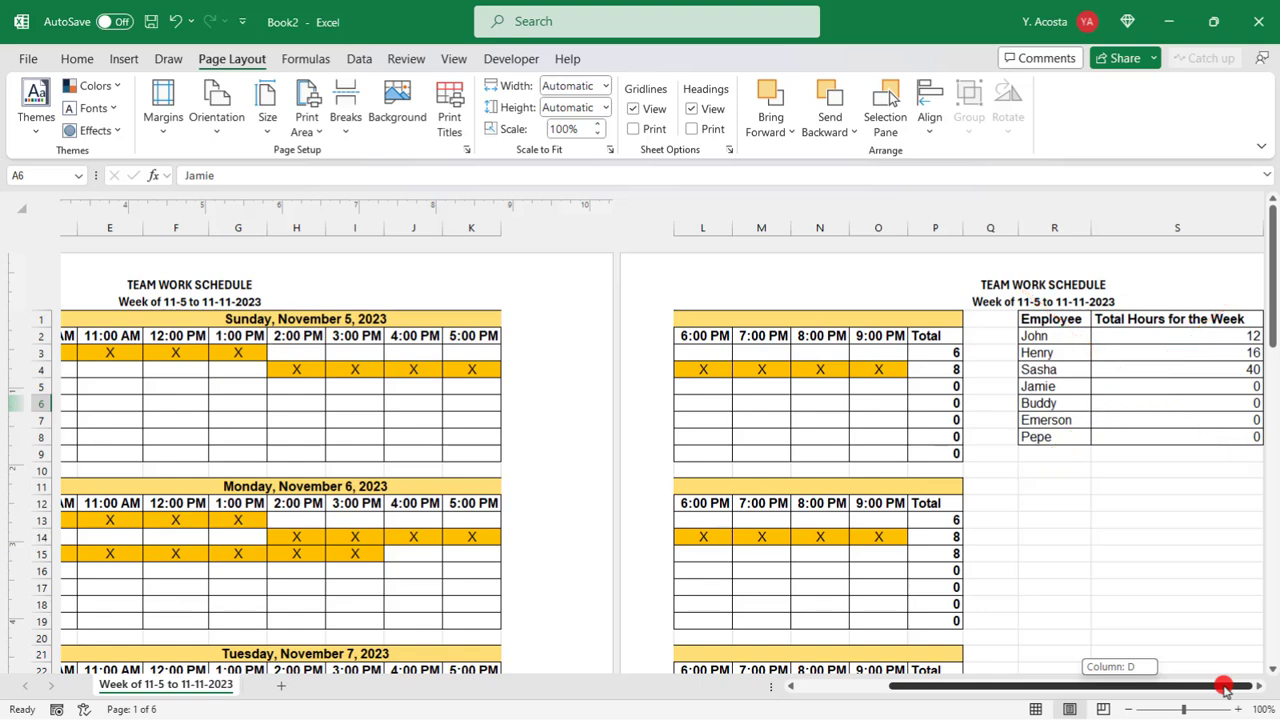
drag(1224, 688, 1137, 690)
Set the day-by-day schedule as the print area, excluding the R1:S8 summary table.
click(1133, 709)
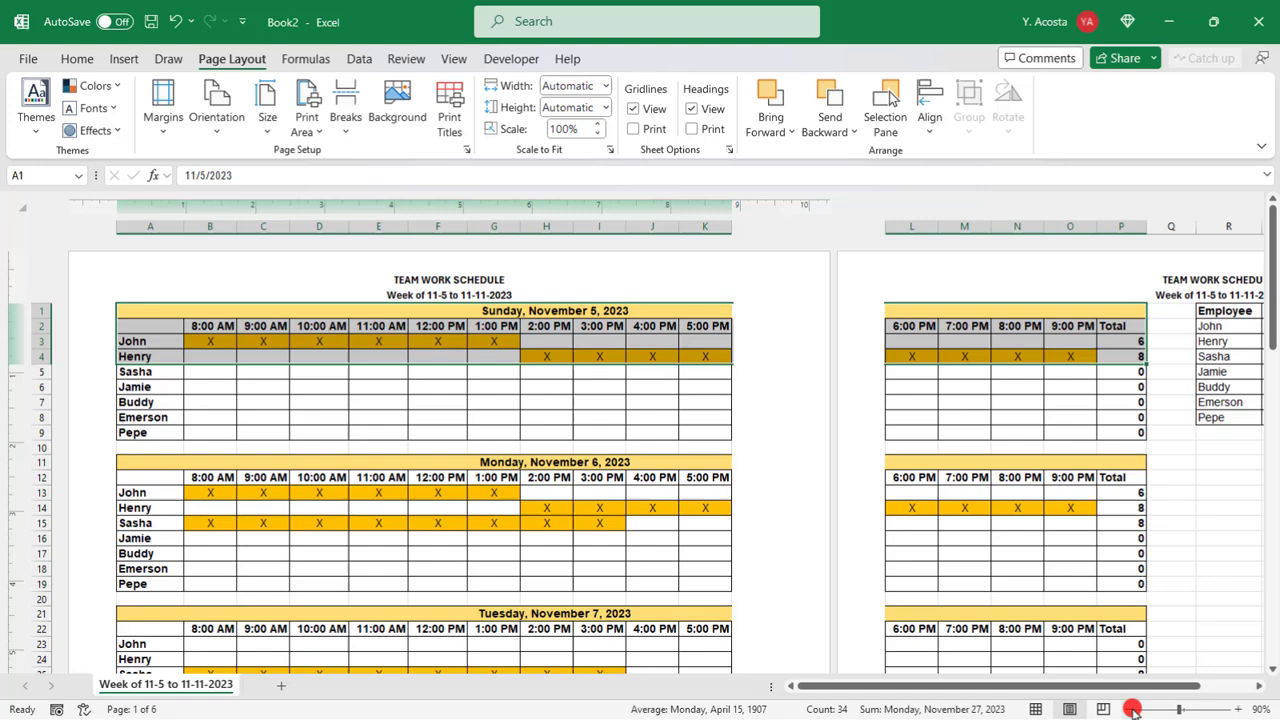
mouse_move(149, 307)
mouse_down()
mouse_move(553, 342)
mouse_move(603, 691)
mouse_move(580, 557)
mouse_move(586, 633)
mouse_up()
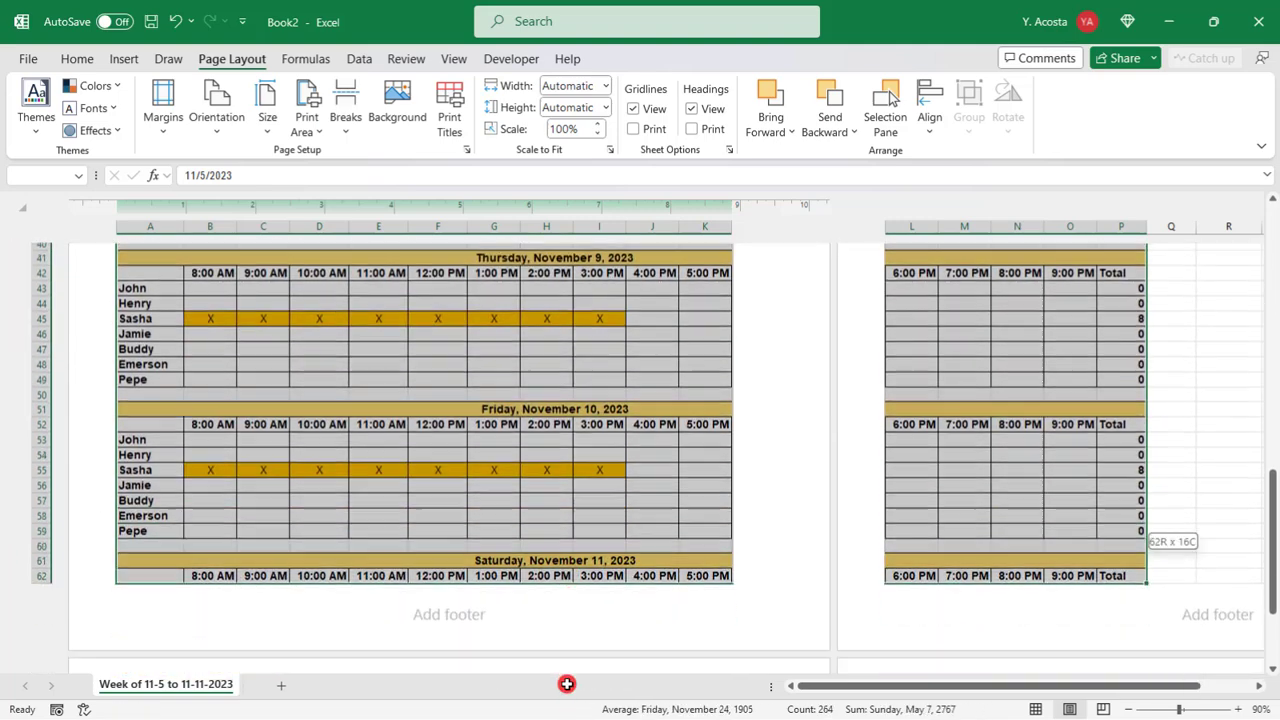
mouse_move(585, 667)
mouse_down()
mouse_move(566, 651)
mouse_move(579, 653)
mouse_move(579, 620)
mouse_up()
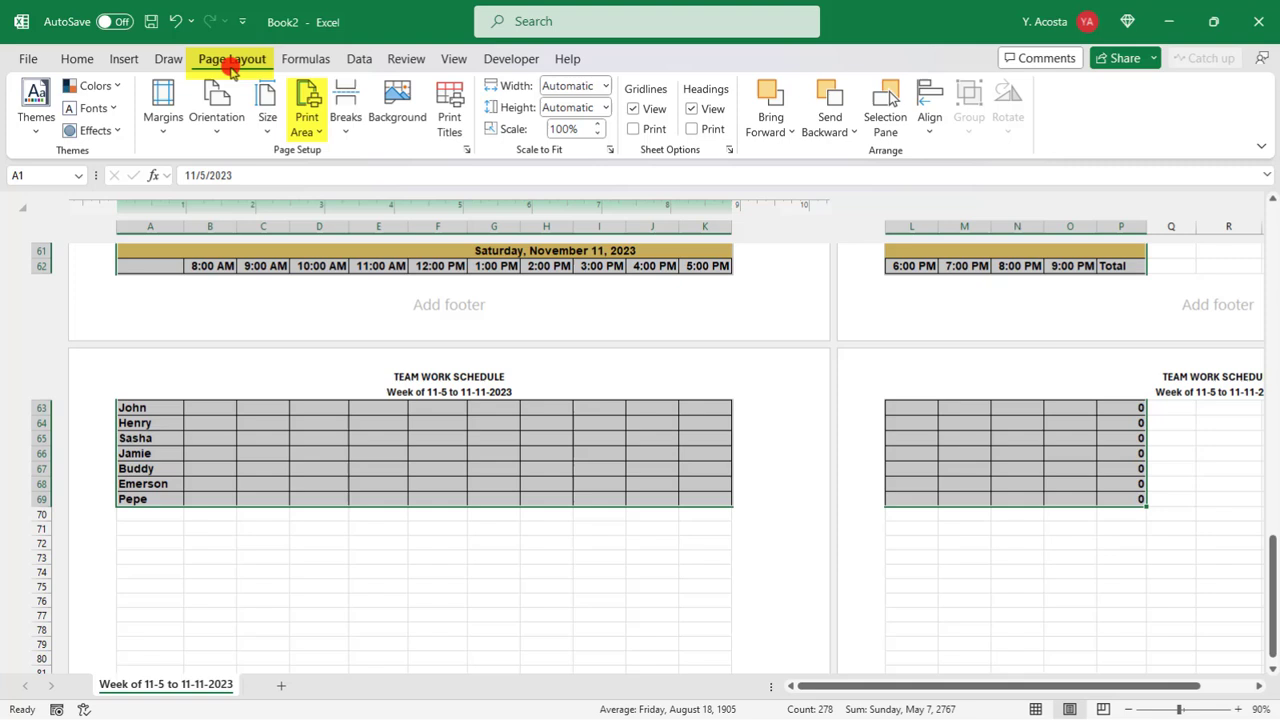
click(307, 128)
click(325, 160)
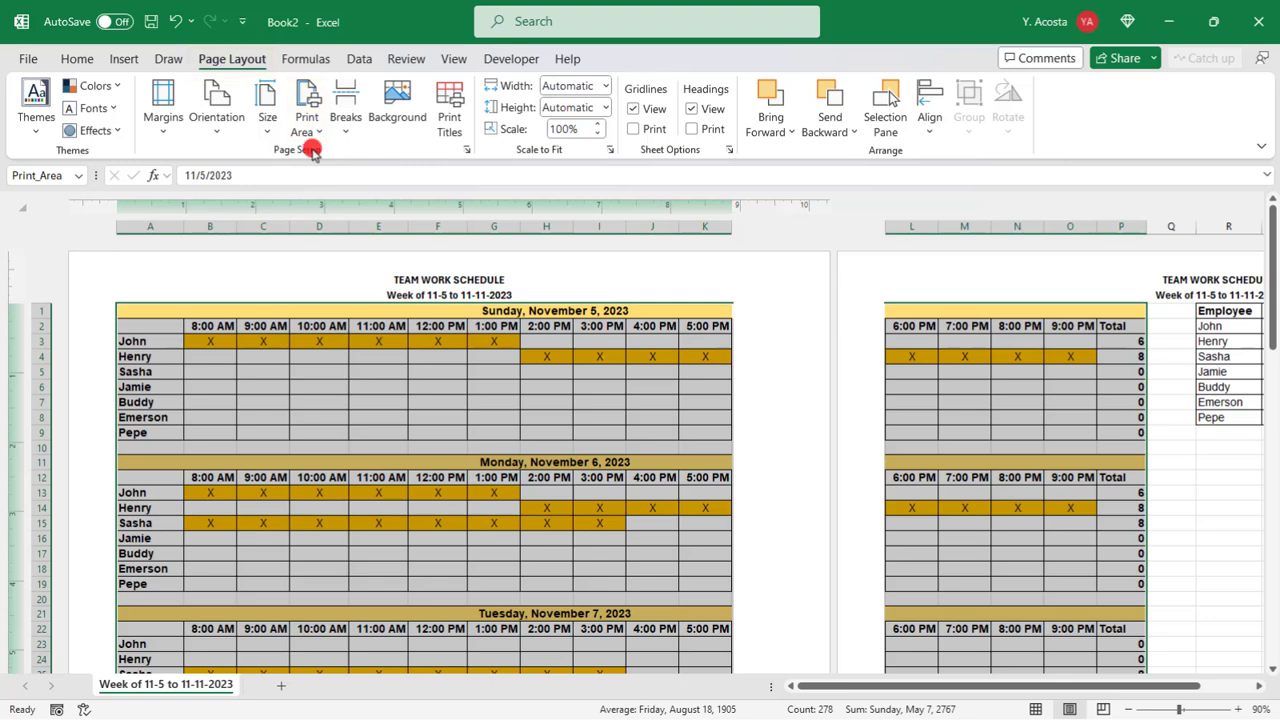
click(155, 203)
drag(1169, 687, 1212, 687)
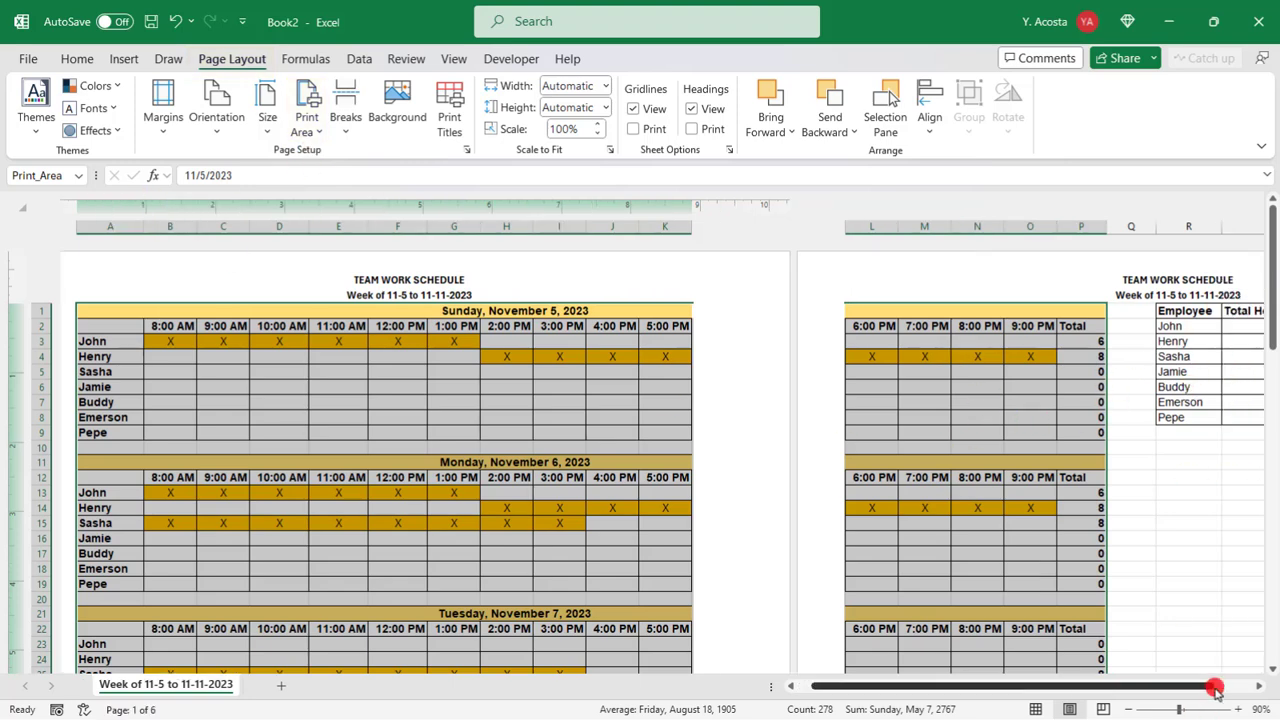
drag(1075, 311, 1155, 417)
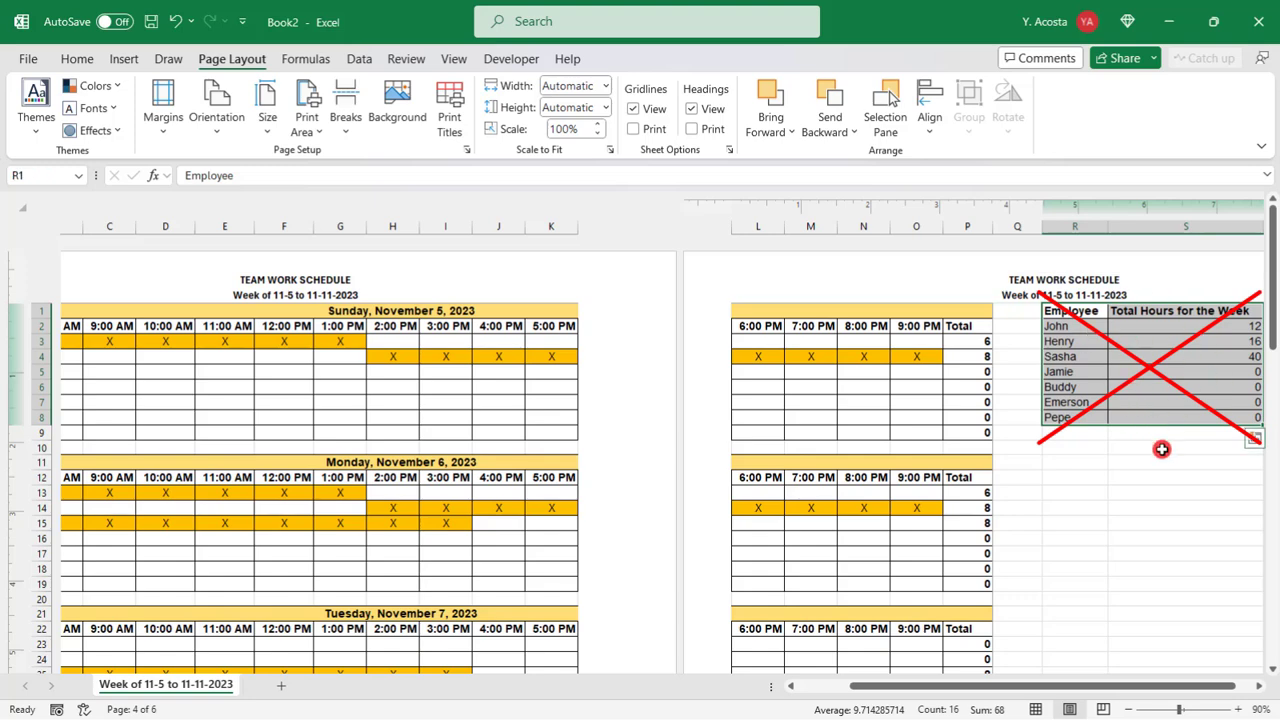
click(814, 686)
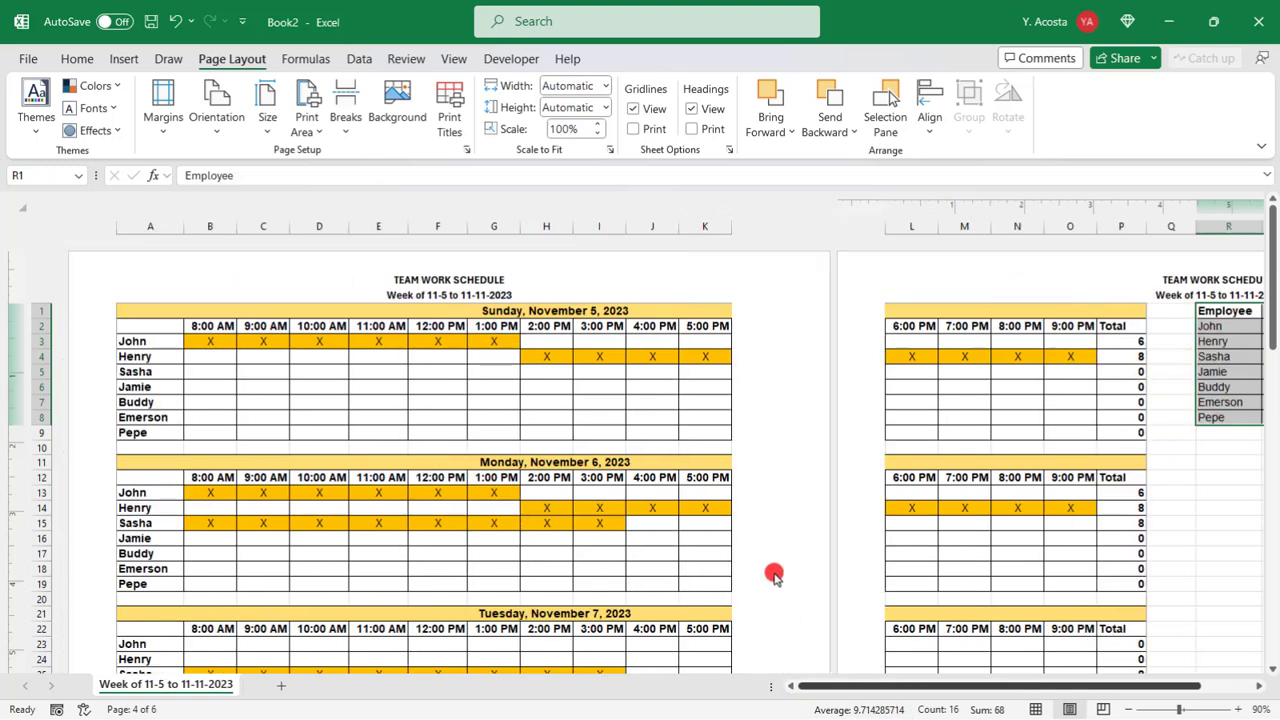
click(672, 308)
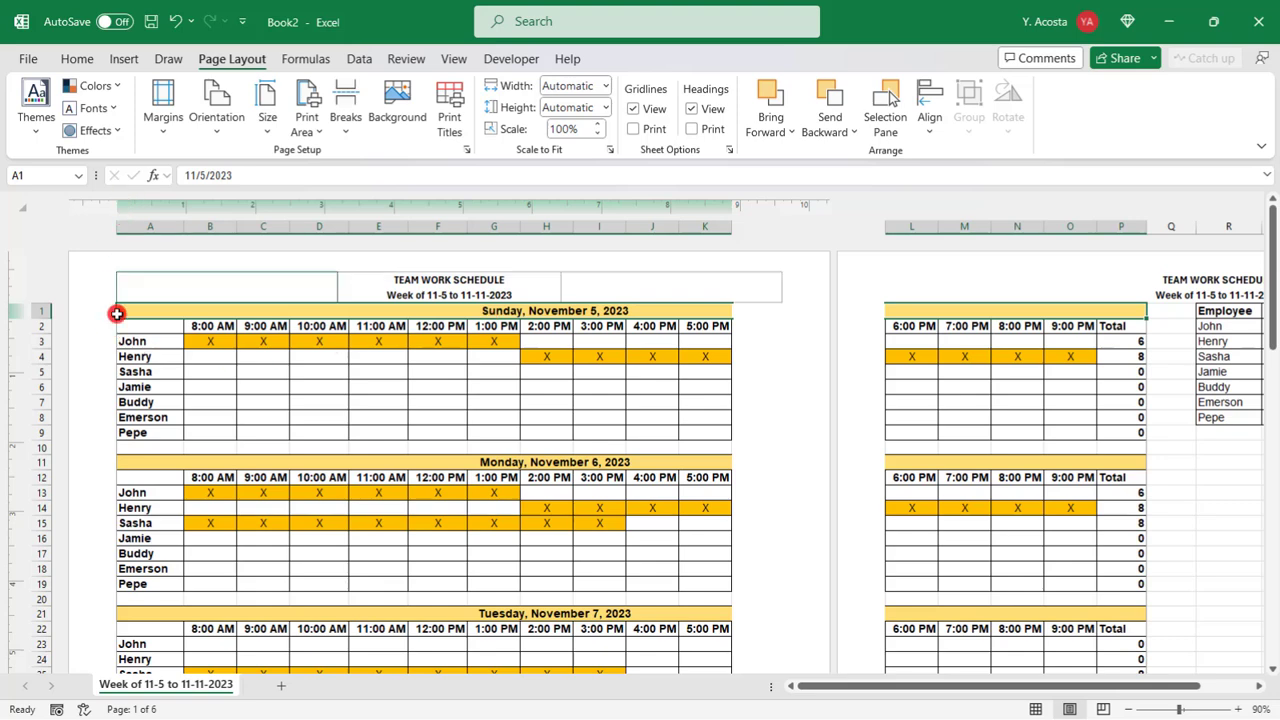
key(Down)
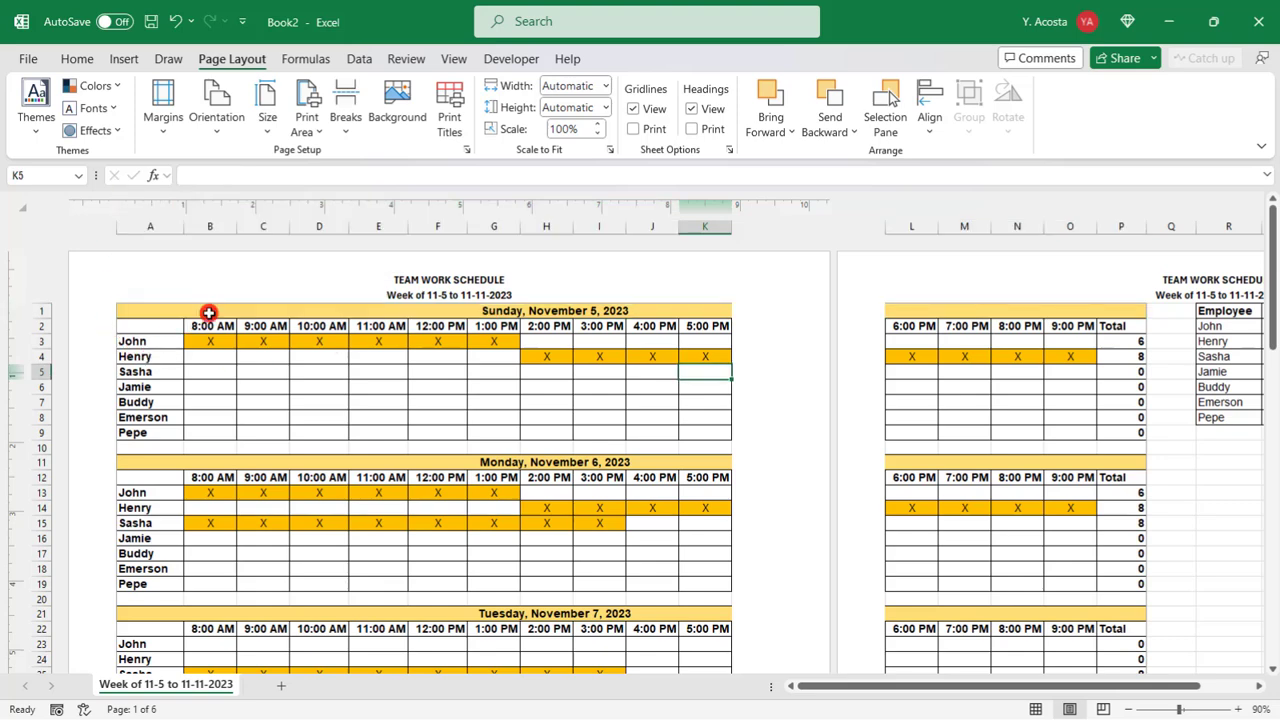
Show Page Break Preview and extend page one's vertical break to column P.
click(456, 59)
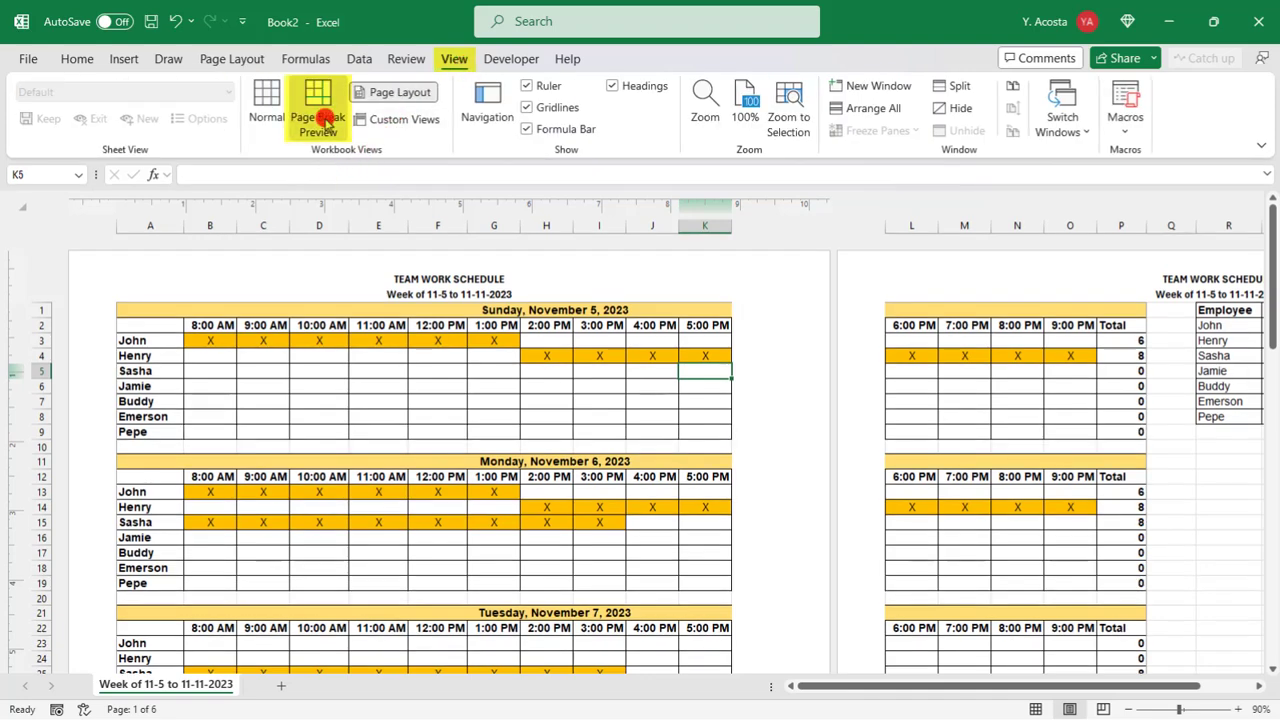
click(326, 120)
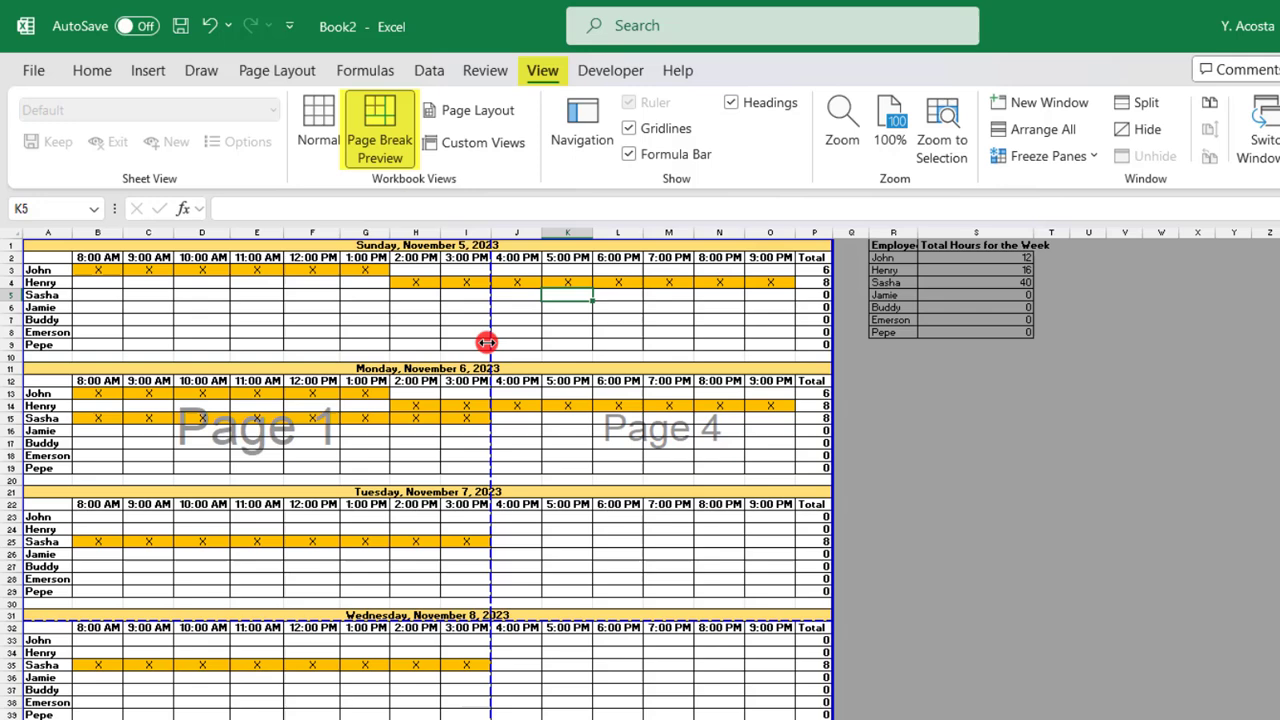
drag(486, 342, 834, 327)
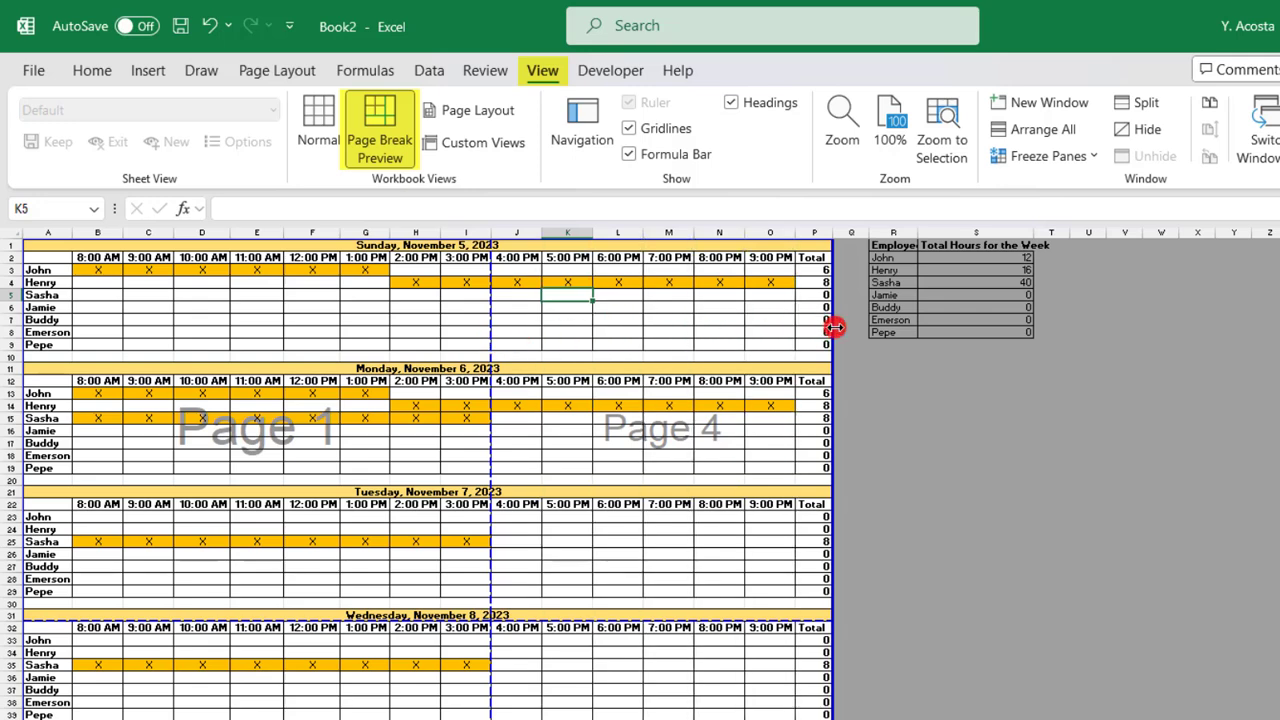
scroll(428, 508, down, 3)
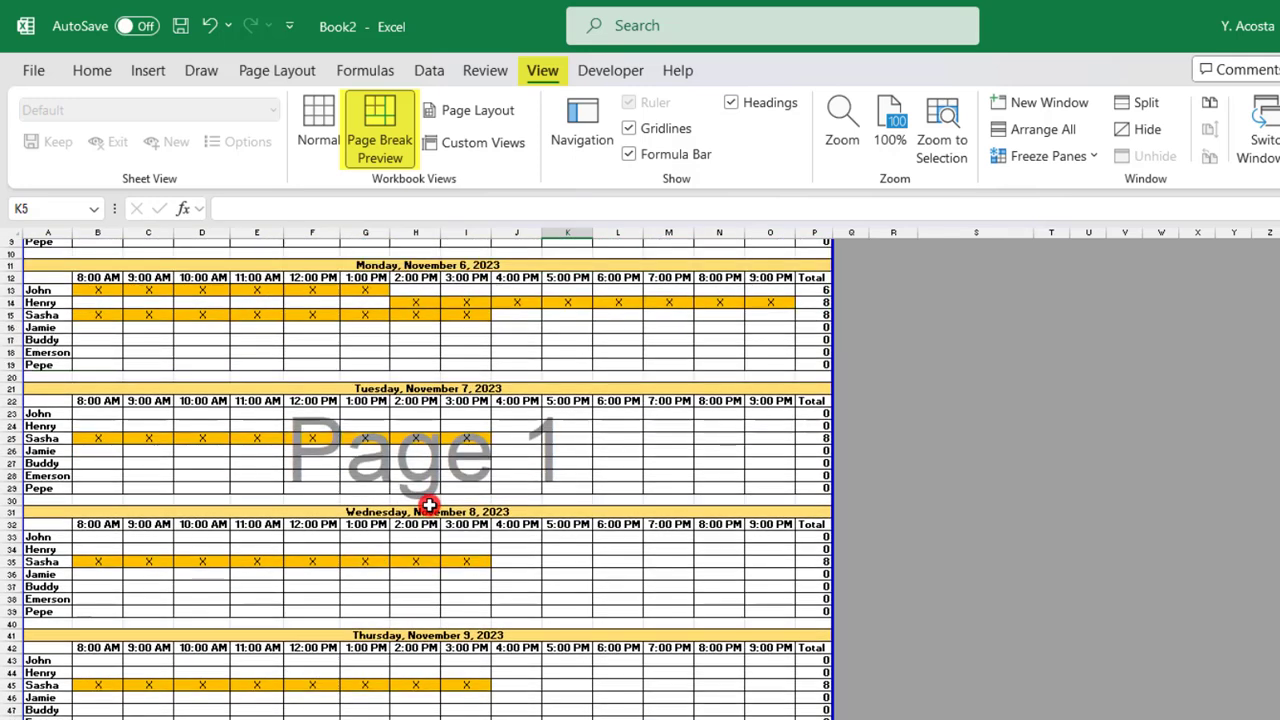
scroll(428, 505, up, 3)
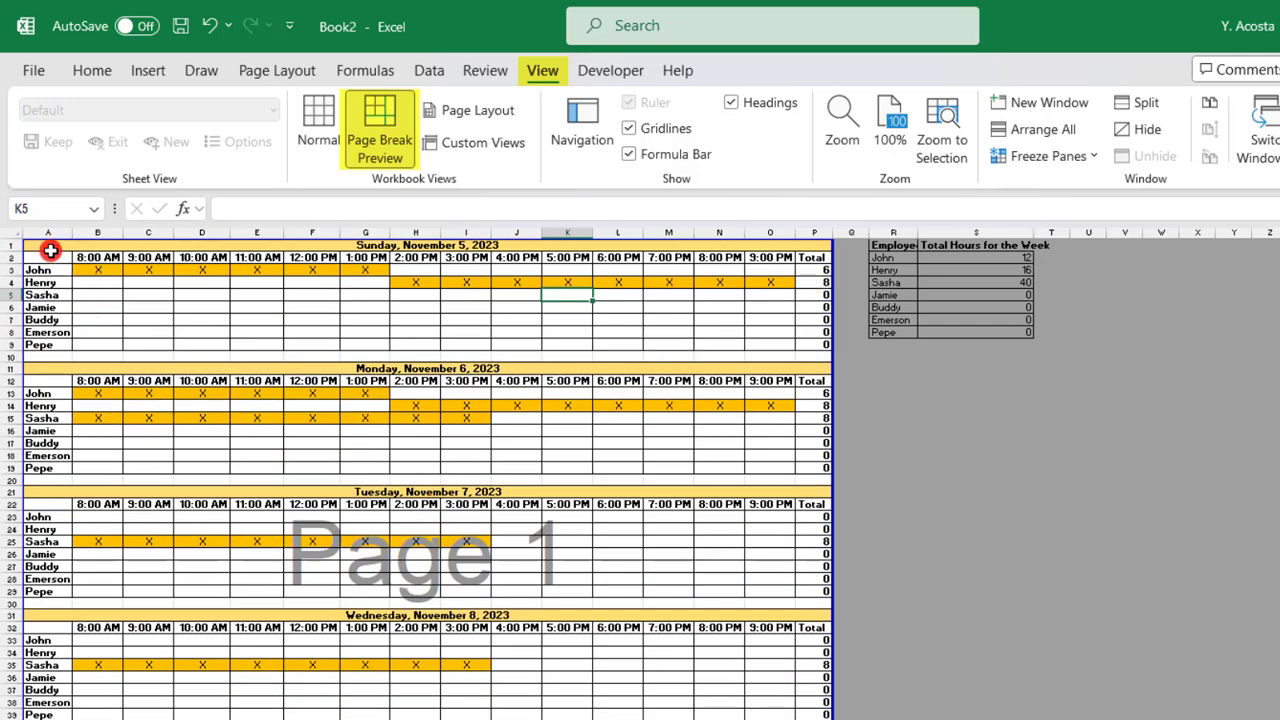
Move the horizontal page break up so page one ends below row 39.
drag(50, 250, 329, 404)
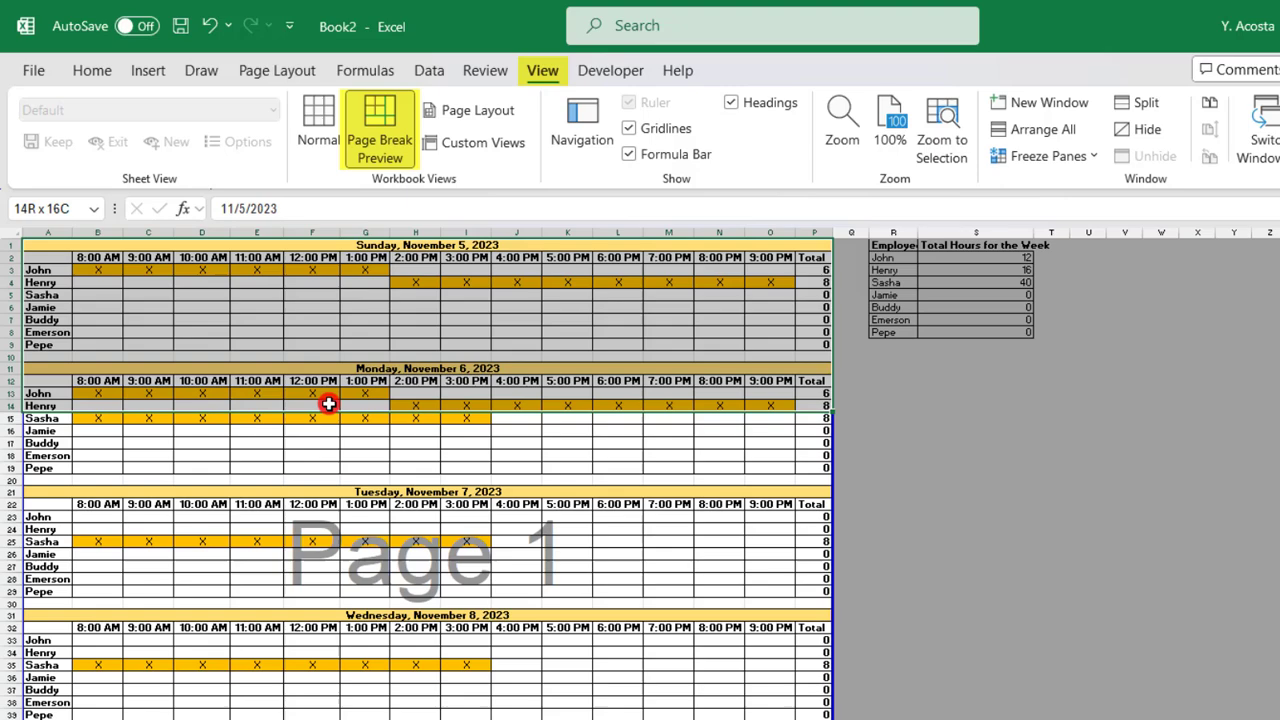
scroll(330, 520, down, 3)
scroll(330, 520, down, 2)
scroll(330, 520, down, 2)
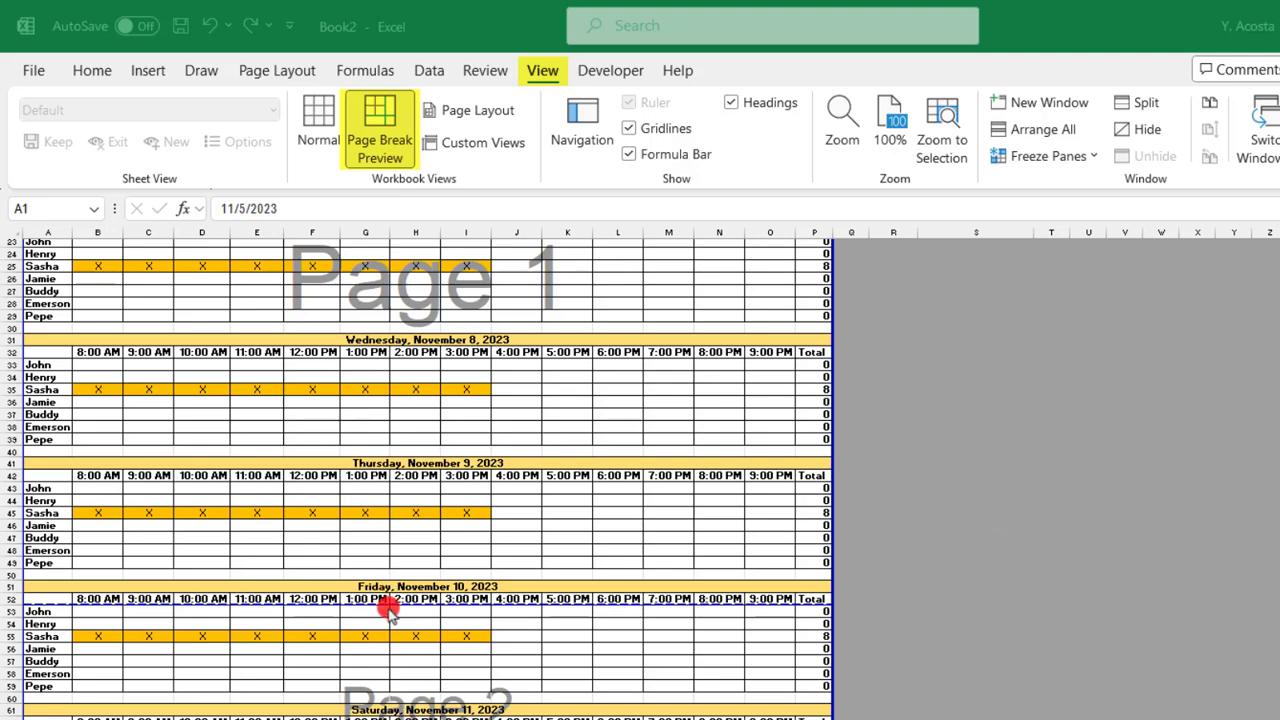
drag(47, 603, 6, 603)
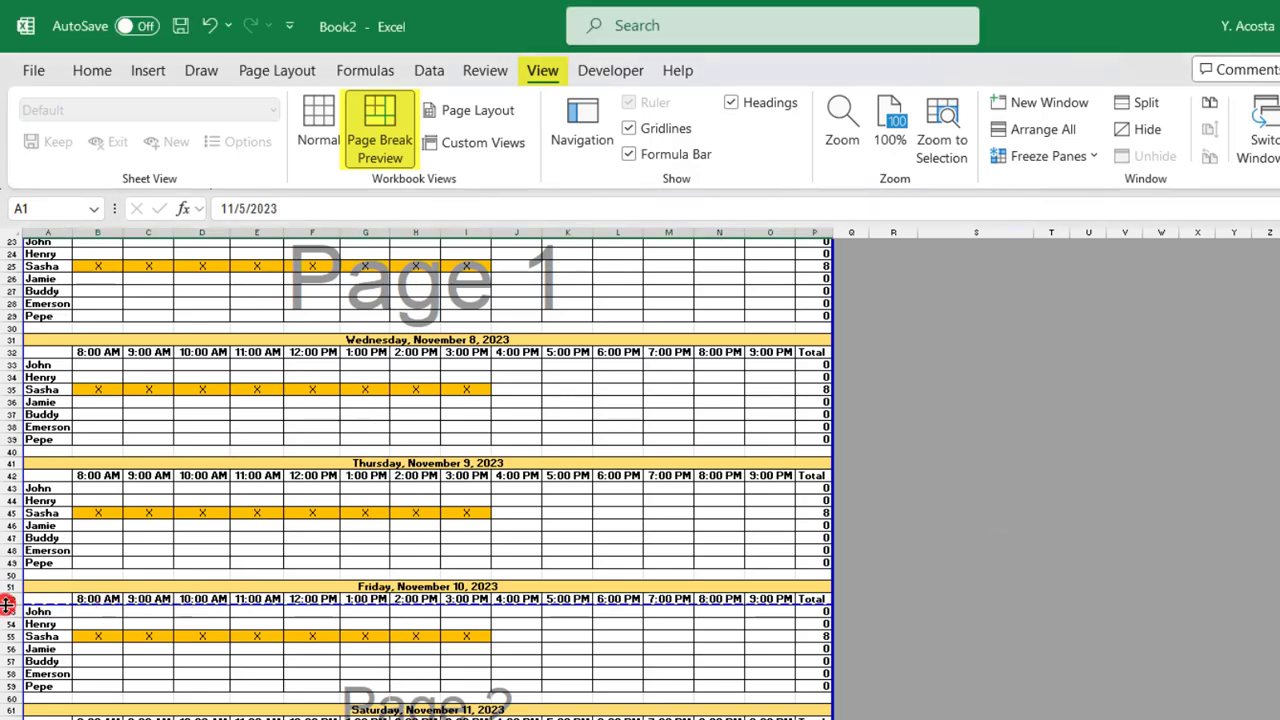
click(6, 600)
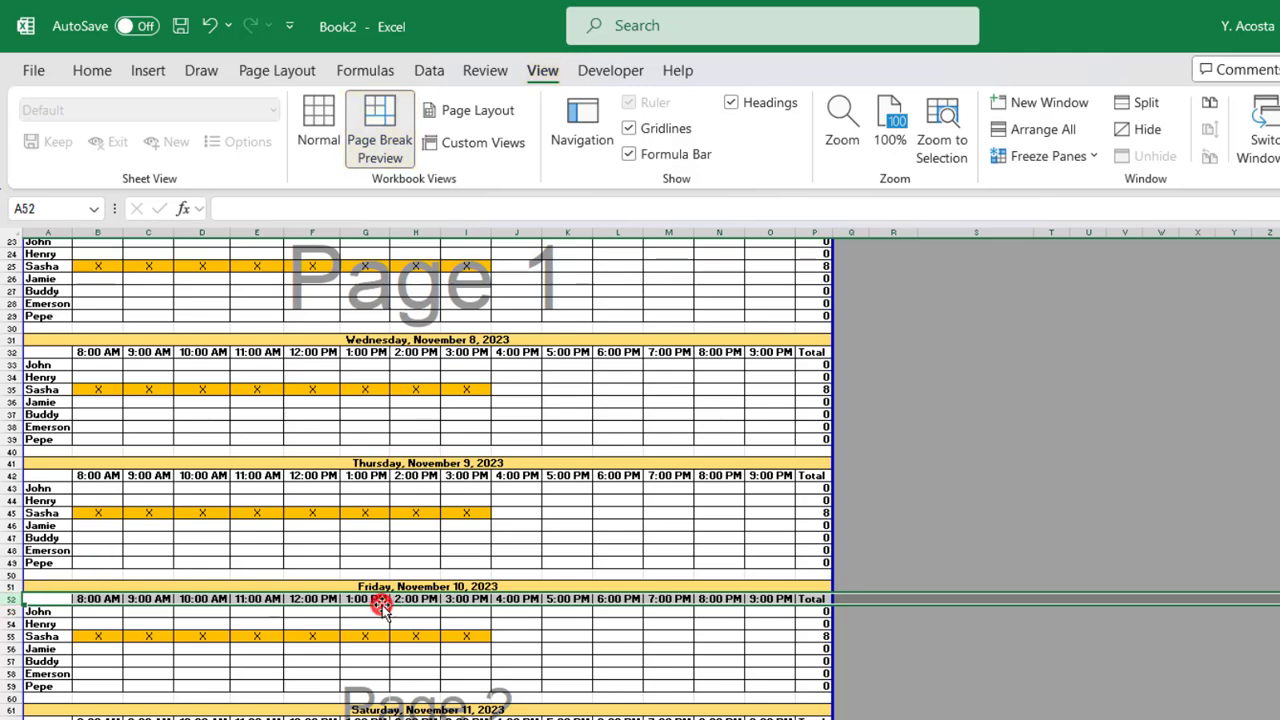
click(255, 622)
drag(263, 584, 297, 446)
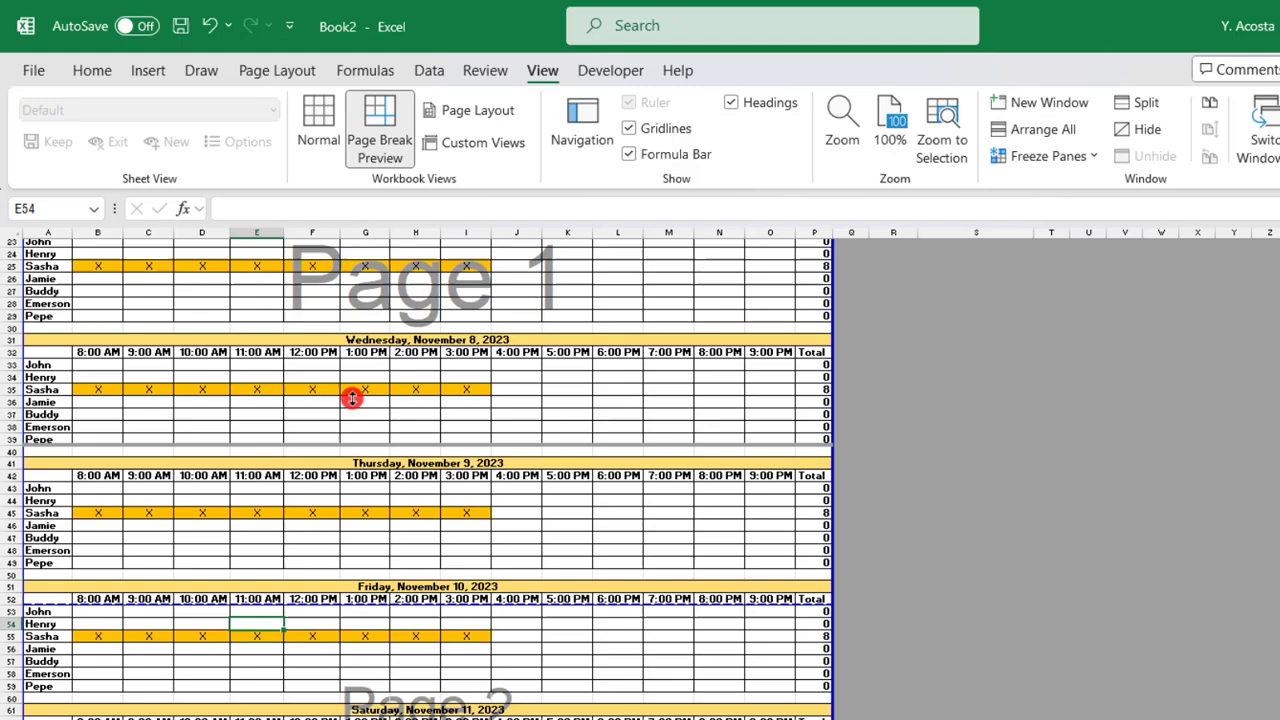
drag(297, 446, 297, 446)
scroll(397, 509, down, 3)
scroll(437, 509, down, 2)
scroll(429, 616, up, 1)
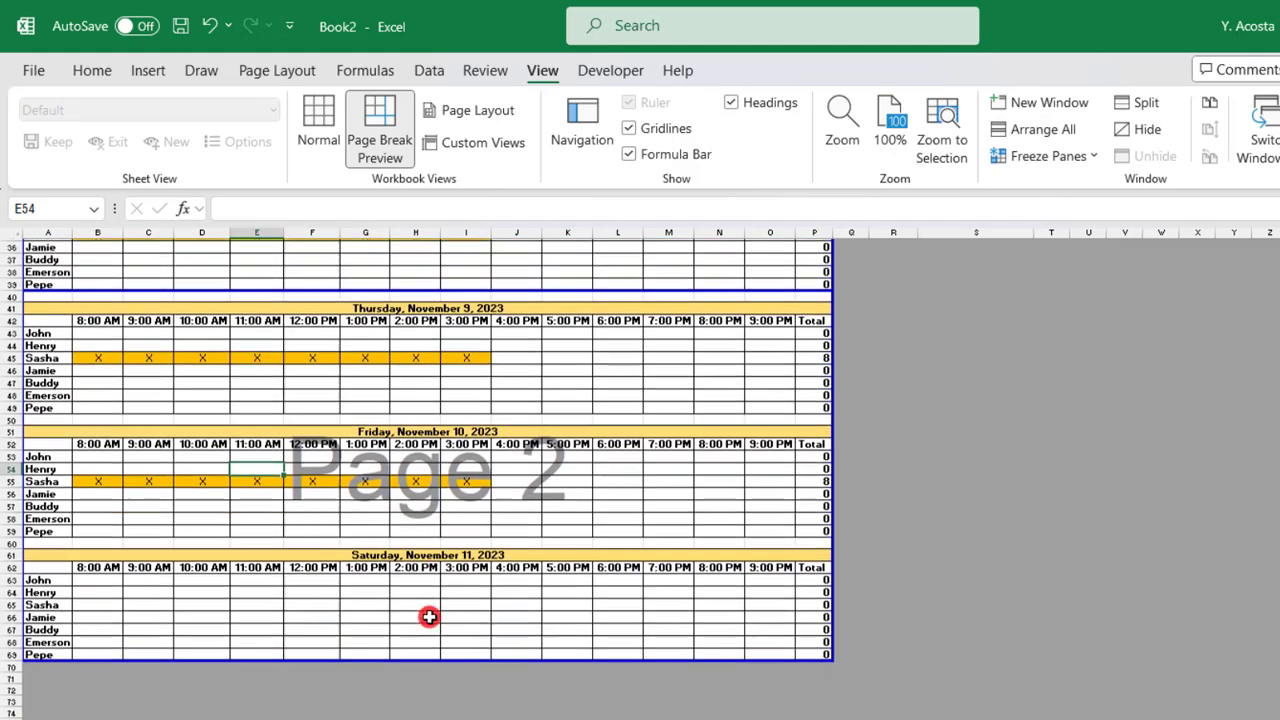
scroll(429, 616, up, 4)
scroll(429, 615, up, 3)
scroll(429, 614, up, 4)
scroll(429, 613, up, 1)
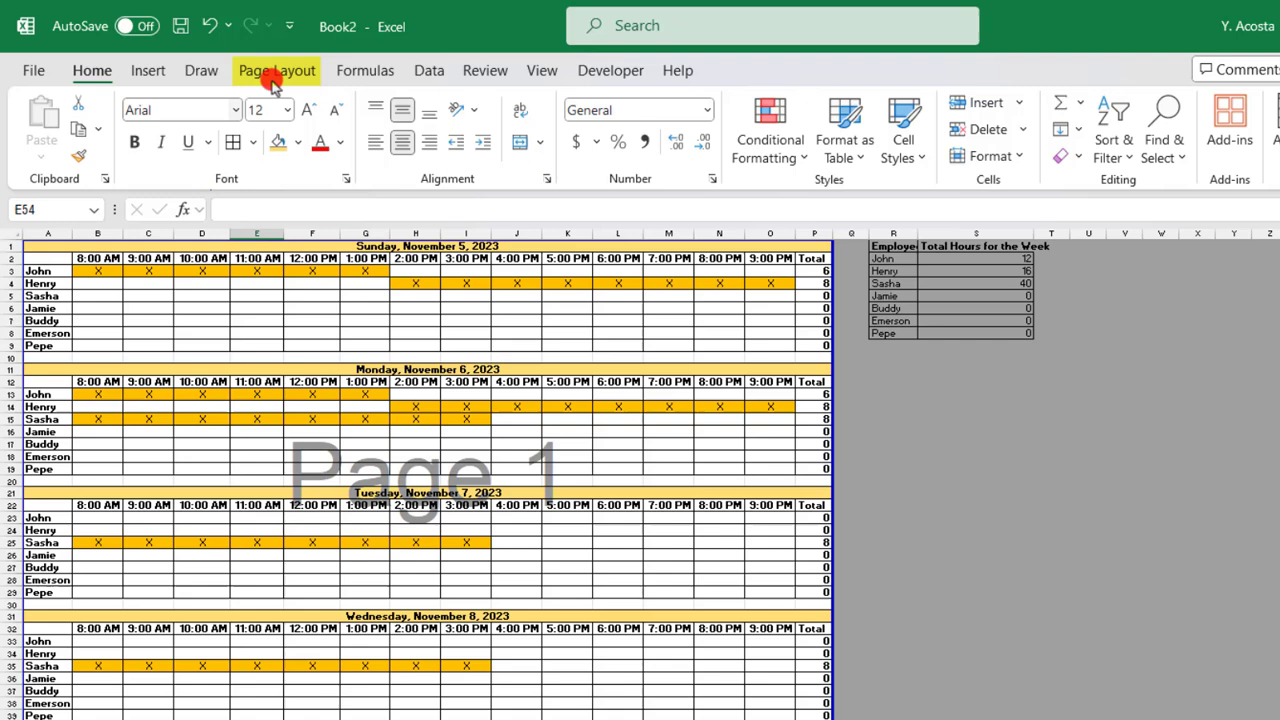
click(275, 78)
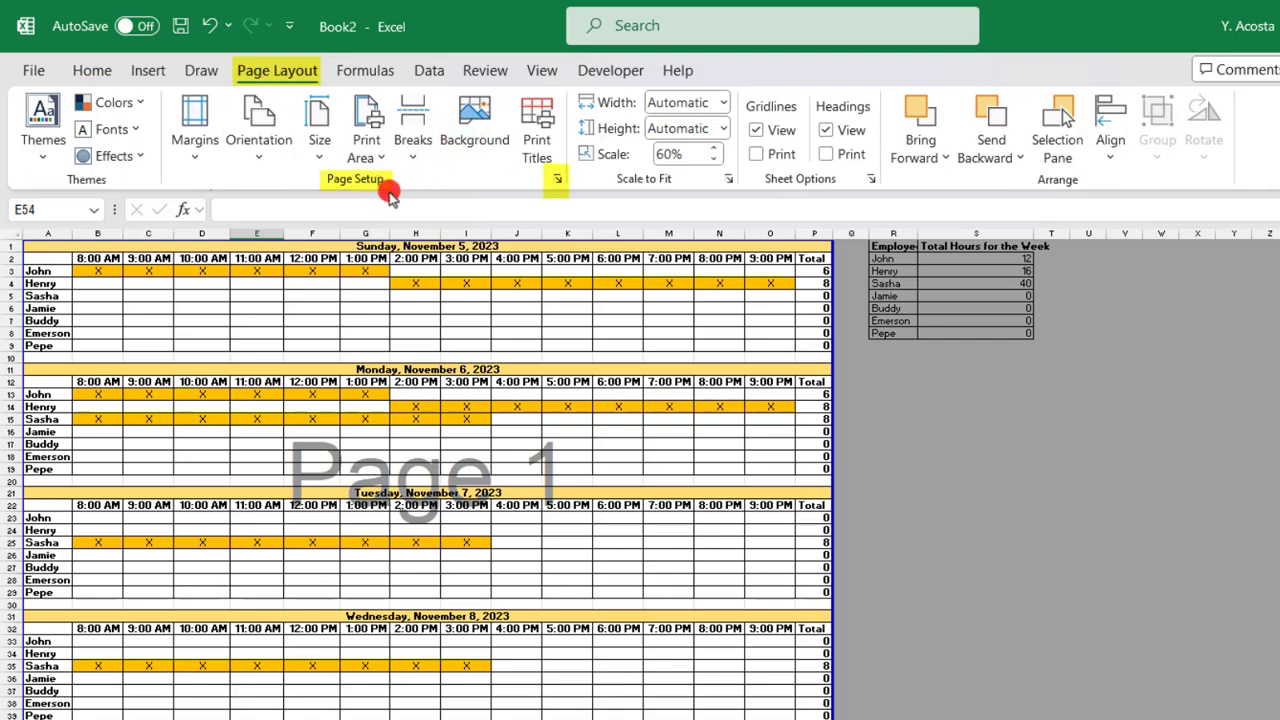
click(553, 179)
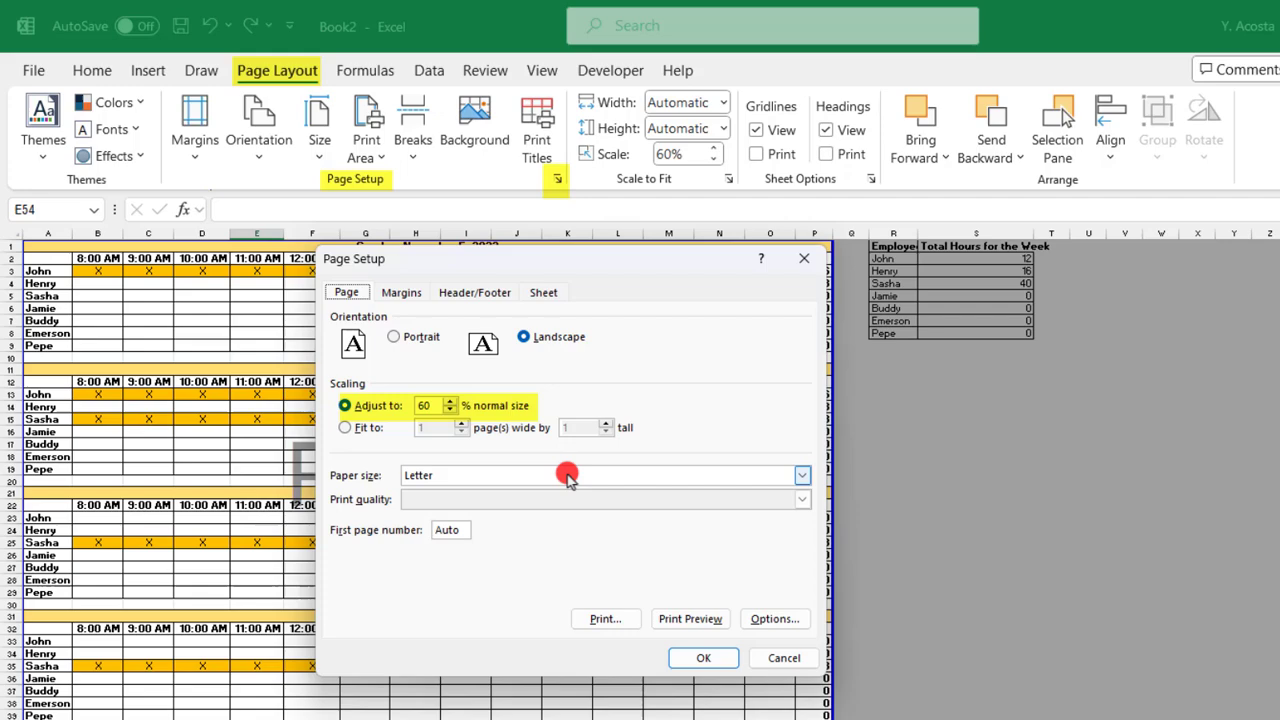
click(703, 657)
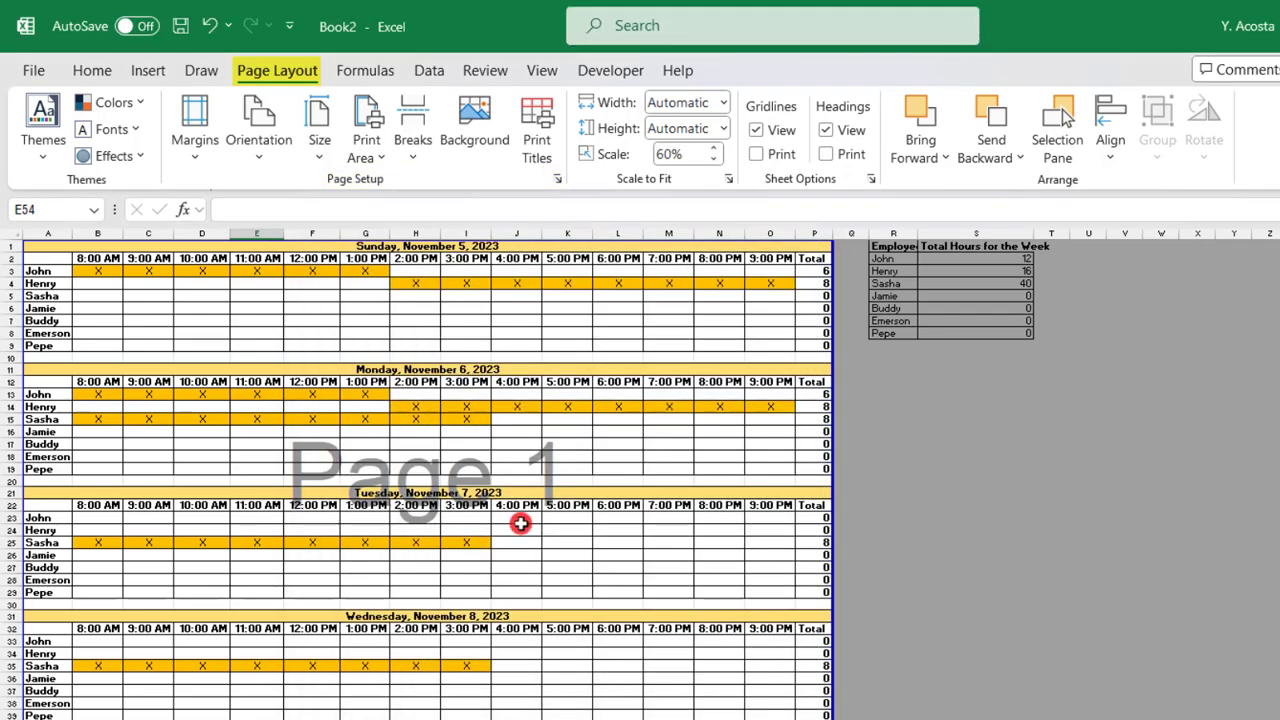
click(13, 238)
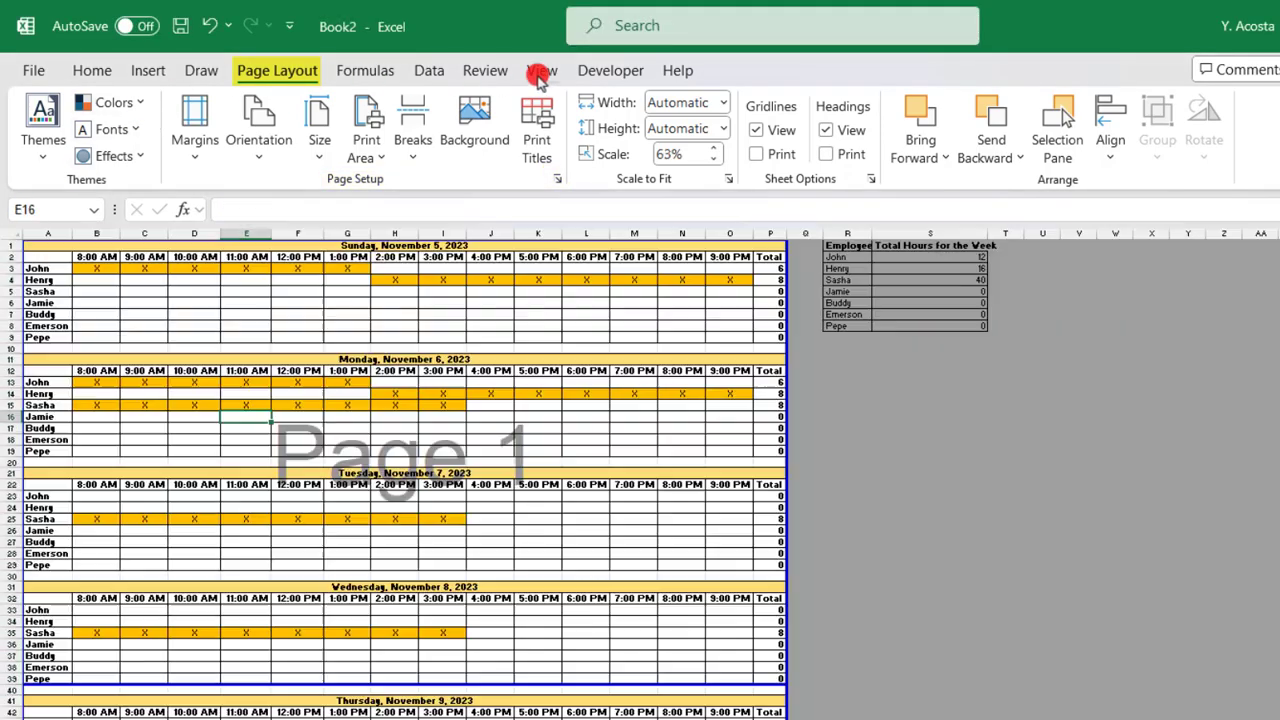
click(530, 70)
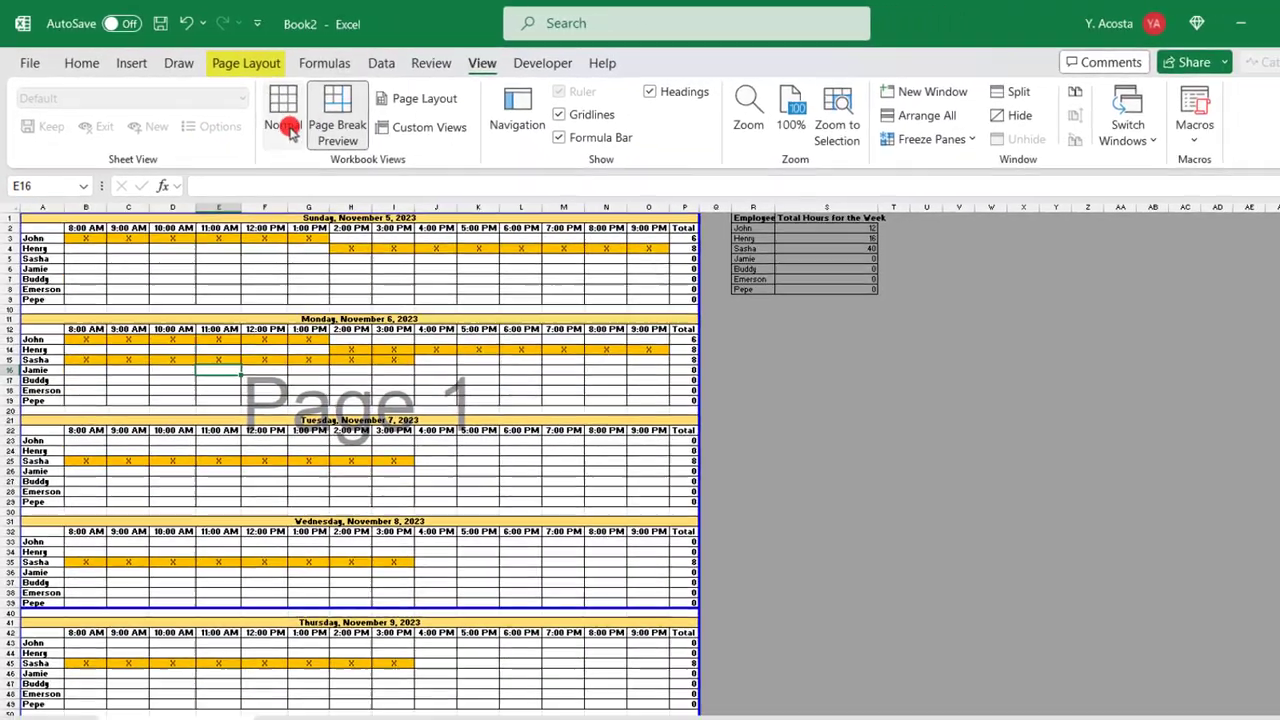
Return to Normal view and copy the schedule sheet, placed before the original.
click(311, 125)
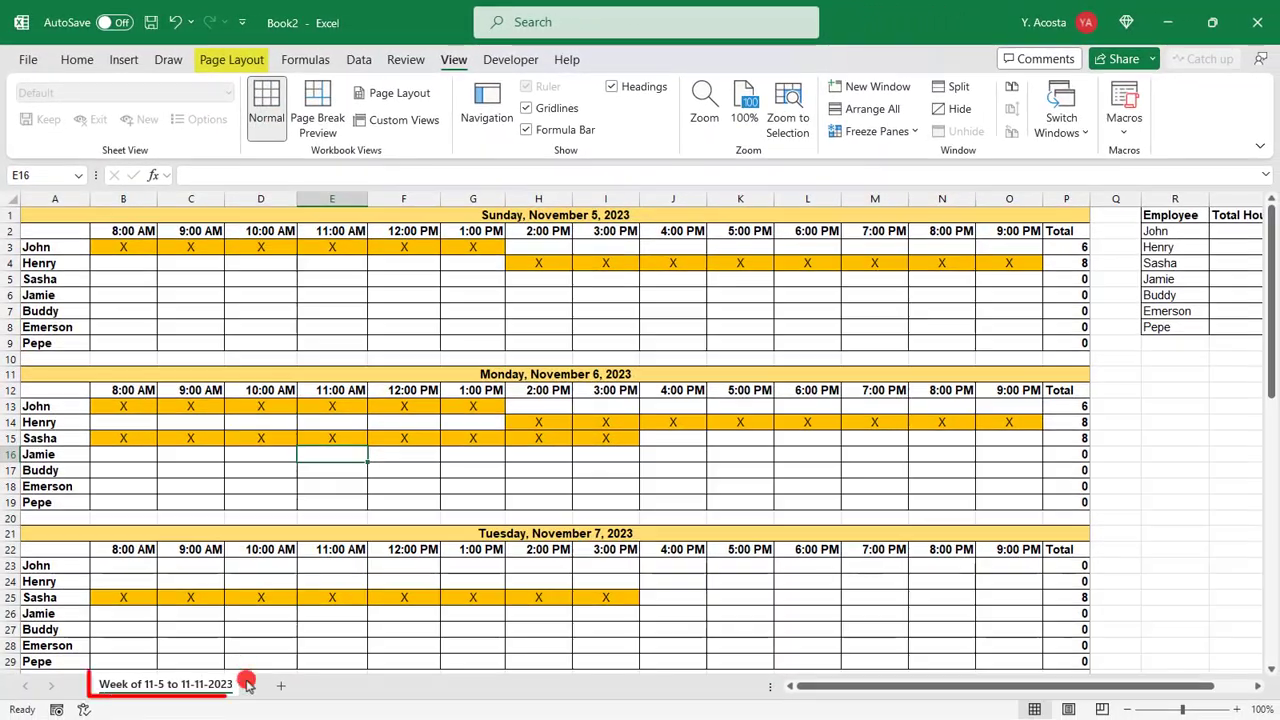
right_click(189, 686)
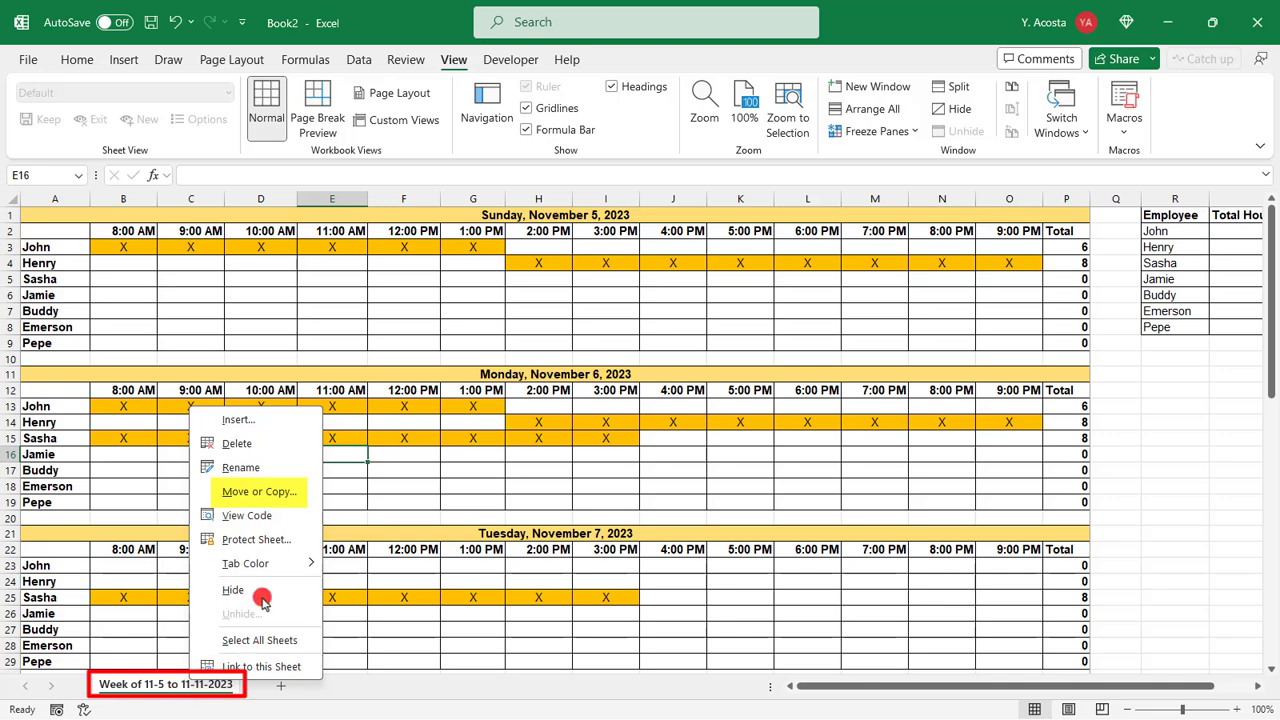
click(276, 491)
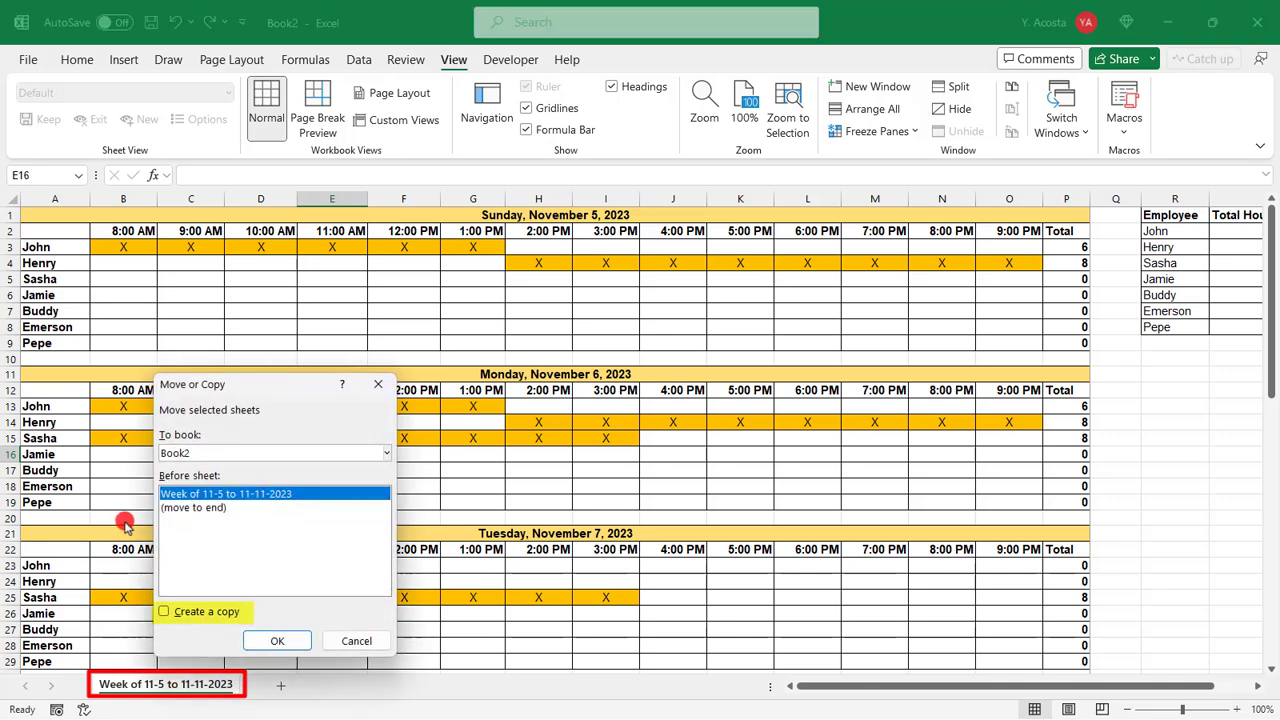
click(211, 614)
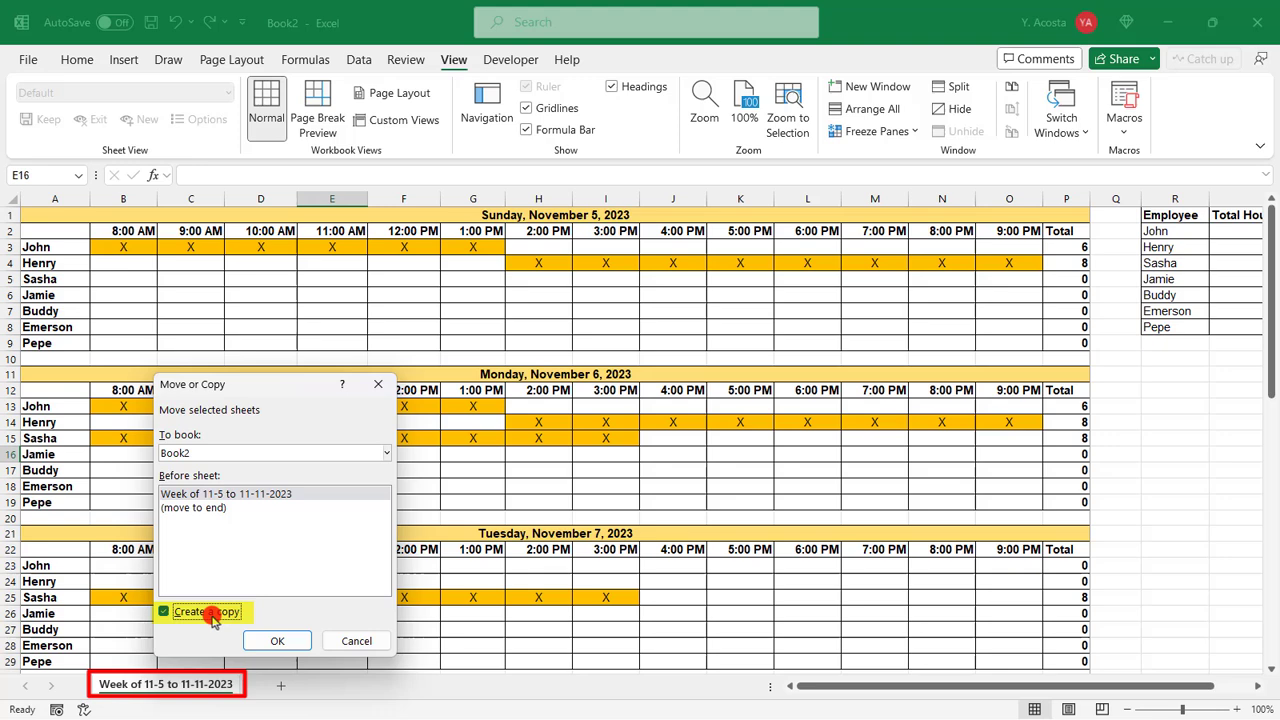
click(213, 494)
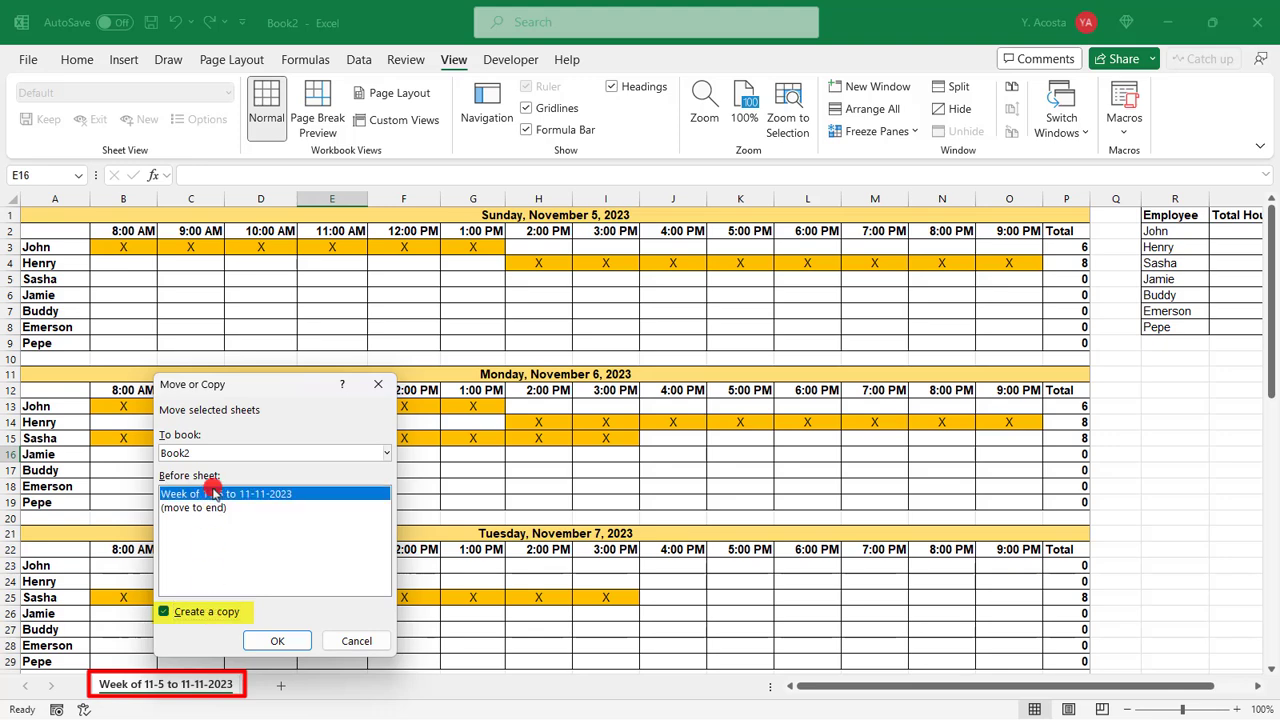
click(280, 640)
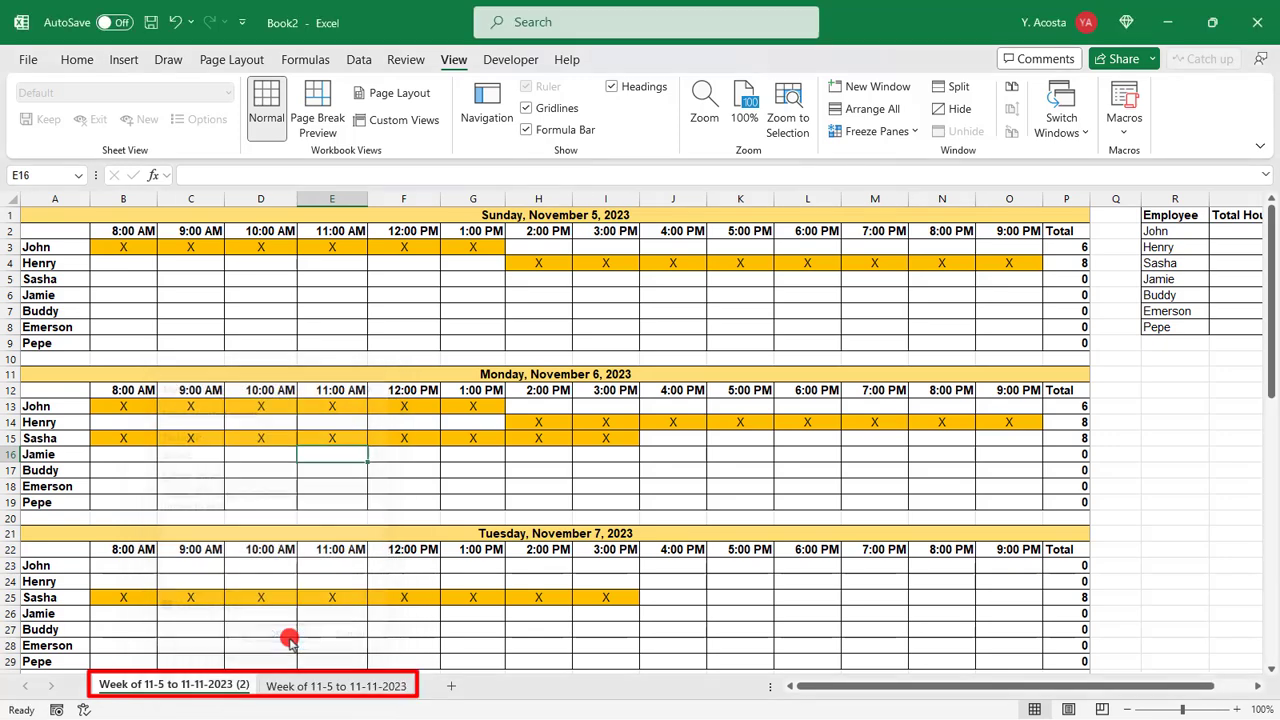
Rename the copied tab from 11-5 to 11-11-2023 (2) to 'Week of 11-12 to 11-18-2023'.
right_click(231, 683)
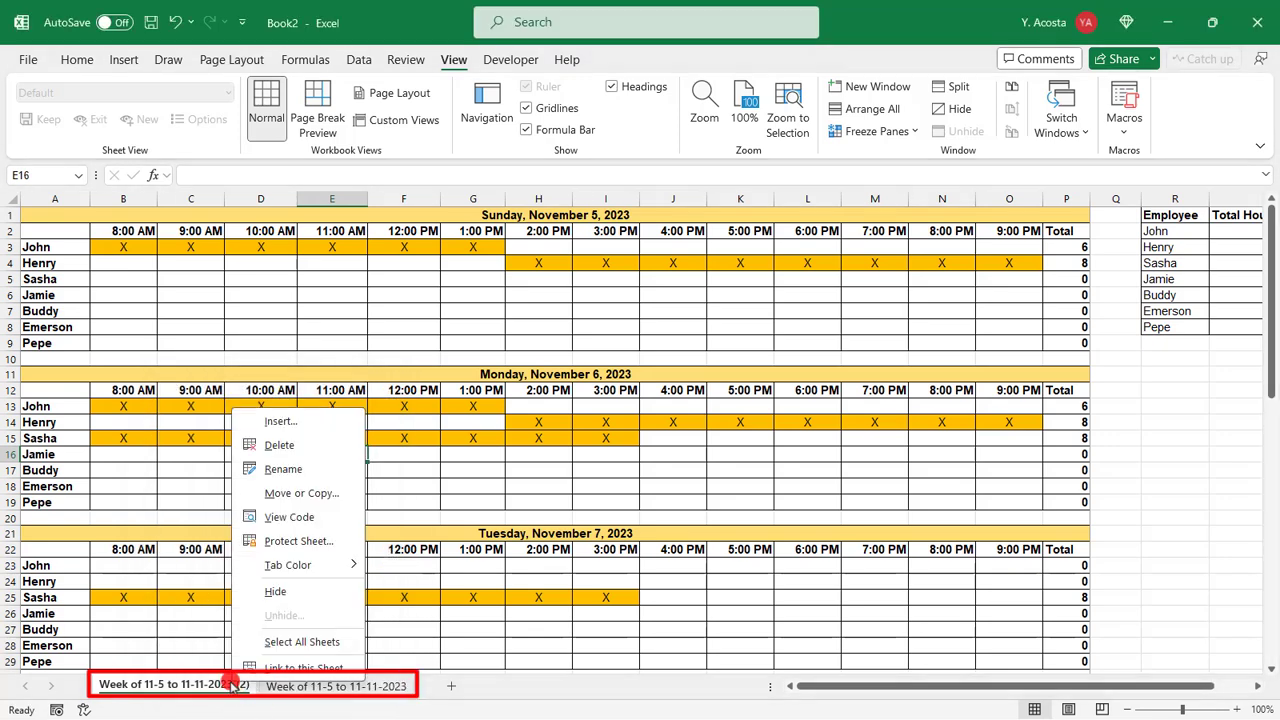
click(310, 469)
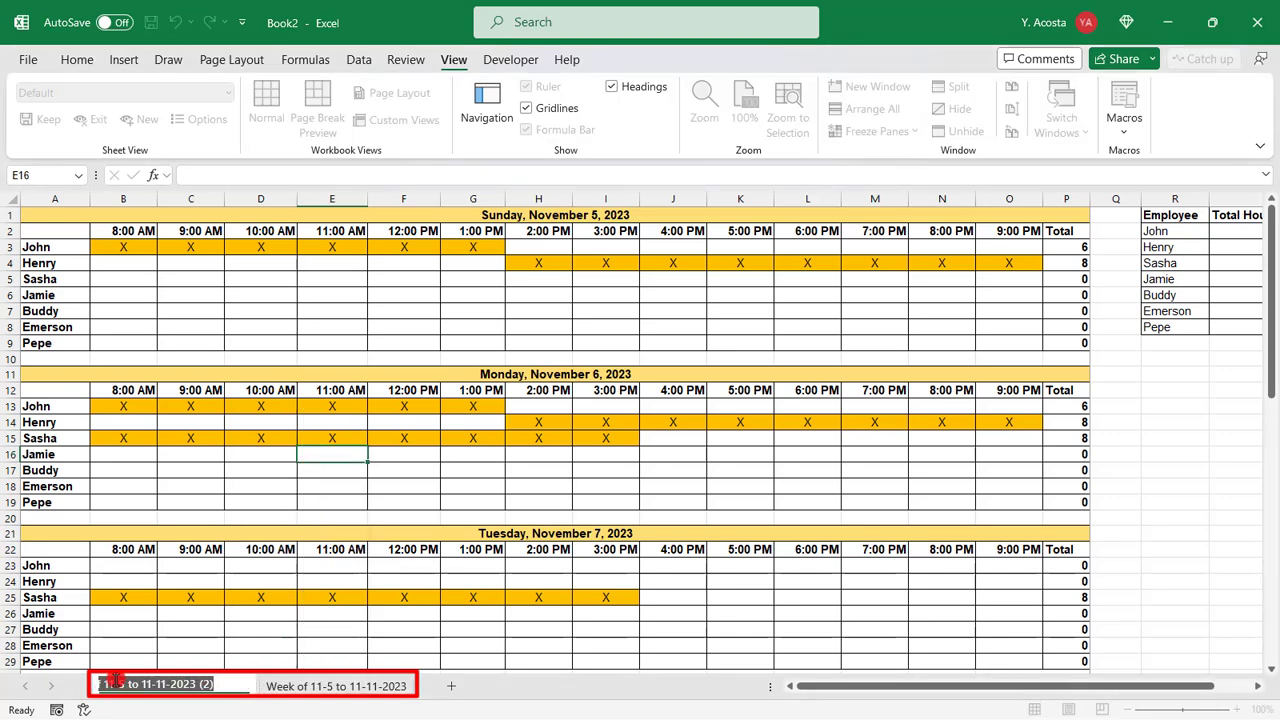
drag(117, 682, 230, 681)
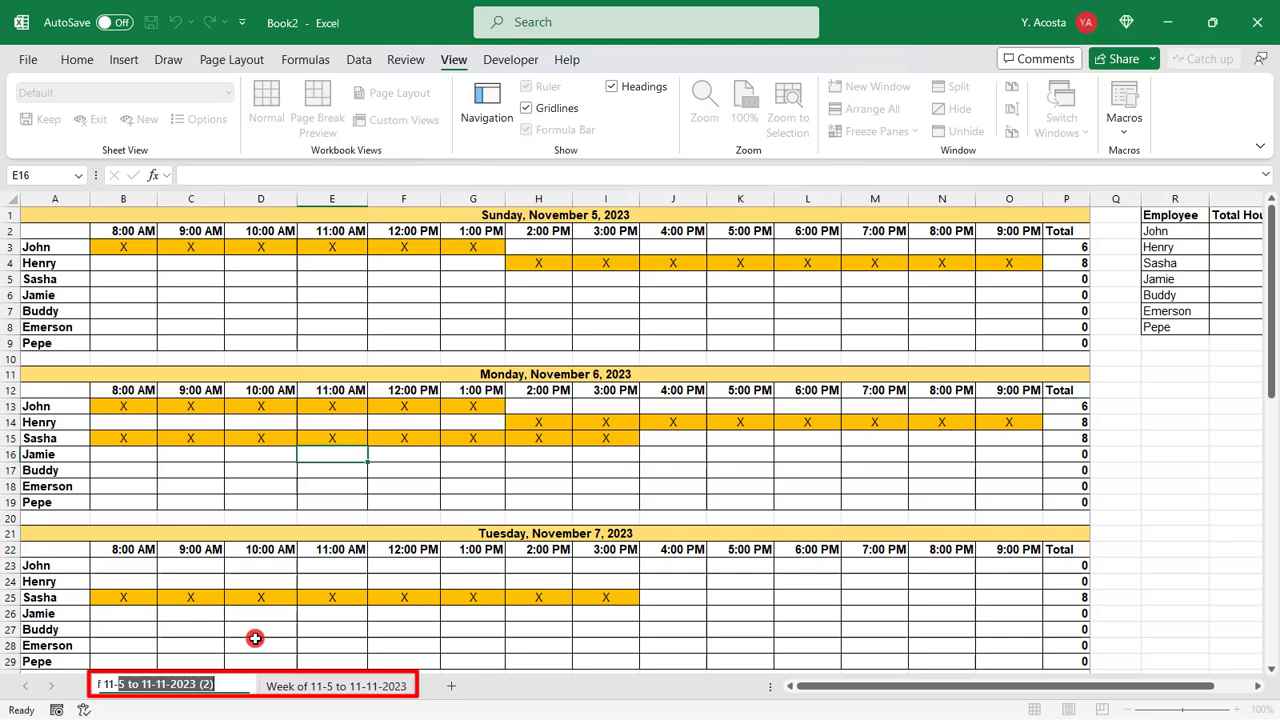
text(12)
key(Return)
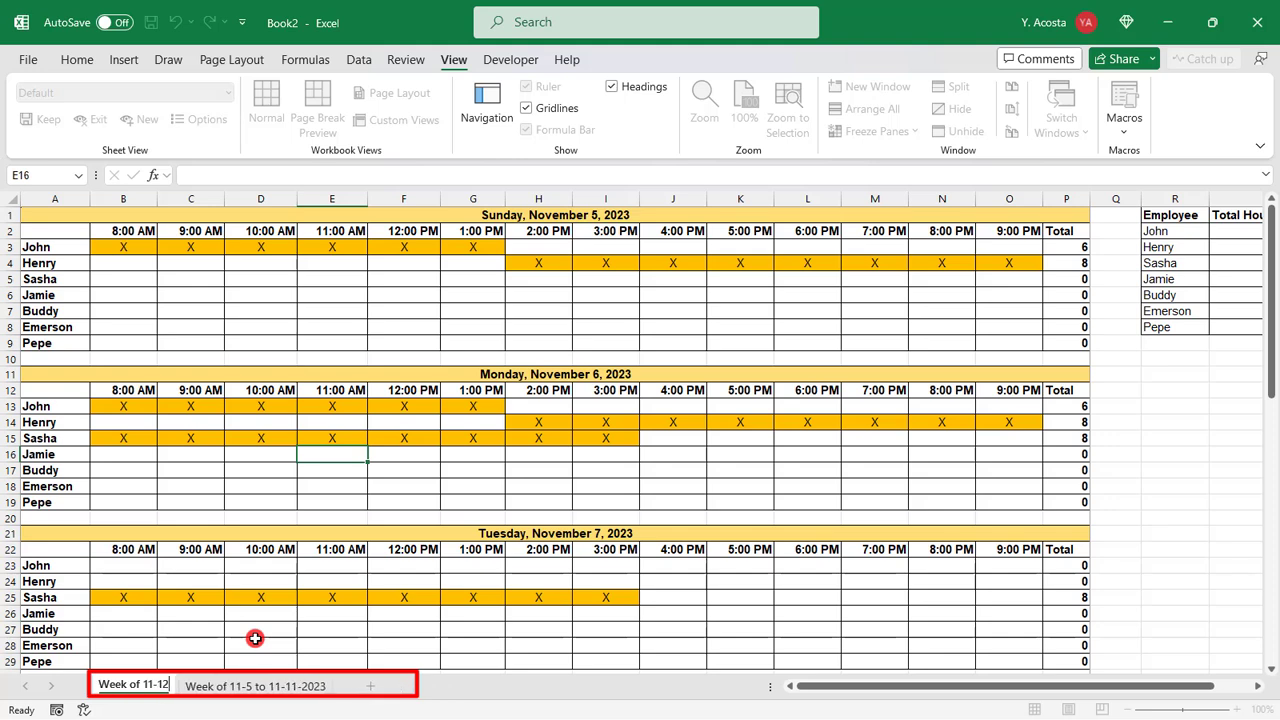
text( to 11-)
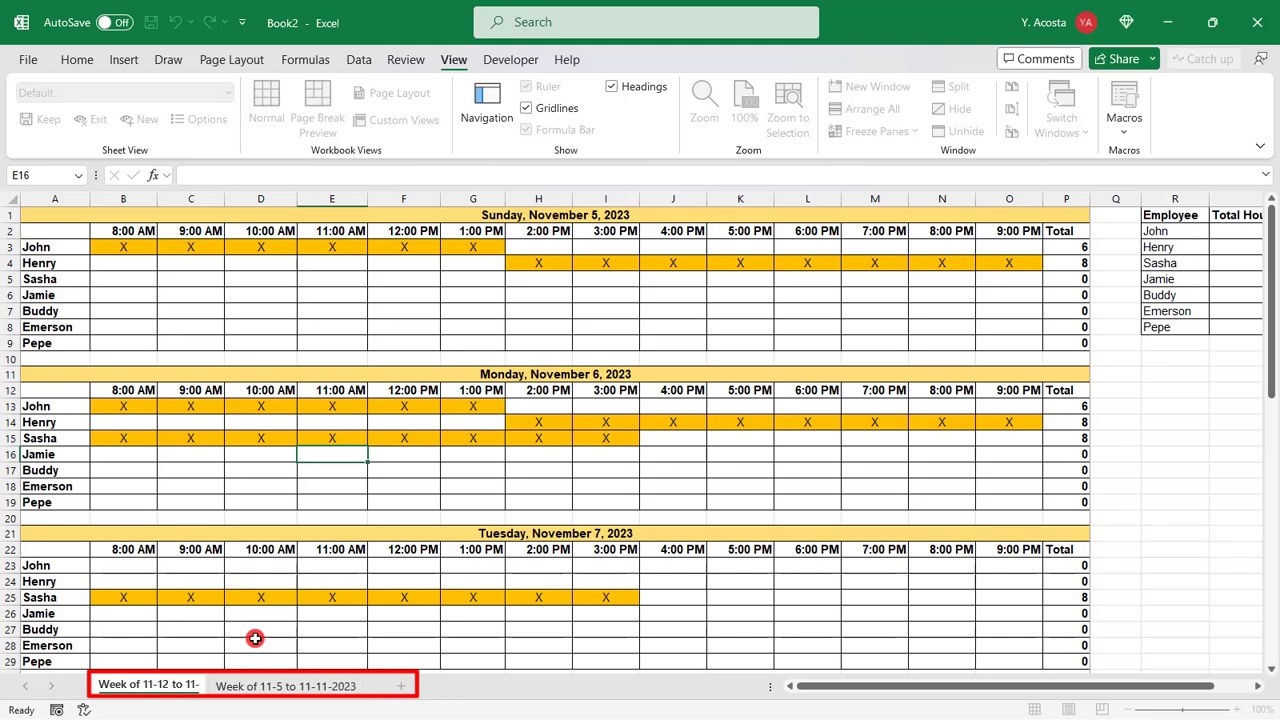
text(18-202)
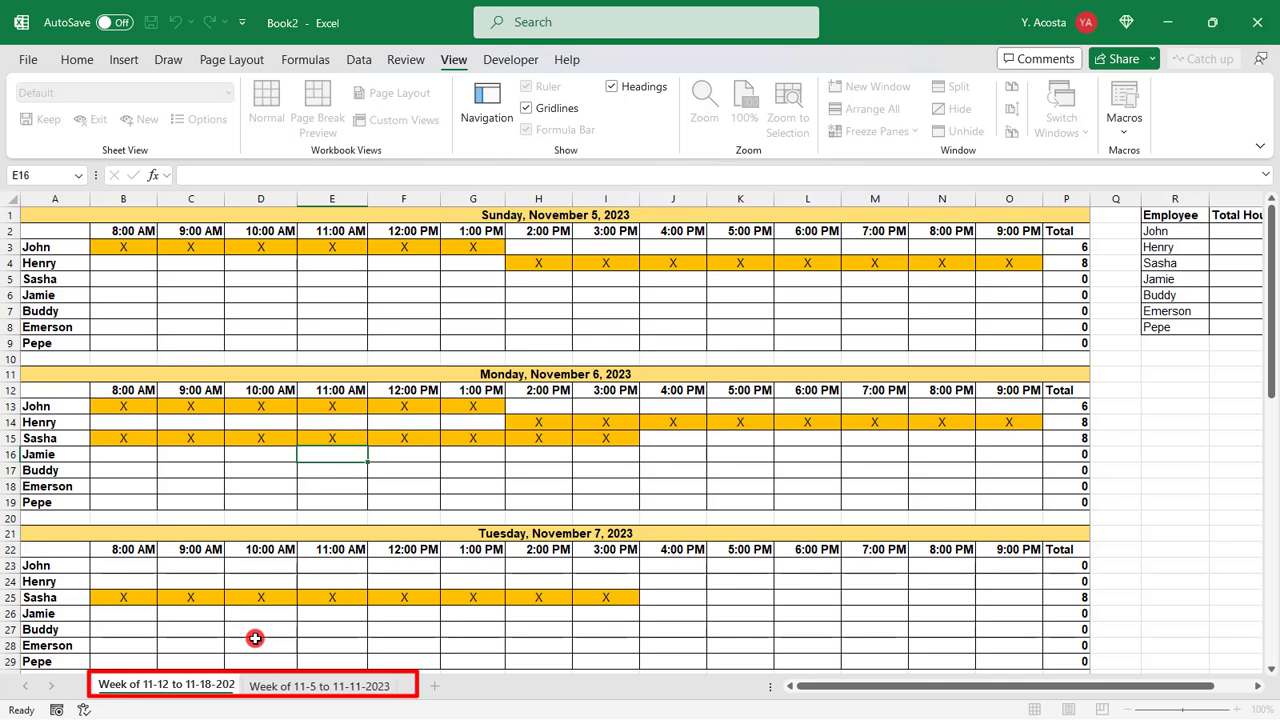
text(3)
key(Return)
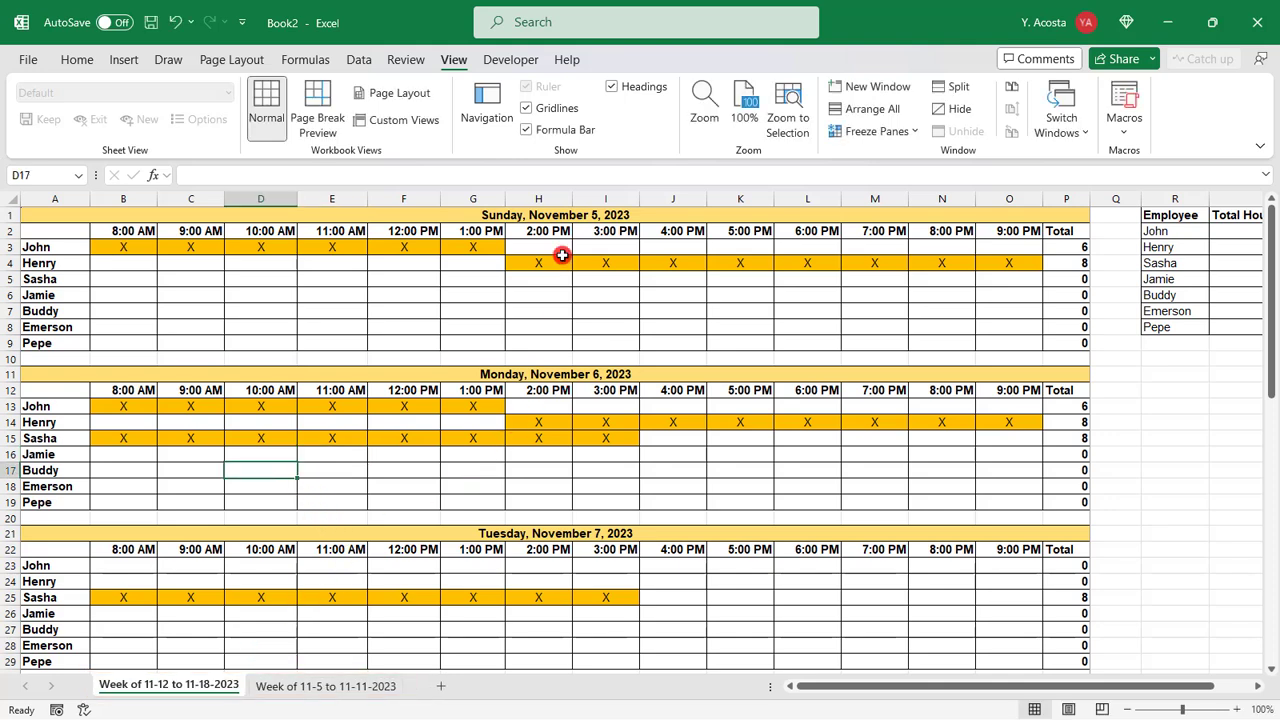
Change the start date in A1 to 11-12 so headings begin Sunday, November 12, 2023.
click(538, 214)
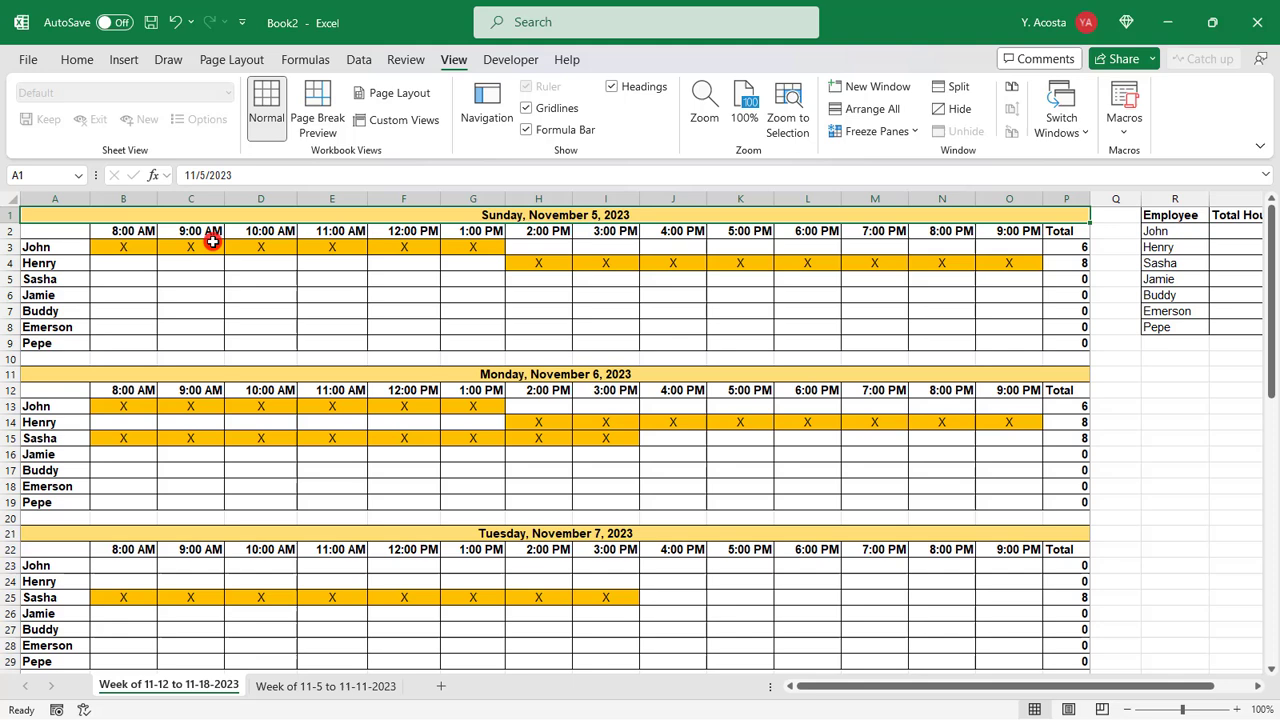
text(11-12)
key(Return)
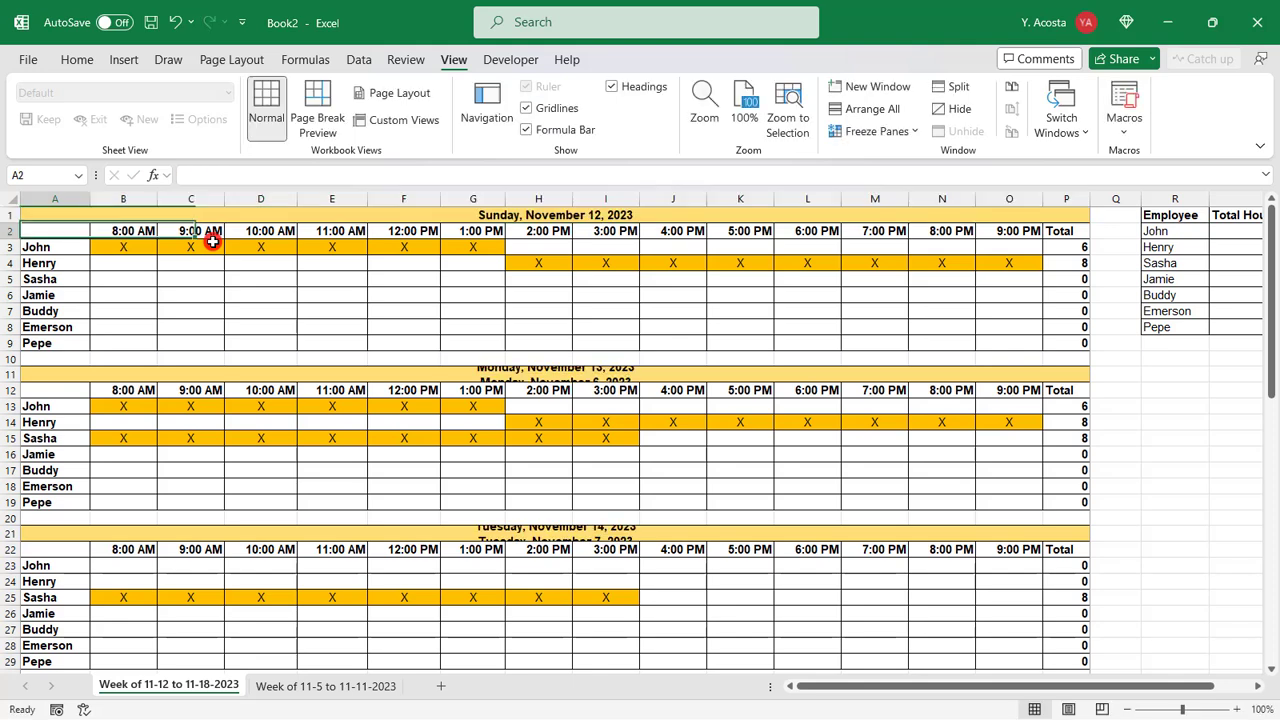
Clear the shift X marks for Sunday, Monday and Tuesday.
drag(140, 248, 1005, 323)
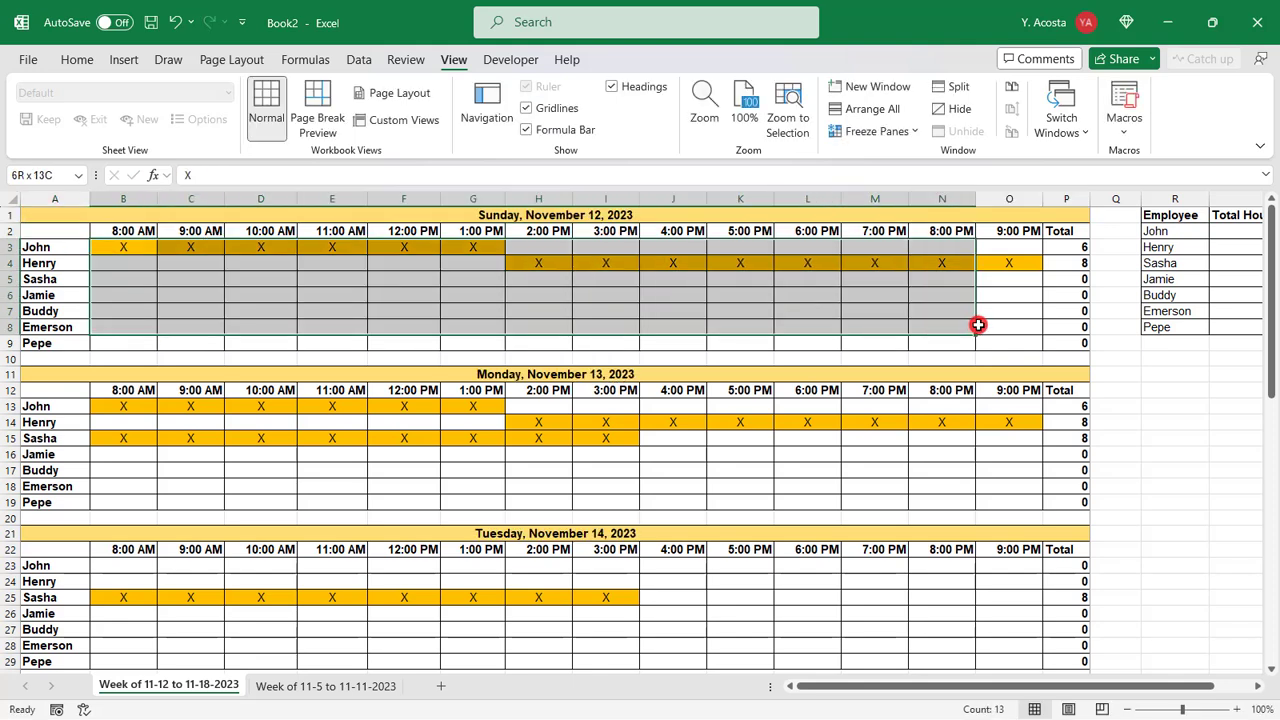
key(Delete)
drag(123, 406, 1005, 502)
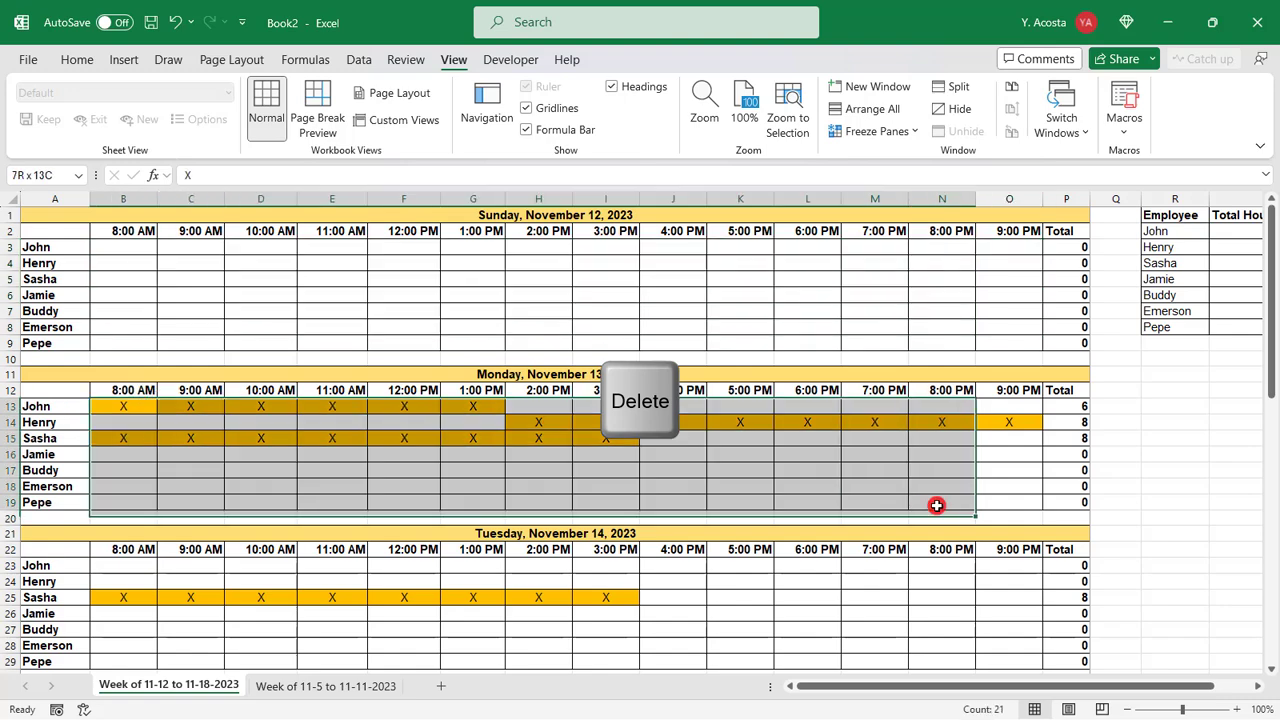
key(Delete)
scroll(746, 511, down, 3)
drag(128, 458, 654, 480)
key(Delete)
Clear the shift X marks for Wednesday, Thursday and Friday, leaving all totals at 0.
scroll(201, 524, down, 4)
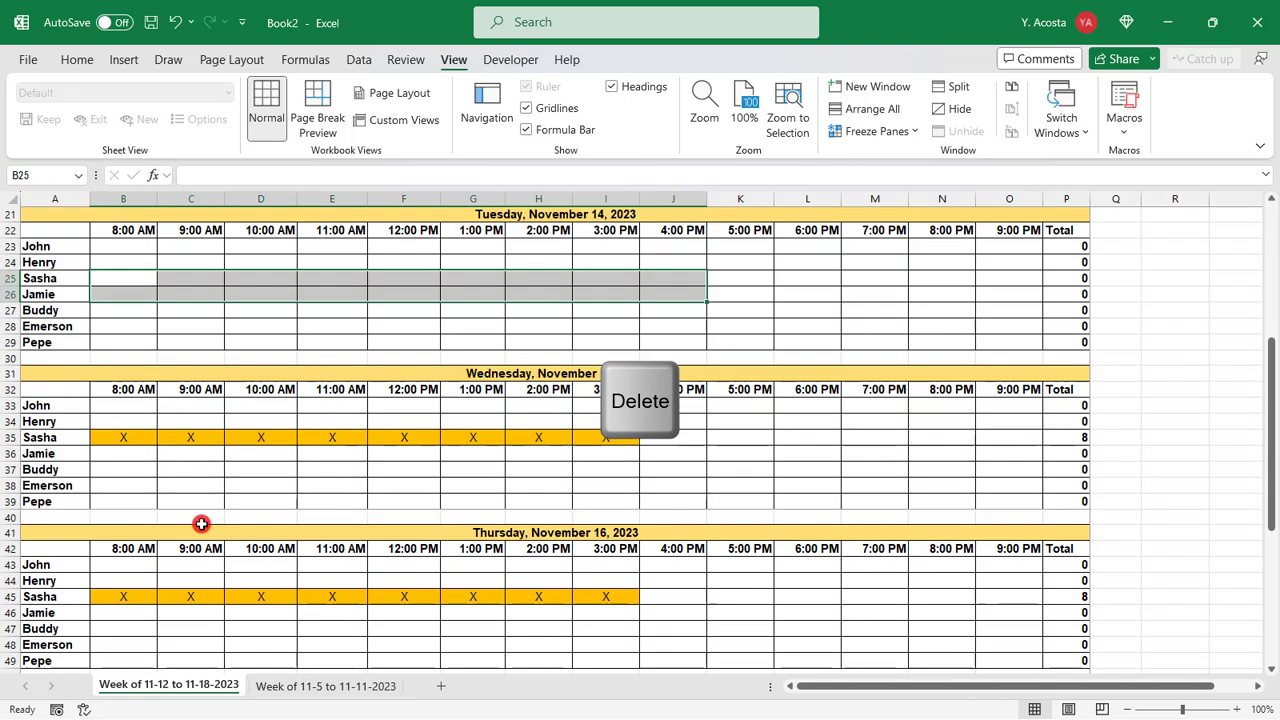
drag(109, 418, 680, 500)
key(Delete)
scroll(137, 505, down, 3)
drag(136, 444, 680, 514)
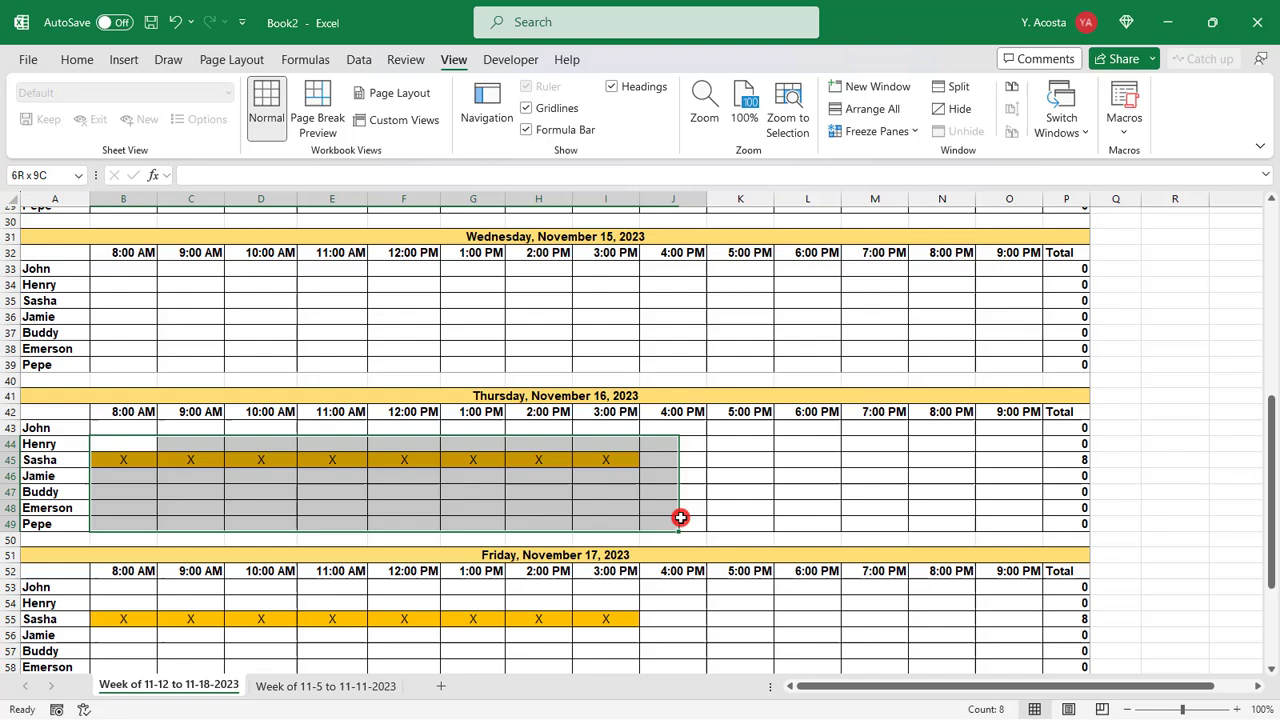
key(Delete)
scroll(151, 621, down, 1)
scroll(151, 621, down, 1)
drag(131, 450, 608, 503)
key(Delete)
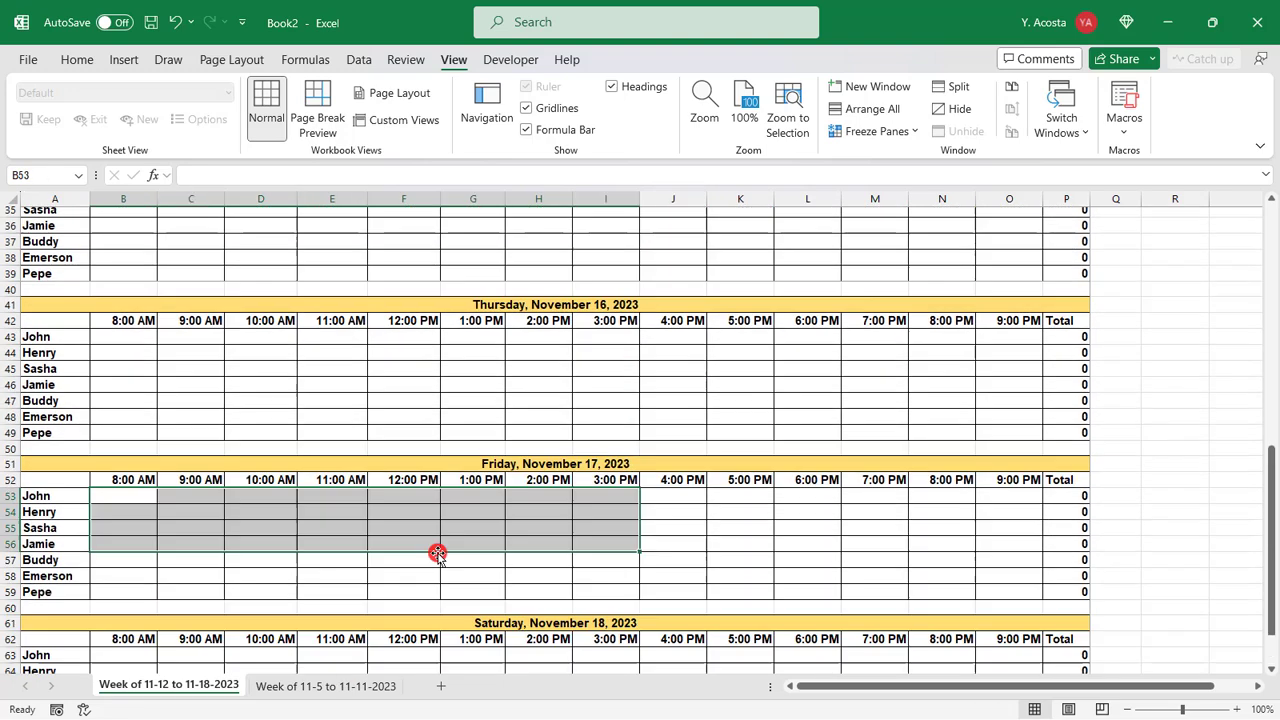
scroll(434, 551, up, 12)
click(207, 316)
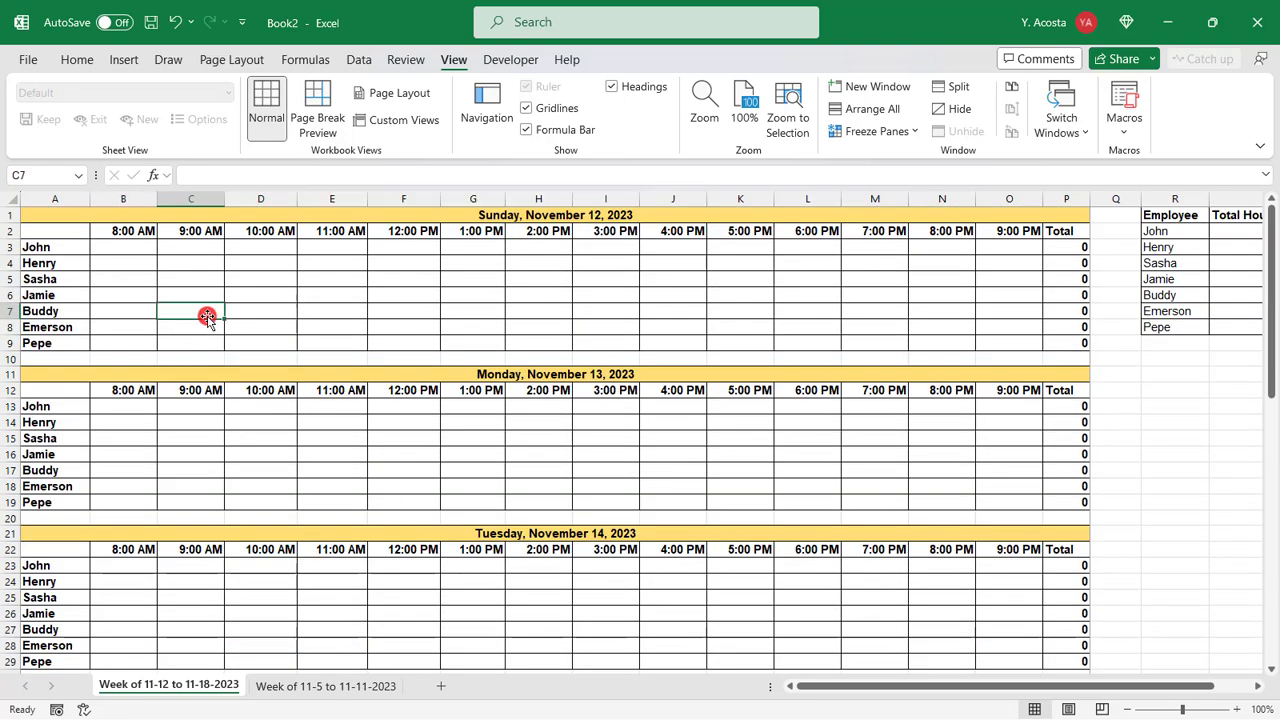
click(82, 175)
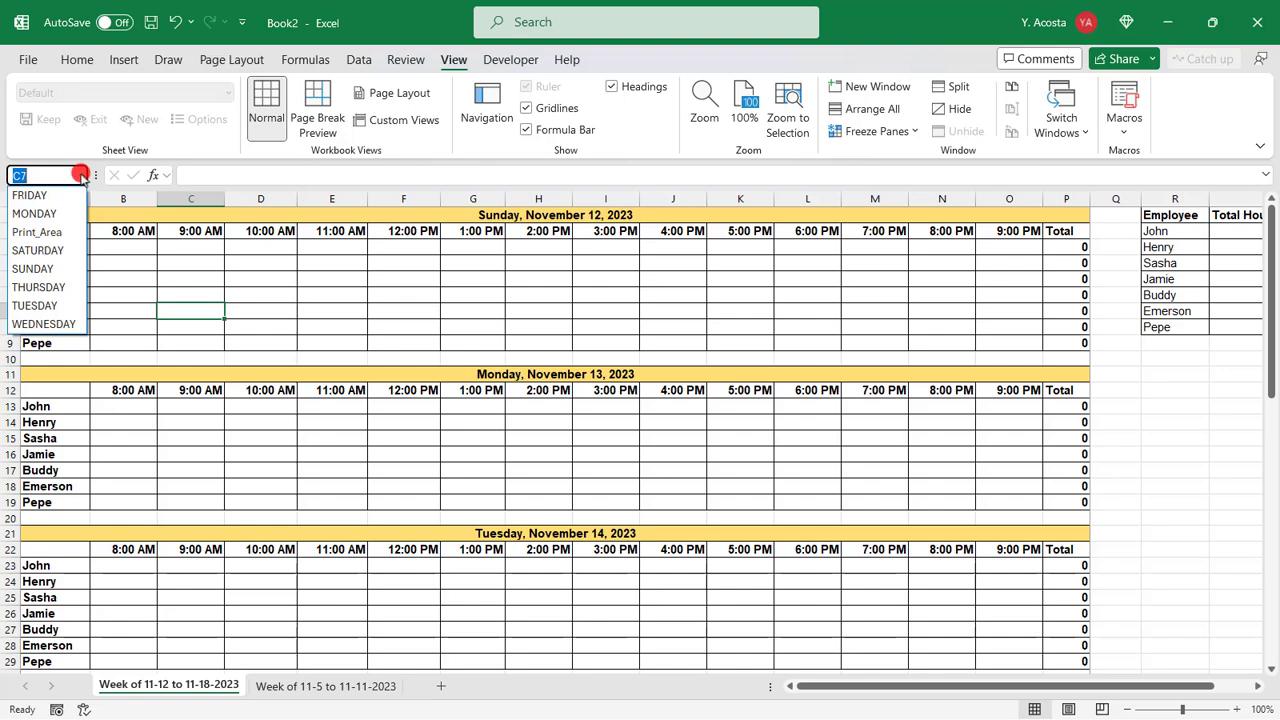
click(55, 290)
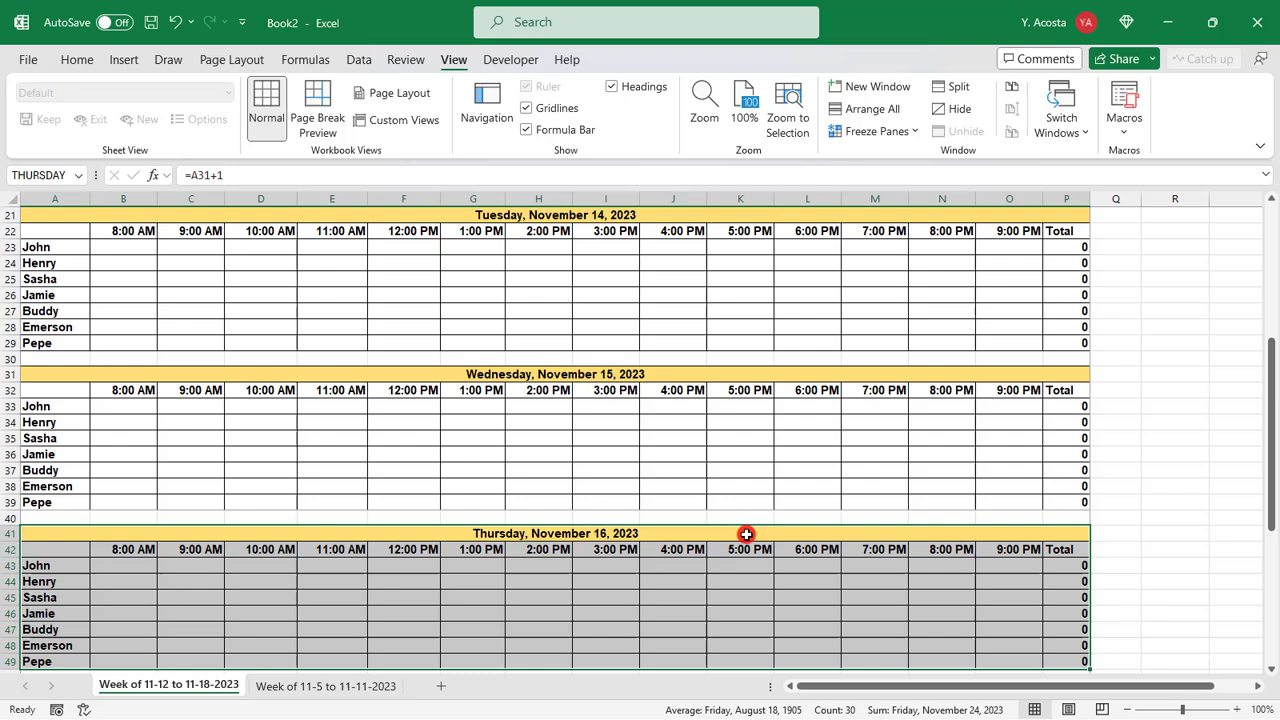
scroll(744, 528, down, 2)
scroll(744, 528, down, 2)
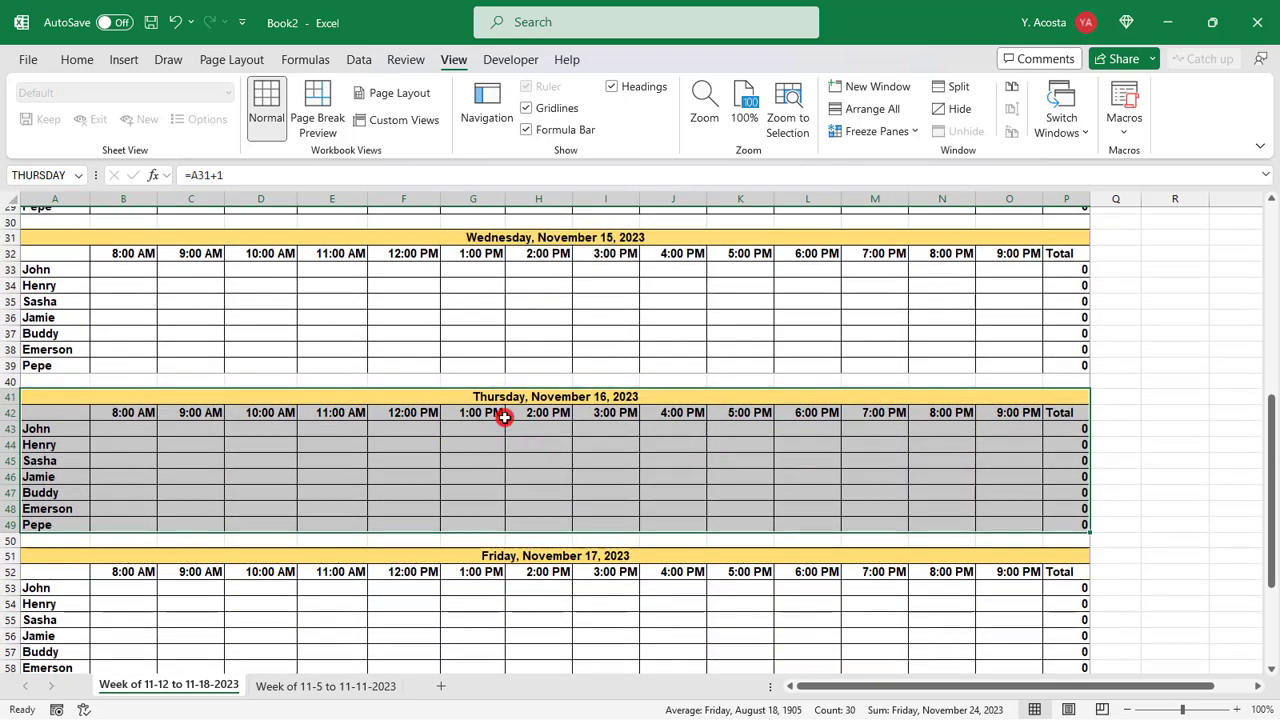
click(475, 402)
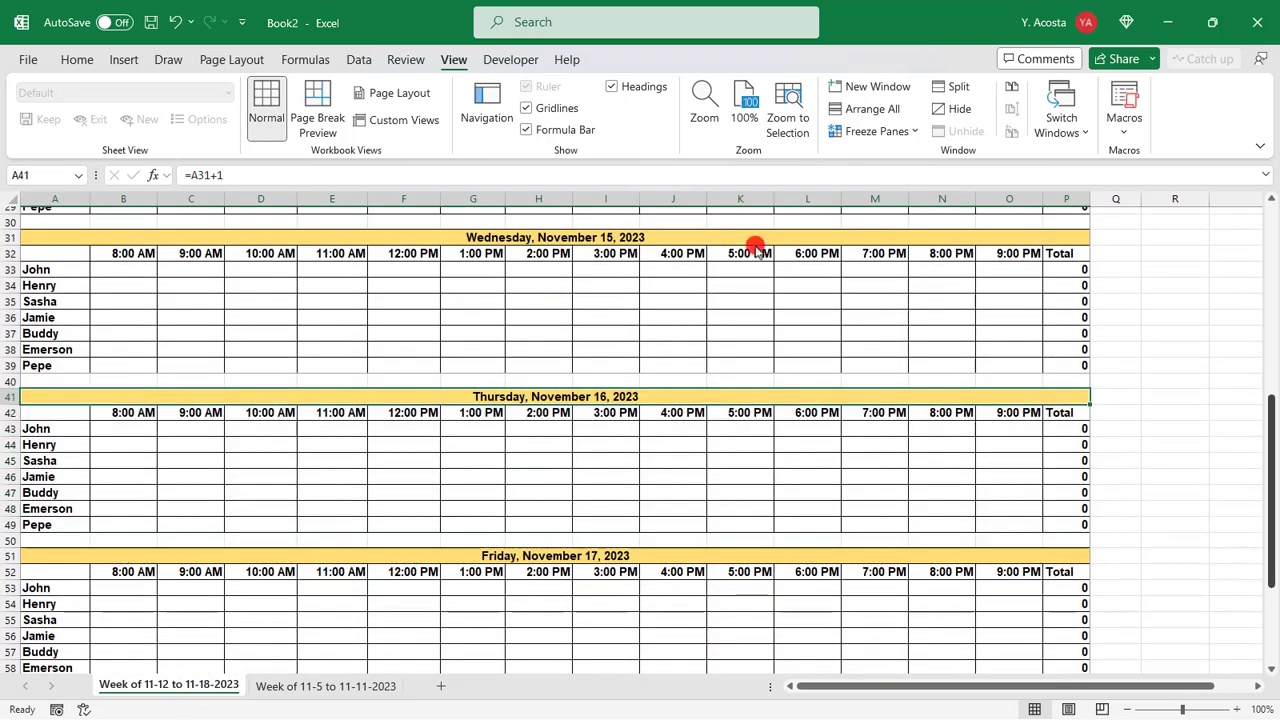
drag(1262, 526, 752, 243)
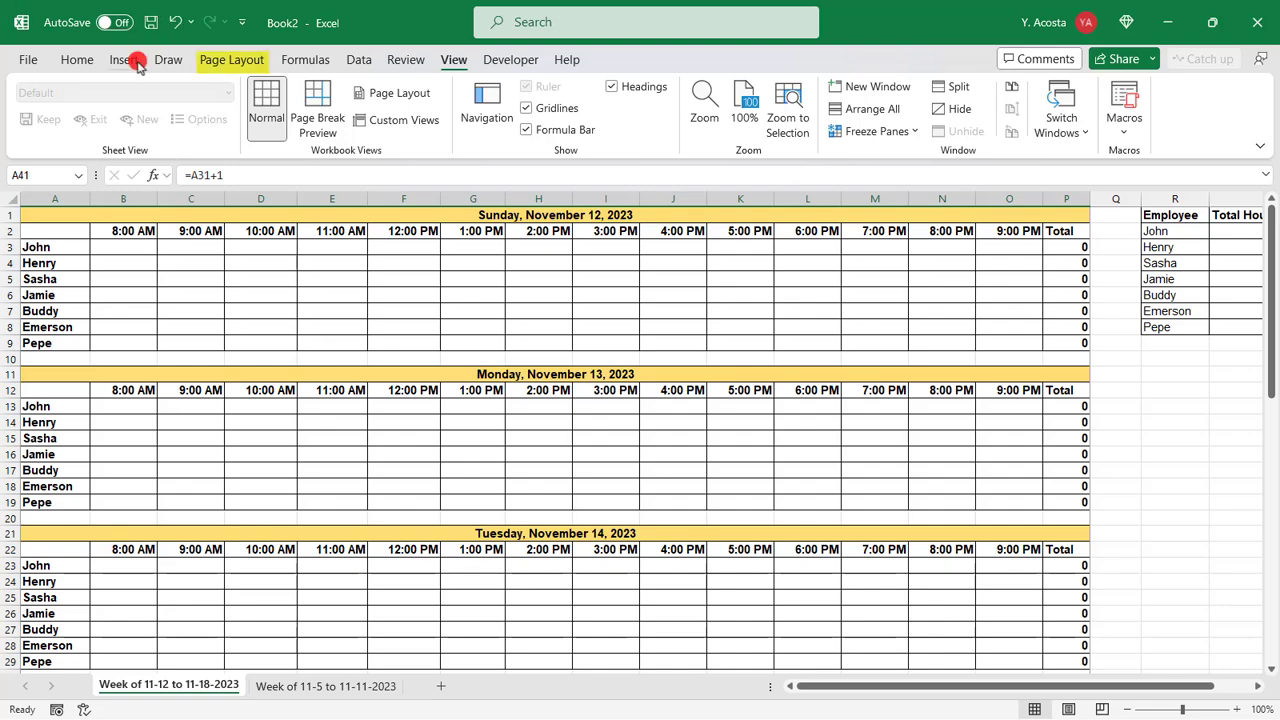
Print-preview the new week from Page Setup, checking both landscape pages, then return to the sheet.
click(232, 60)
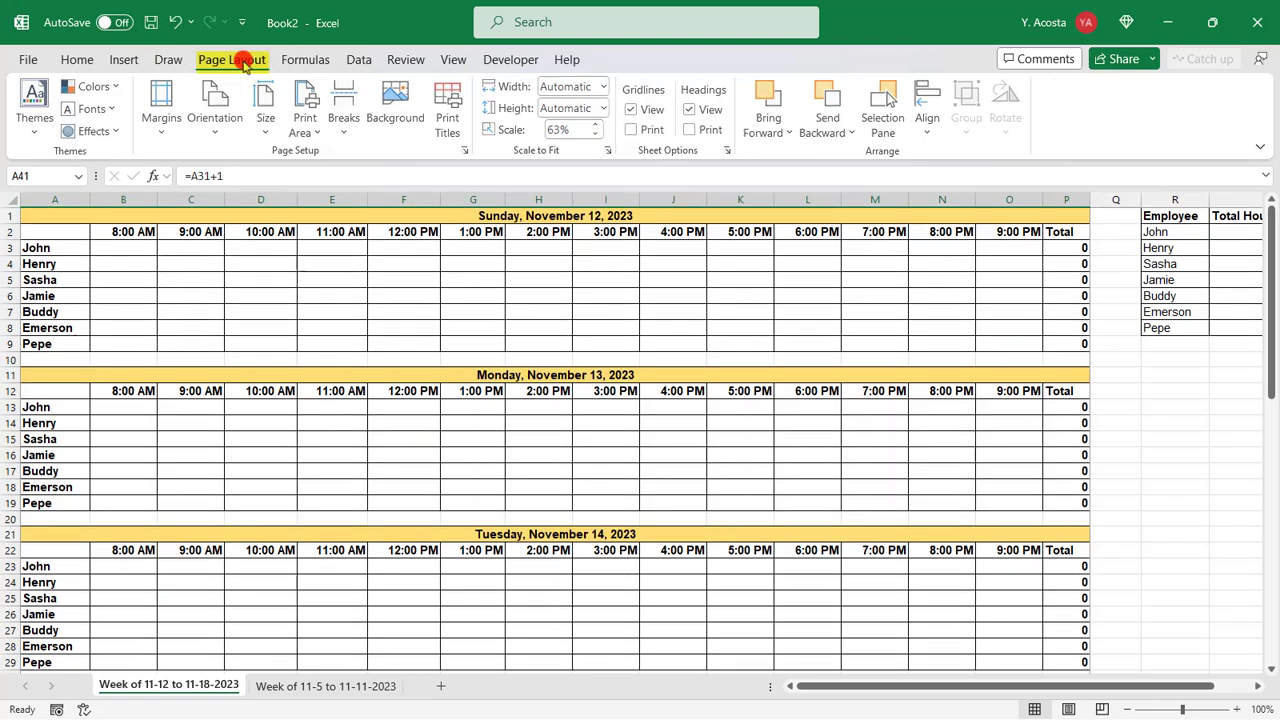
click(466, 152)
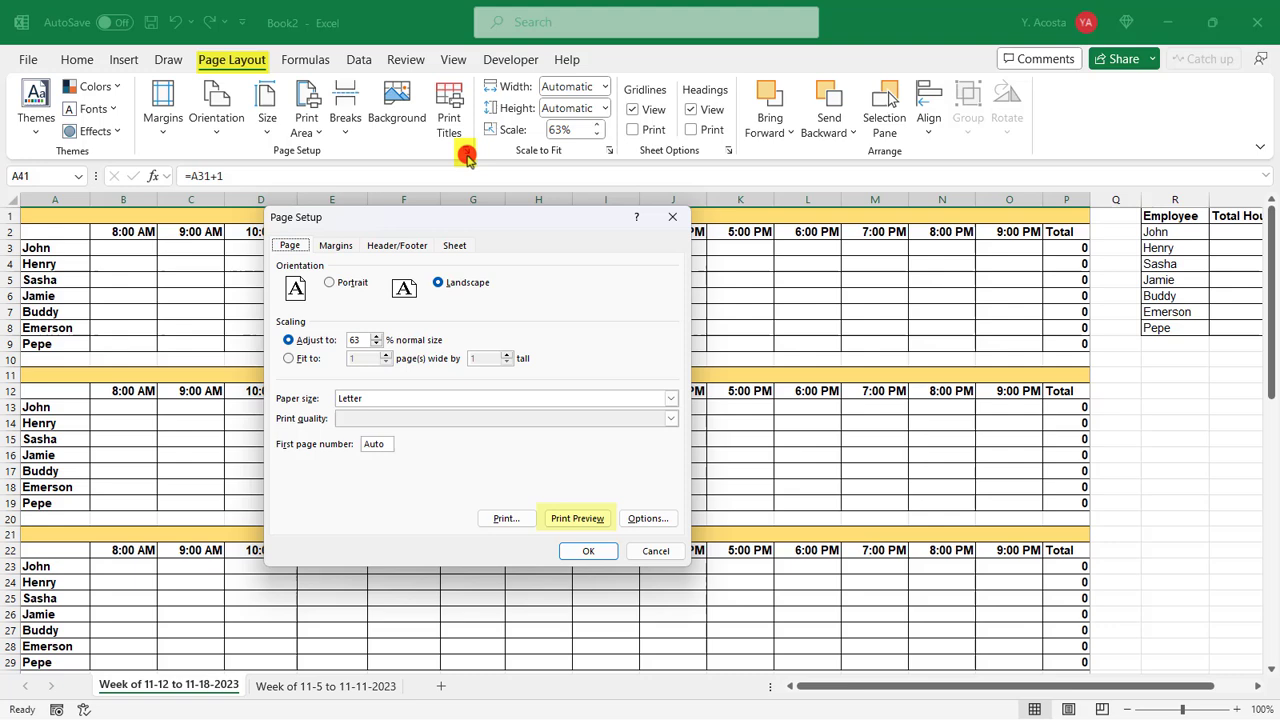
click(558, 510)
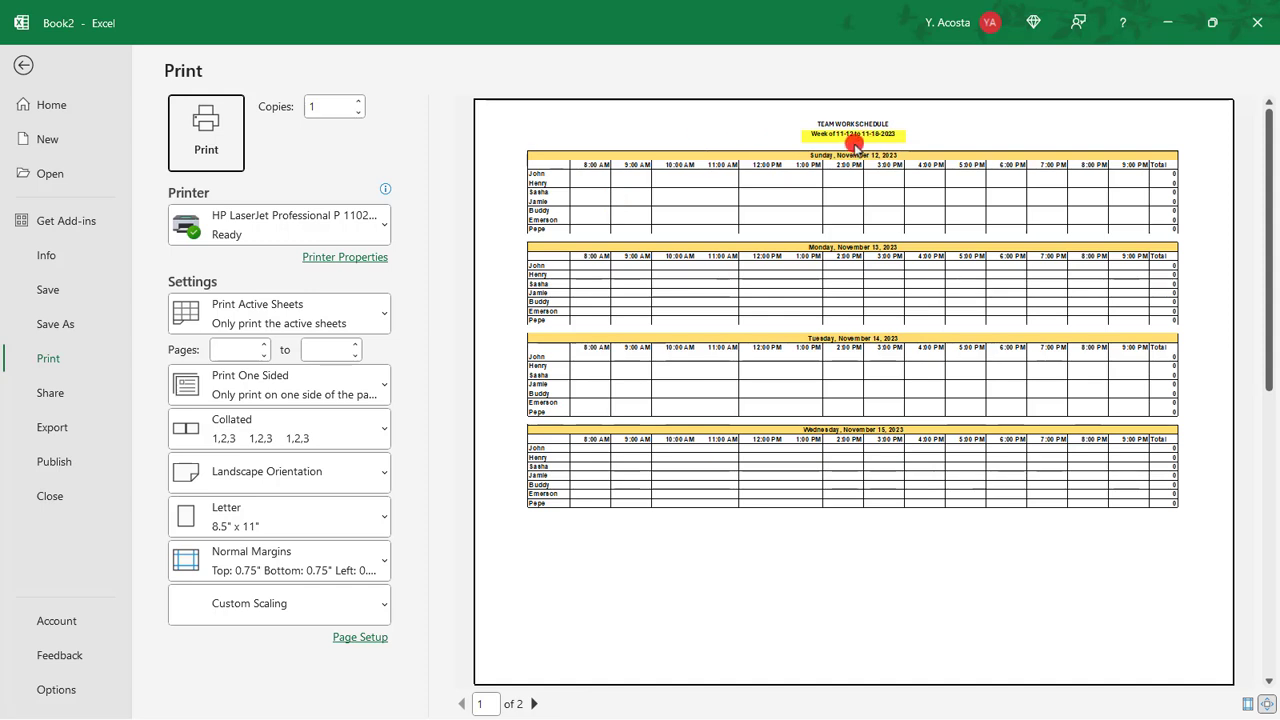
scroll(765, 470, down, 2)
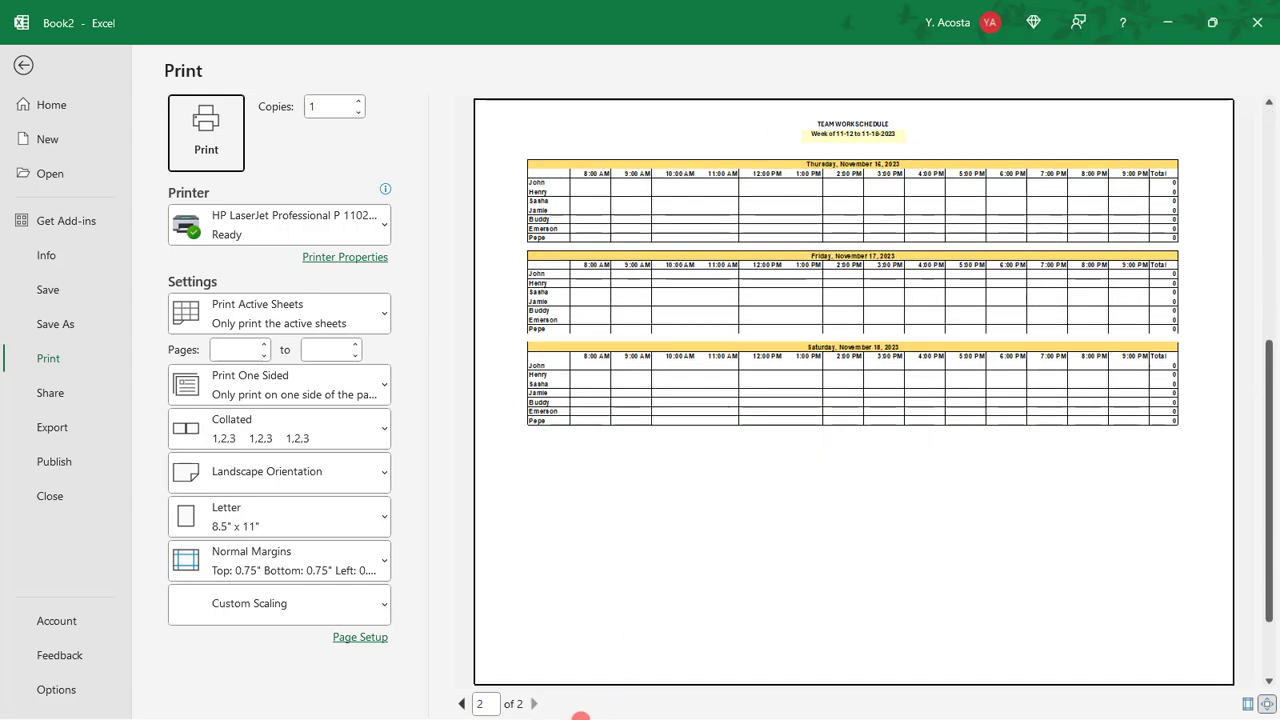
key(Escape)
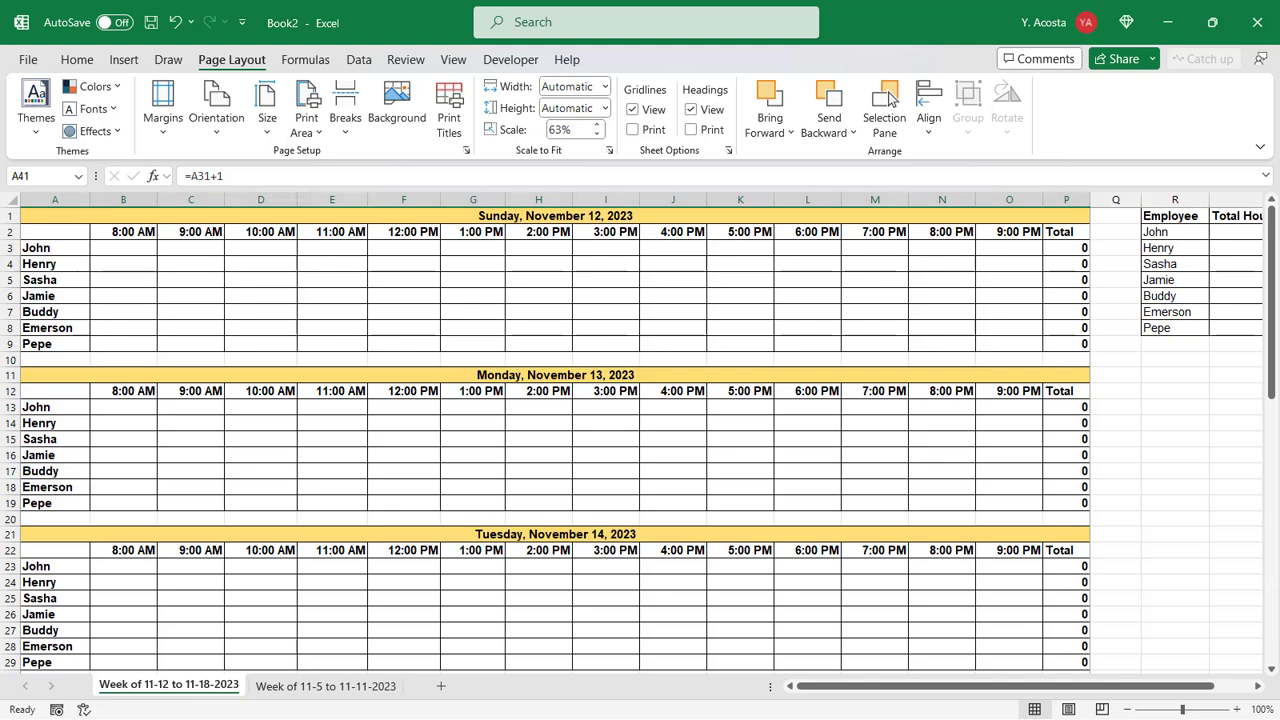
key(ctrl+Home)
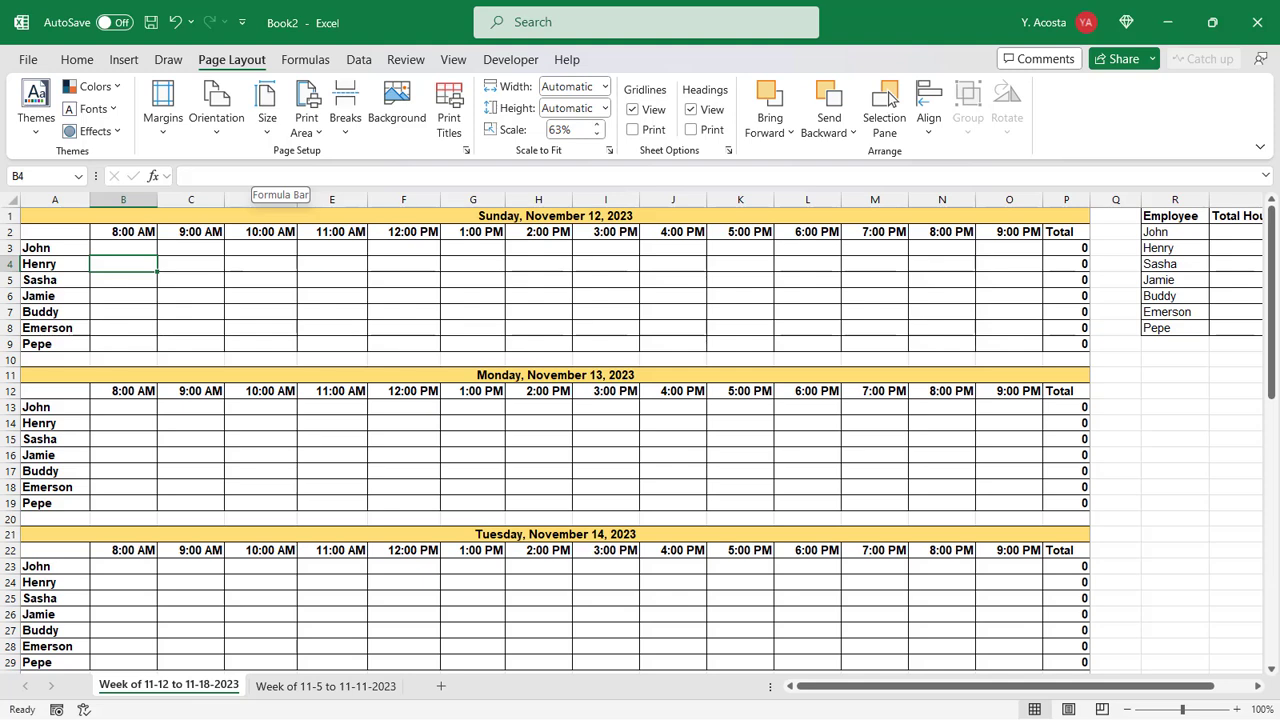